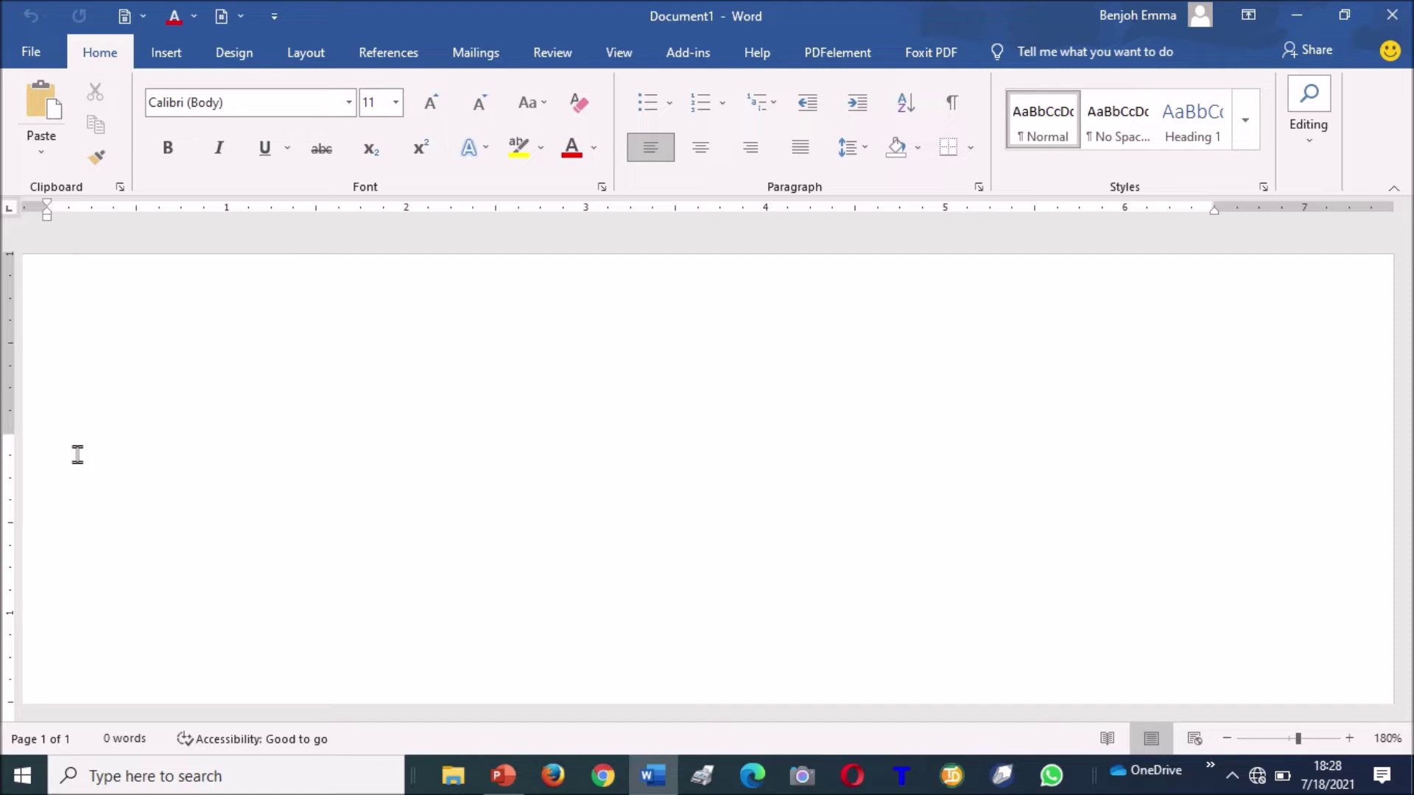
Type the title line 'Ms WORD PRATICAL CLASS', correcting the mistyped letters.
{"action": "type", "text": "Ms WORD PRATOC"}
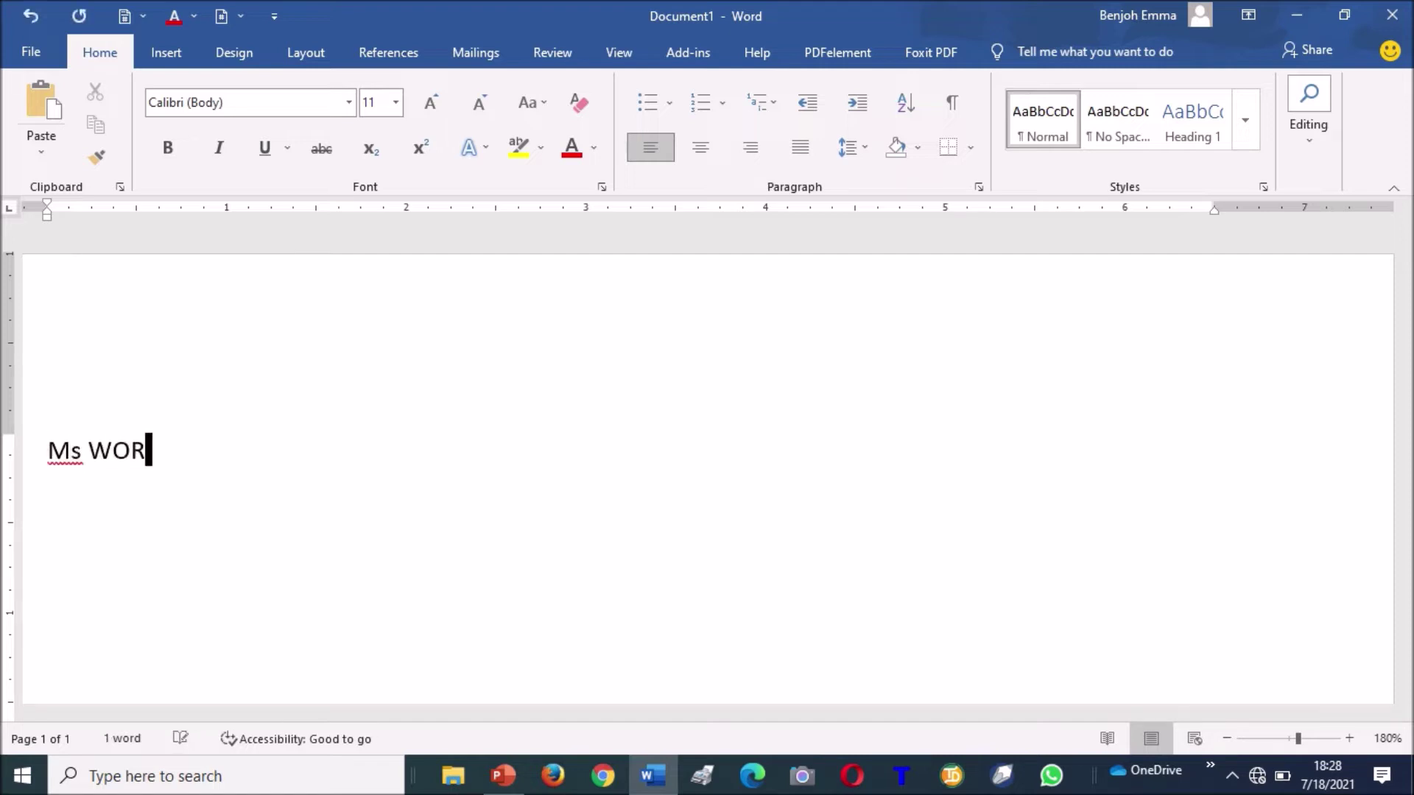
{"action": "key", "text": "BackSpace"}
{"action": "key", "text": "BackSpace"}
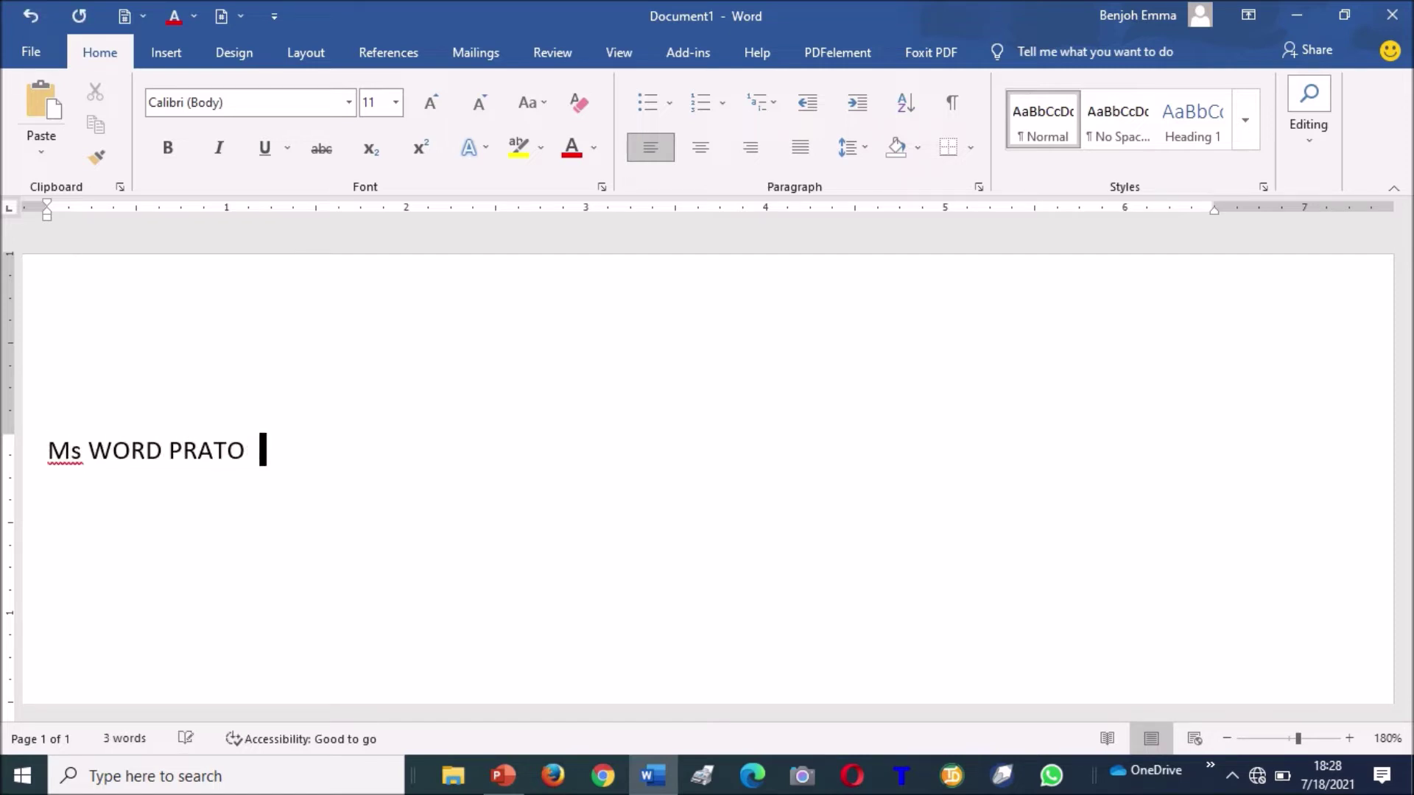
{"action": "type", "text": "ICAL CLASS"}
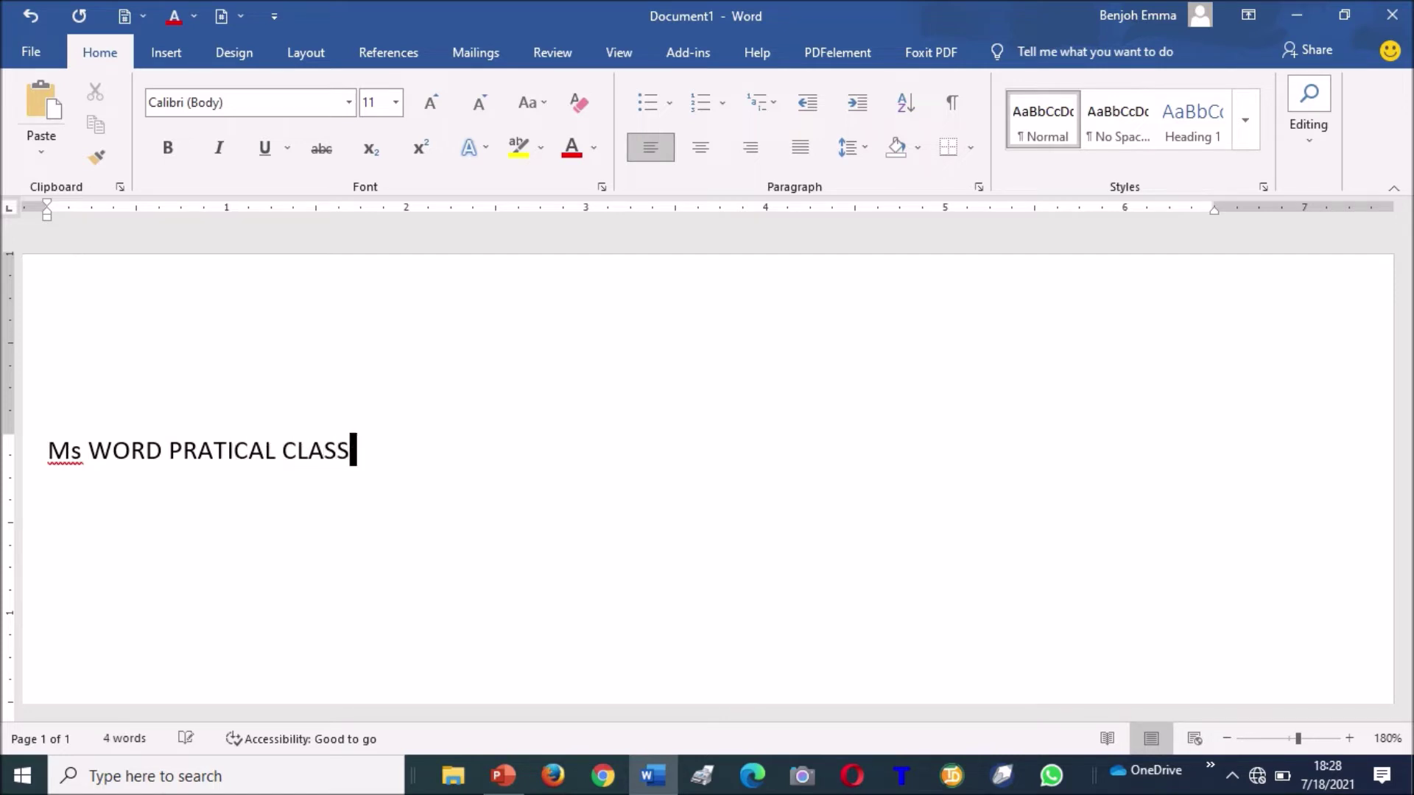
Select the title line and change its font size to 12 pt.
{"action": "triple_click", "coordinate": [77, 453]}
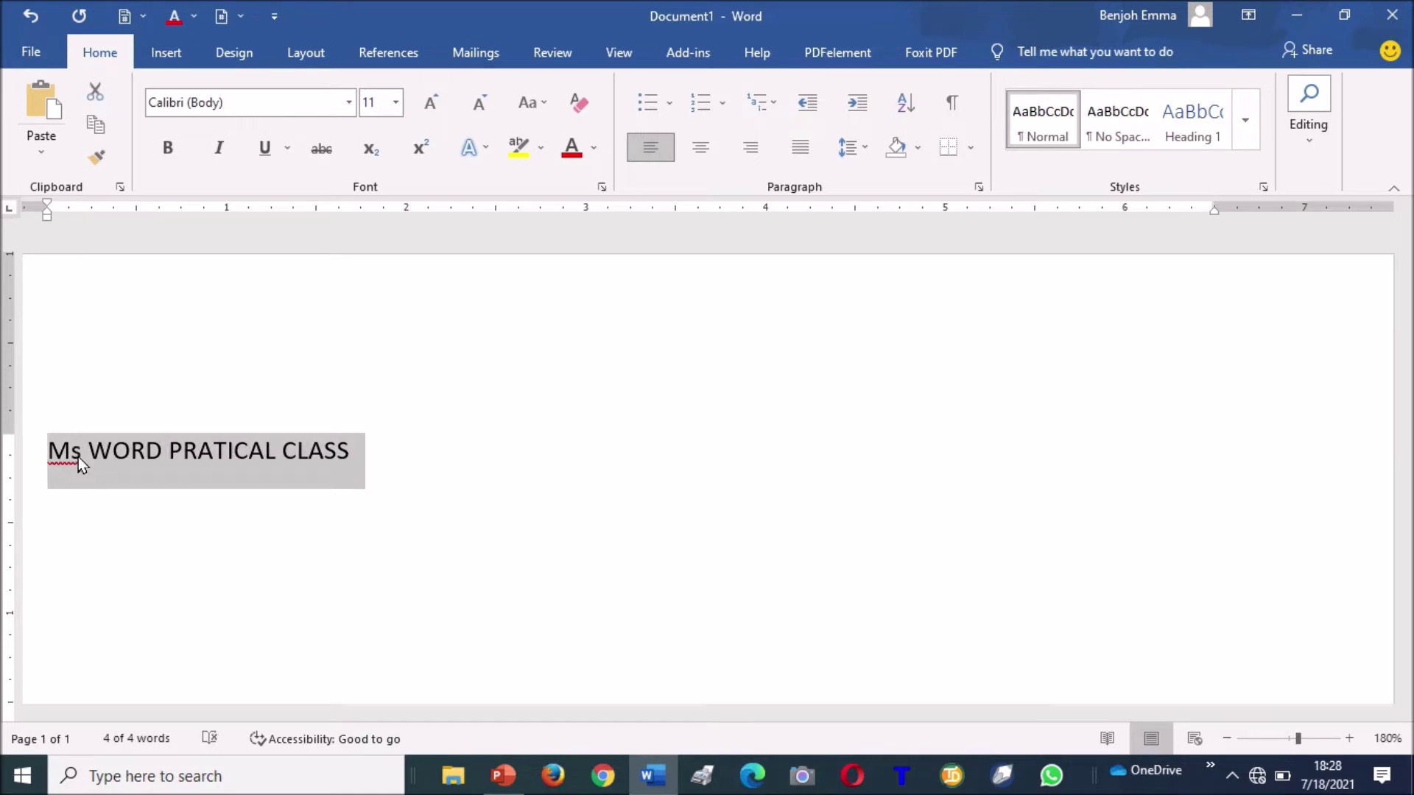
{"action": "key", "text": "ctrl+shift+period"}
{"action": "key", "text": "ctrl+shift+period"}
{"action": "key", "text": "ctrl+shift+period"}
{"action": "key", "text": "ctrl+shift+period"}
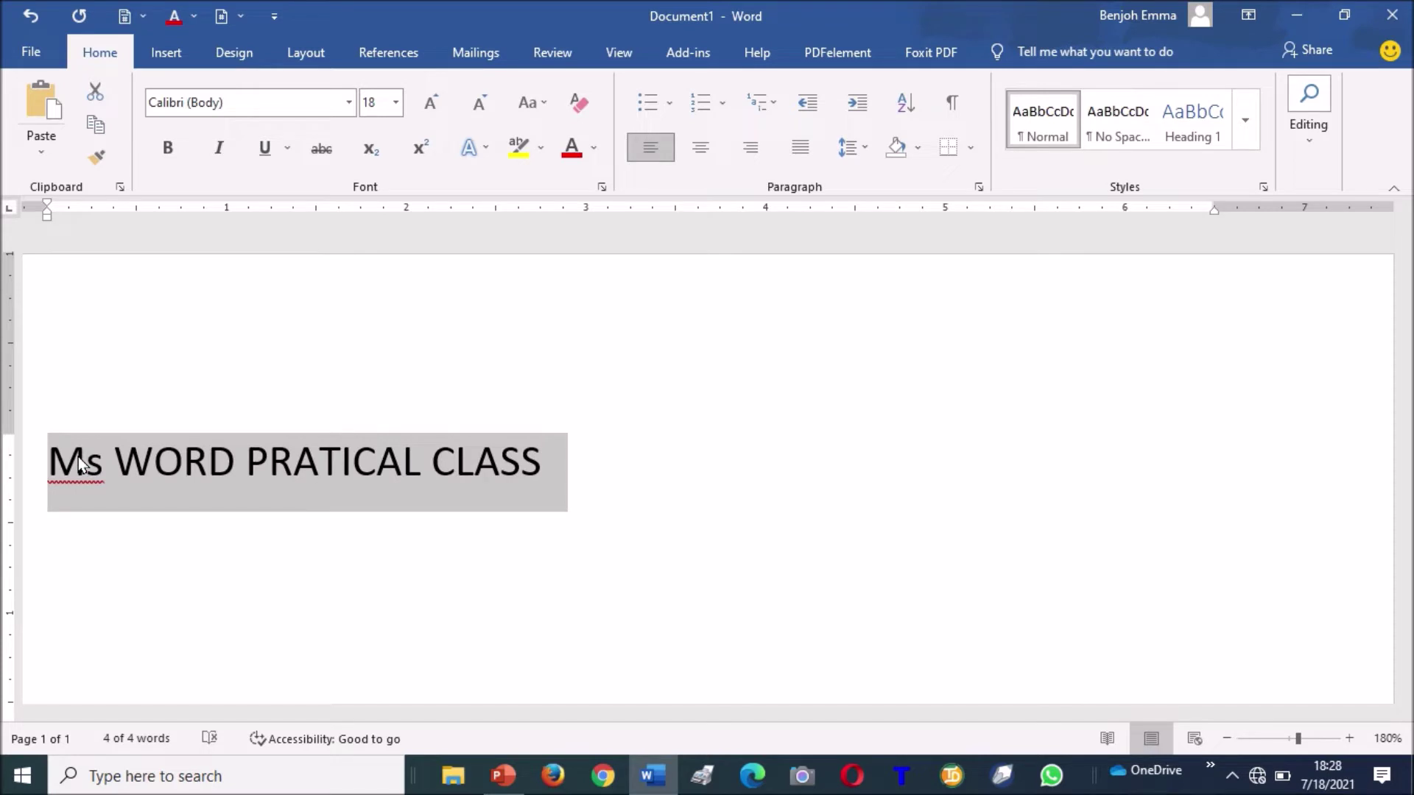
{"action": "key", "text": "ctrl+shift+comma"}
{"action": "key", "text": "ctrl+shift+comma"}
{"action": "key", "text": "ctrl+shift+comma"}
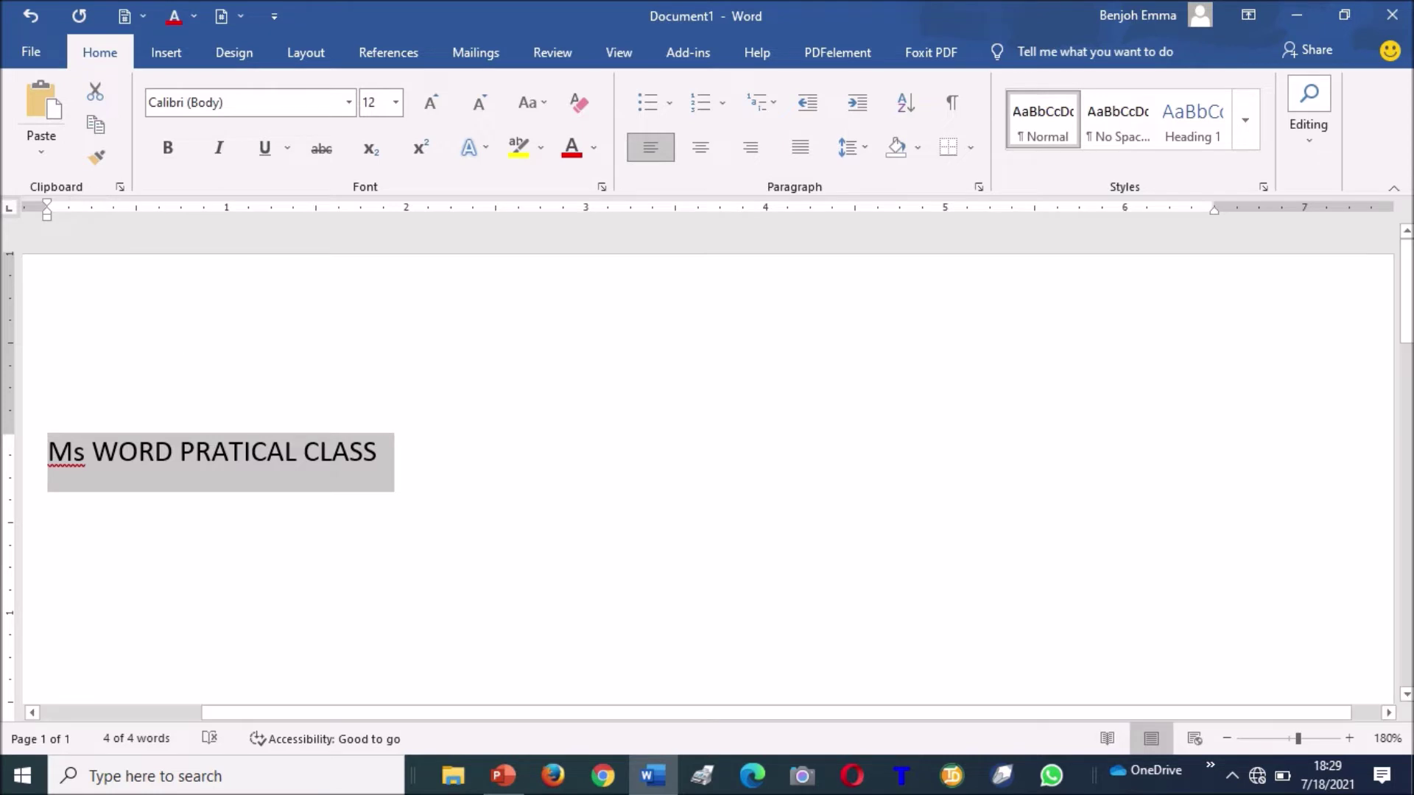
Select the entire 'Ms WORD PRATICAL CLASS' line and copy it.
{"action": "left_click", "coordinate": [372, 452]}
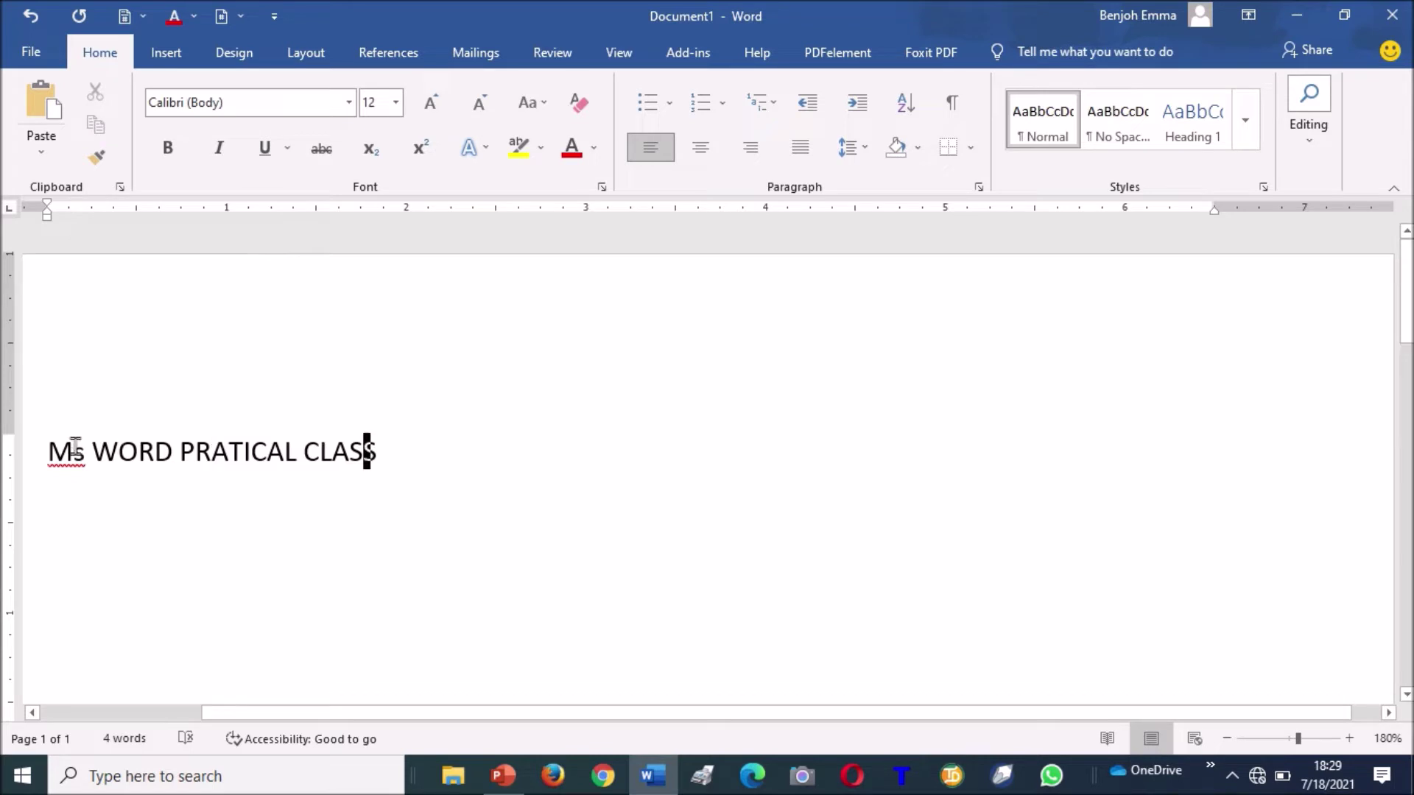
{"action": "left_click", "coordinate": [47, 447]}
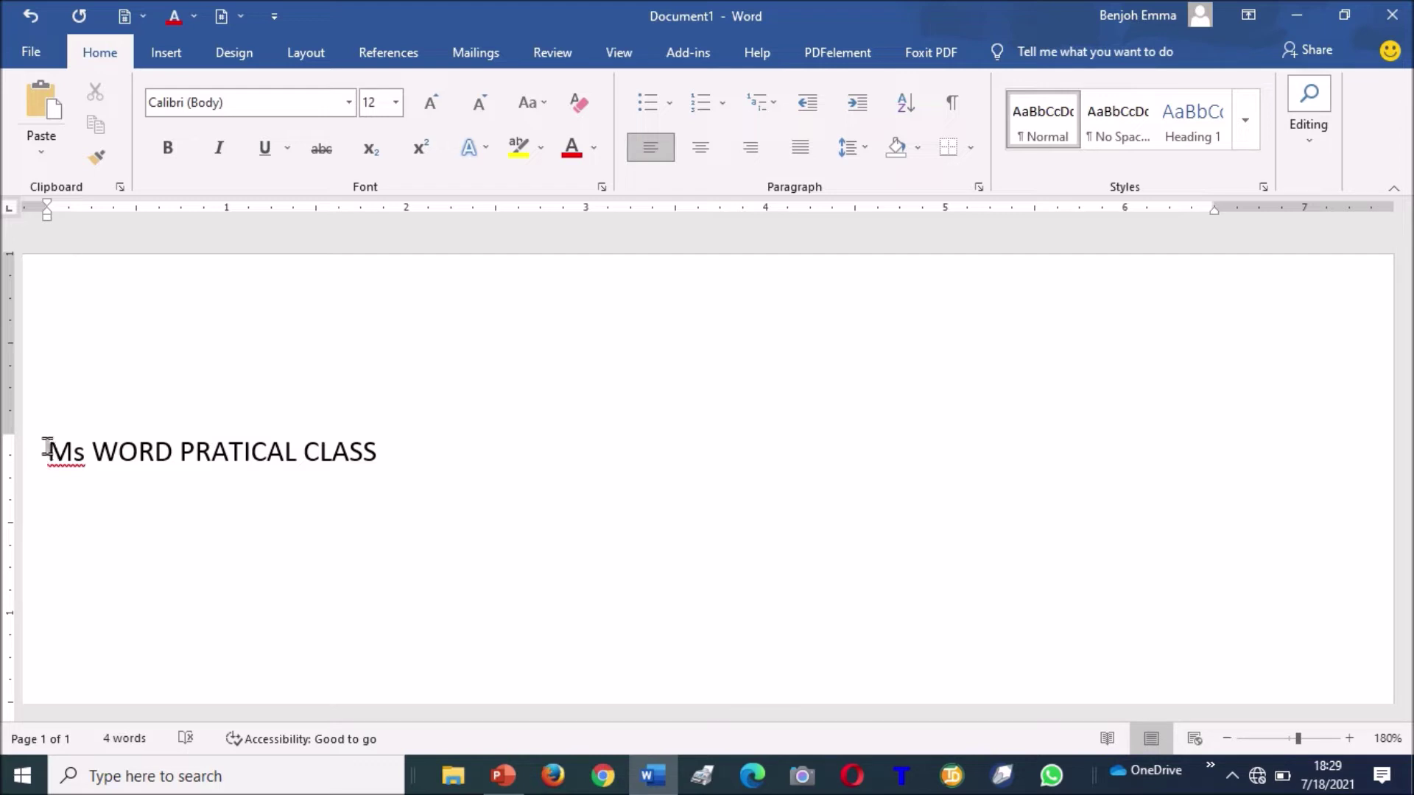
{"action": "key", "text": "shift+Right"}
{"action": "key", "text": "shift+Right"}
{"action": "key", "text": "shift+Right"}
{"action": "key", "text": "shift+Right"}
{"action": "key", "text": "shift+Right"}
{"action": "key", "text": "shift+Right"}
{"action": "key", "text": "shift+Right"}
{"action": "key", "text": "shift+Right"}
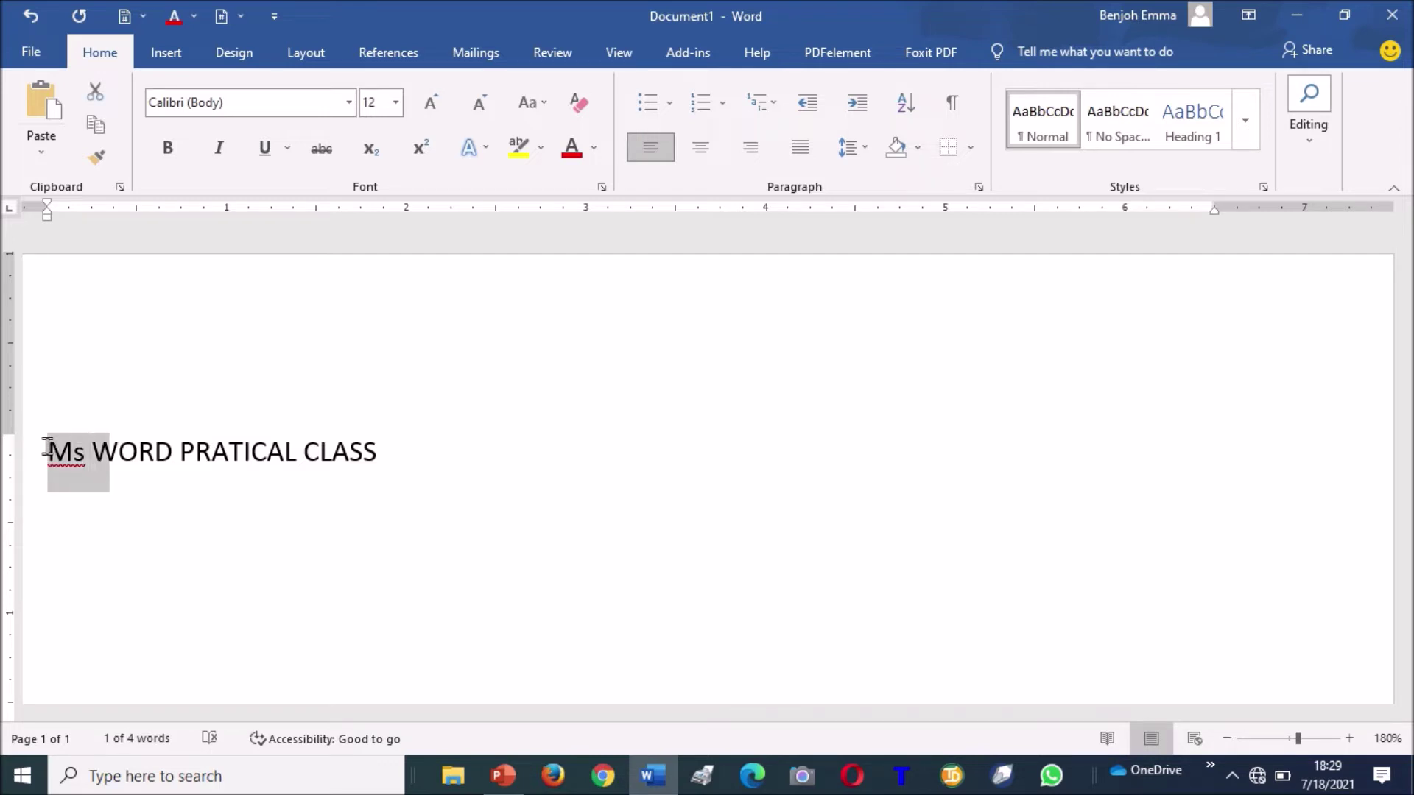
{"action": "key", "text": "shift+Right"}
{"action": "key", "text": "shift+Right"}
{"action": "key", "text": "shift+Right"}
{"action": "key", "text": "shift+Right"}
{"action": "key", "text": "shift+Right"}
{"action": "key", "text": "shift+Right"}
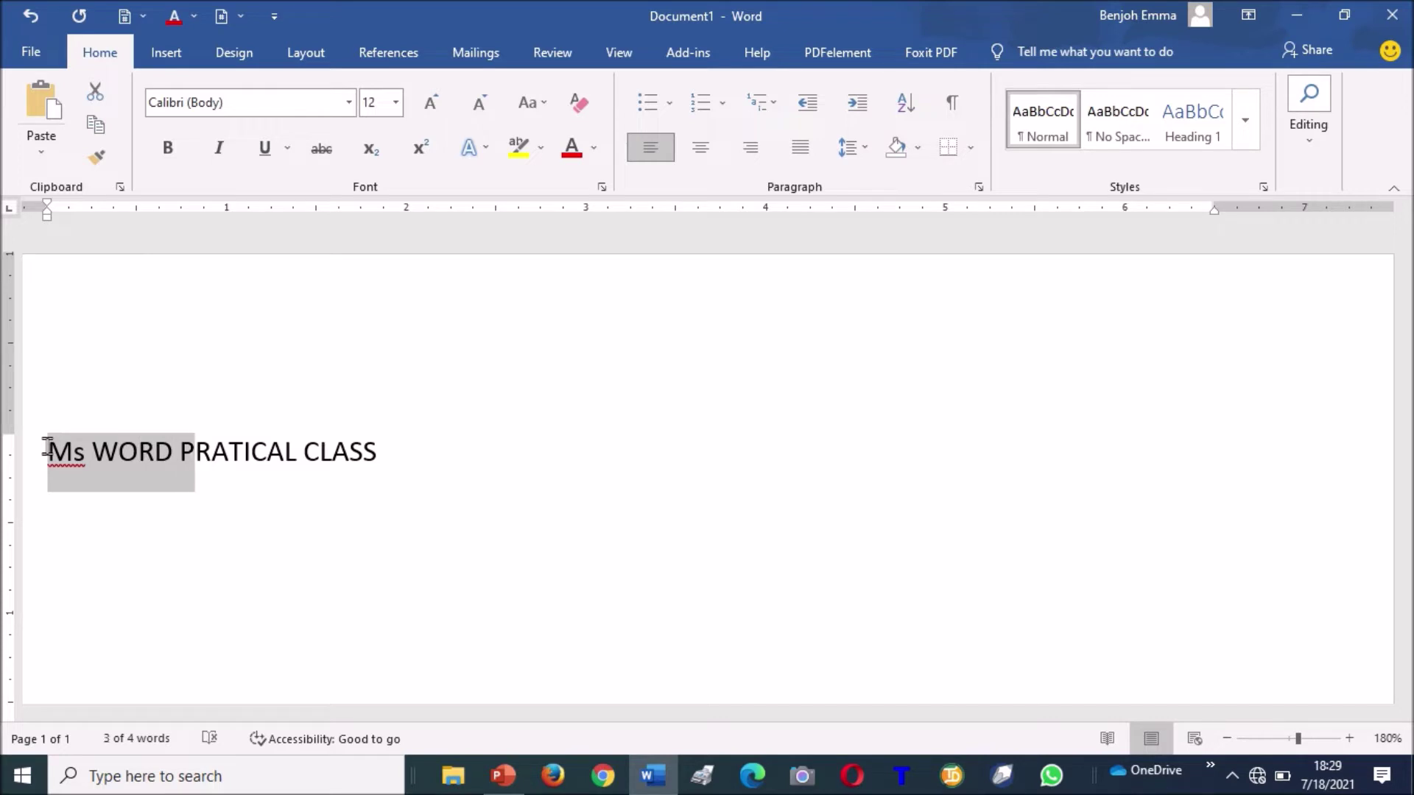
{"action": "key", "text": "shift+Right"}
{"action": "key", "text": "shift+Right"}
{"action": "key", "text": "shift+Right"}
{"action": "key", "text": "shift+Right"}
{"action": "key", "text": "shift+Right"}
{"action": "key", "text": "shift+Right"}
{"action": "key", "text": "shift+Right"}
{"action": "key", "text": "shift+Right"}
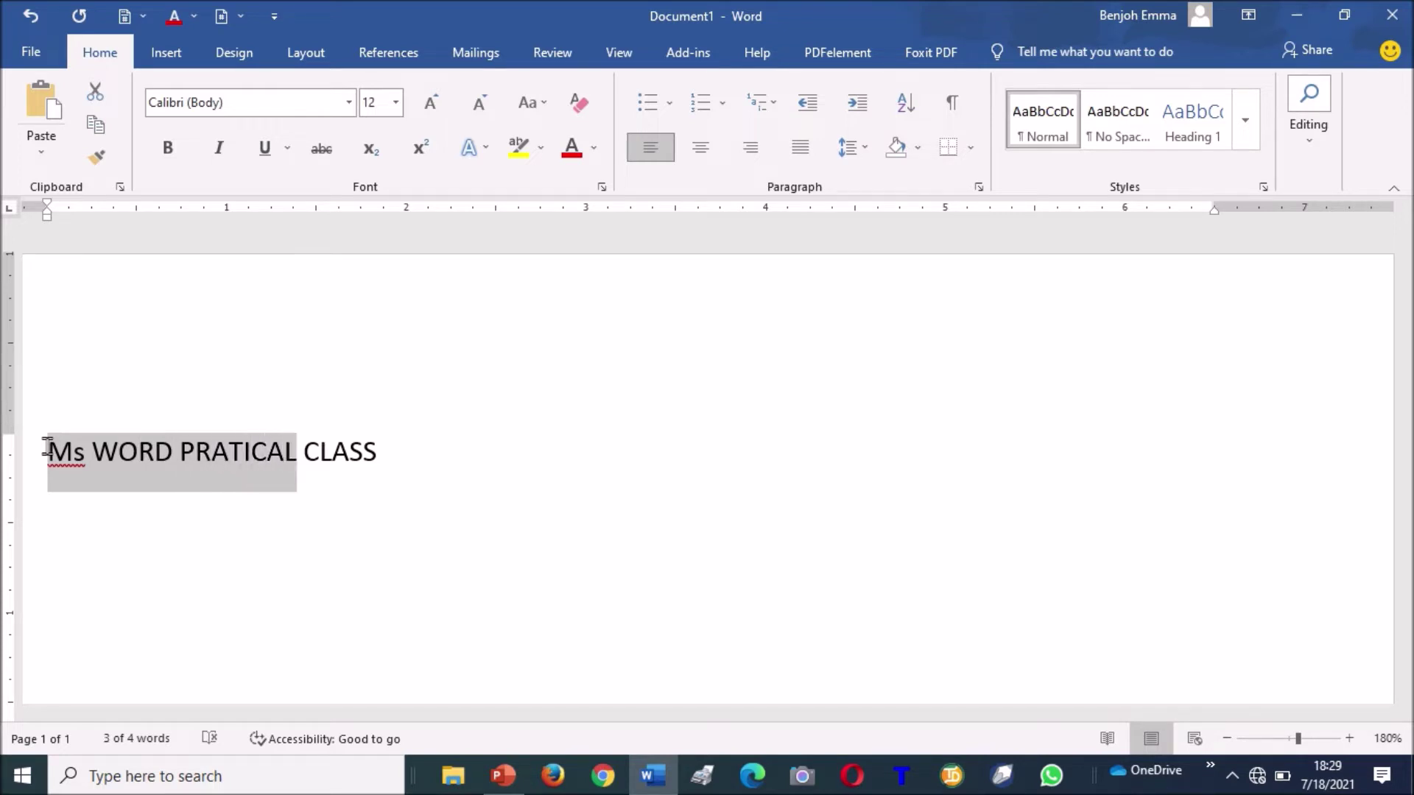
{"action": "key", "text": "shift+Right"}
{"action": "key", "text": "shift+Right"}
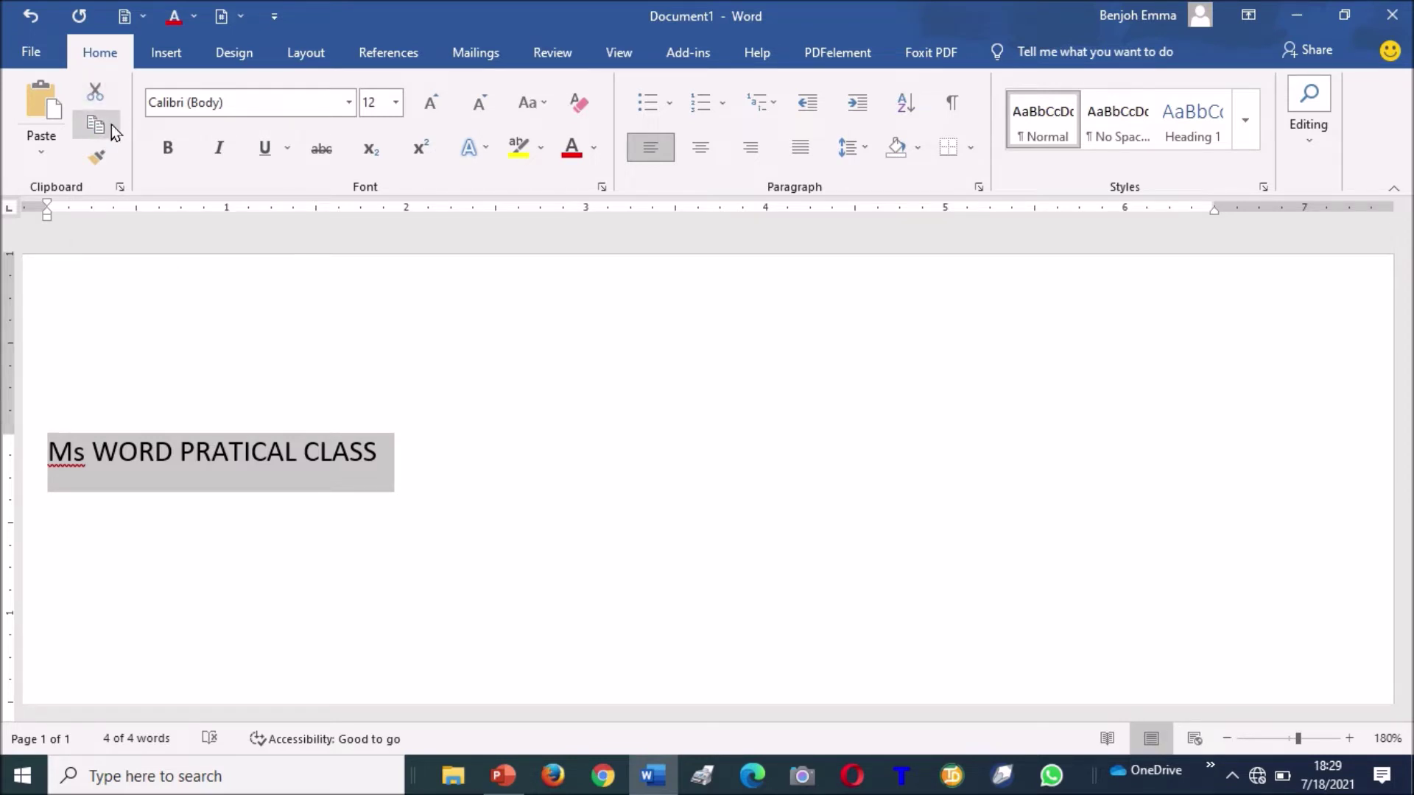
{"action": "left_click", "coordinate": [112, 125]}
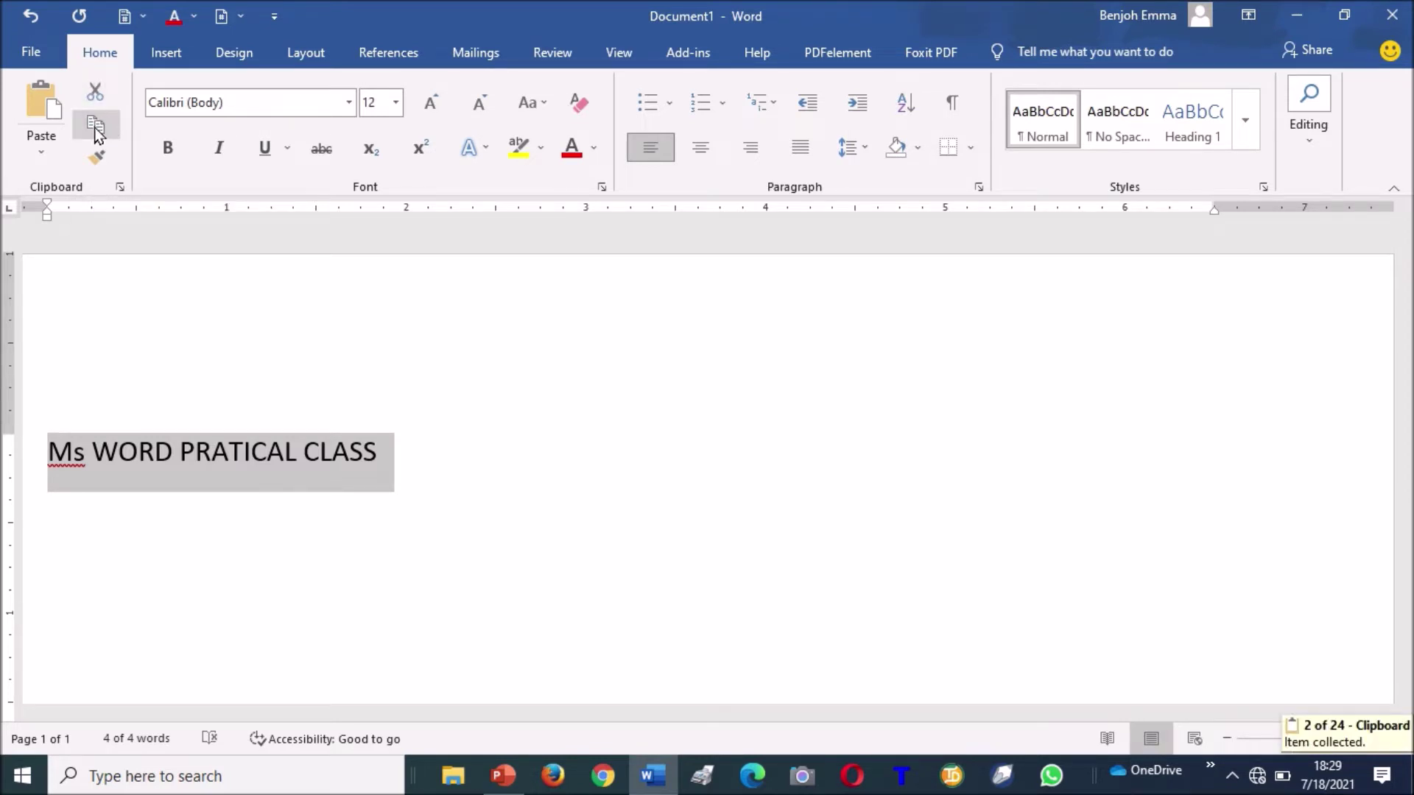
{"action": "left_click", "coordinate": [349, 472]}
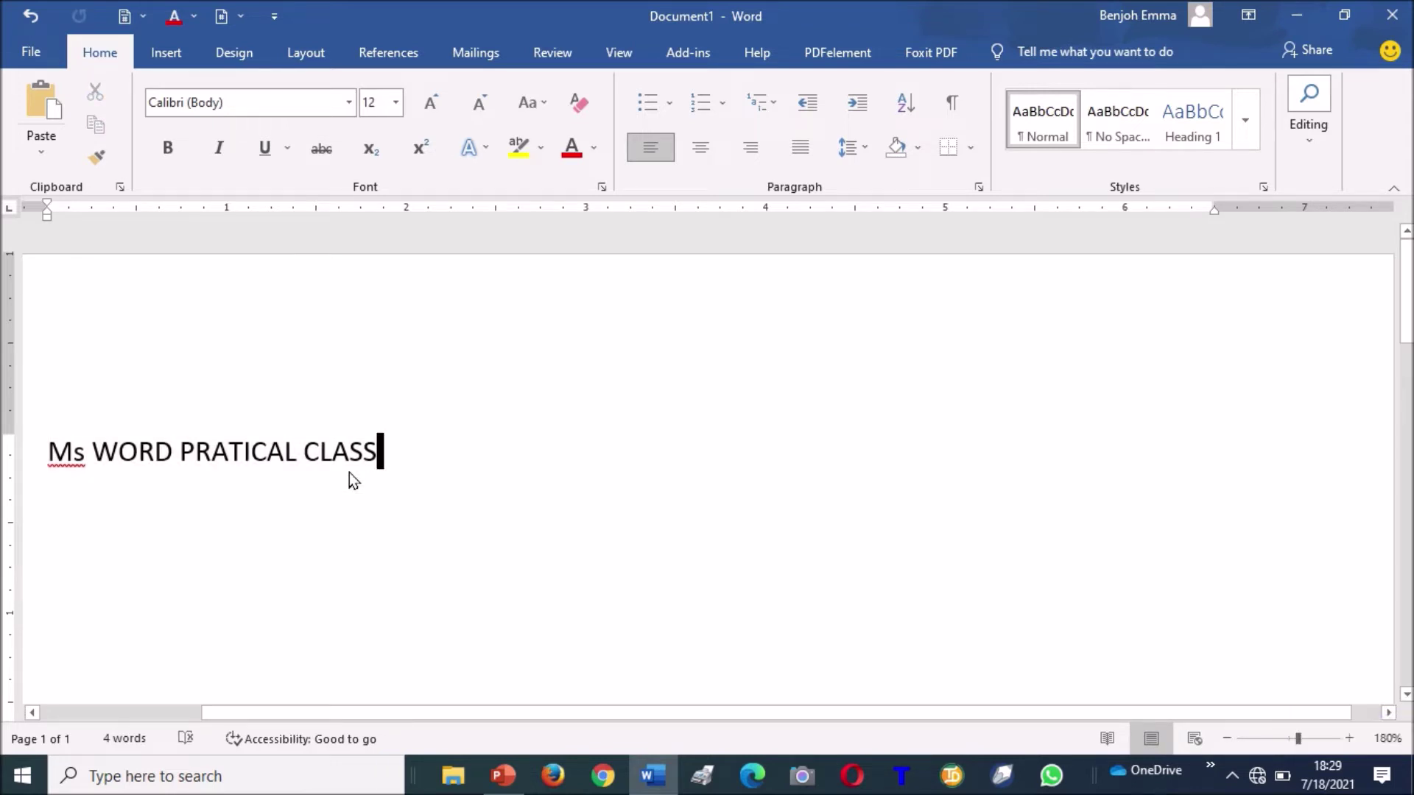
Paste the copied title line onto a new line below the original.
{"action": "key", "text": "Return"}
{"action": "key", "text": "Return"}
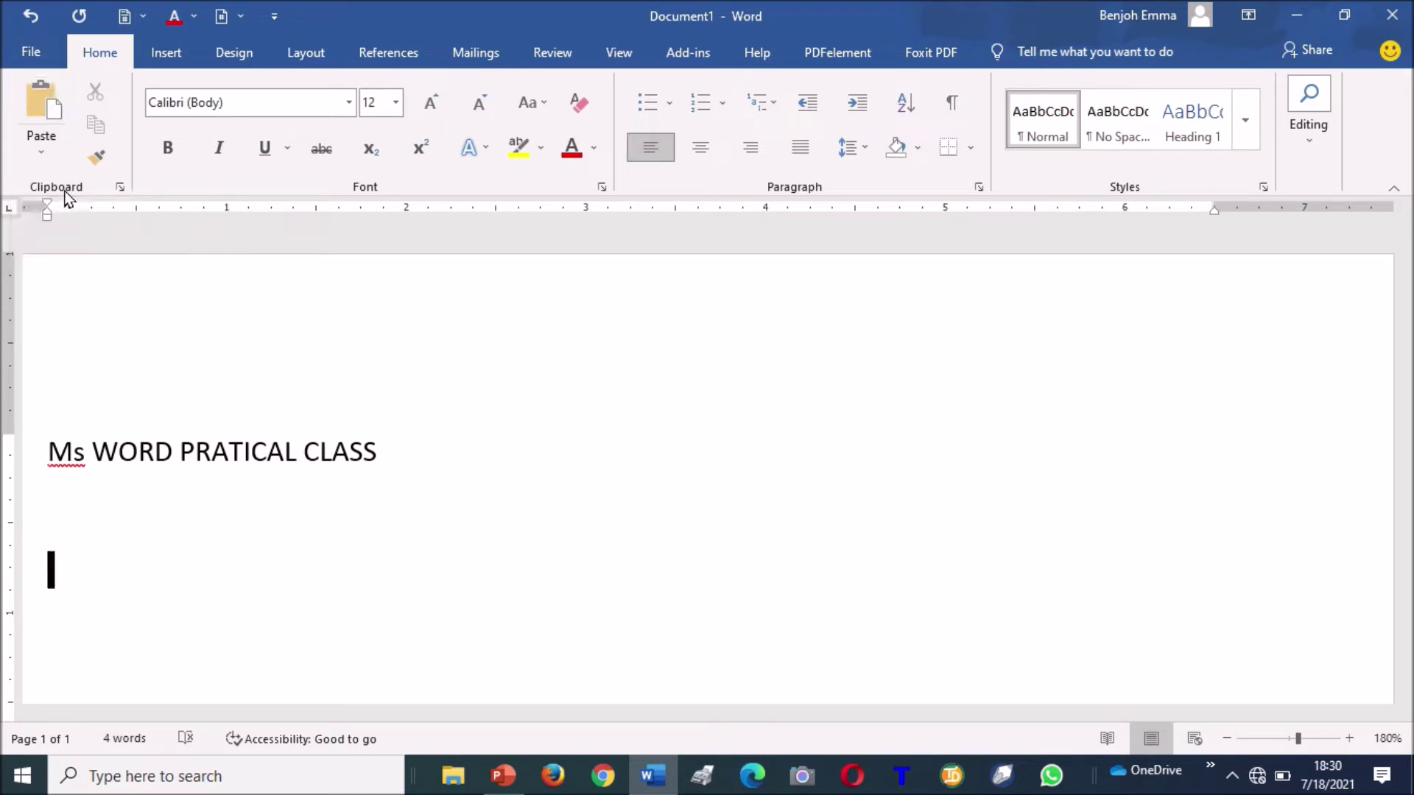
{"action": "left_click", "coordinate": [36, 95]}
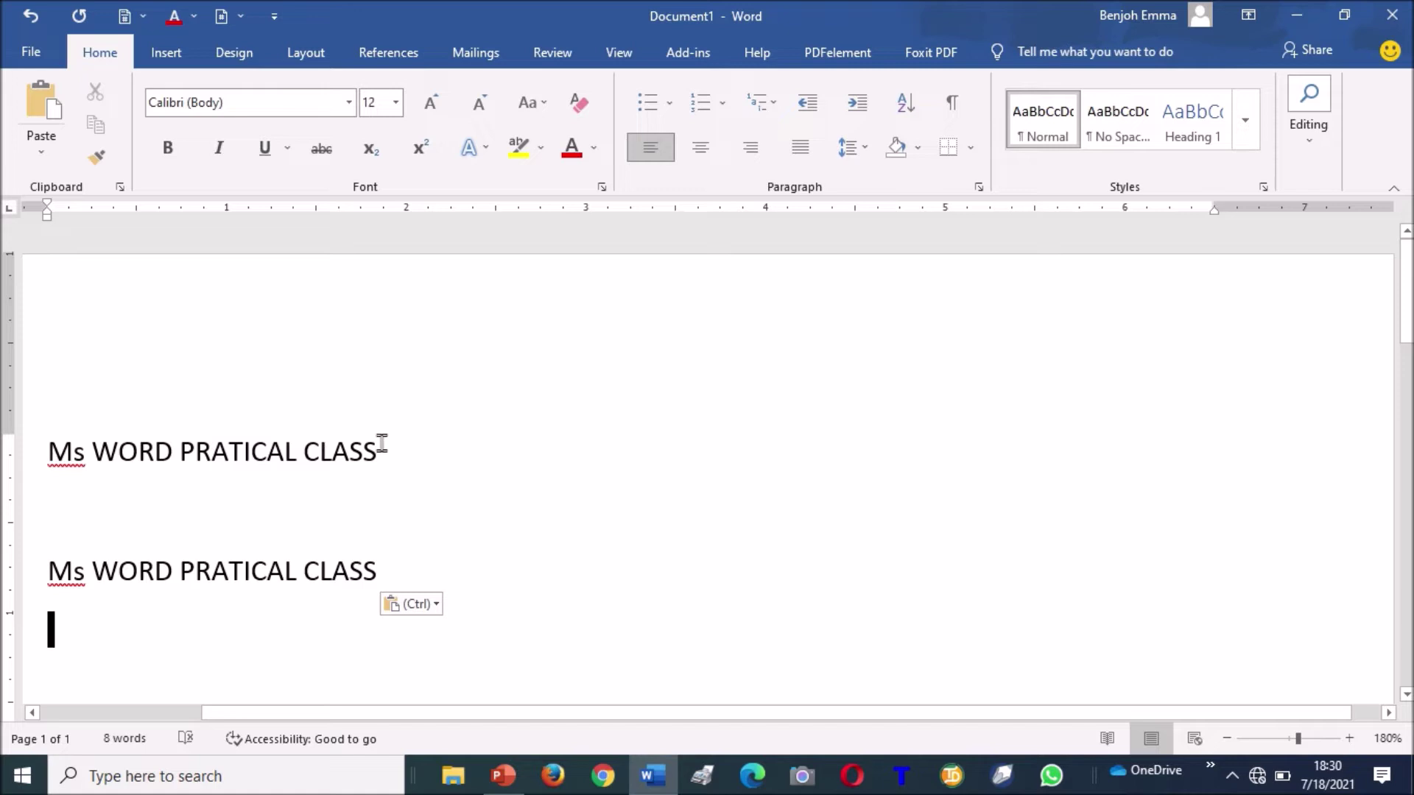
Cut CLASS from the first line and paste it in front of PRATICAL.
{"action": "double_click", "coordinate": [356, 452]}
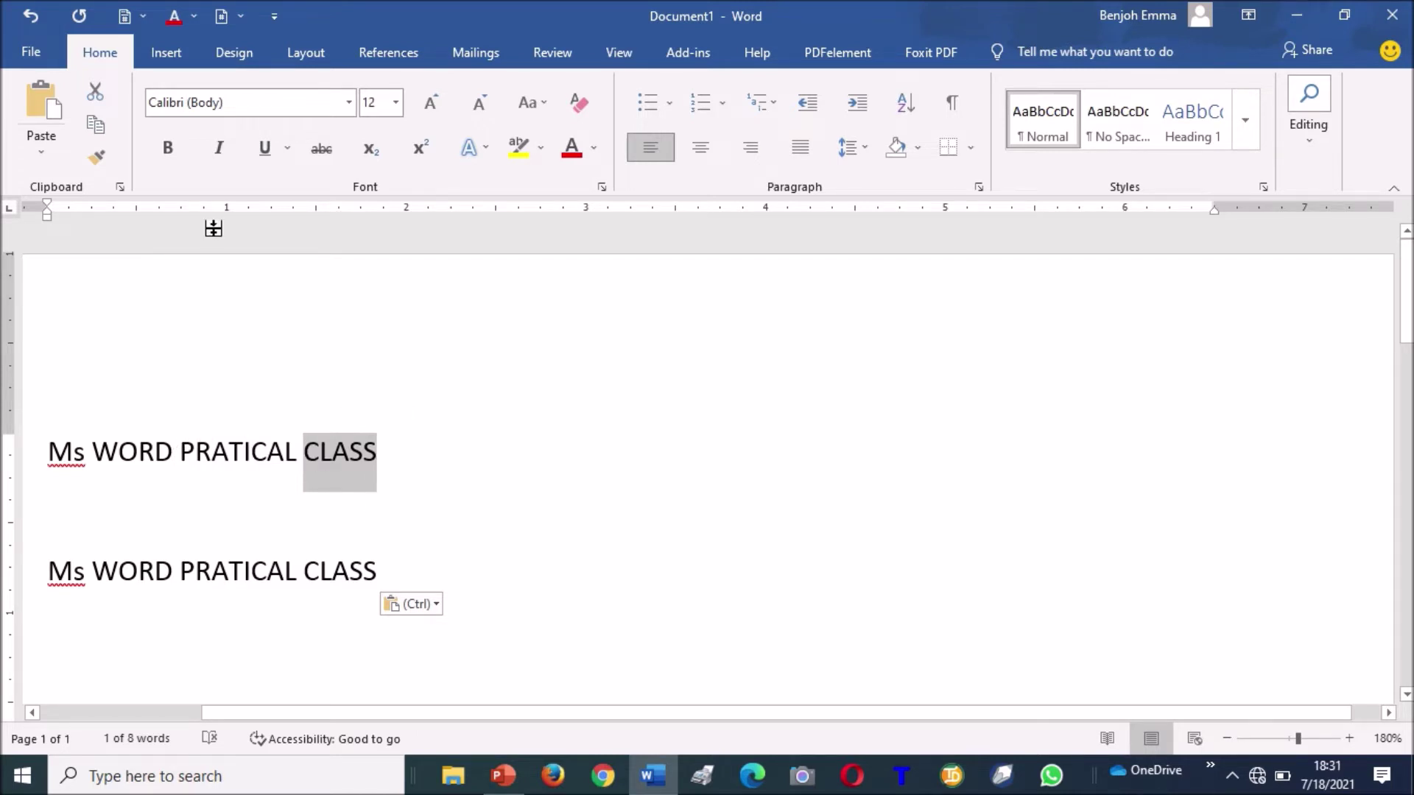
{"action": "left_click", "coordinate": [96, 94]}
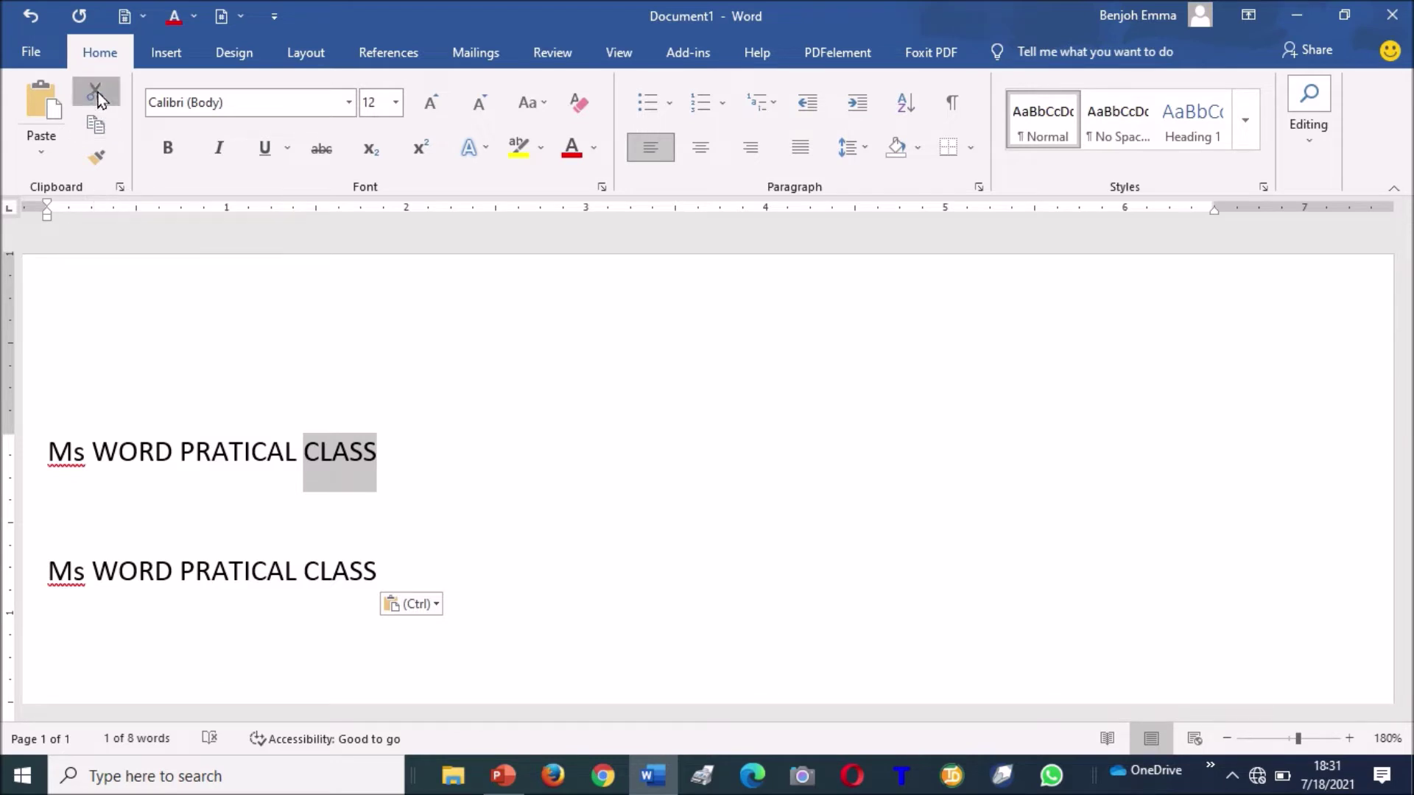
{"action": "left_click", "coordinate": [187, 427]}
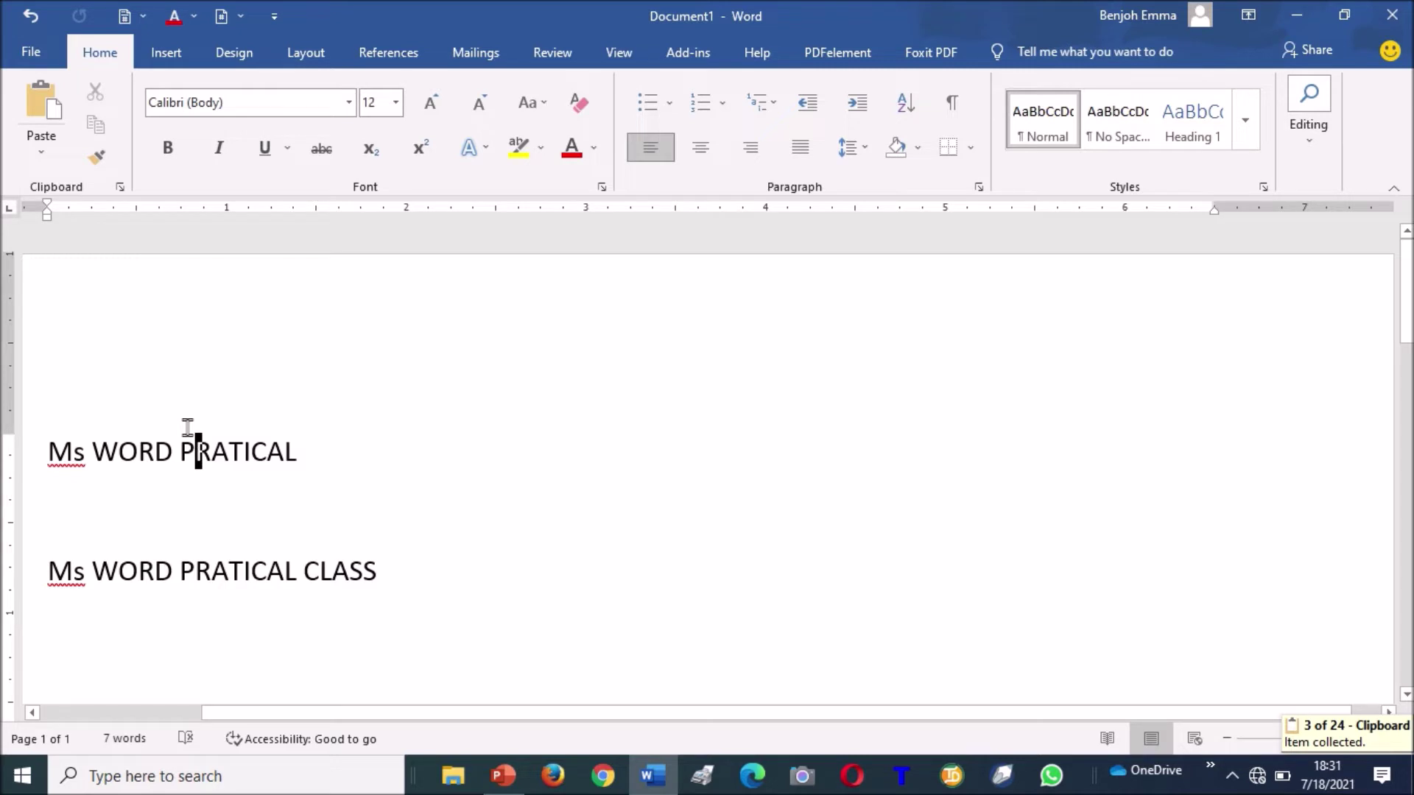
{"action": "key", "text": "Left"}
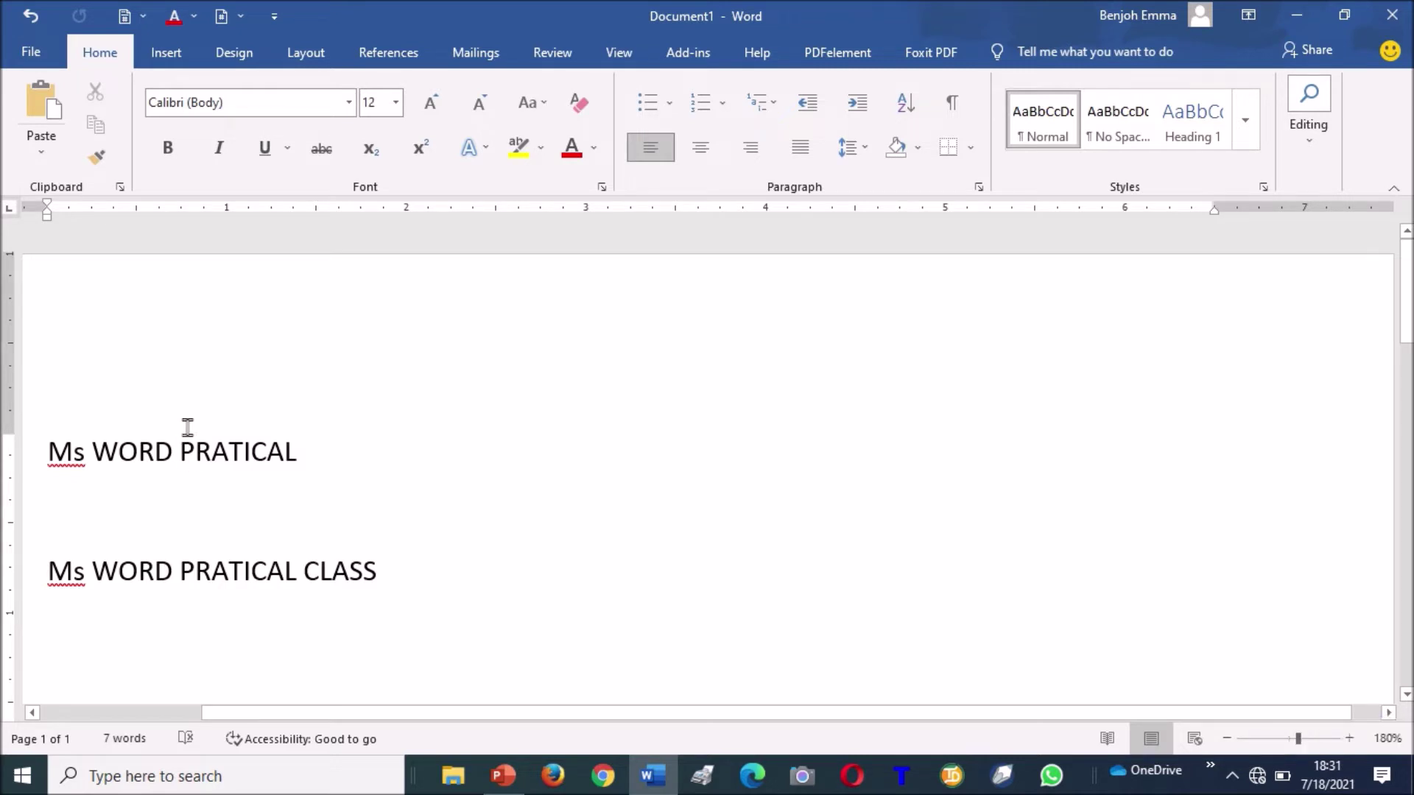
{"action": "left_click", "coordinate": [43, 108]}
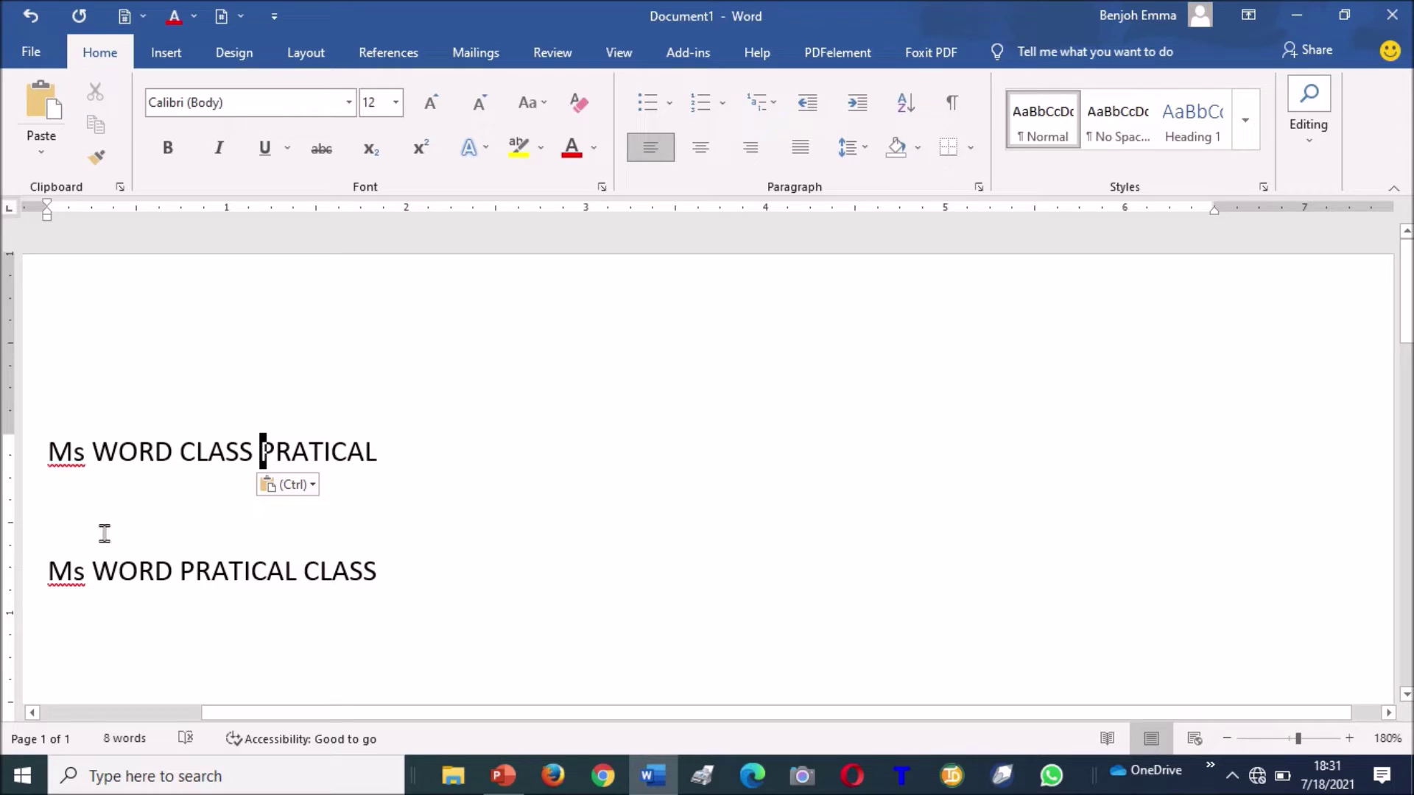
{"action": "key", "text": "ctrl+a"}
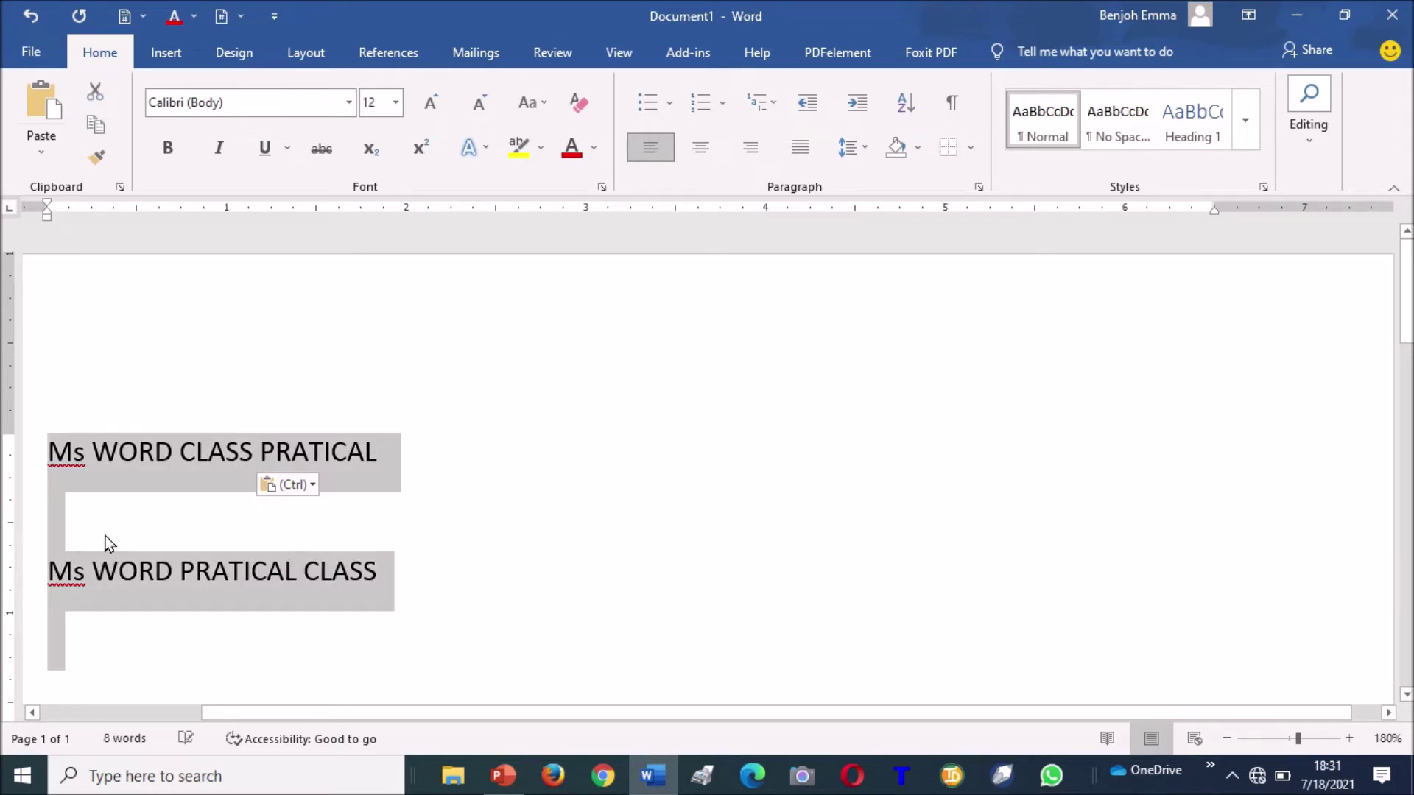
Delete all the selected text, leaving the page blank.
{"action": "key", "text": "Delete"}
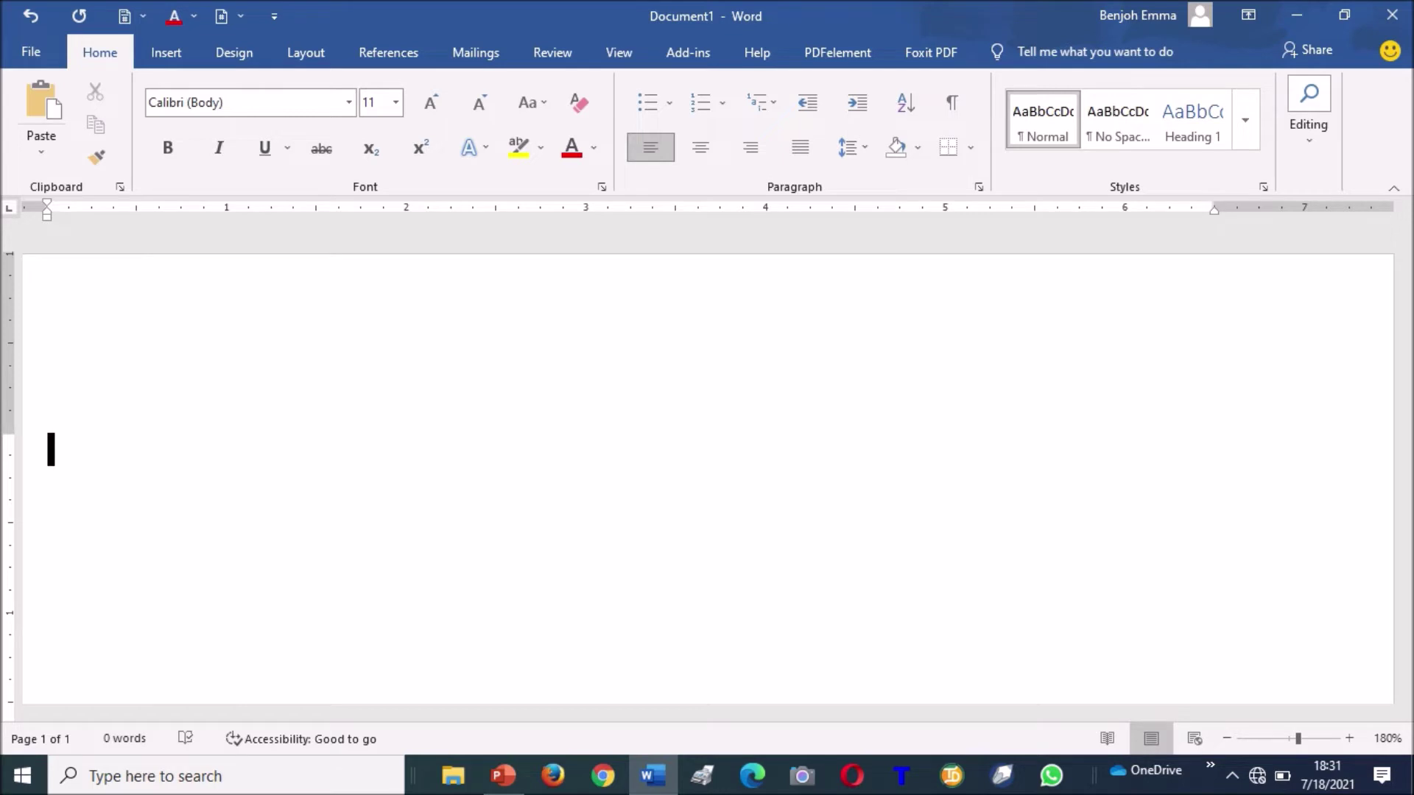
Type a sample first name and surname in capitals.
{"action": "type", "text": "E"}
{"action": "key", "text": "BackSpace"}
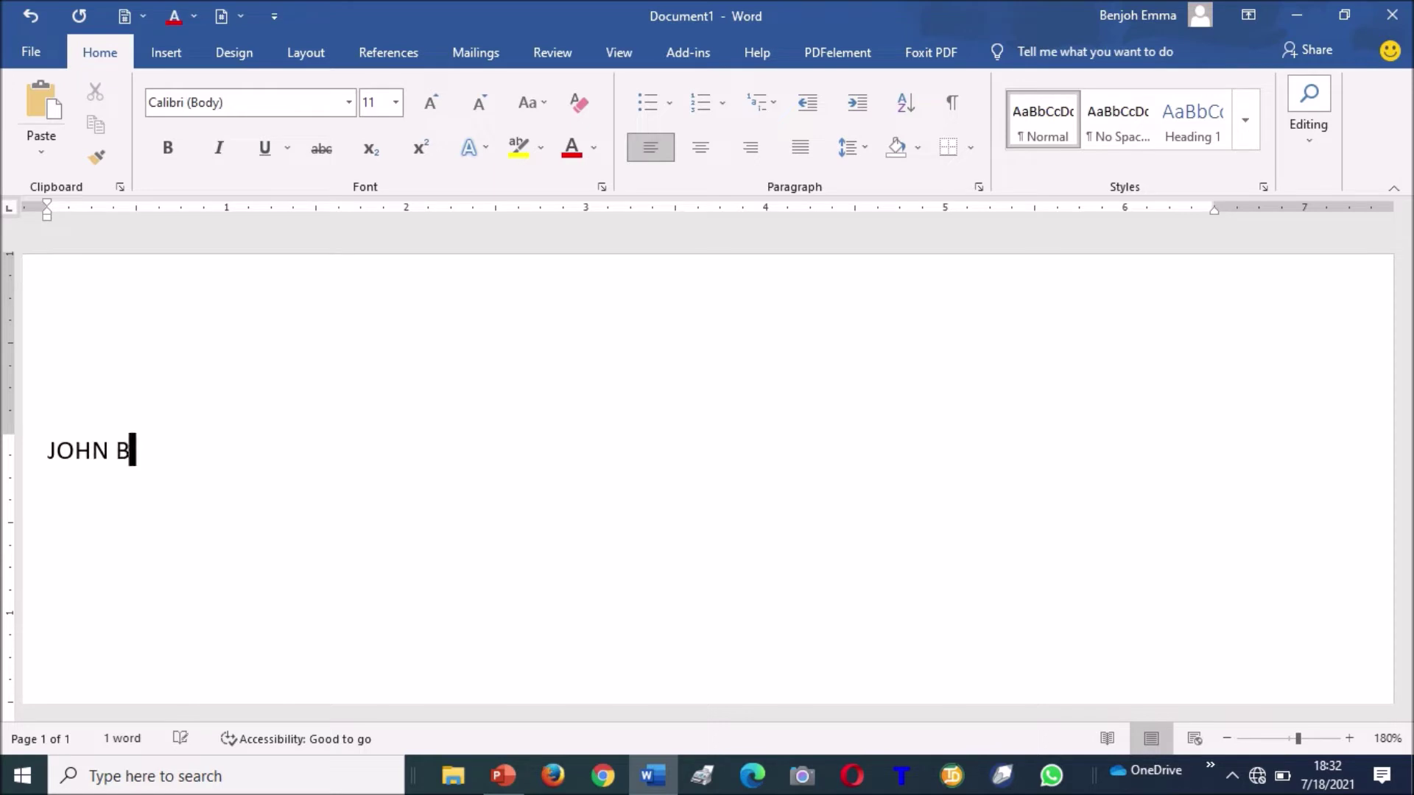
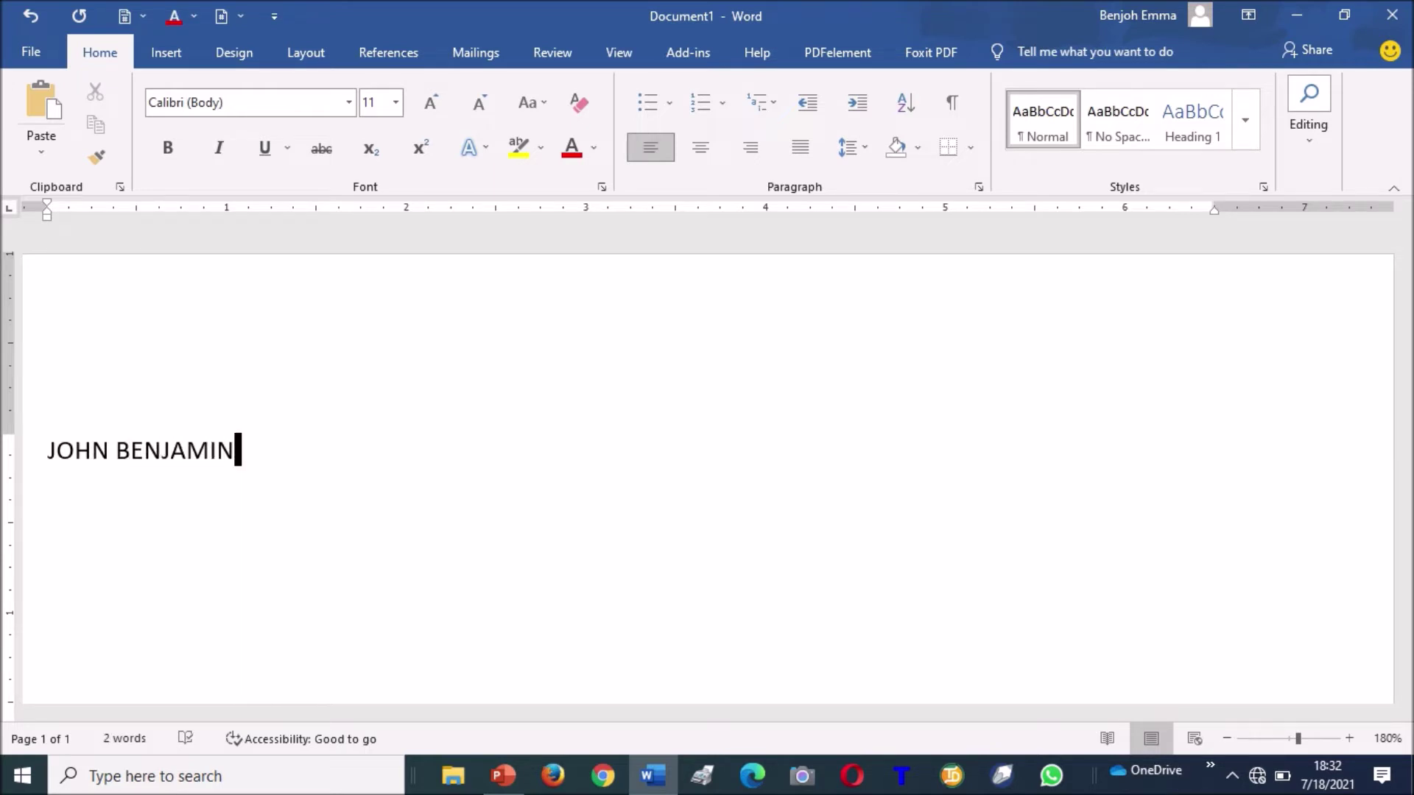
Copy the surname to the clipboard and start a new line below the name.
{"action": "key", "text": "shift+Left"}
{"action": "key", "text": "shift+Left"}
{"action": "key", "text": "shift+Left"}
{"action": "key", "text": "shift+Left"}
{"action": "key", "text": "shift+Left"}
{"action": "key", "text": "shift+Left"}
{"action": "key", "text": "shift+Left"}
{"action": "key", "text": "shift+Left"}
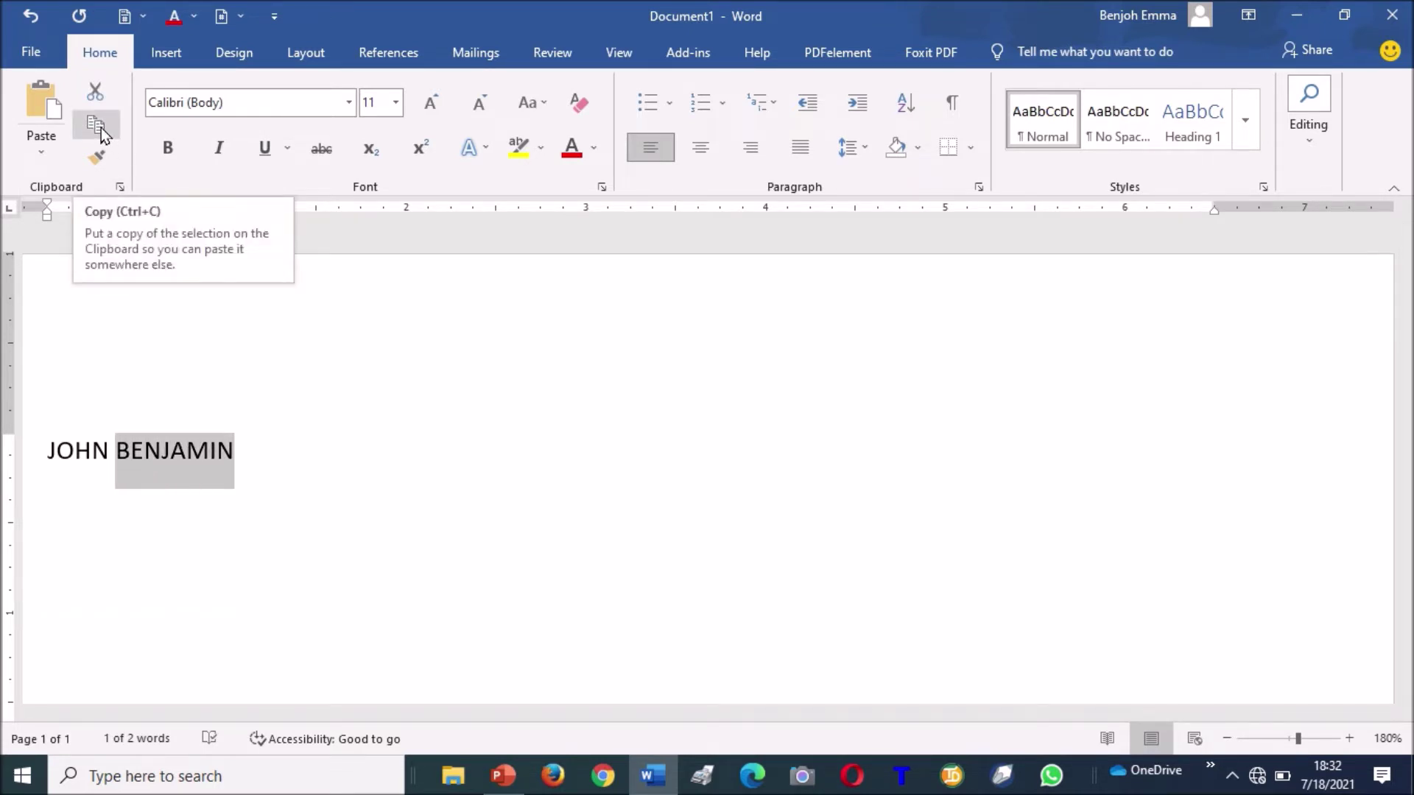
{"action": "left_click", "coordinate": [100, 127]}
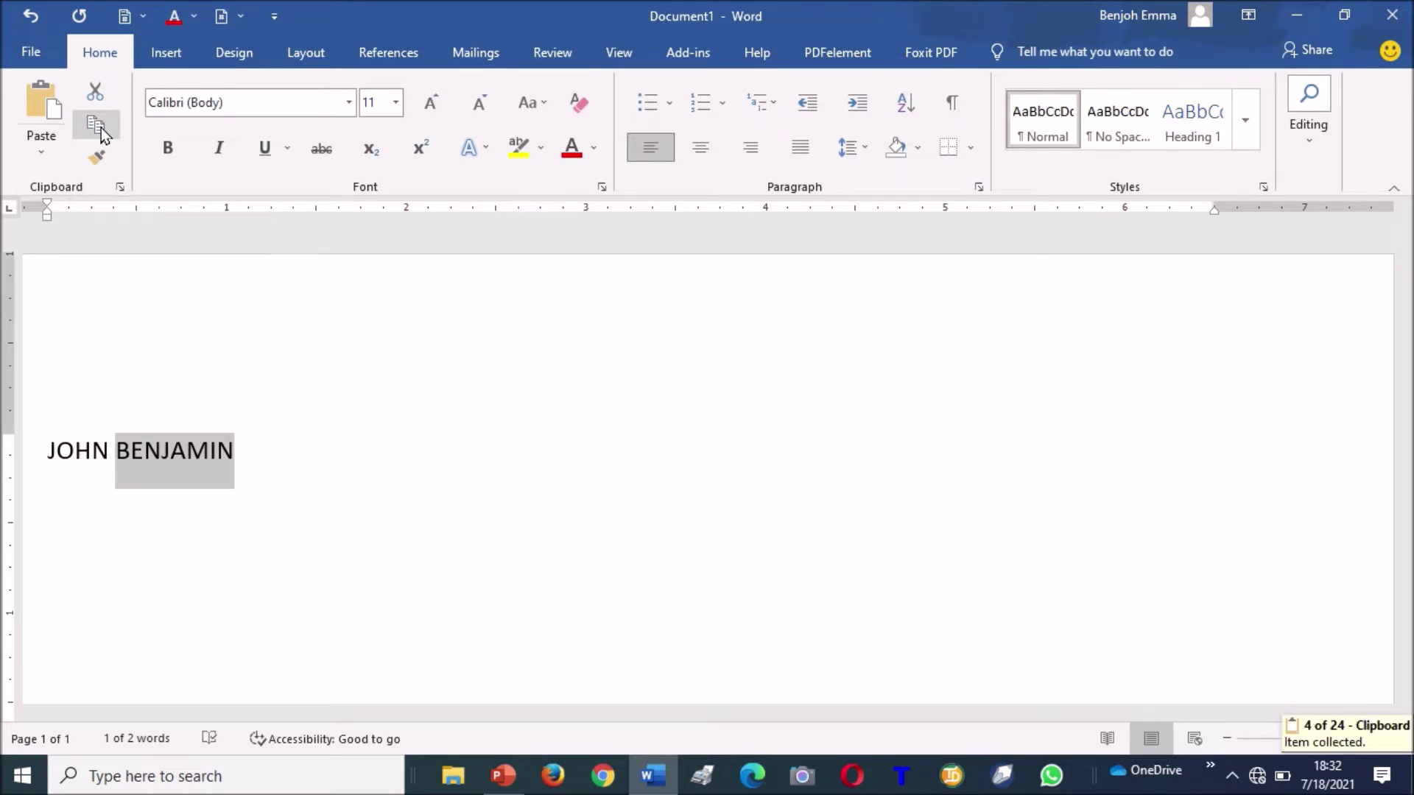
{"action": "left_click", "coordinate": [256, 432]}
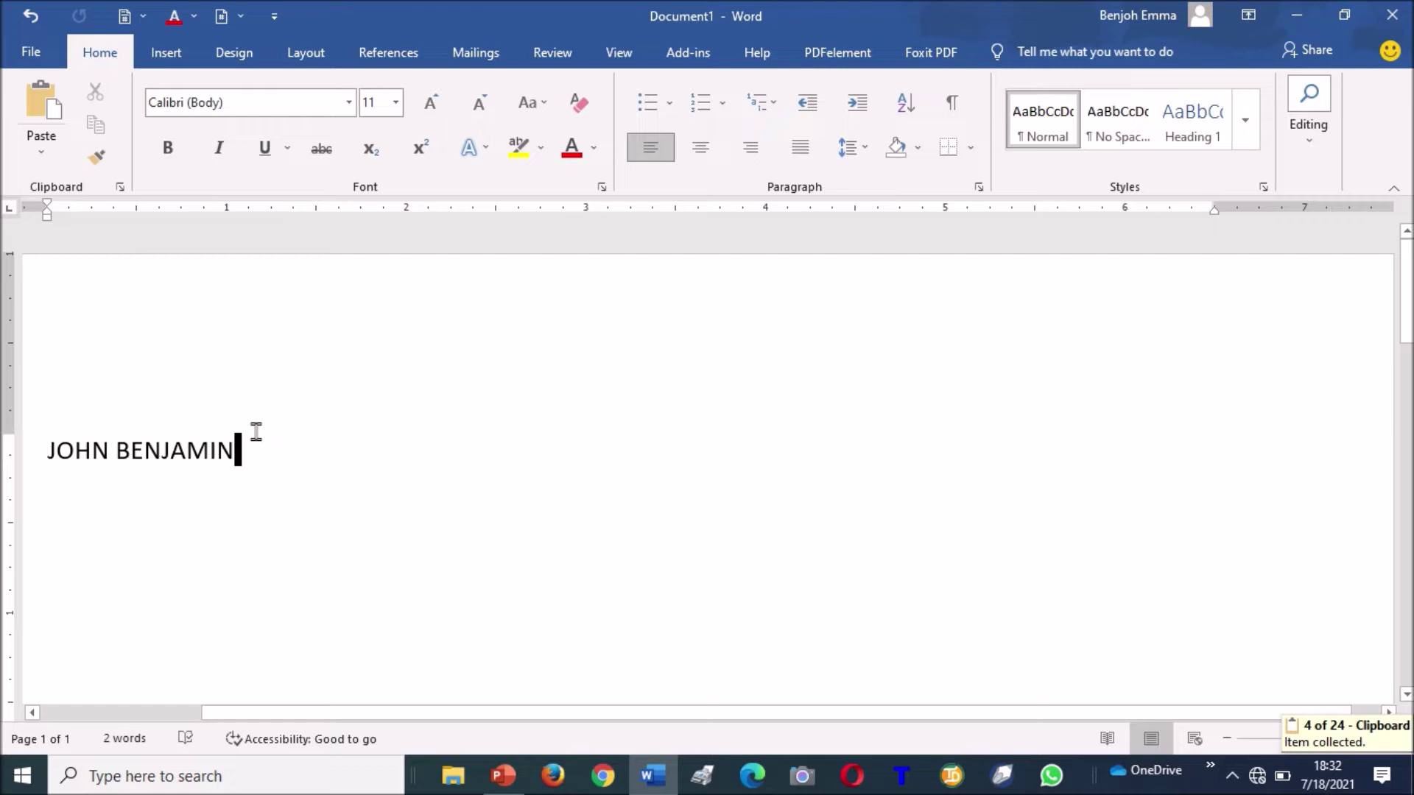
{"action": "key", "text": "Return"}
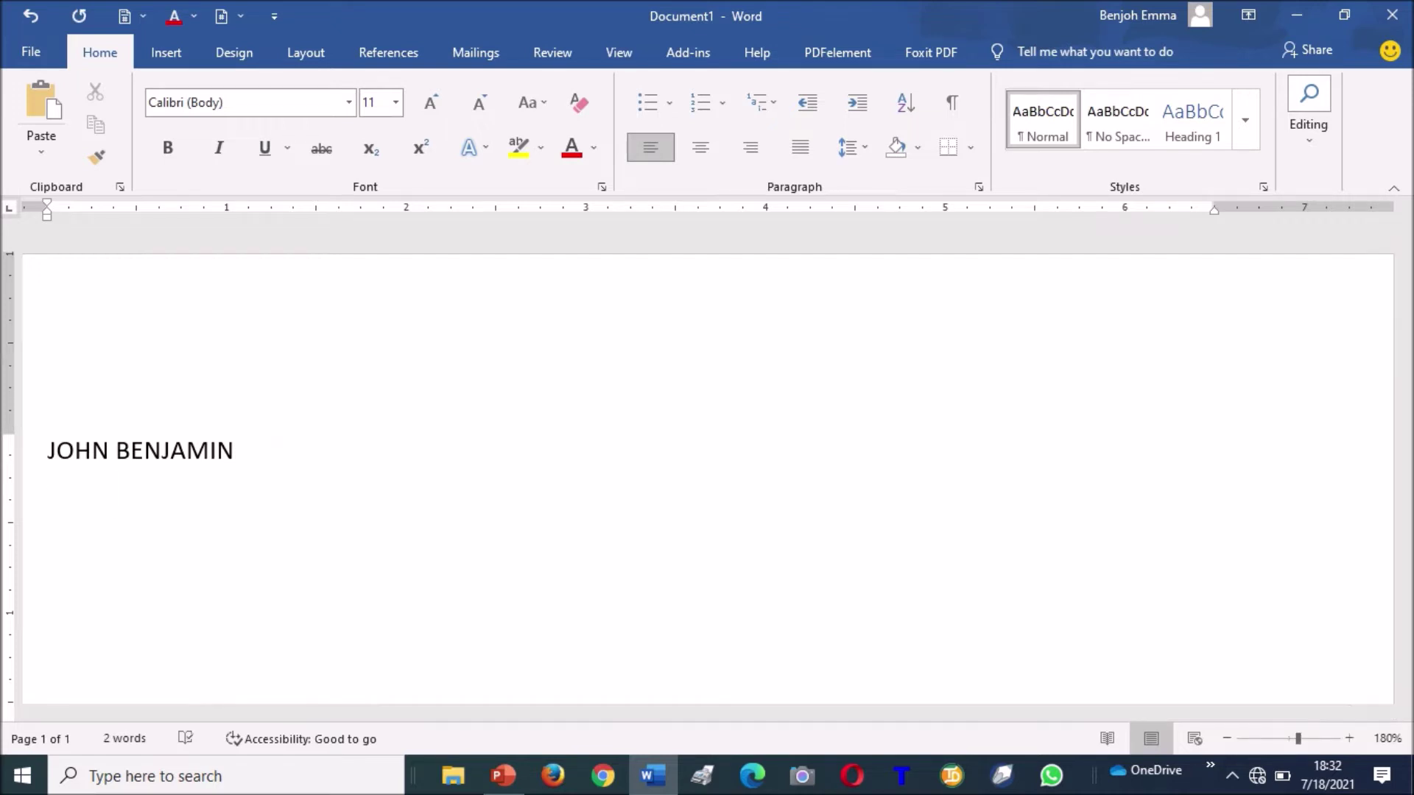
Add four more first names on separate lines, pasting the copied surname after each.
{"action": "type", "text": "MARK"}
{"action": "left_click", "coordinate": [40, 103]}
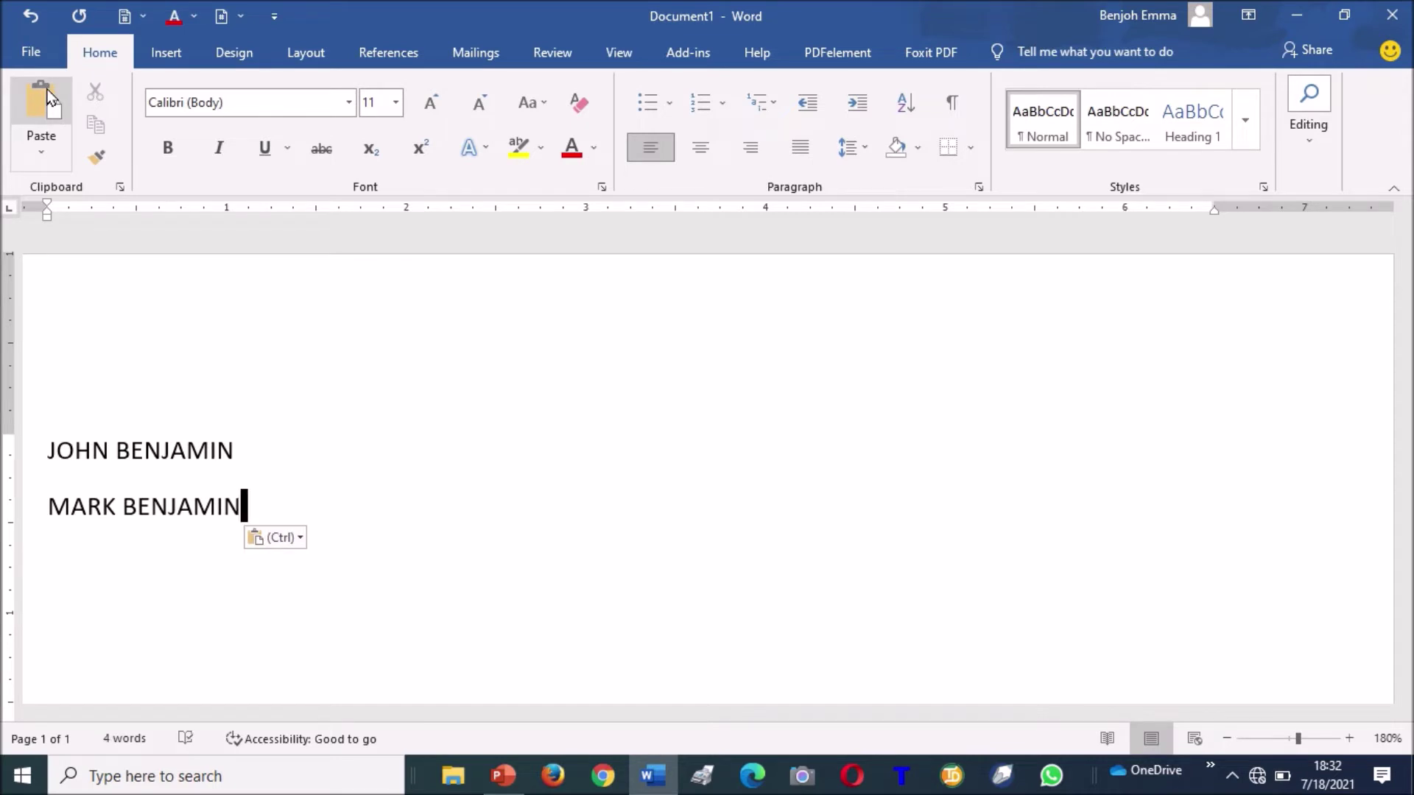
{"action": "key", "text": "Return"}
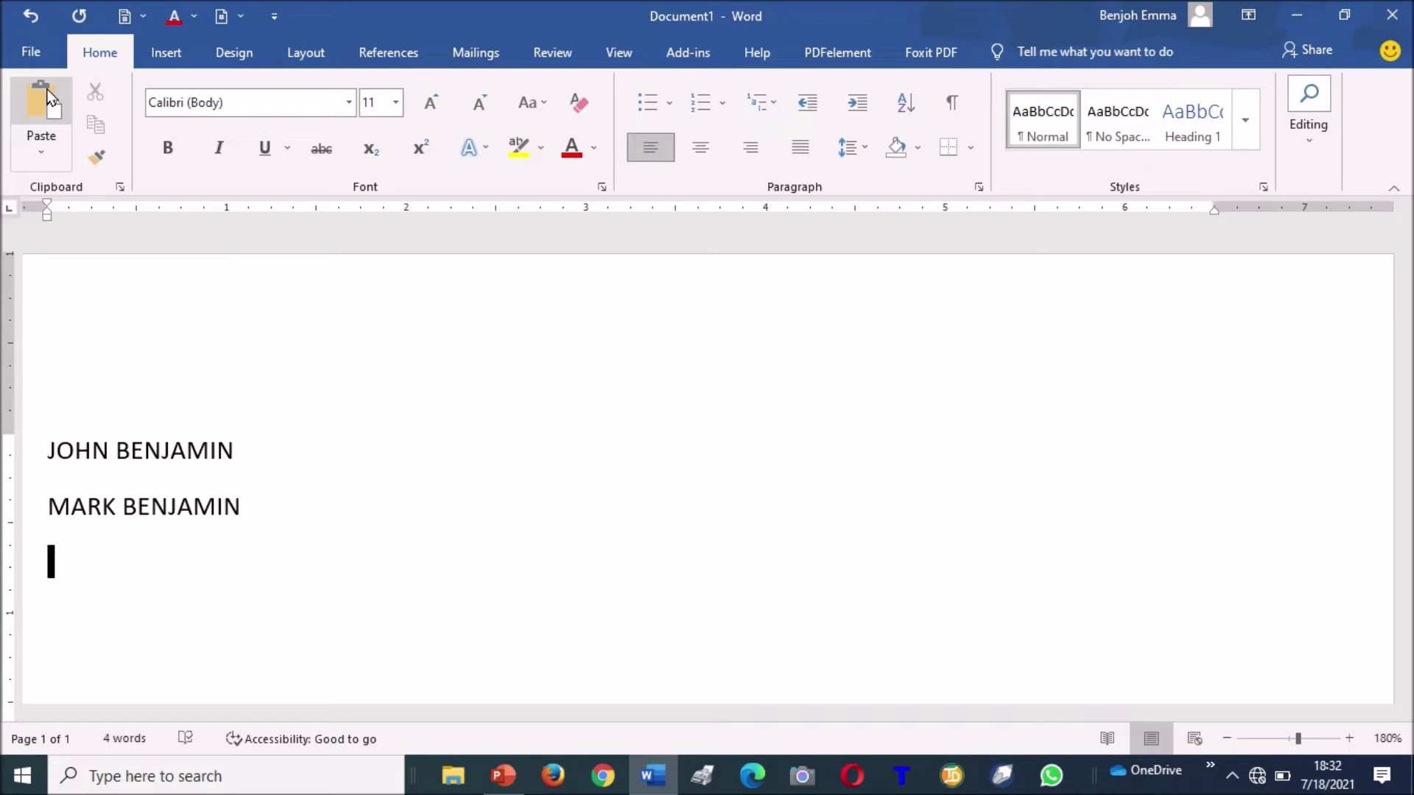
{"action": "type", "text": "LUKA"}
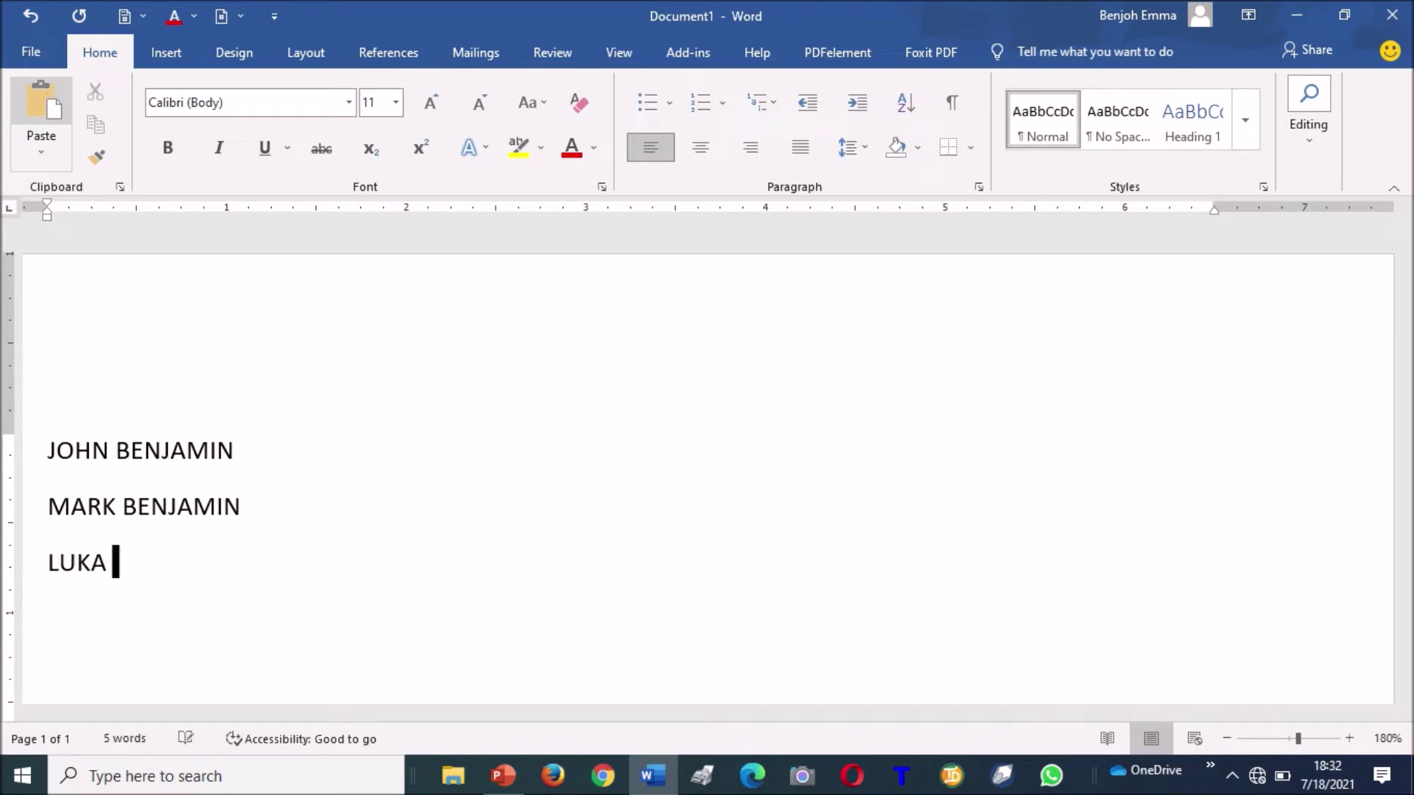
{"action": "left_click", "coordinate": [46, 96]}
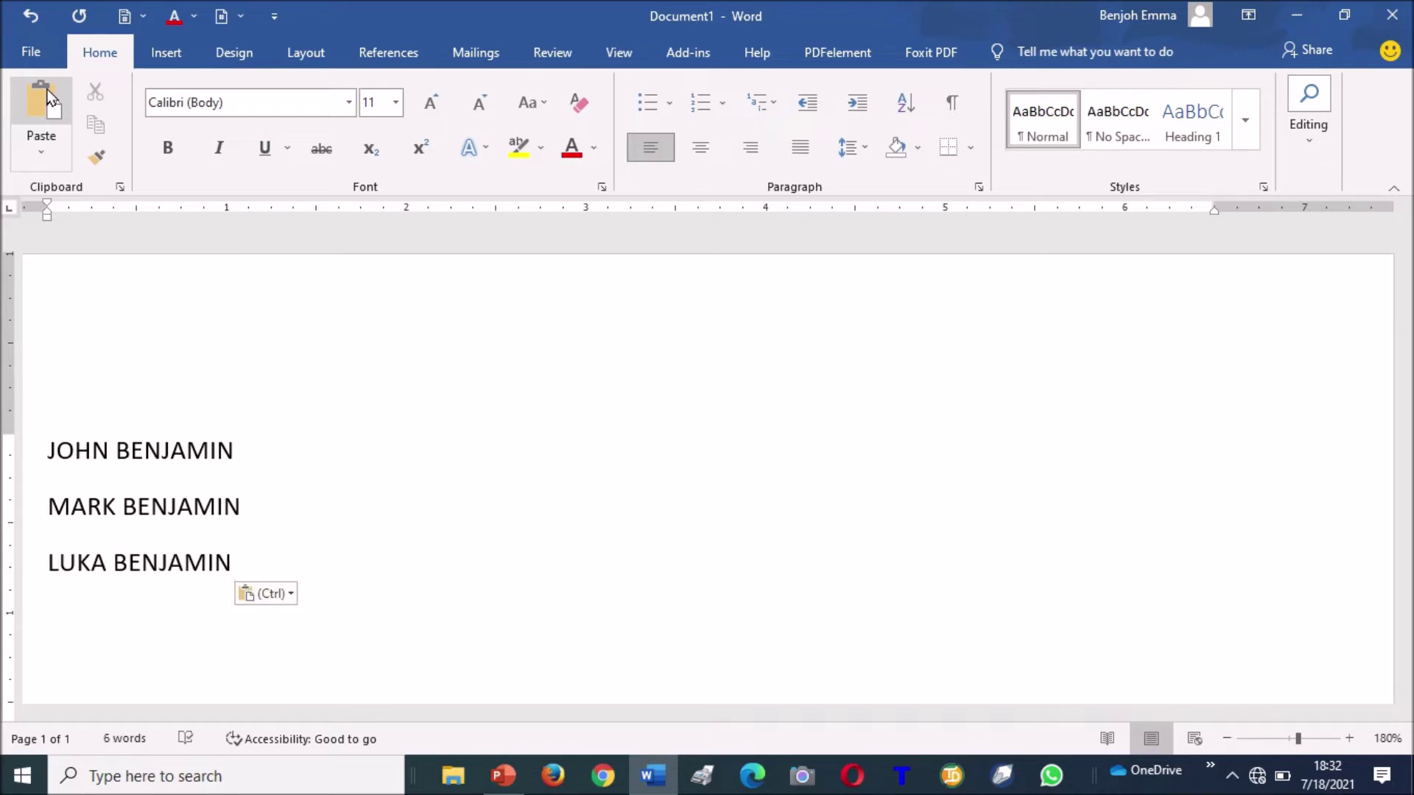
{"action": "key", "text": "Return"}
{"action": "type", "text": "Amos"}
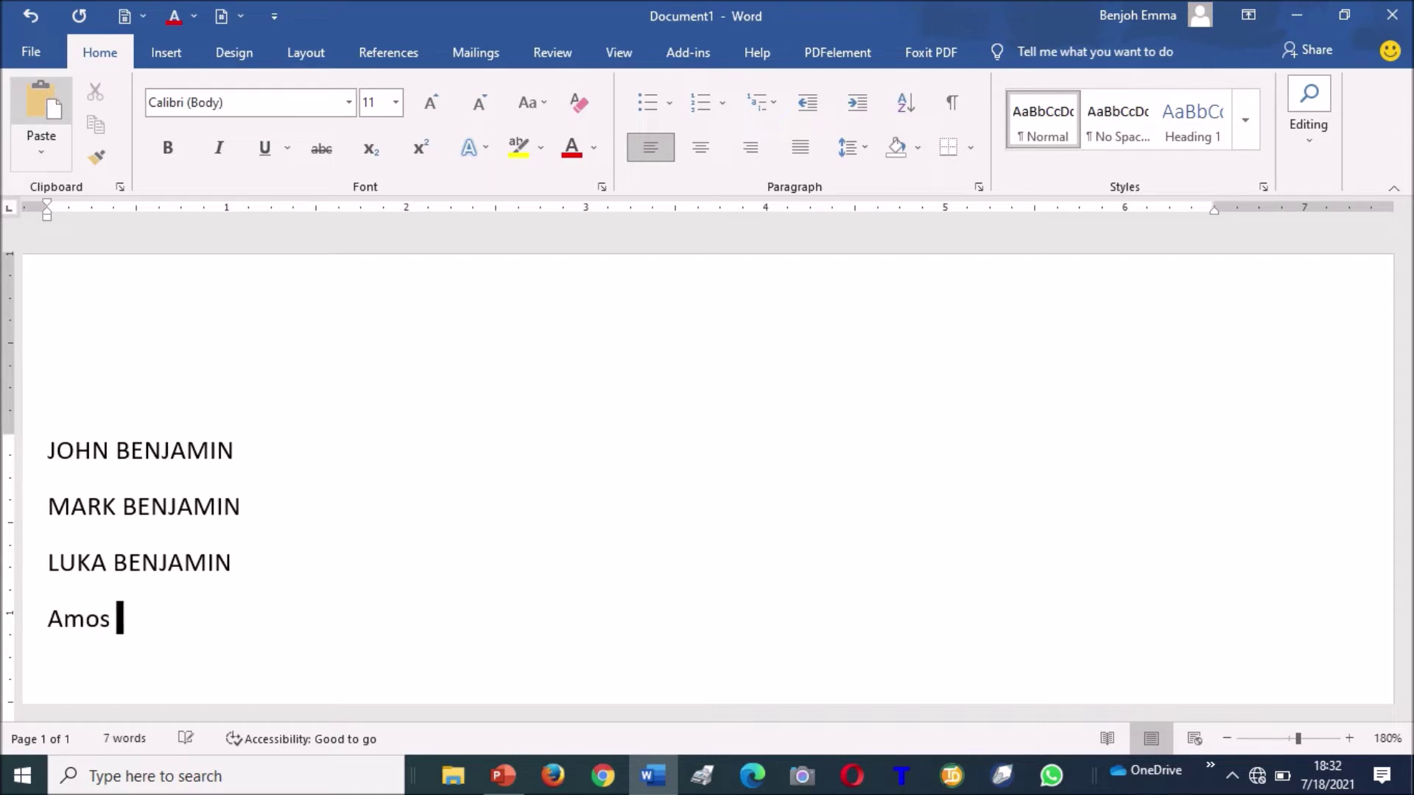
{"action": "left_click", "coordinate": [46, 96]}
{"action": "key", "text": "Return"}
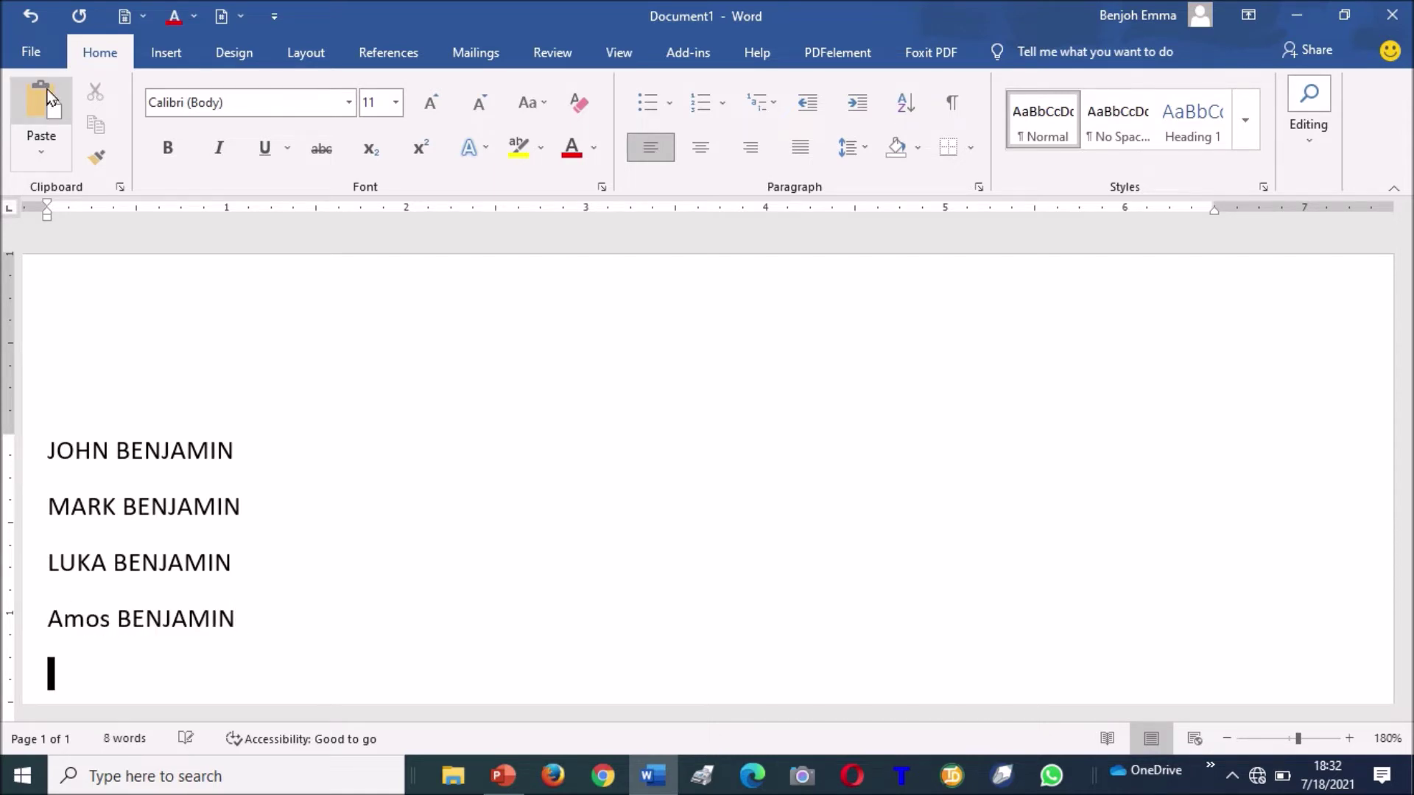
{"action": "type", "text": "Musa"}
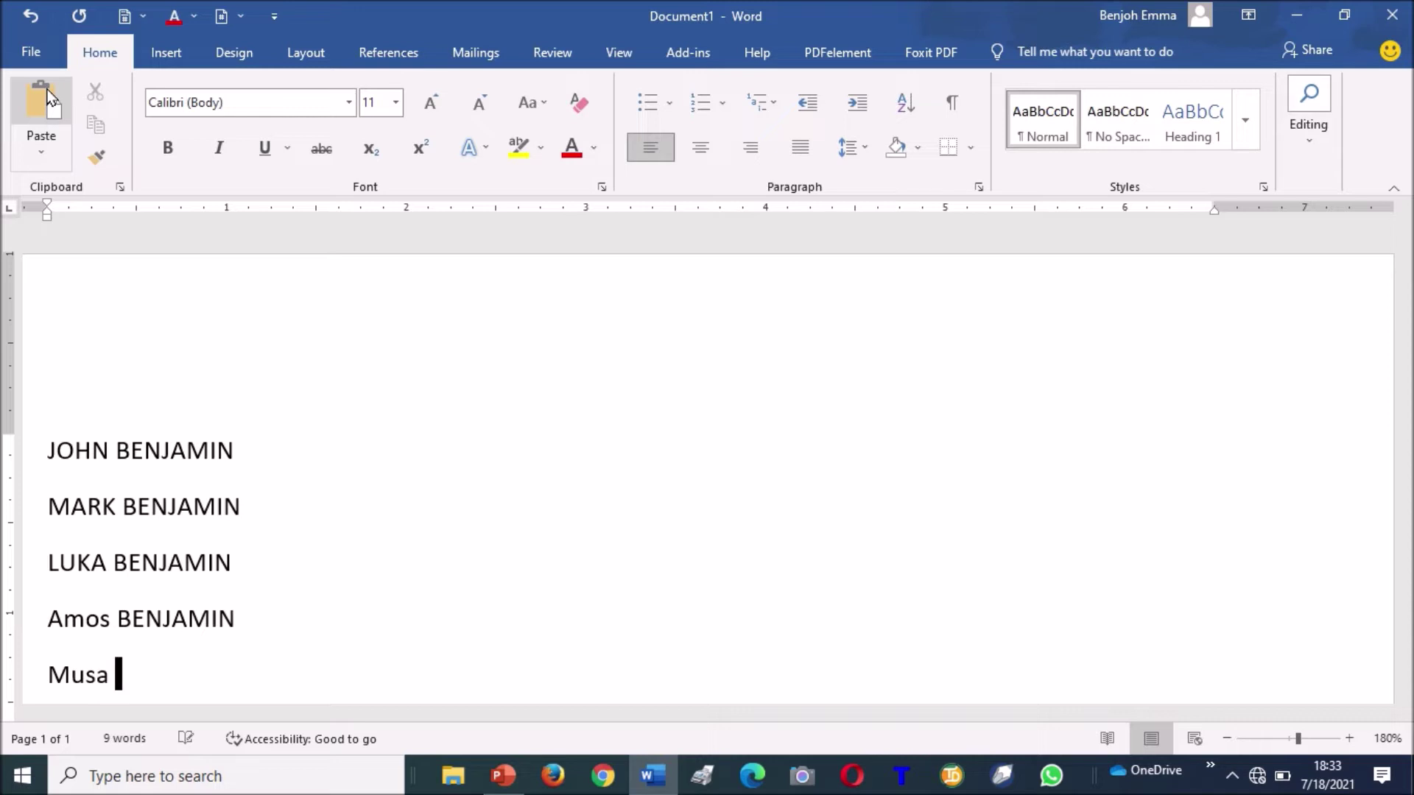
{"action": "left_click", "coordinate": [46, 95]}
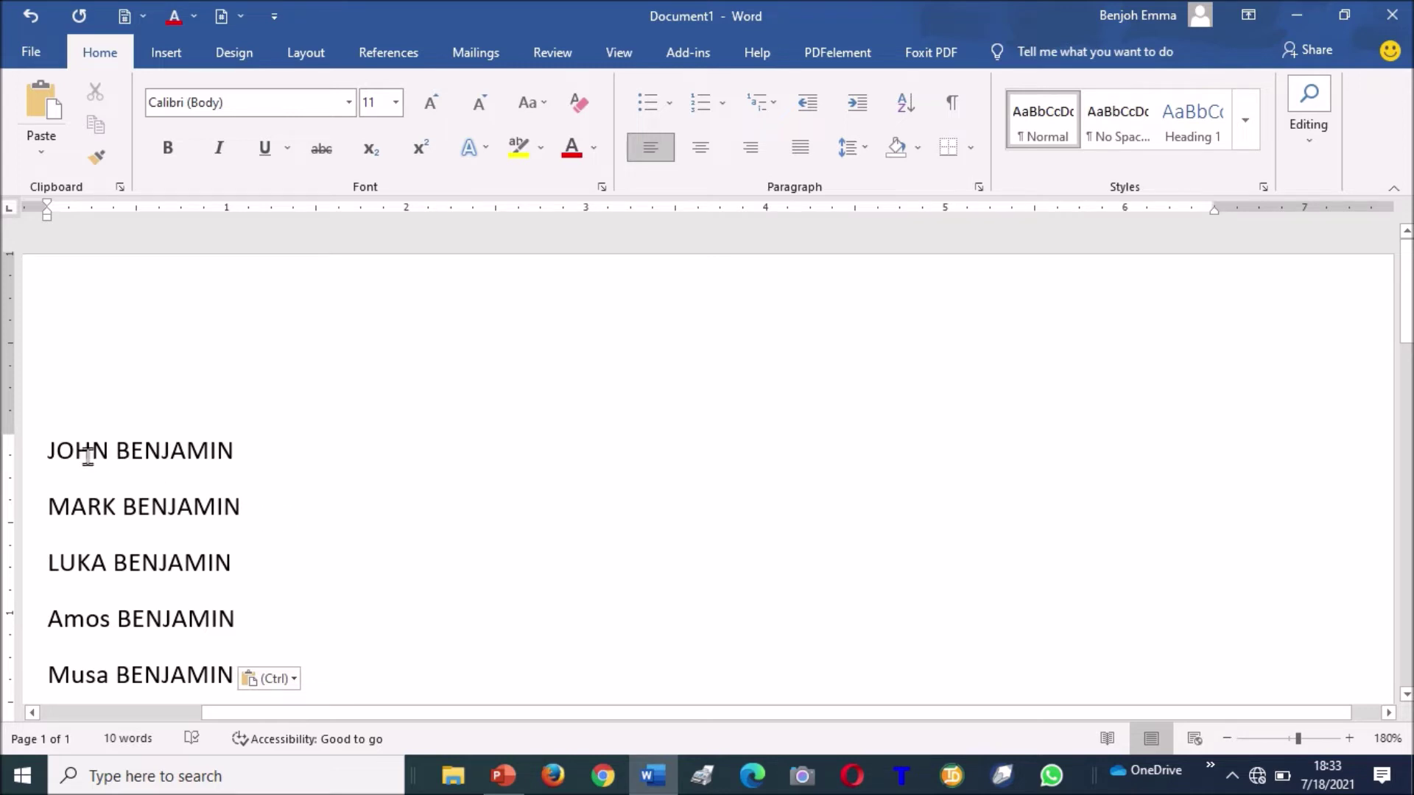
Cut the first name line and paste it twice at the end of the list.
{"action": "left_click_drag", "start_coordinate": [46, 451], "coordinate": [265, 458]}
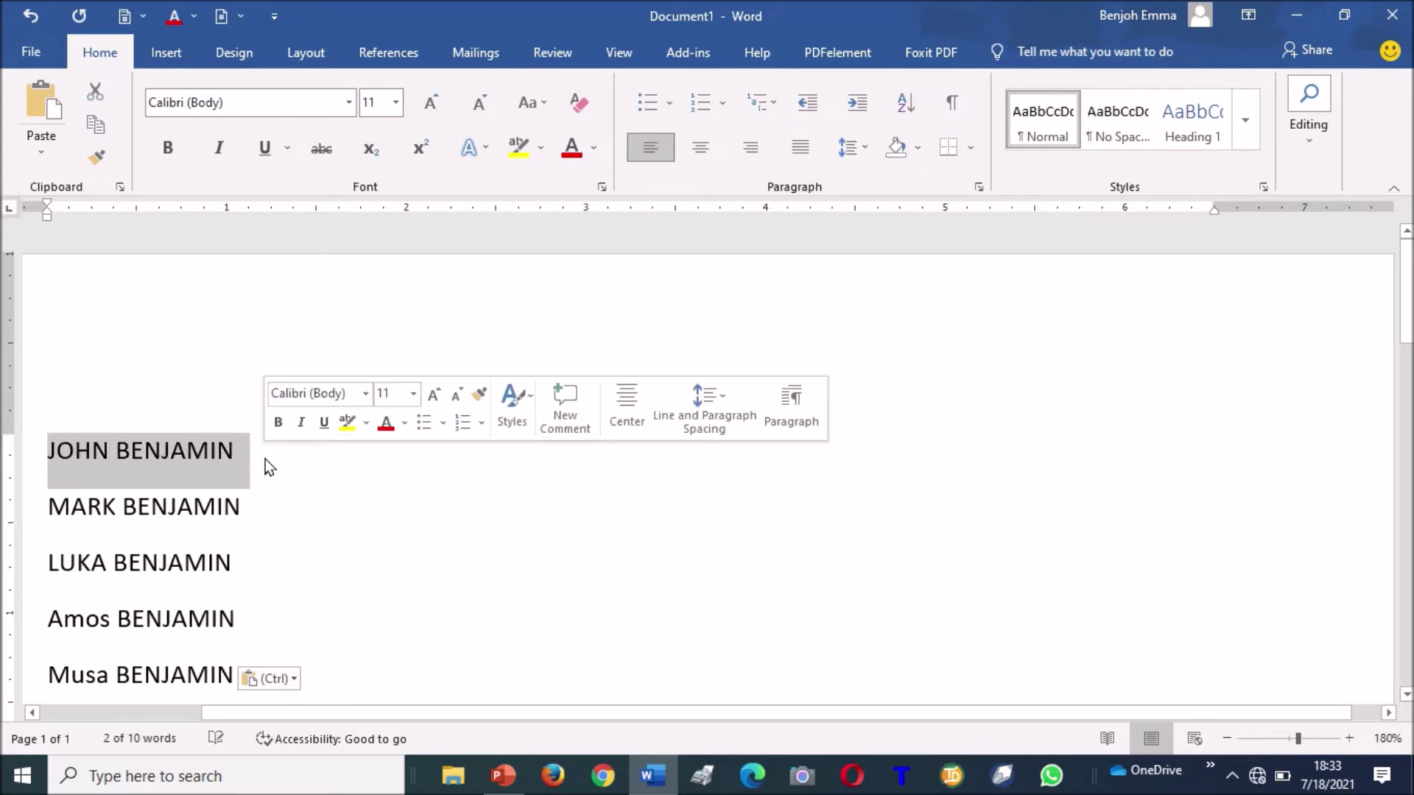
{"action": "left_click", "coordinate": [101, 98]}
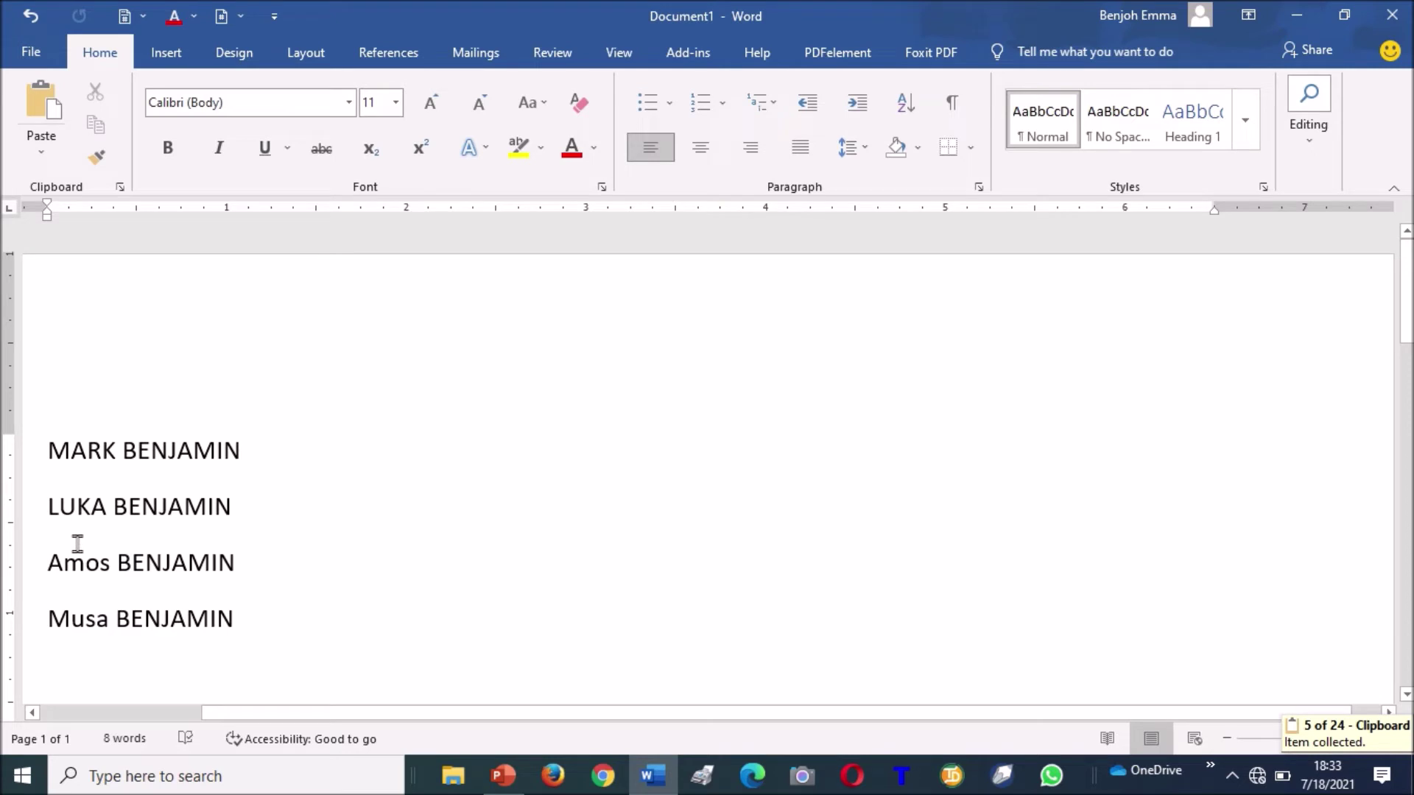
{"action": "left_click", "coordinate": [262, 612]}
{"action": "key", "text": "Return"}
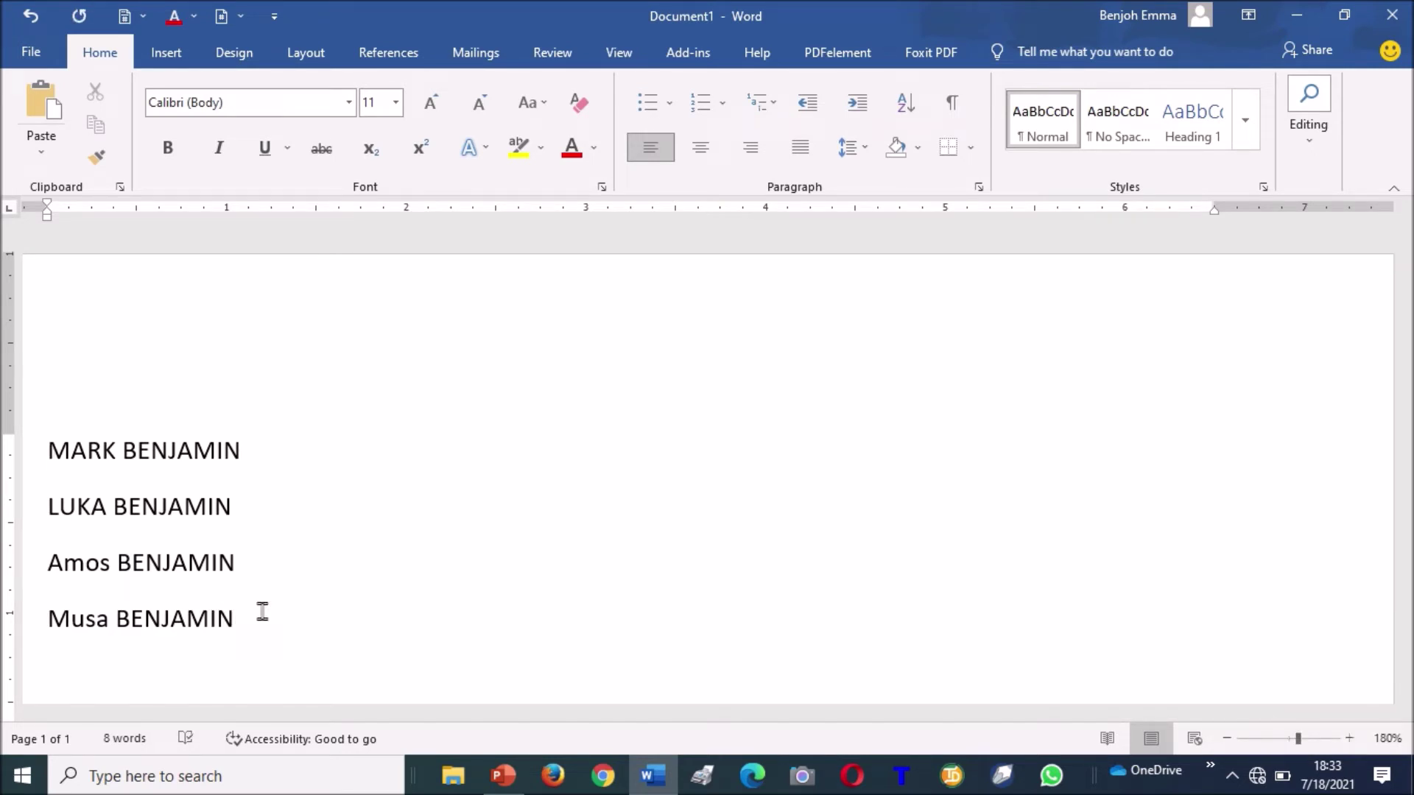
{"action": "key", "text": "ctrl+v"}
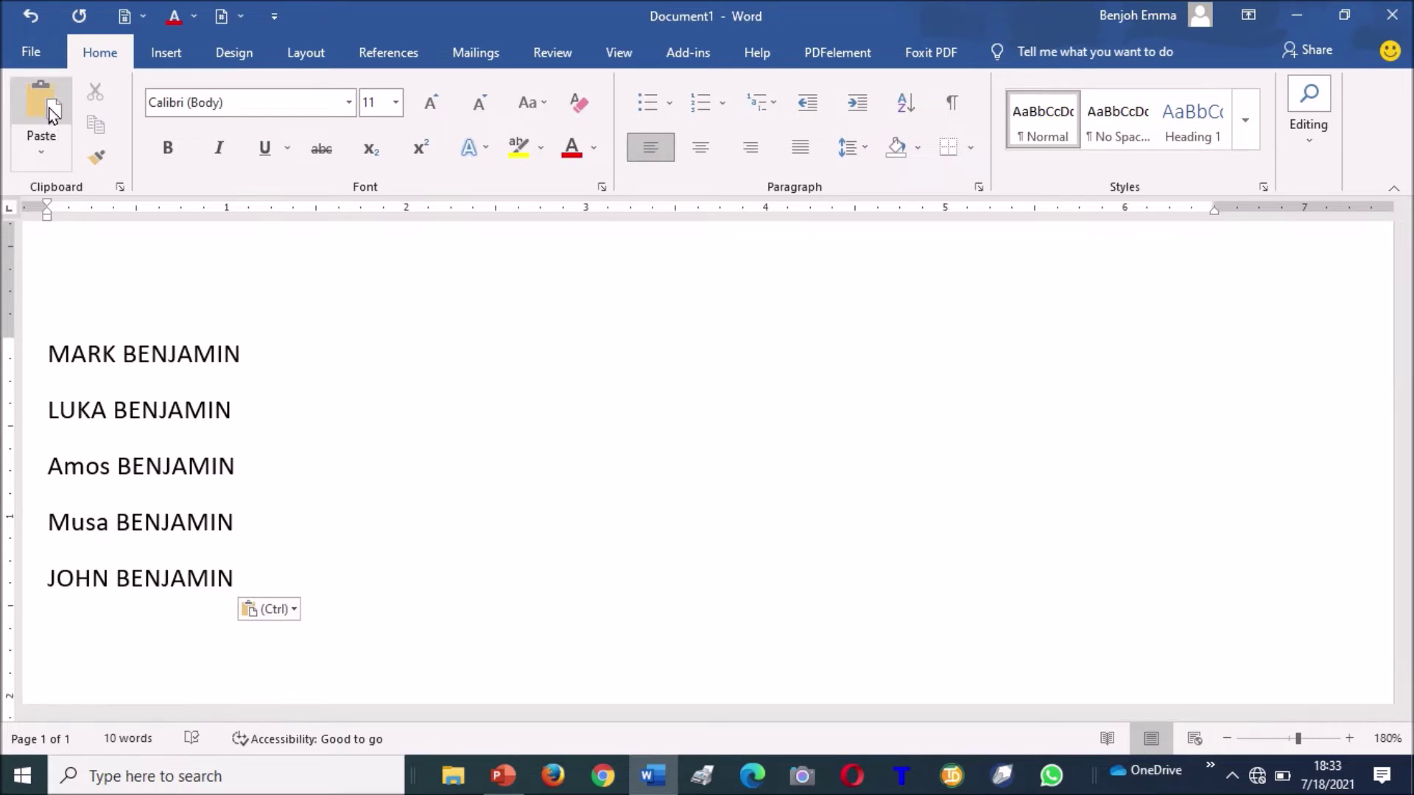
{"action": "left_click", "coordinate": [49, 108]}
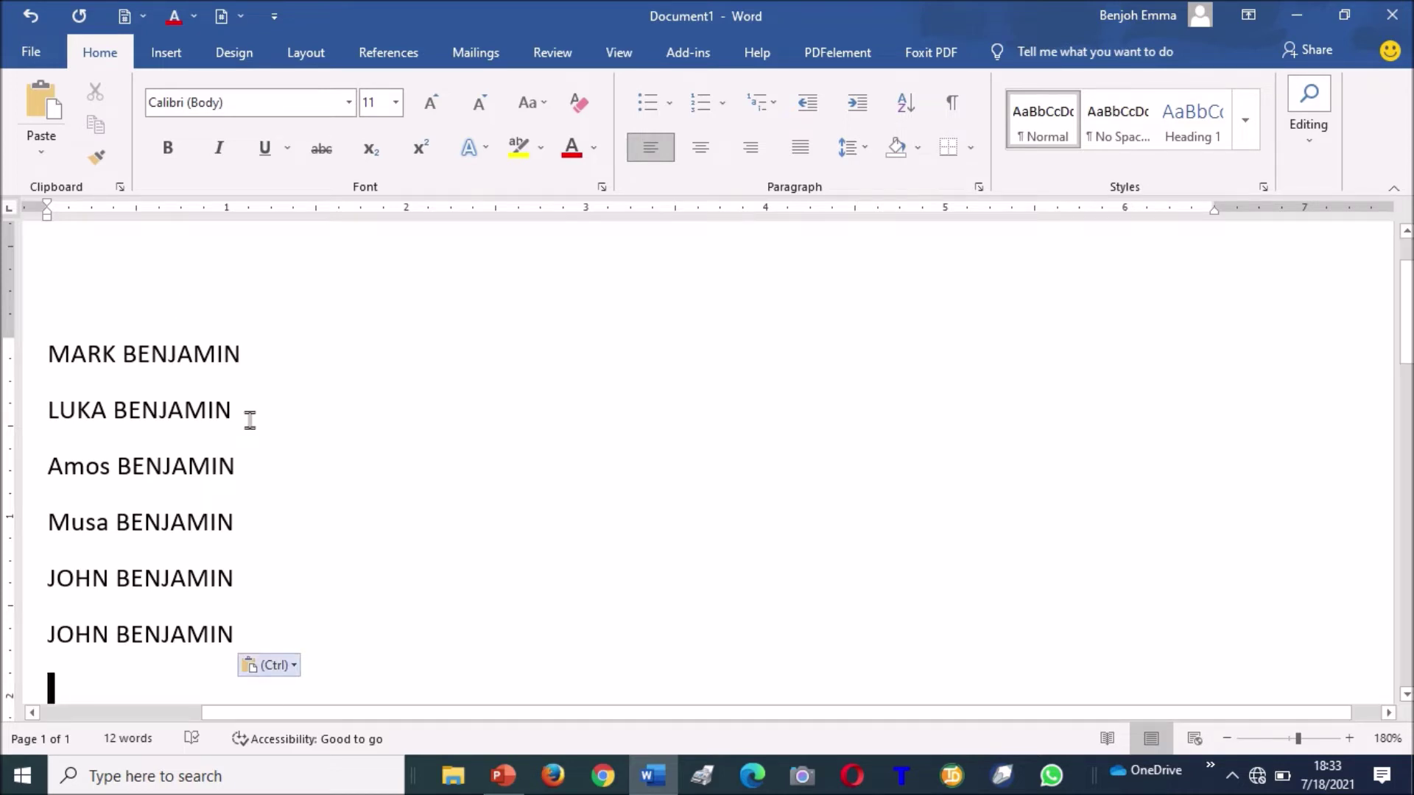
Zoom in on the page with the status-bar zoom button.
{"action": "key", "text": "ctrl"}
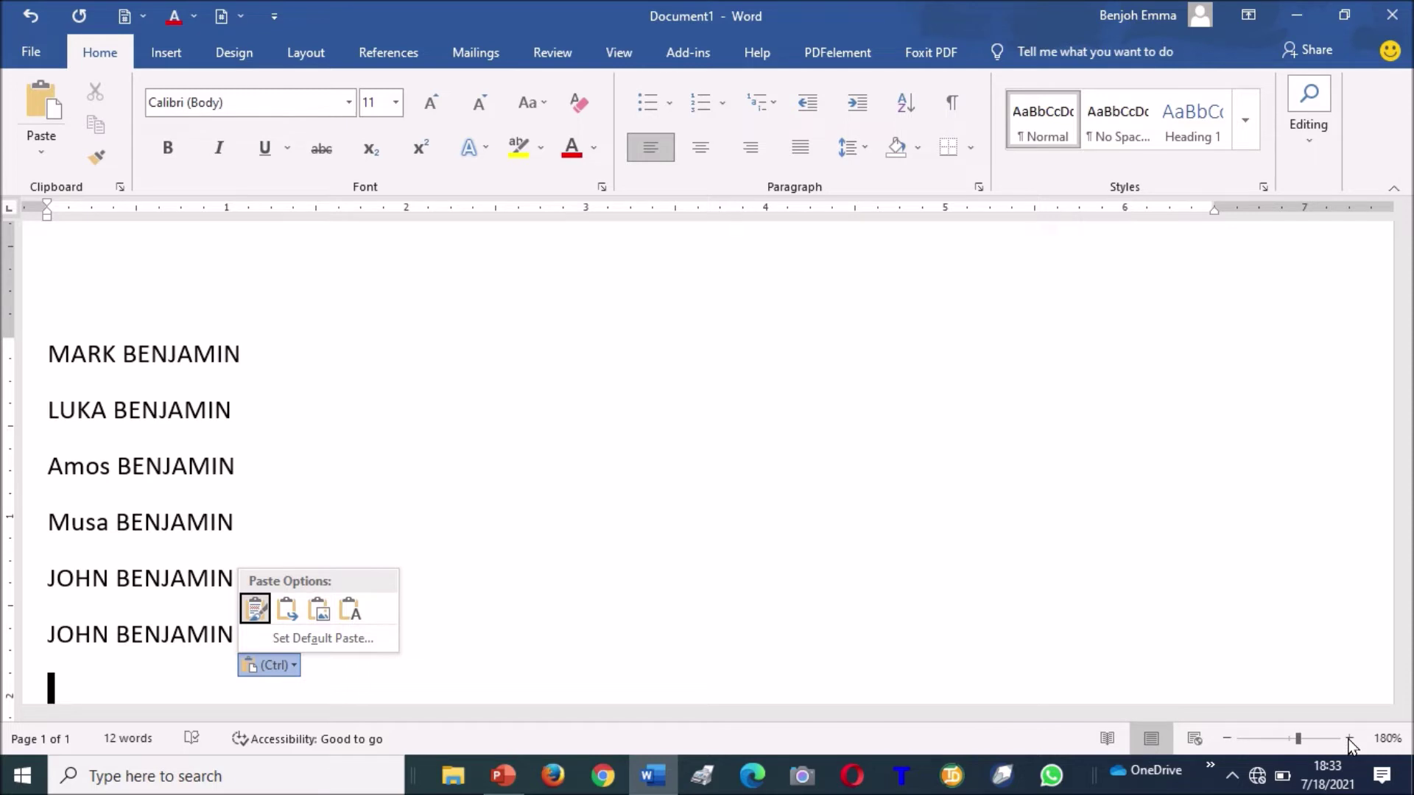
{"action": "left_click", "coordinate": [1349, 739]}
{"action": "left_click", "coordinate": [1349, 739]}
{"action": "left_click", "coordinate": [1349, 738]}
{"action": "left_click", "coordinate": [1349, 738]}
{"action": "left_click", "coordinate": [1349, 738]}
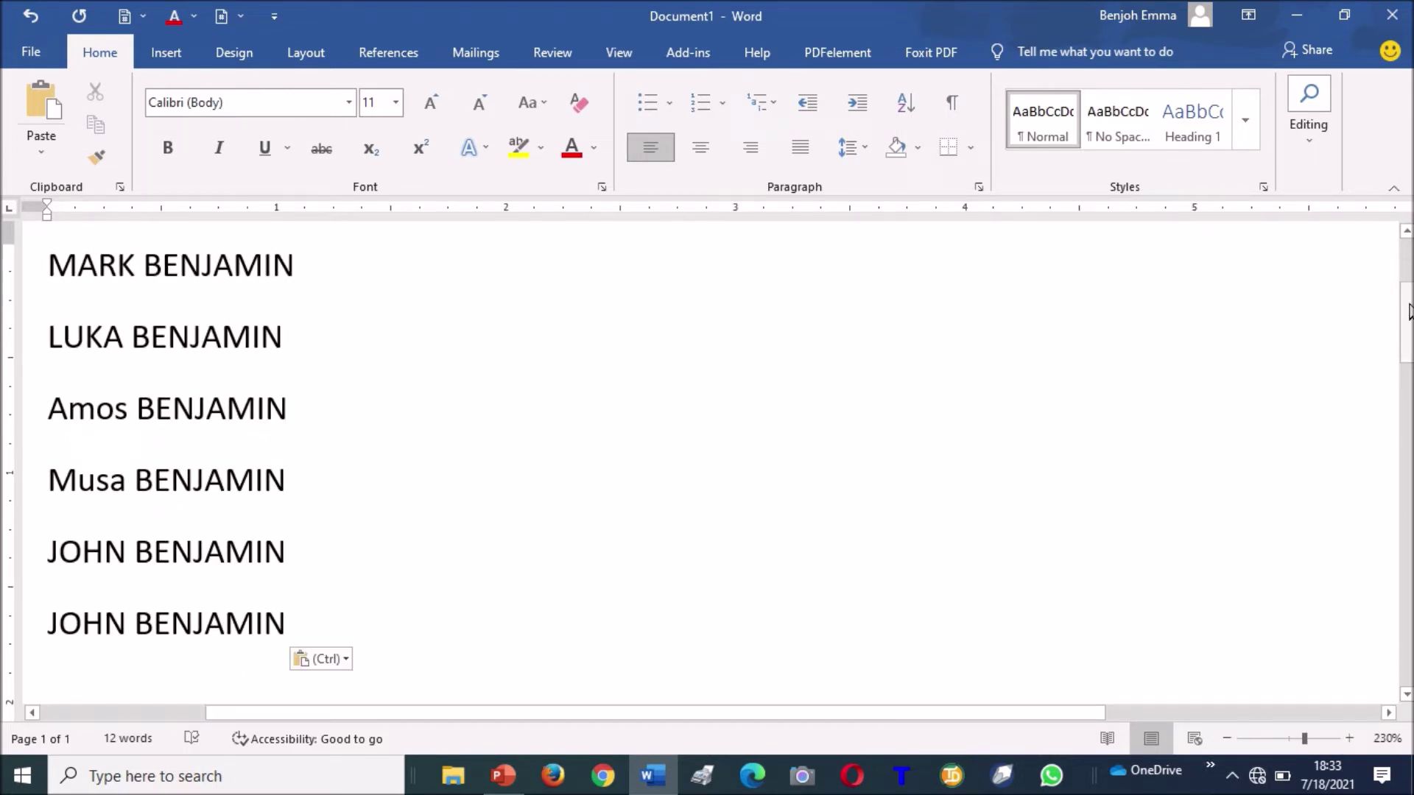
Zoom the page to 500% and return to the top of the name list.
{"action": "left_click_drag", "start_coordinate": [1408, 311], "coordinate": [1408, 237]}
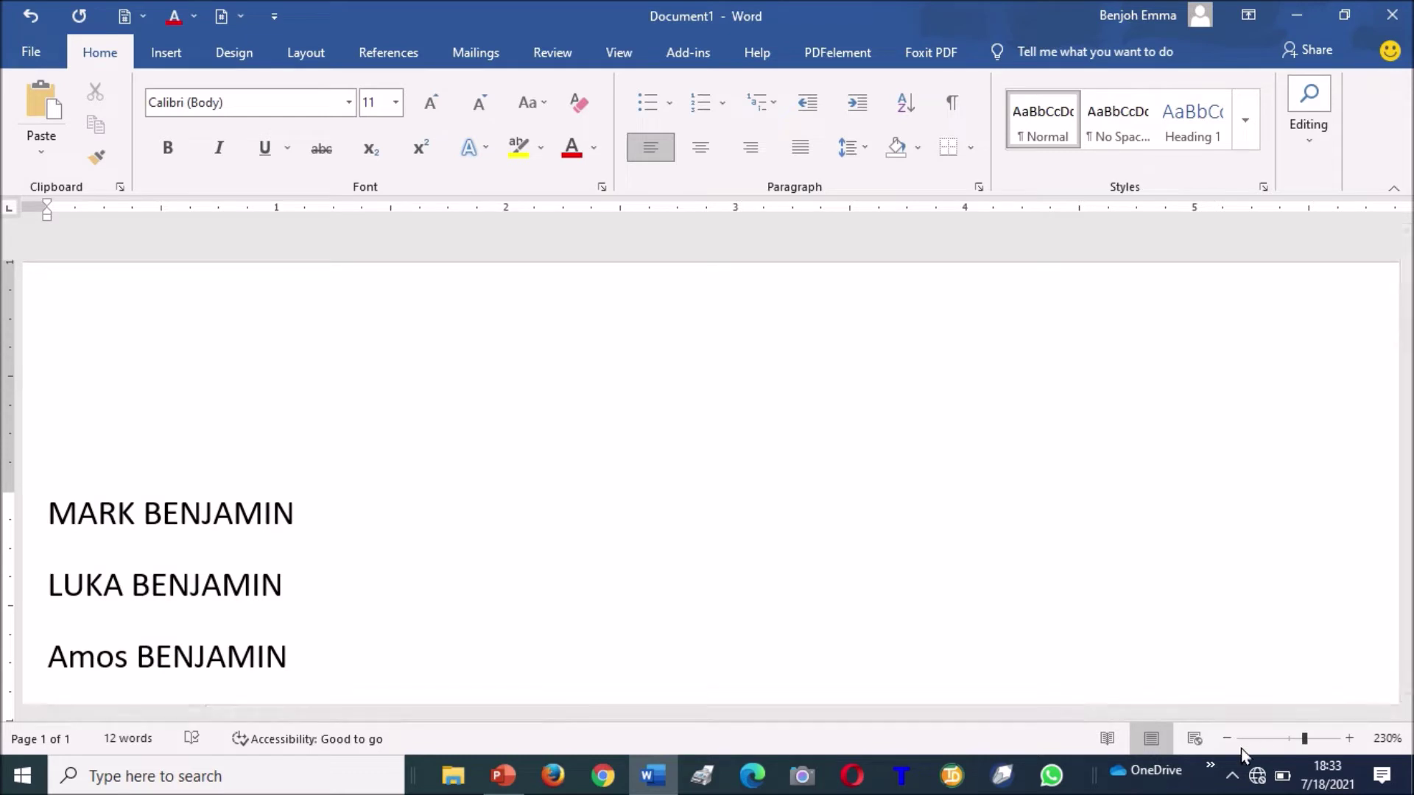
{"action": "left_click", "coordinate": [1345, 742]}
{"action": "left_click", "coordinate": [1345, 742]}
{"action": "left_click", "coordinate": [1344, 742]}
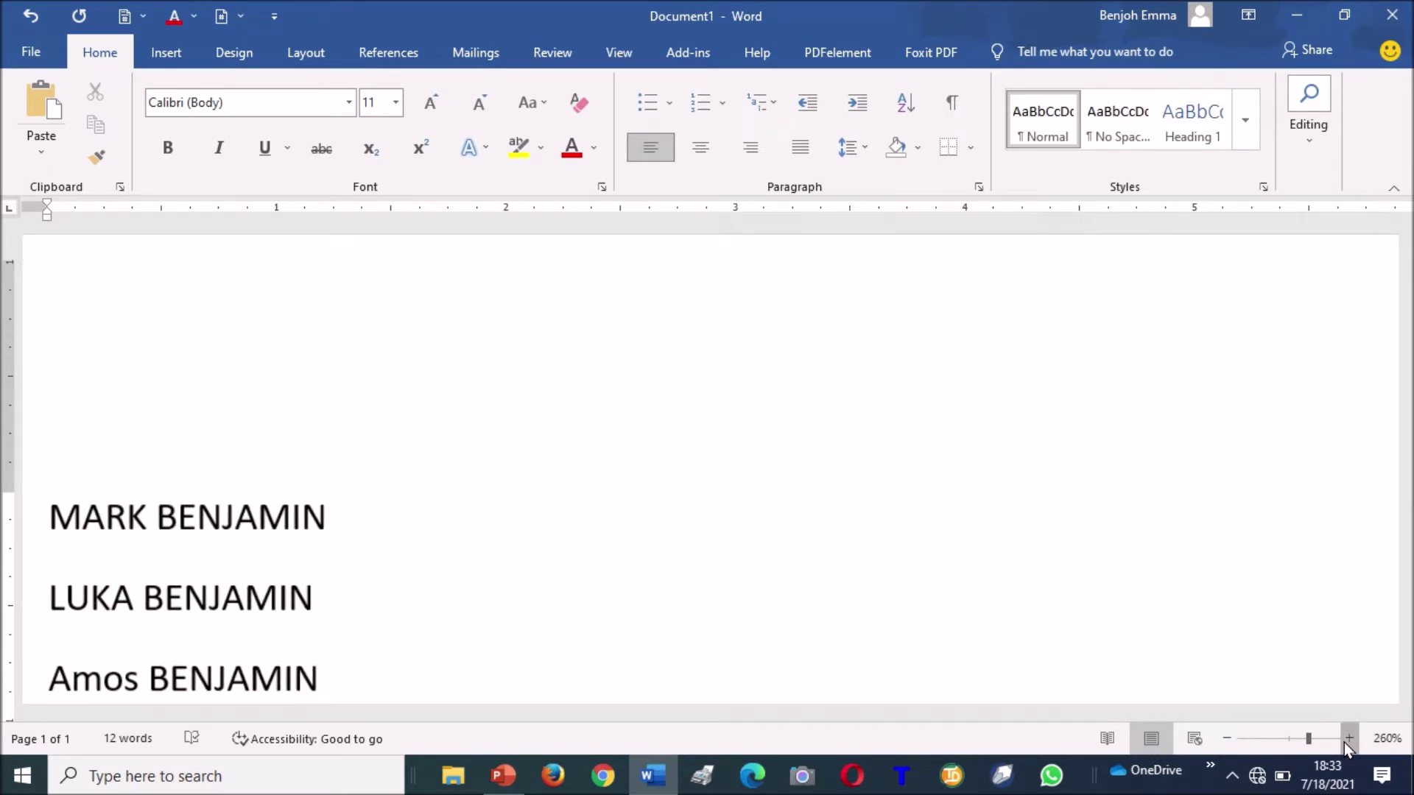
{"action": "left_click", "coordinate": [1344, 742]}
{"action": "left_click", "coordinate": [1345, 742]}
{"action": "left_click", "coordinate": [1345, 743]}
{"action": "left_click", "coordinate": [1345, 743]}
{"action": "left_click", "coordinate": [1345, 743]}
{"action": "left_click", "coordinate": [1345, 743]}
{"action": "left_click", "coordinate": [1344, 742]}
{"action": "left_click", "coordinate": [1345, 743]}
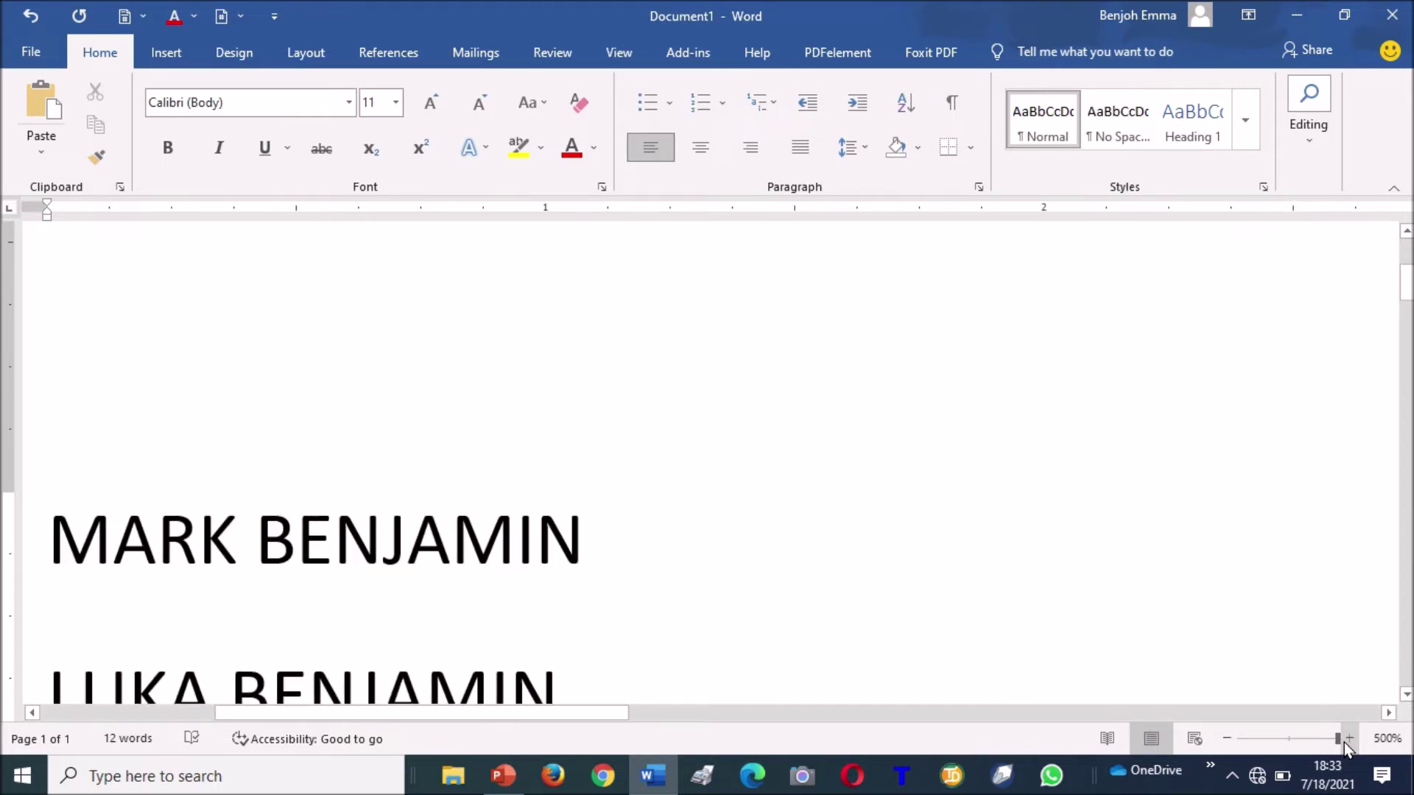
{"action": "left_click", "coordinate": [1407, 696]}
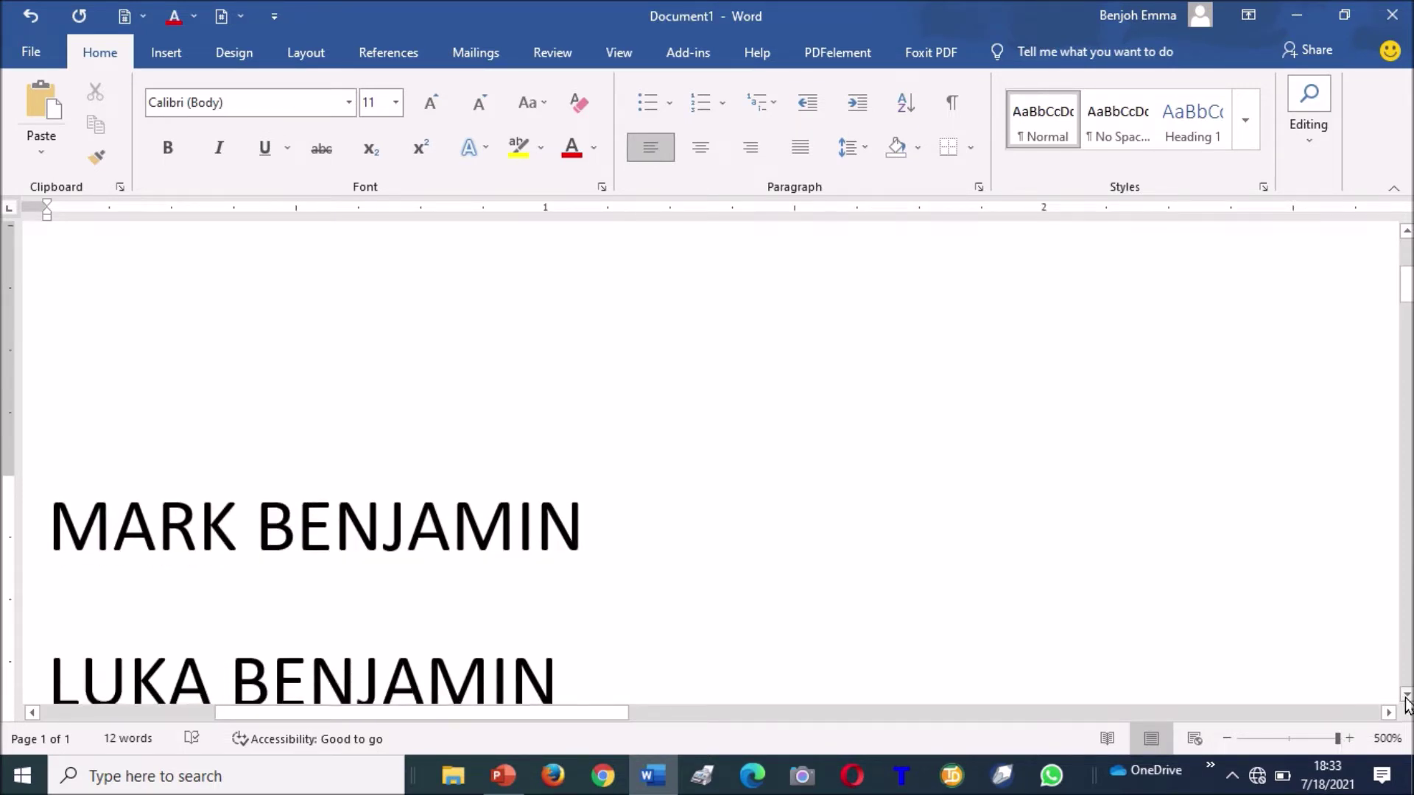
{"action": "left_click", "coordinate": [1408, 696]}
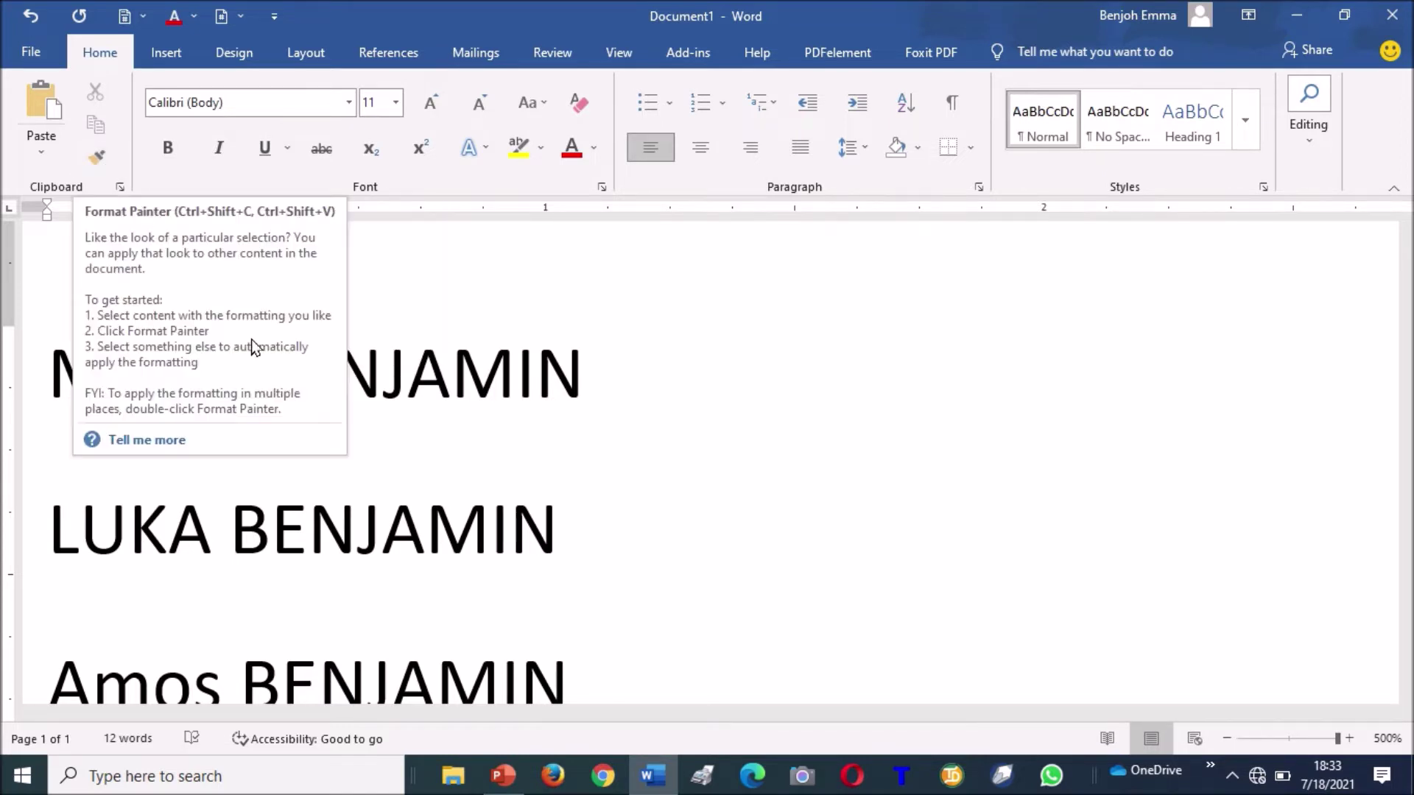
{"action": "left_click", "coordinate": [492, 347]}
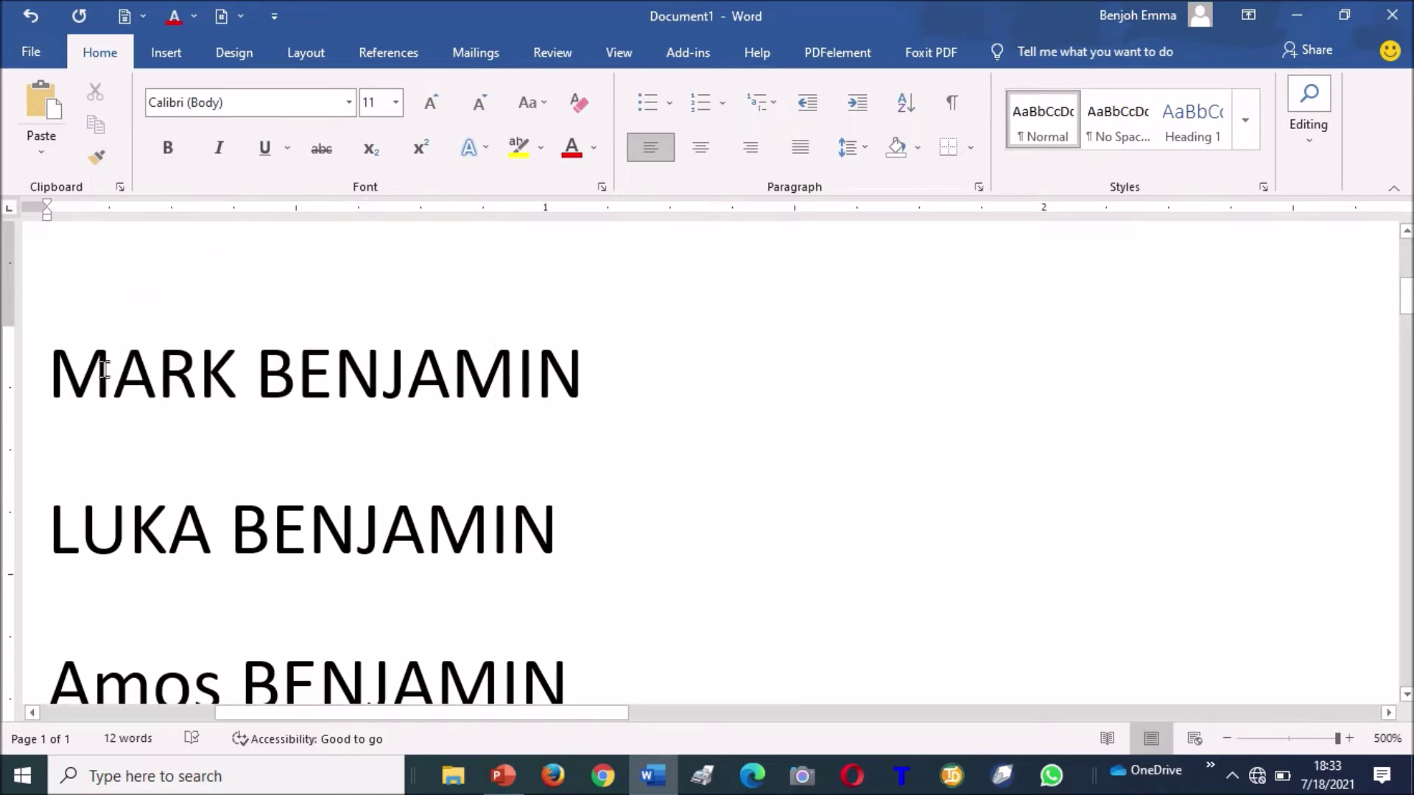
Select the whole first line of the name list and change its font to Forte.
{"action": "left_click", "coordinate": [54, 367]}
{"action": "left_click_drag", "start_coordinate": [89, 367], "coordinate": [573, 369]}
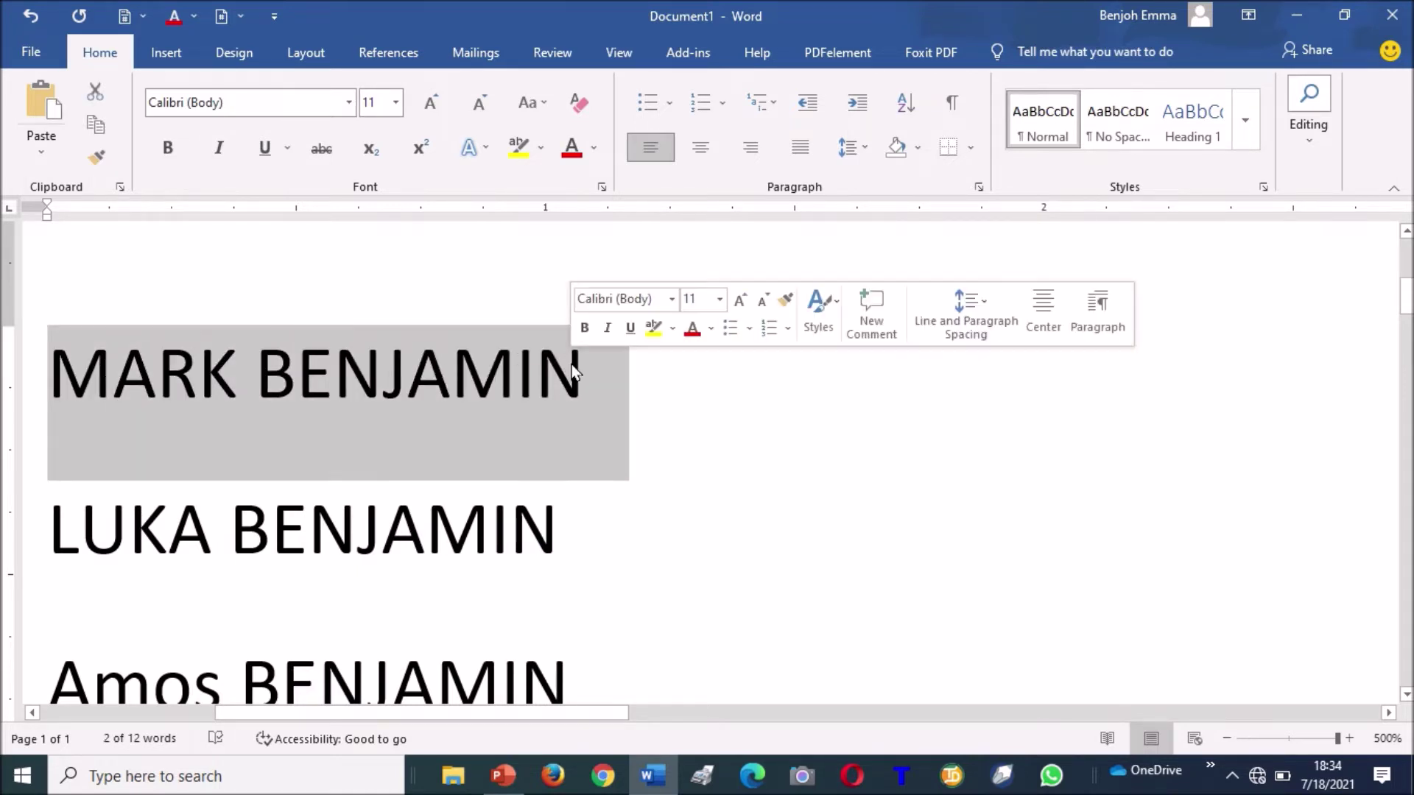
{"action": "left_click", "coordinate": [349, 108]}
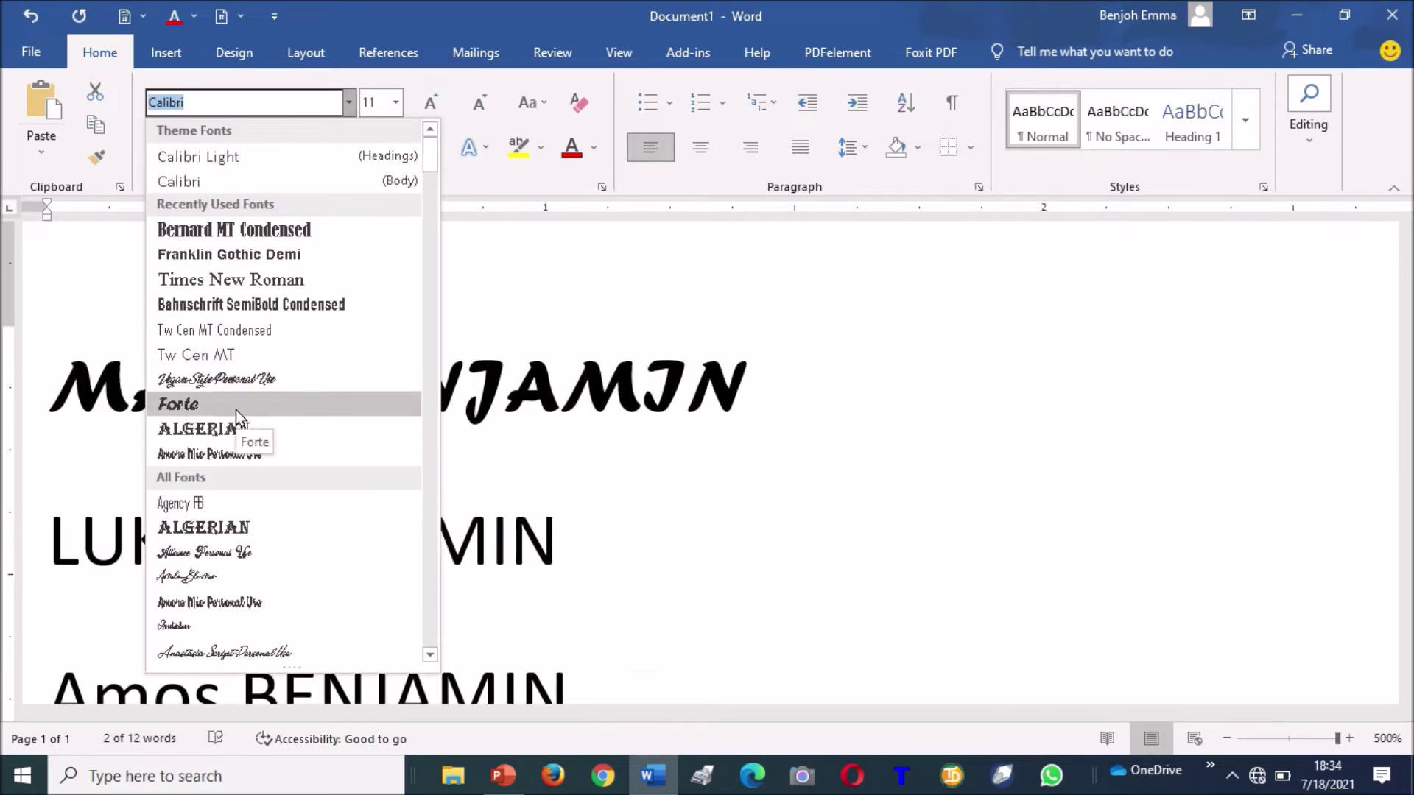
{"action": "left_click", "coordinate": [236, 407]}
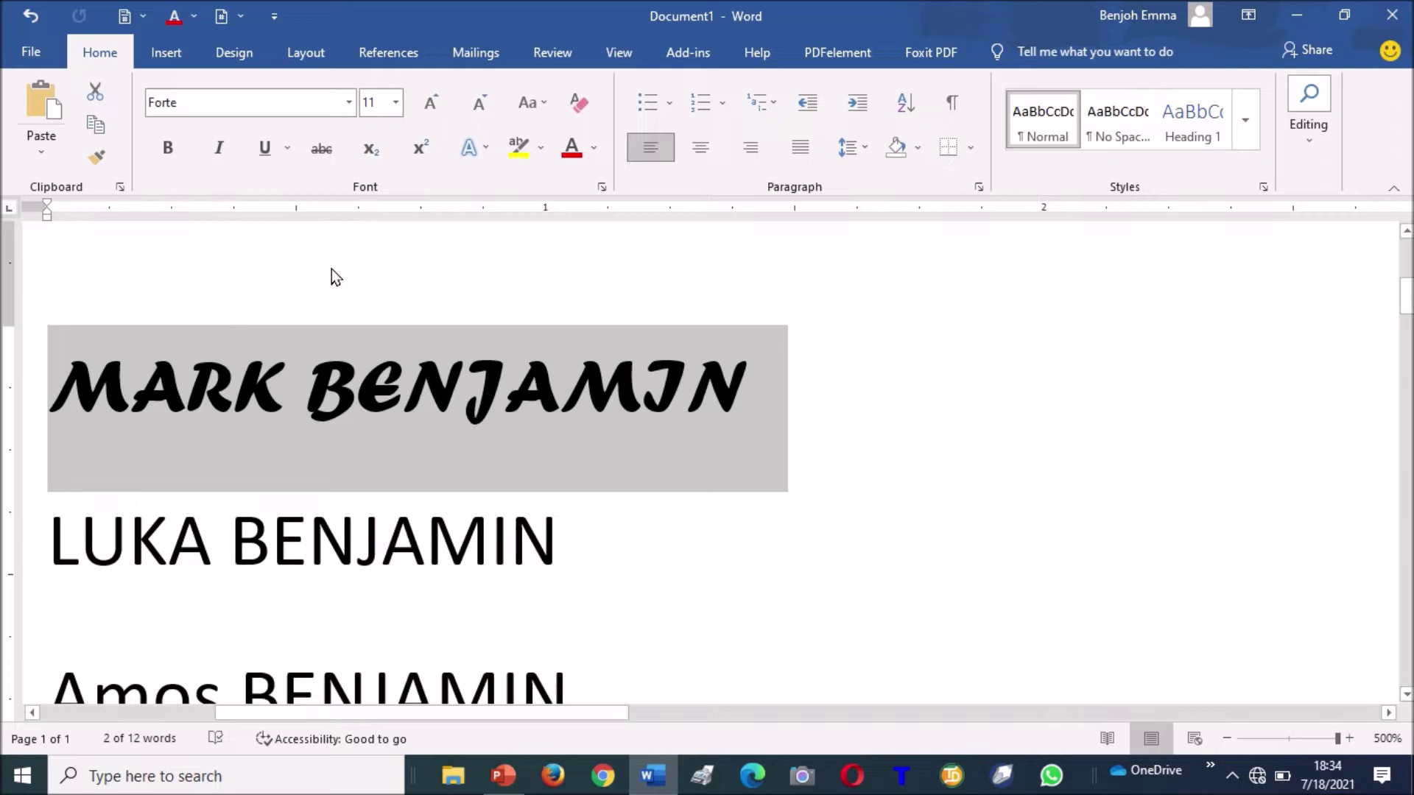
{"action": "left_click", "coordinate": [369, 398]}
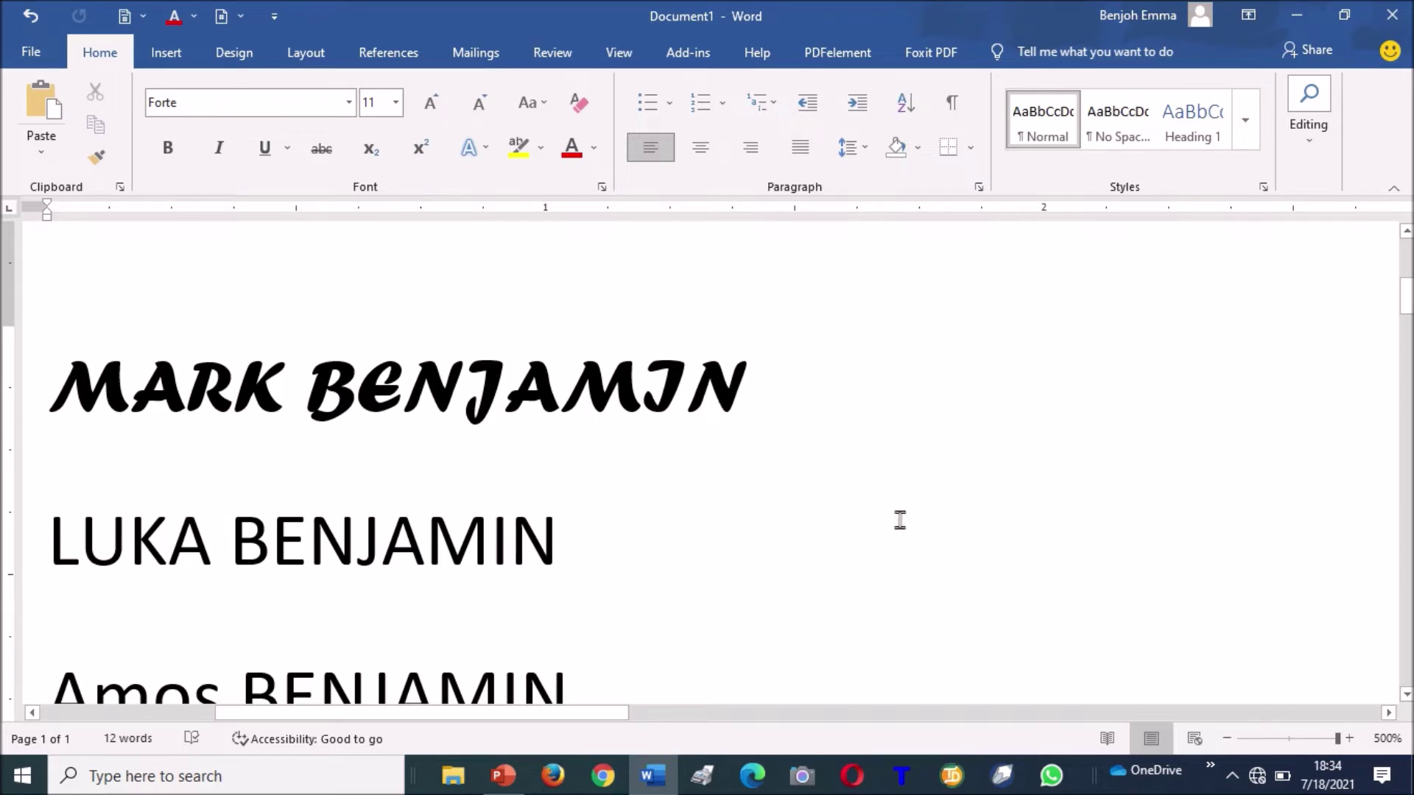
{"action": "left_click", "coordinate": [1406, 696]}
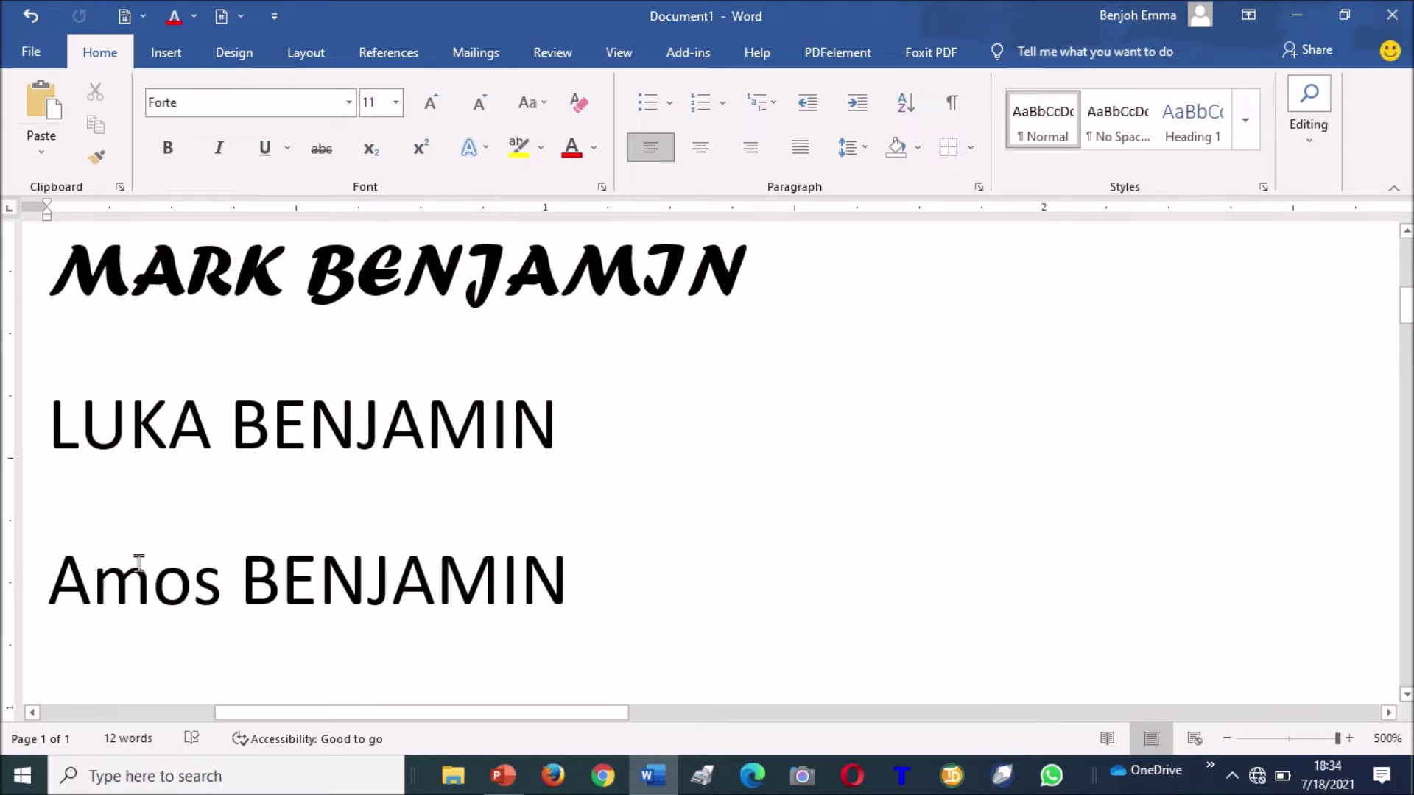
{"action": "left_click_drag", "start_coordinate": [50, 287], "coordinate": [744, 284]}
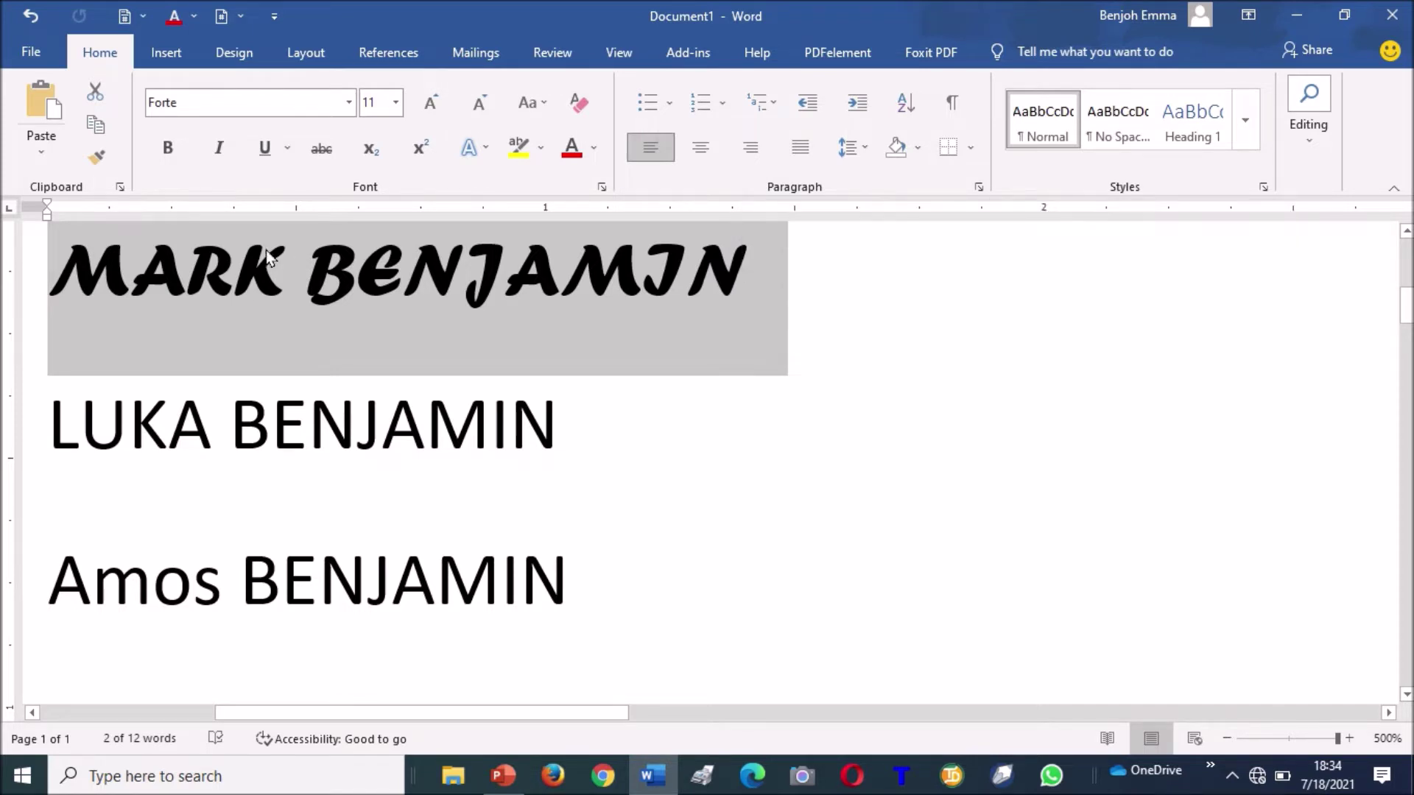
{"action": "left_click", "coordinate": [100, 157]}
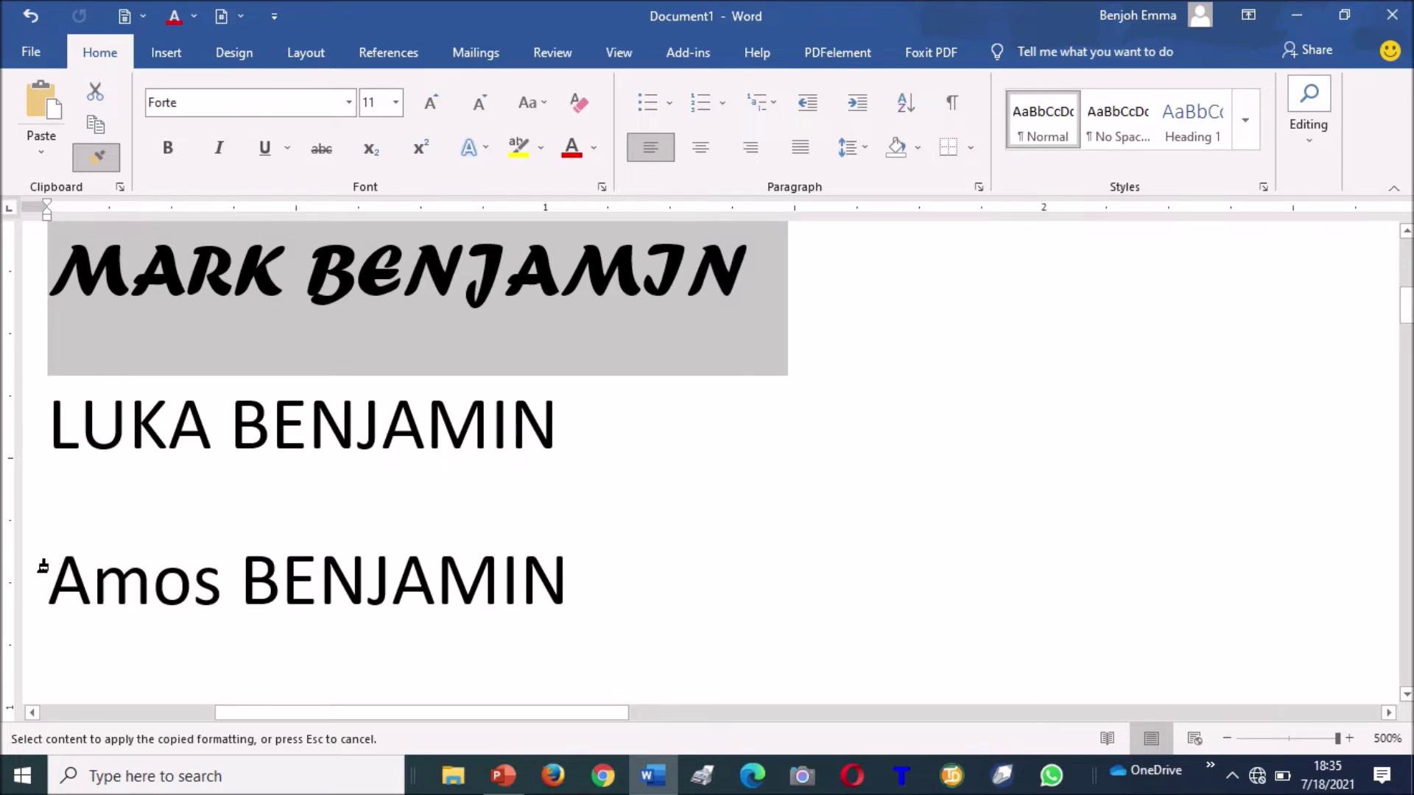
{"action": "left_click_drag", "start_coordinate": [43, 568], "coordinate": [341, 567]}
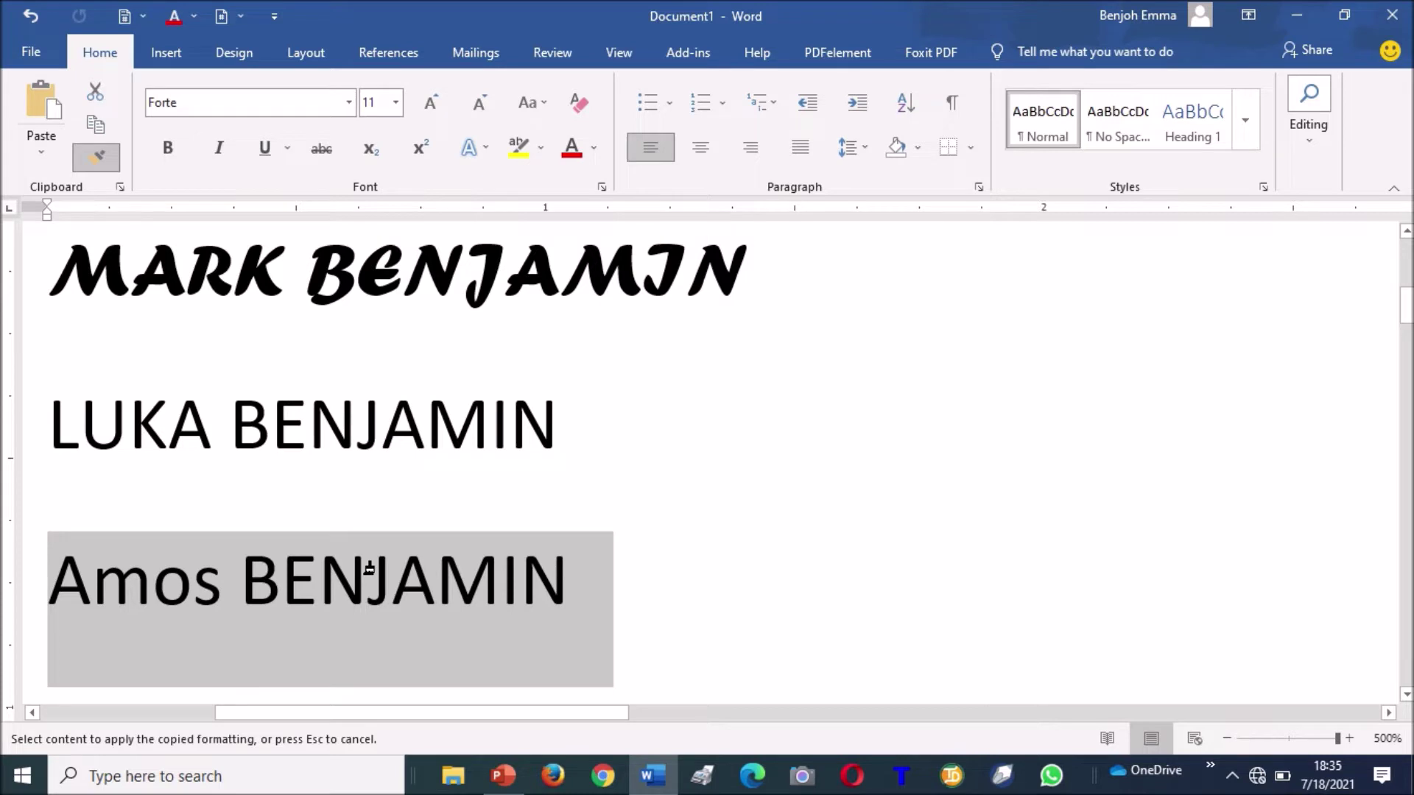
{"action": "left_click_drag", "start_coordinate": [369, 568], "coordinate": [379, 576]}
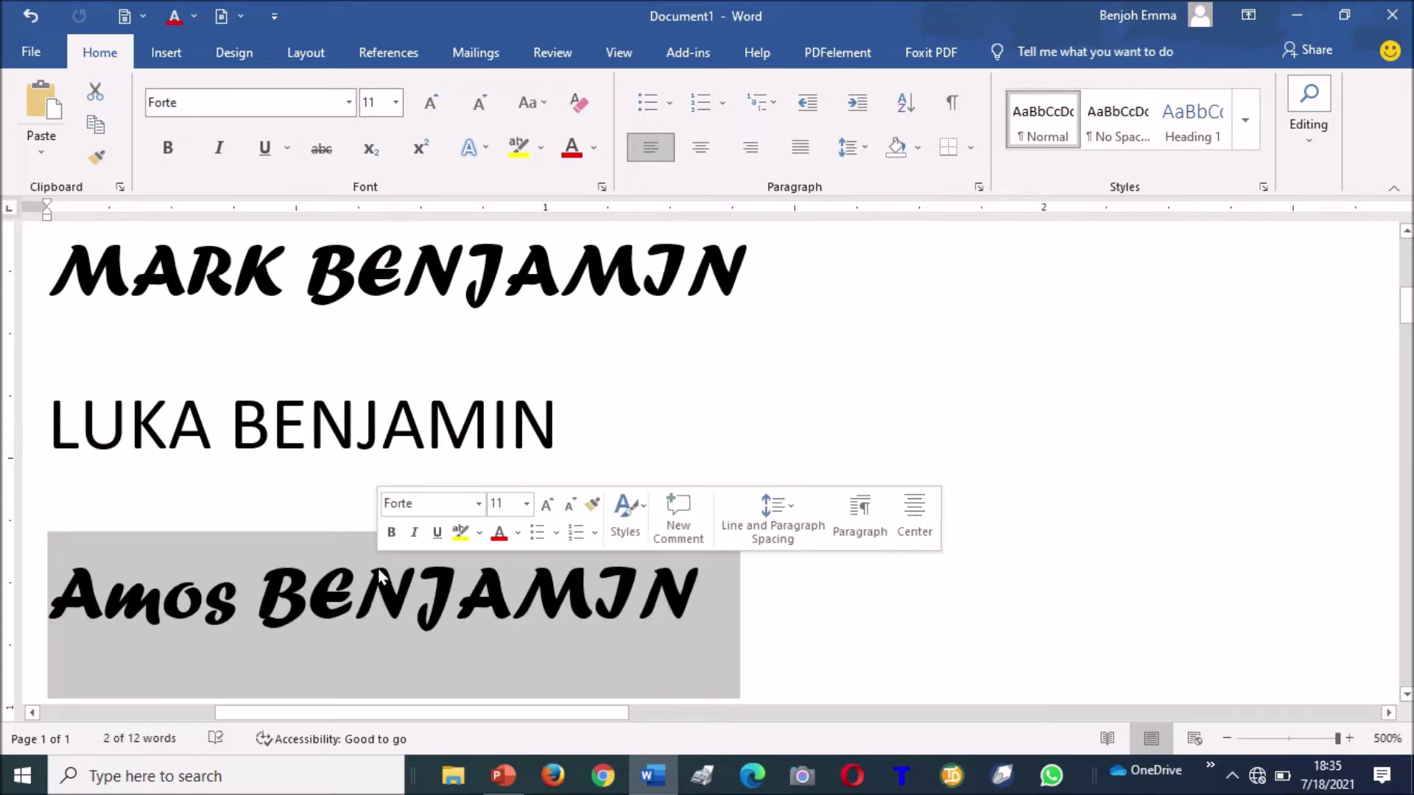
{"action": "left_click", "coordinate": [578, 372]}
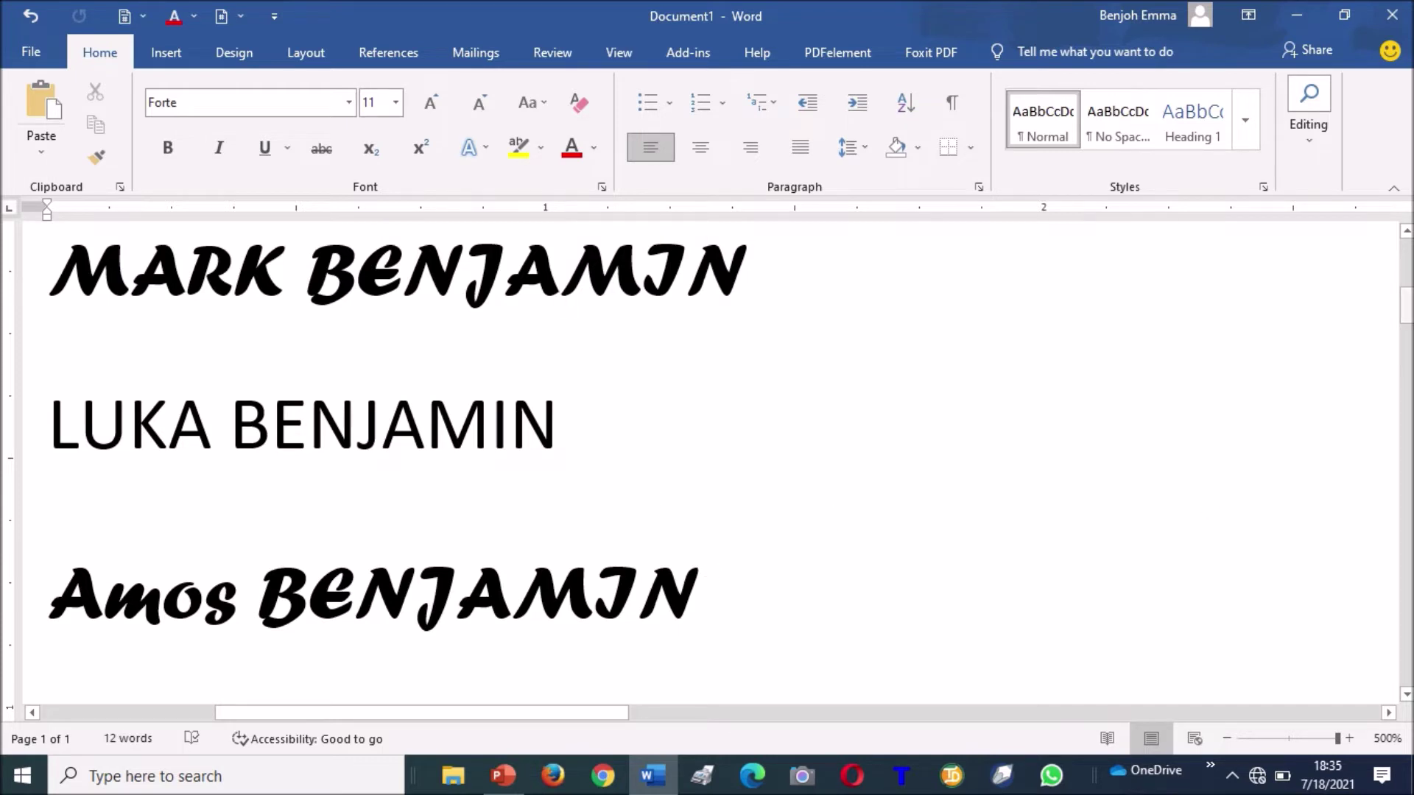
{"action": "mouse_move", "coordinate": [1408, 306]}
{"action": "left_mouse_down"}
{"action": "mouse_move", "coordinate": [1407, 335]}
{"action": "mouse_move", "coordinate": [1408, 260]}
{"action": "mouse_move", "coordinate": [1408, 327]}
{"action": "mouse_move", "coordinate": [1408, 303]}
{"action": "left_mouse_up"}
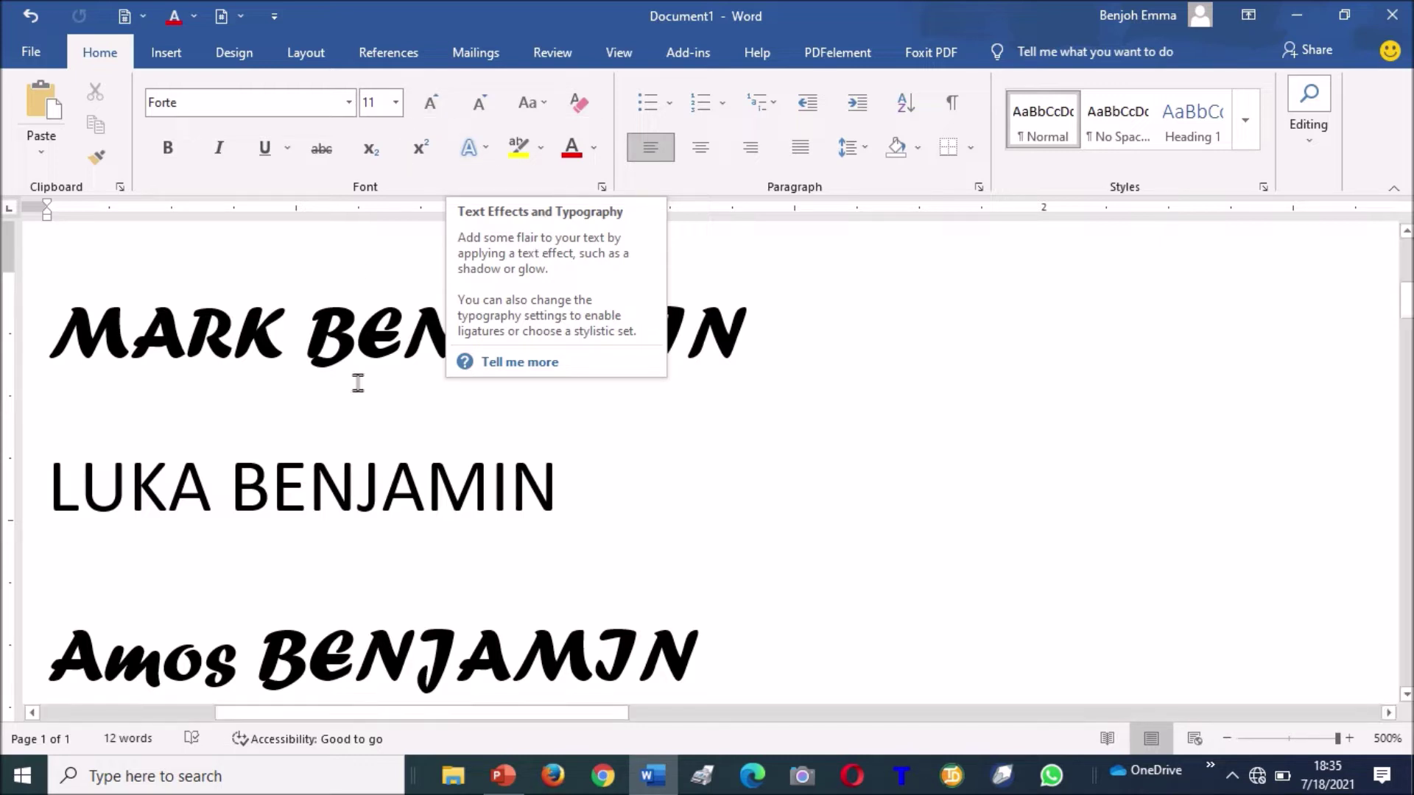
Delete all existing text and generate sample paragraphs with =rand(), returning to the top.
{"action": "left_click", "coordinate": [325, 333]}
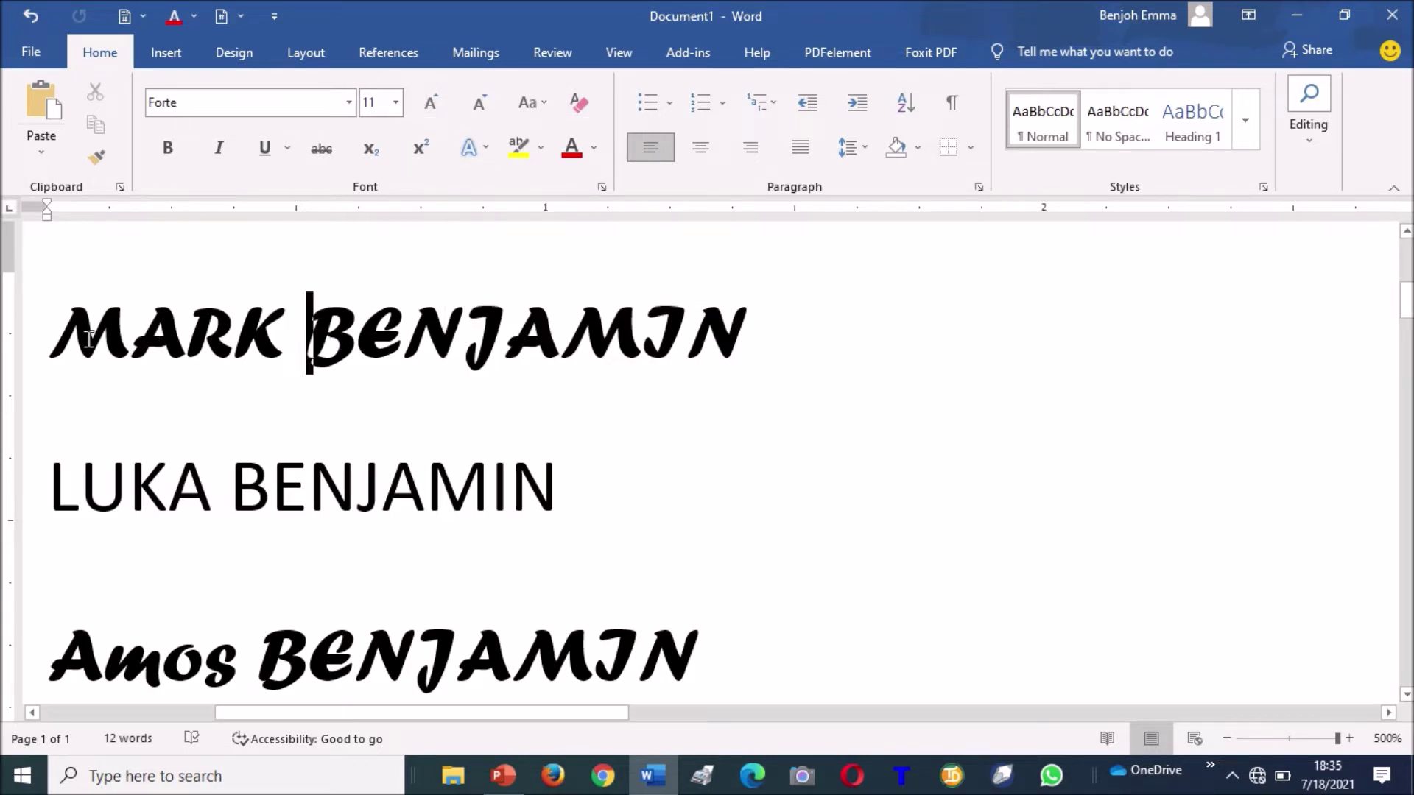
{"action": "key", "text": "ctrl+a"}
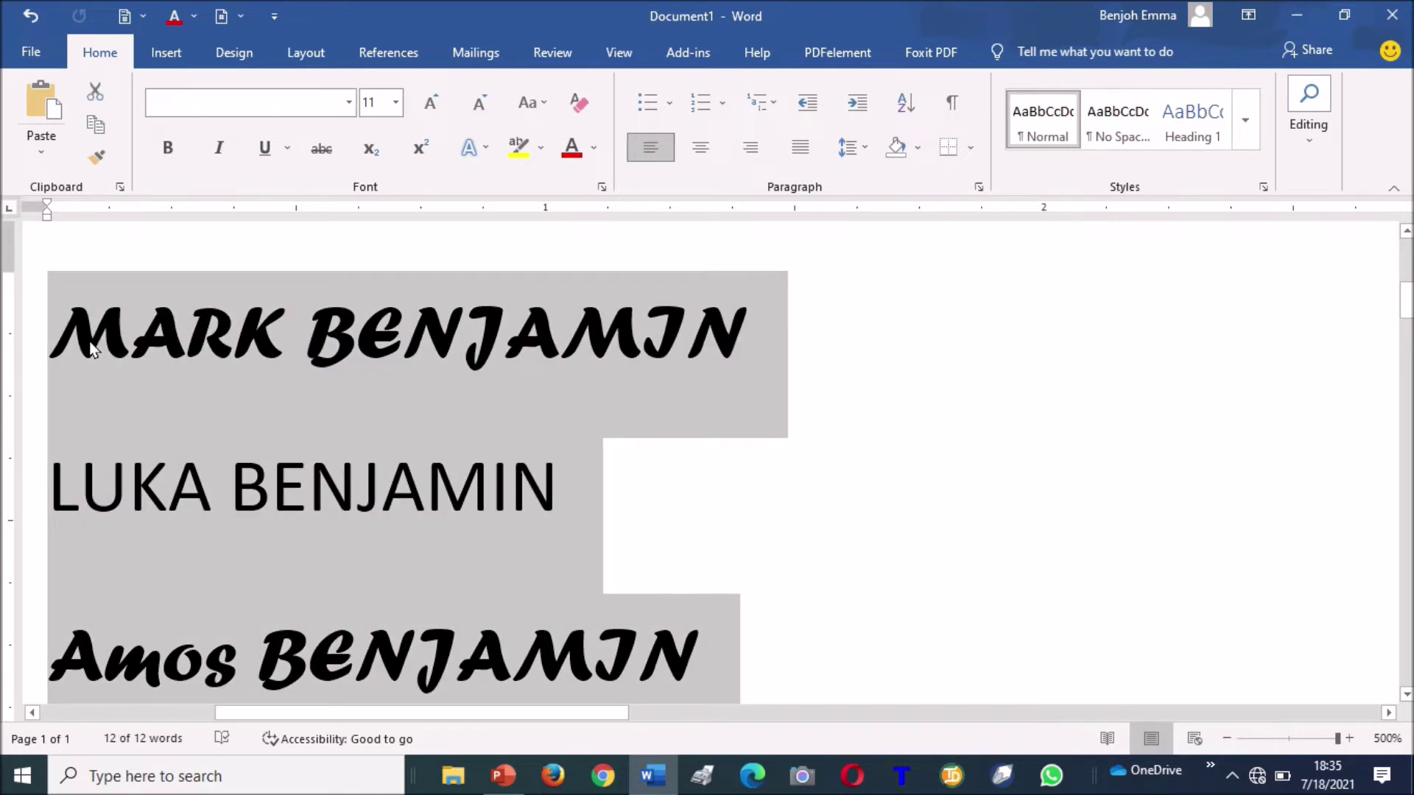
{"action": "key", "text": "Delete"}
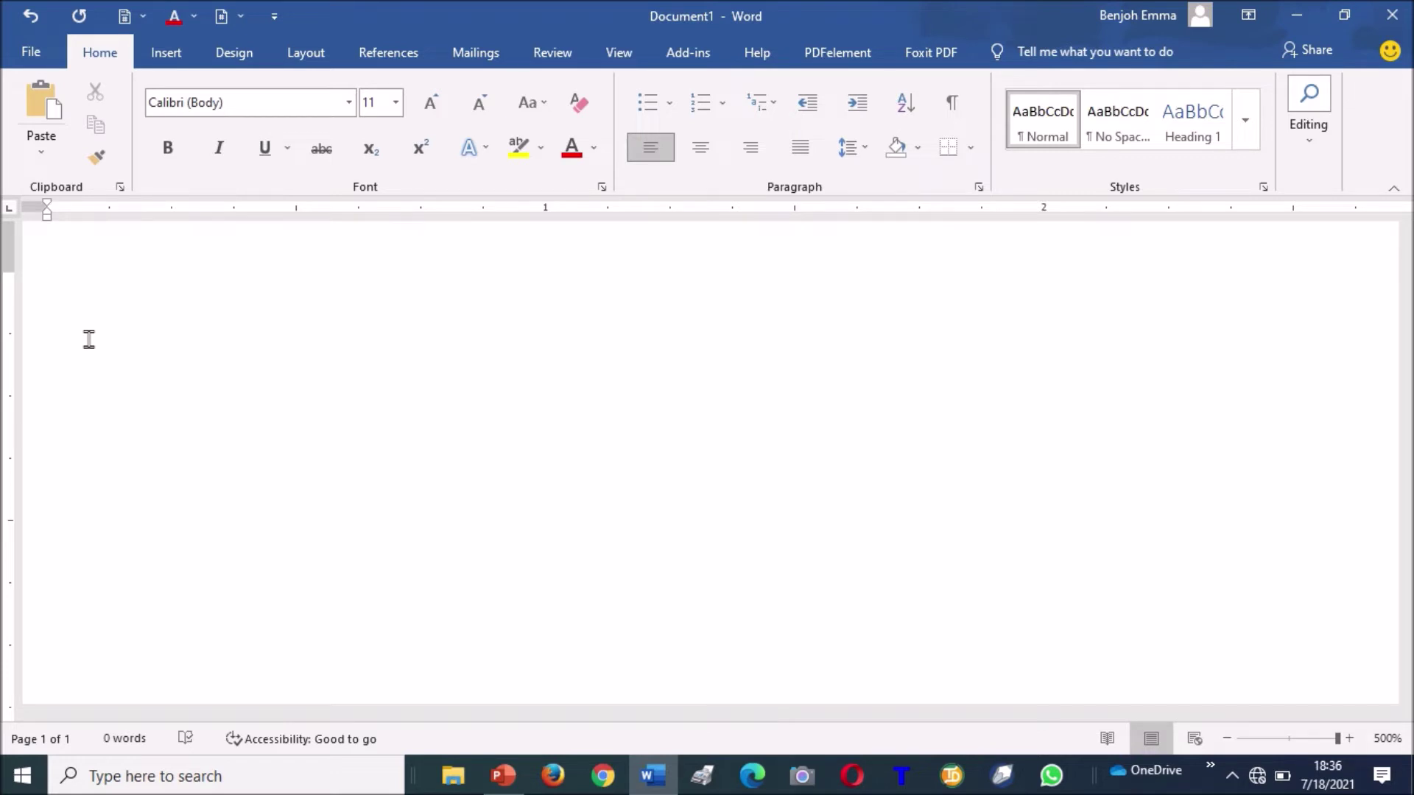
{"action": "type", "text": "=ra"}
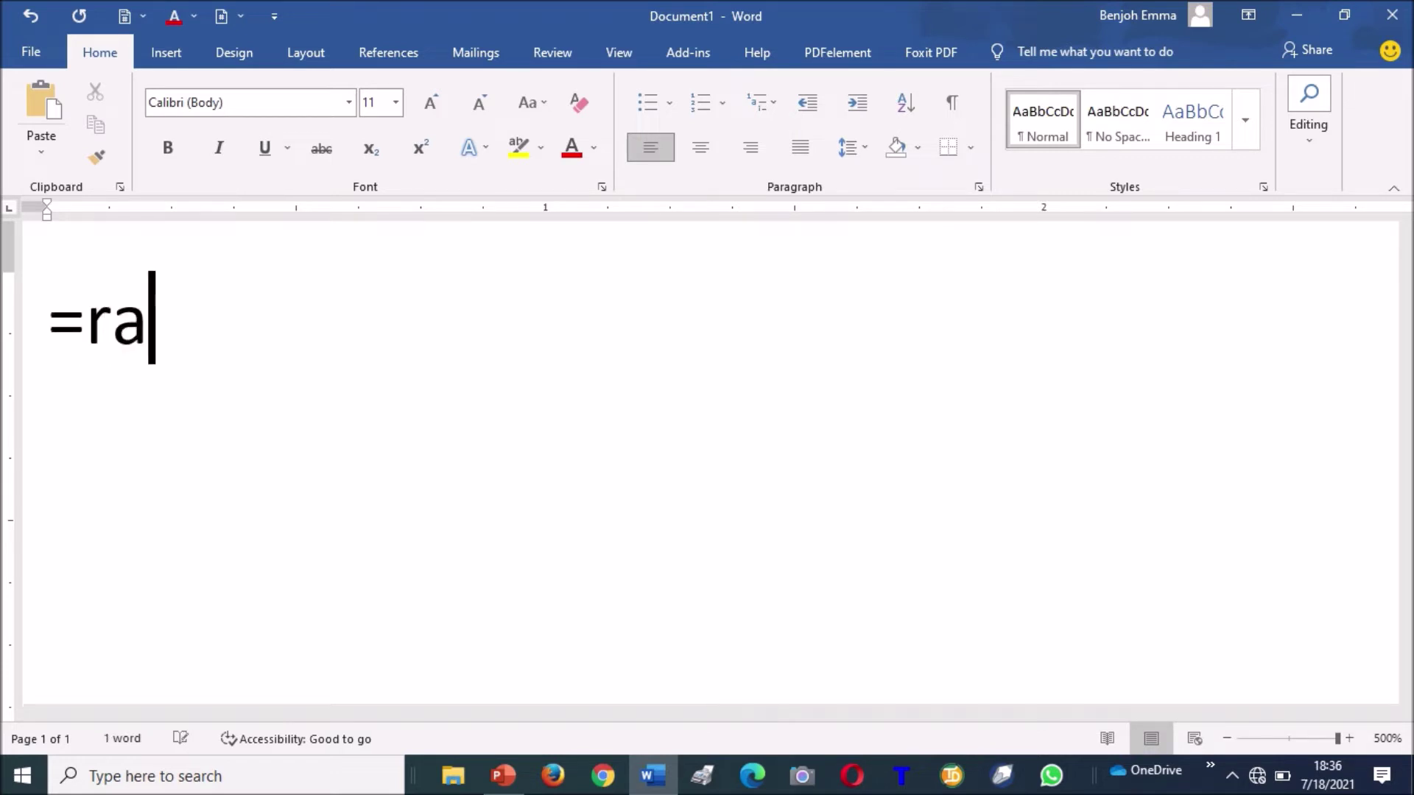
{"action": "type", "text": "nd()"}
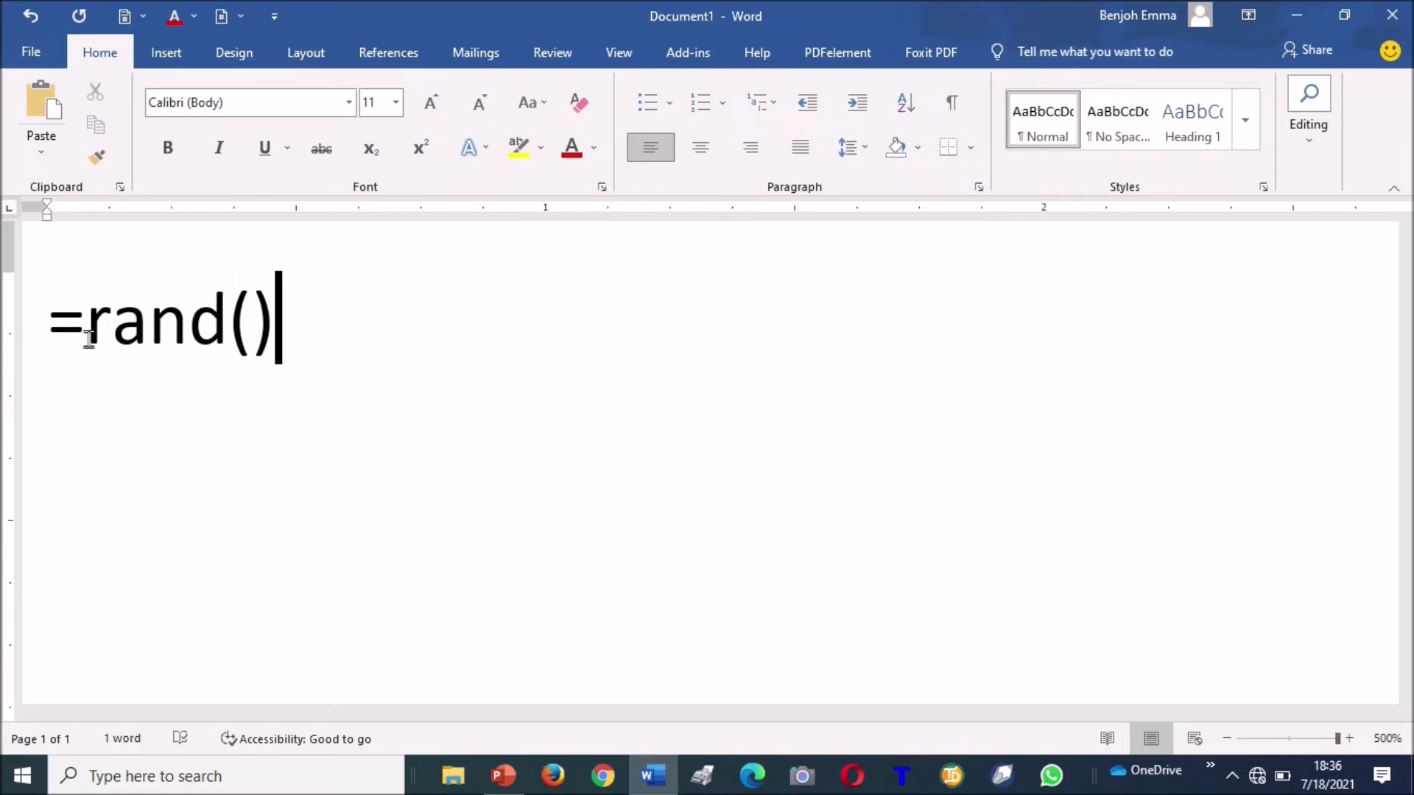
{"action": "key", "text": "Return"}
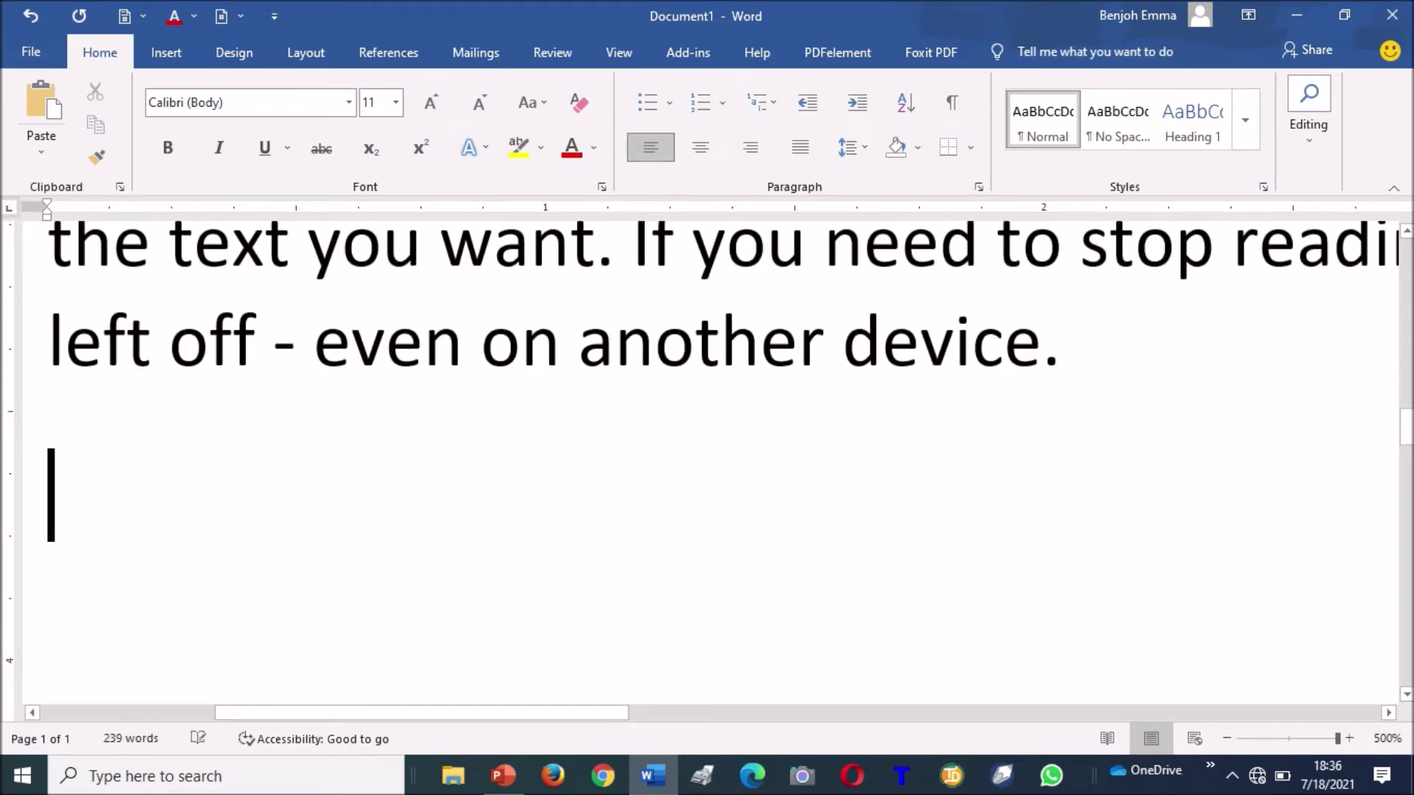
{"action": "key", "text": "ctrl+Home"}
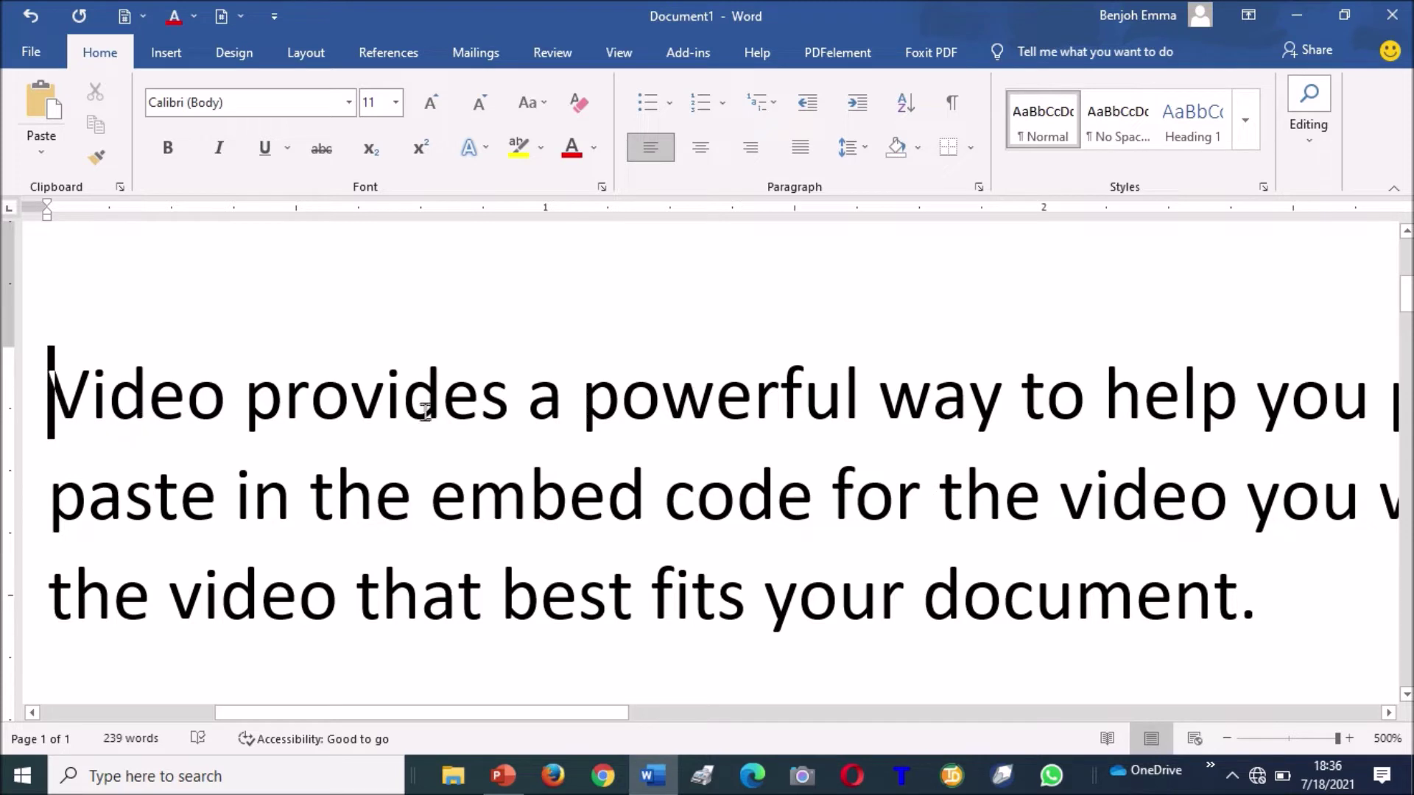
{"action": "scroll", "coordinate": [57, 385], "scroll_direction": "up", "scroll_amount": 2}
Insert a line reading 'Ms Word Practical' above the sample paragraphs and select it.
{"action": "key", "text": "Return"}
{"action": "key", "text": "Up"}
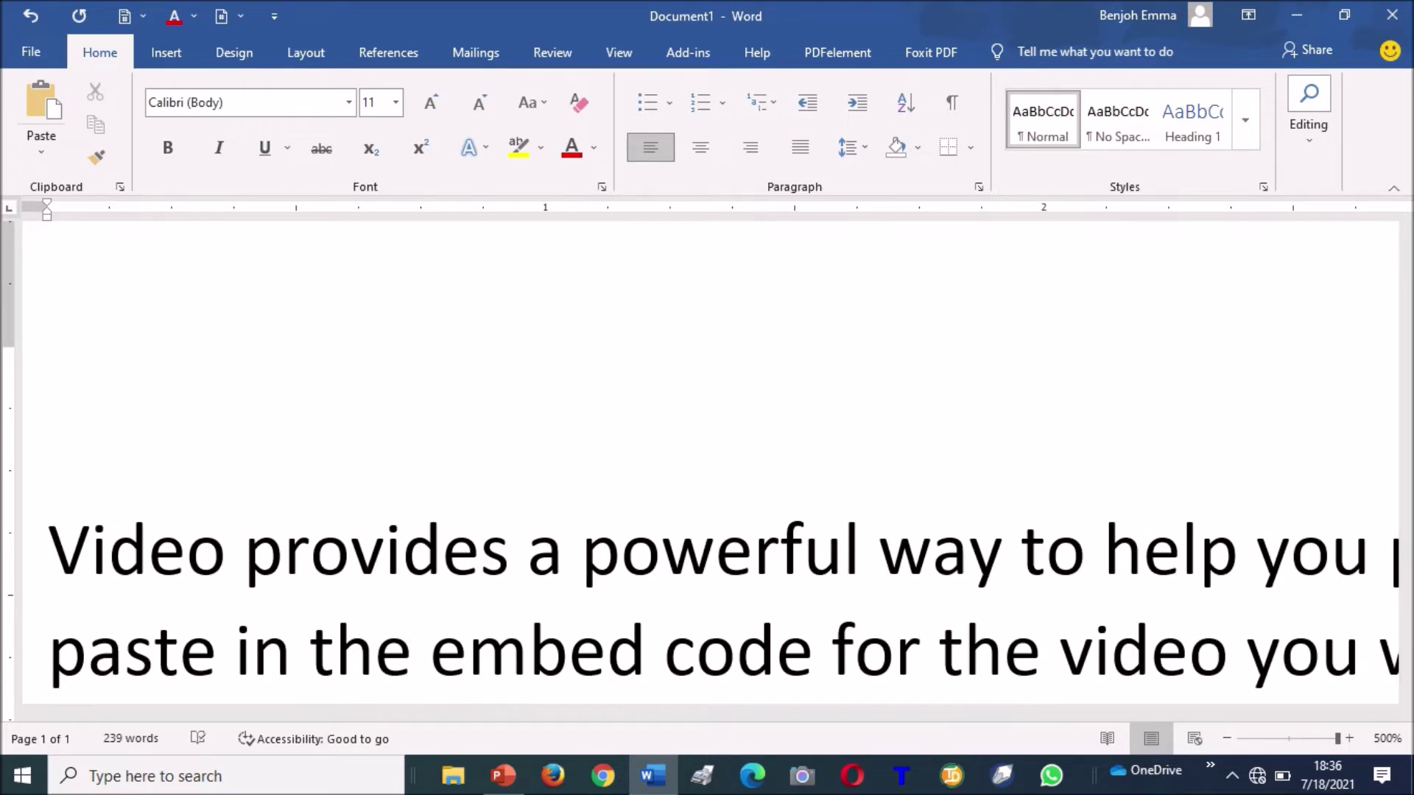
{"action": "type", "text": "Ms Word P"}
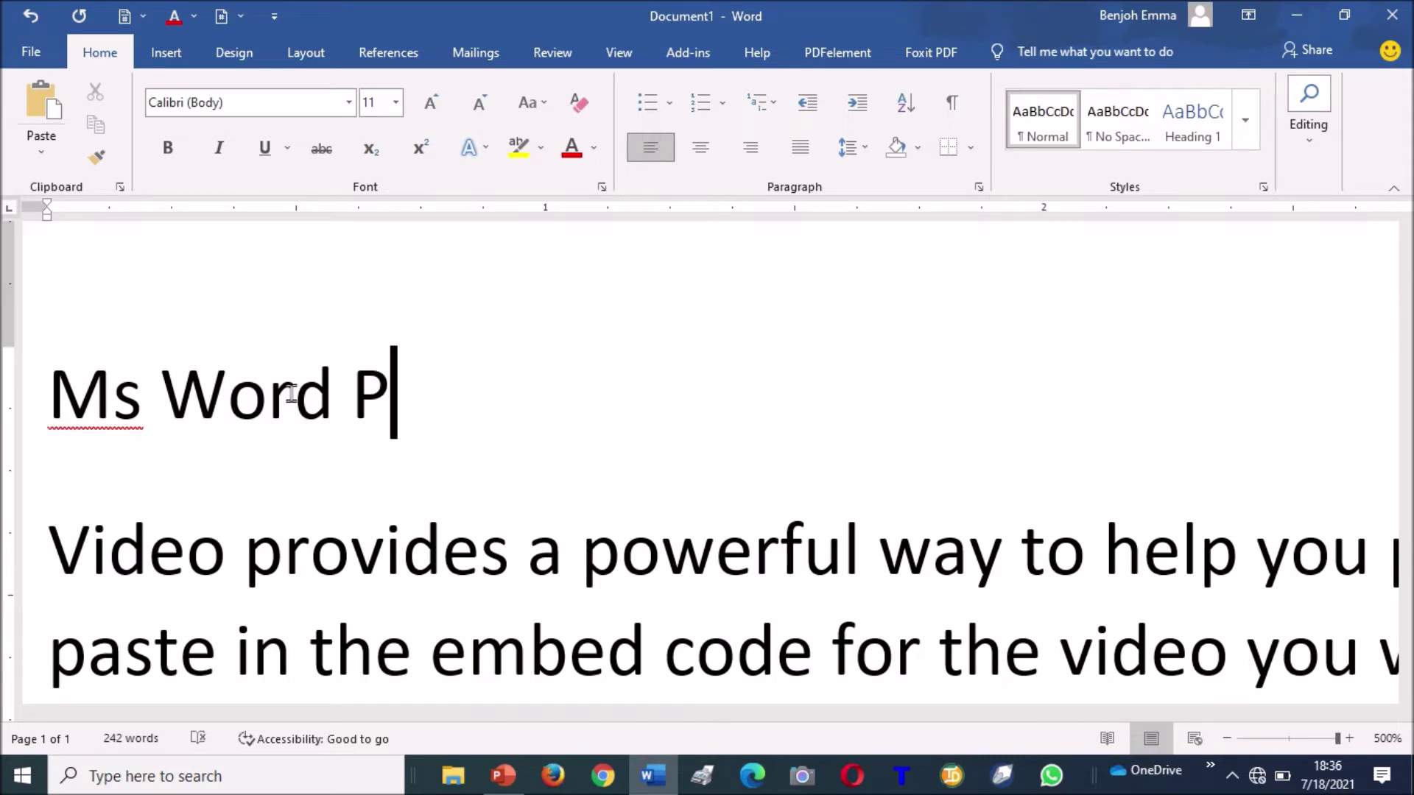
{"action": "type", "text": "ractical"}
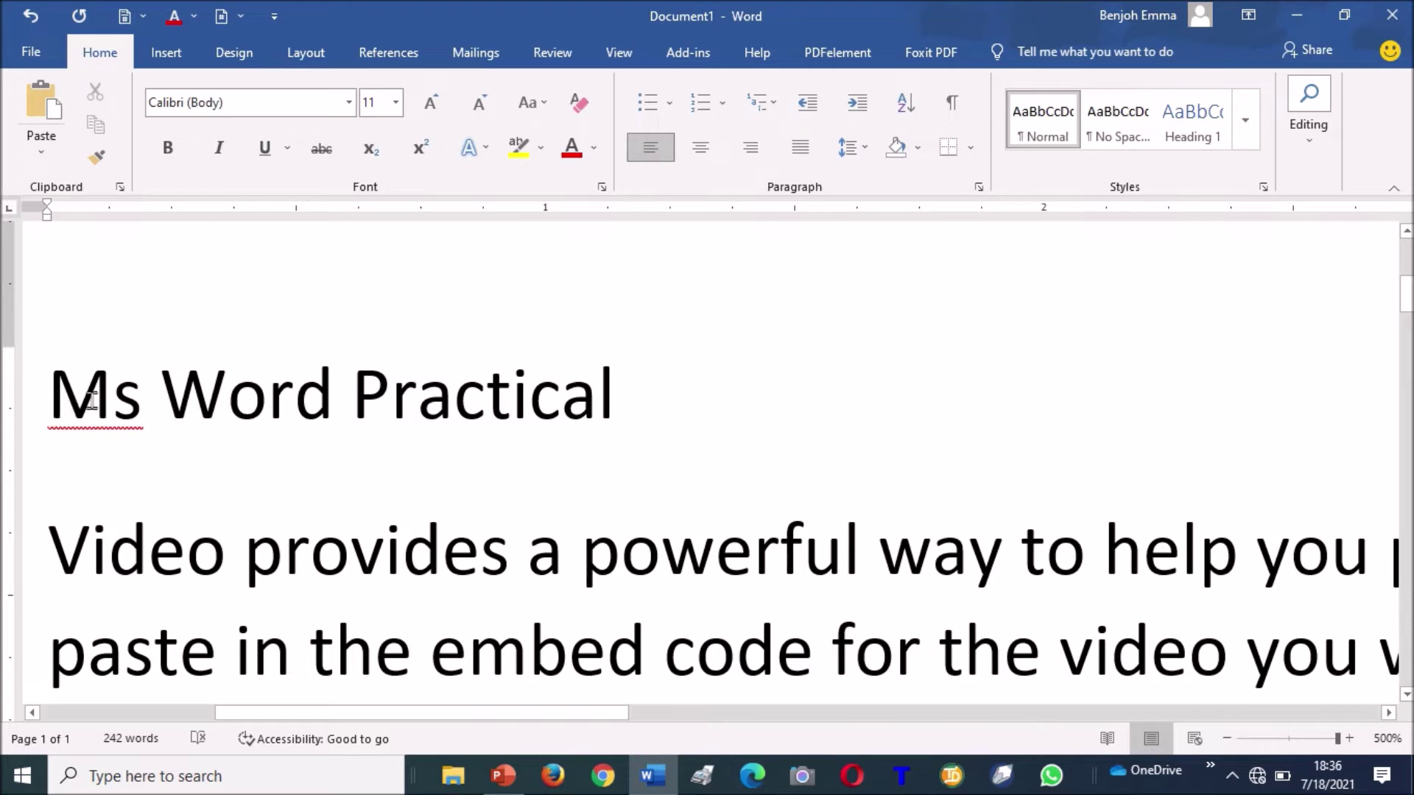
{"action": "left_click_drag", "start_coordinate": [50, 395], "coordinate": [607, 386]}
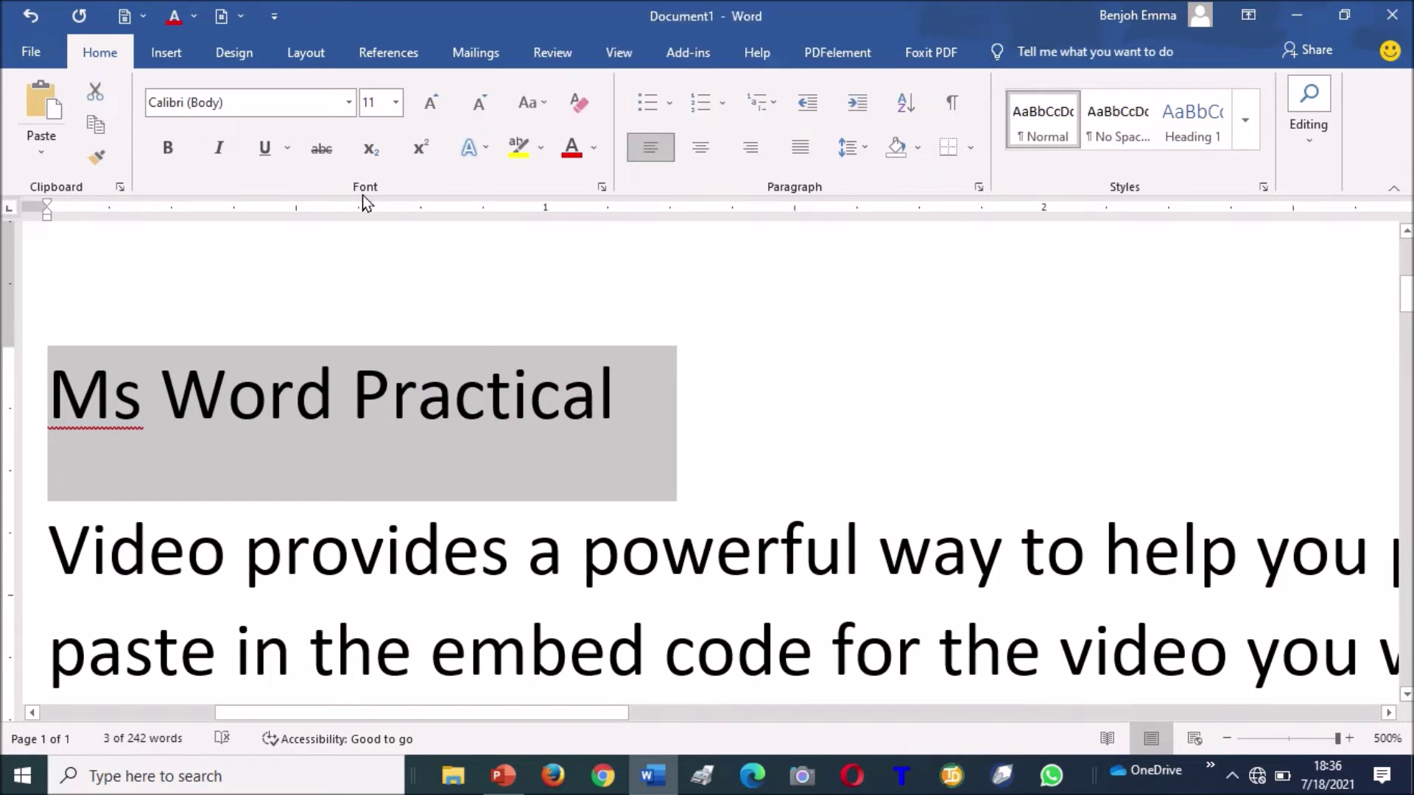
Format the 'Ms Word Practical' title as Calibri Light, bold and underlined.
{"action": "left_click", "coordinate": [351, 107]}
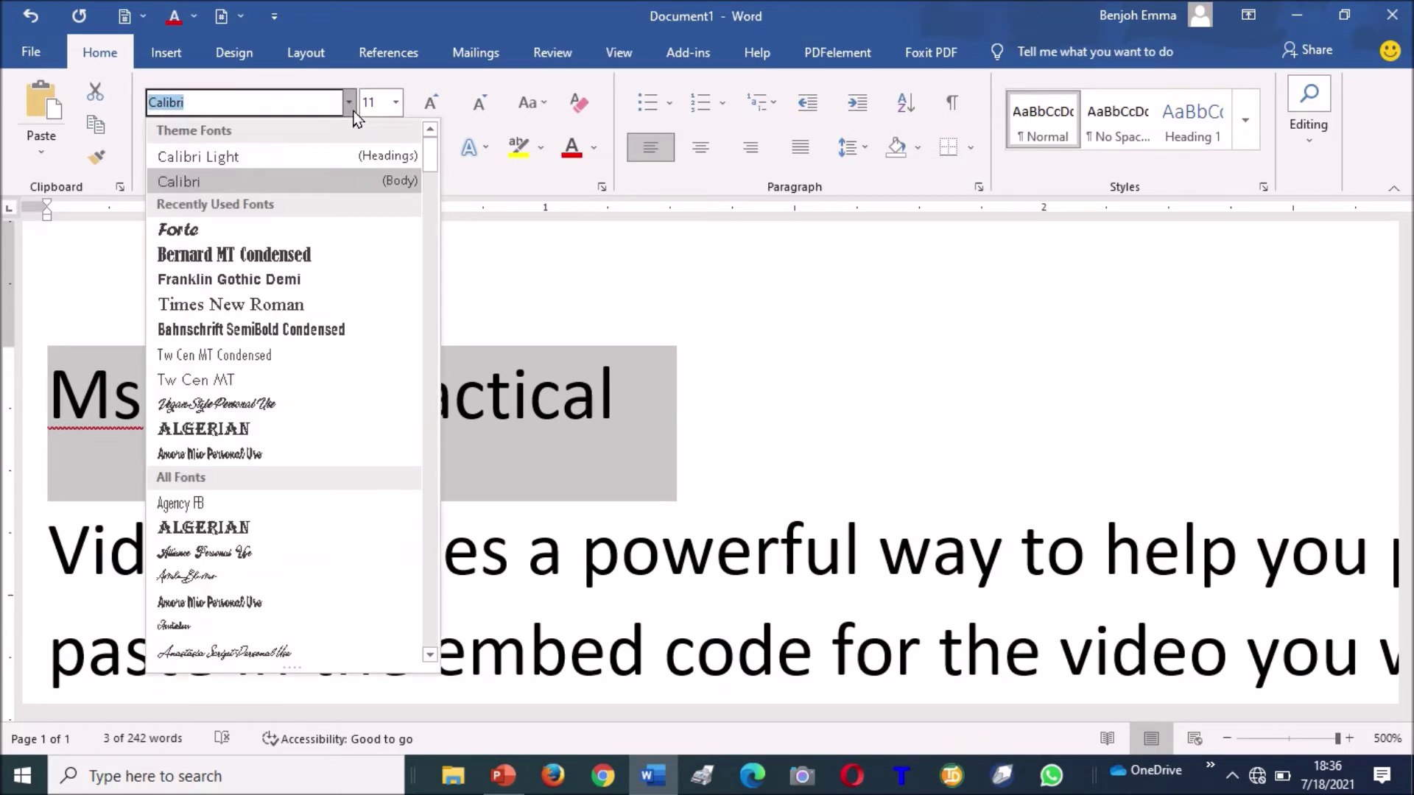
{"action": "left_click", "coordinate": [343, 157]}
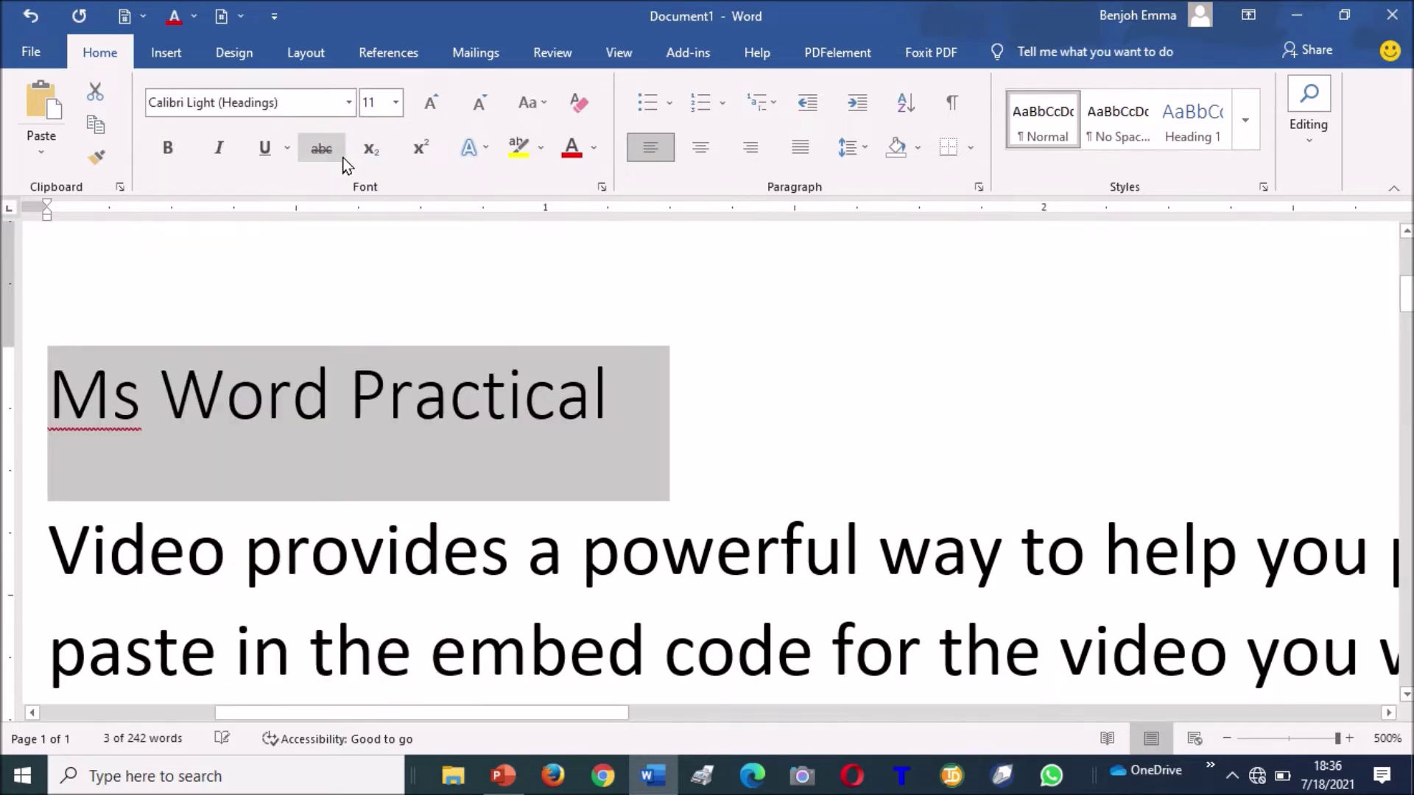
{"action": "left_click", "coordinate": [172, 157]}
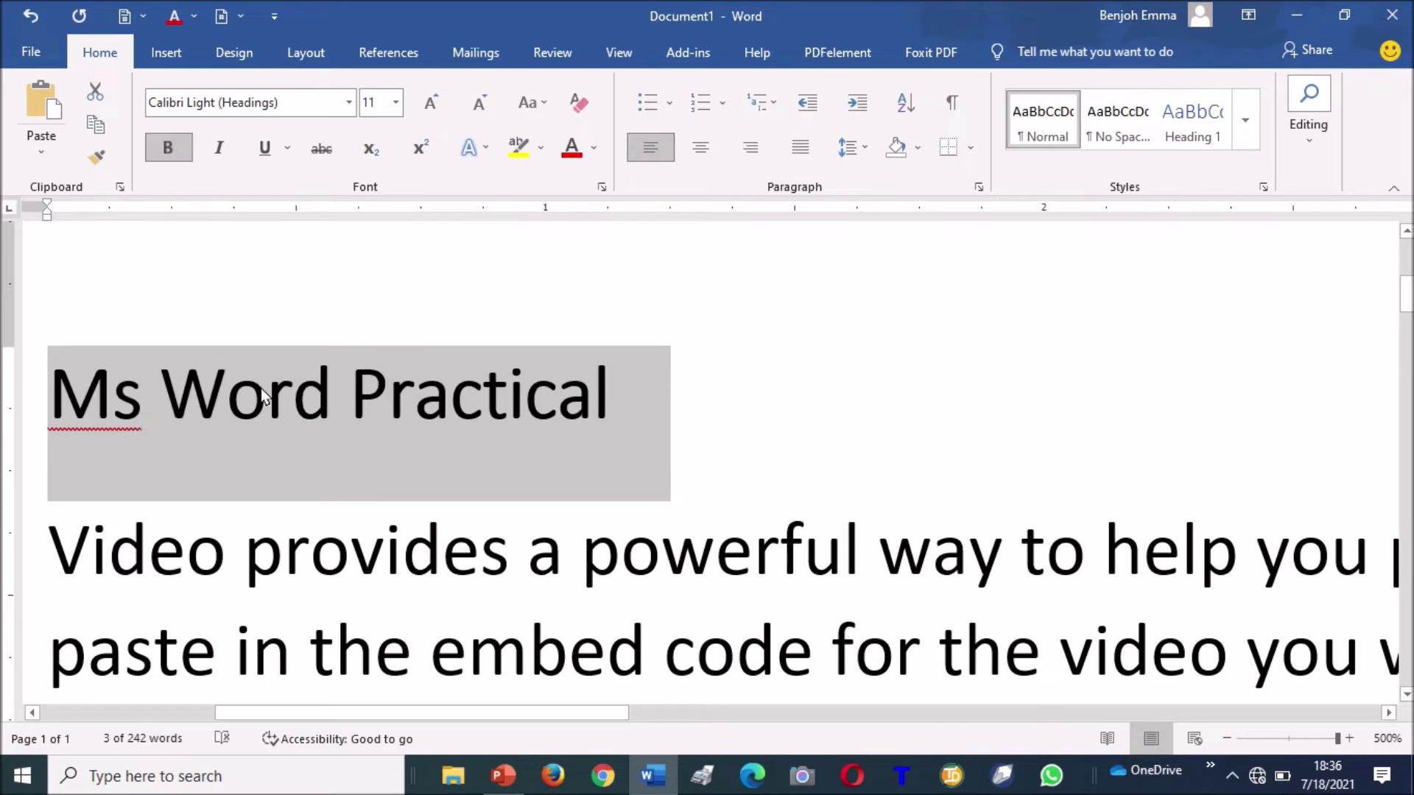
{"action": "left_click", "coordinate": [541, 490]}
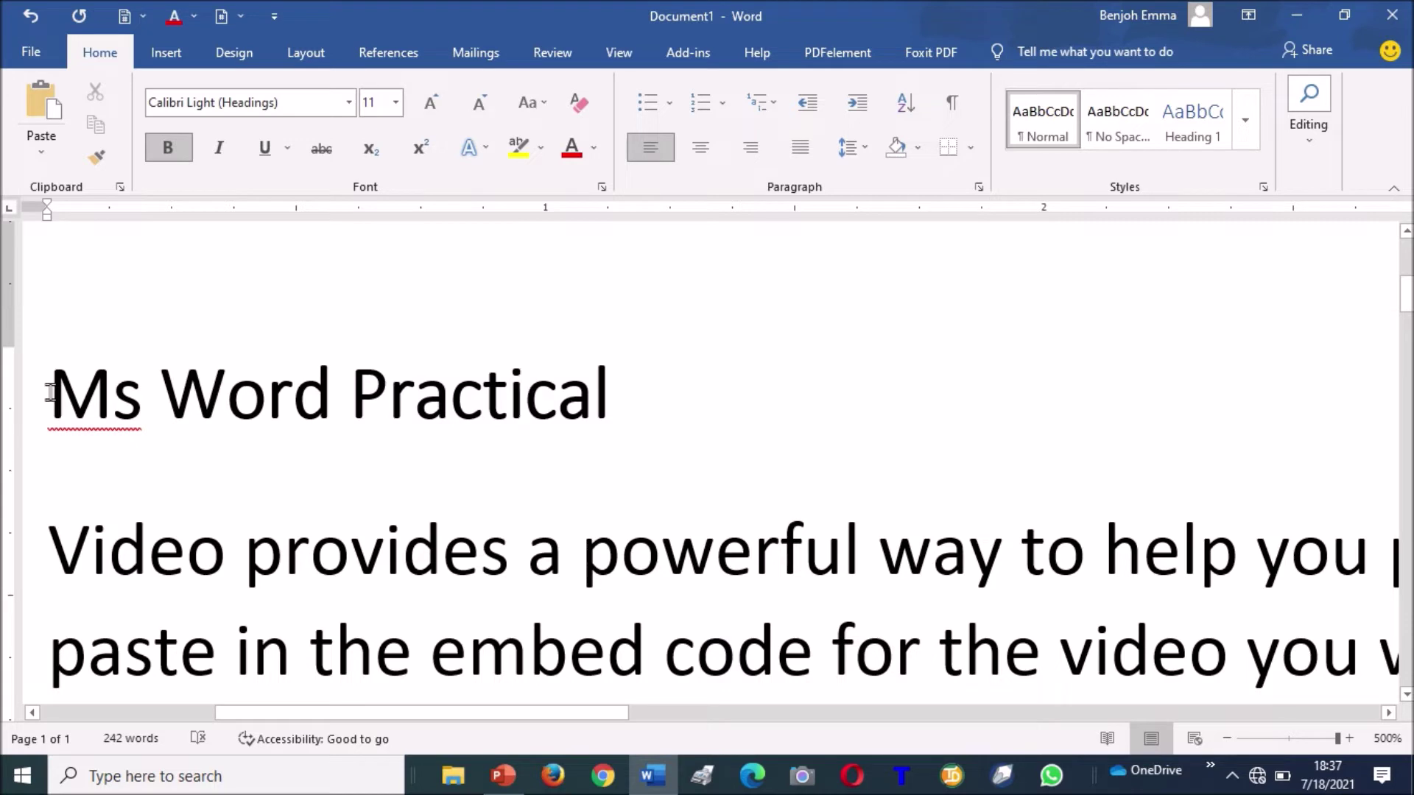
{"action": "left_click_drag", "start_coordinate": [49, 391], "coordinate": [663, 401]}
{"action": "left_click", "coordinate": [267, 152]}
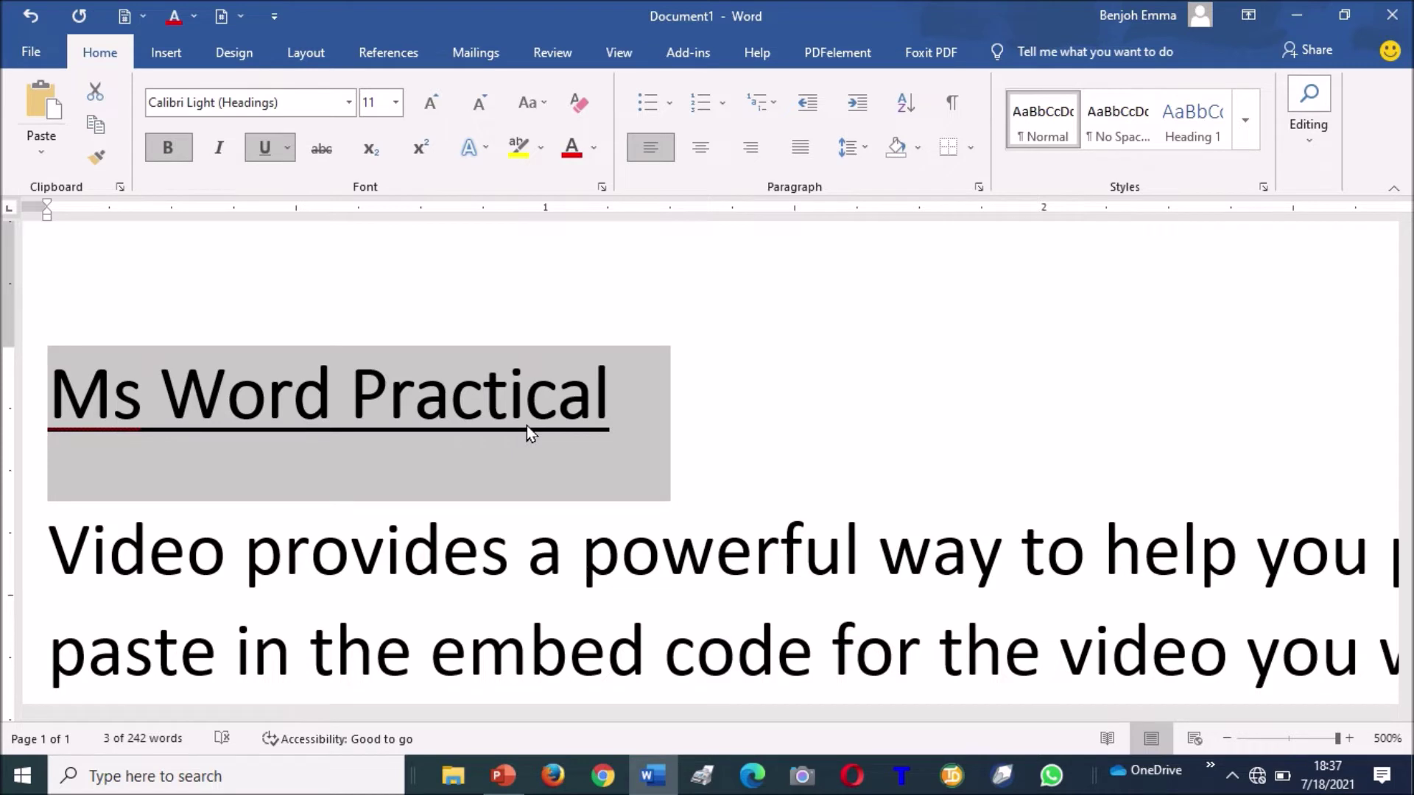
{"action": "left_click", "coordinate": [712, 363]}
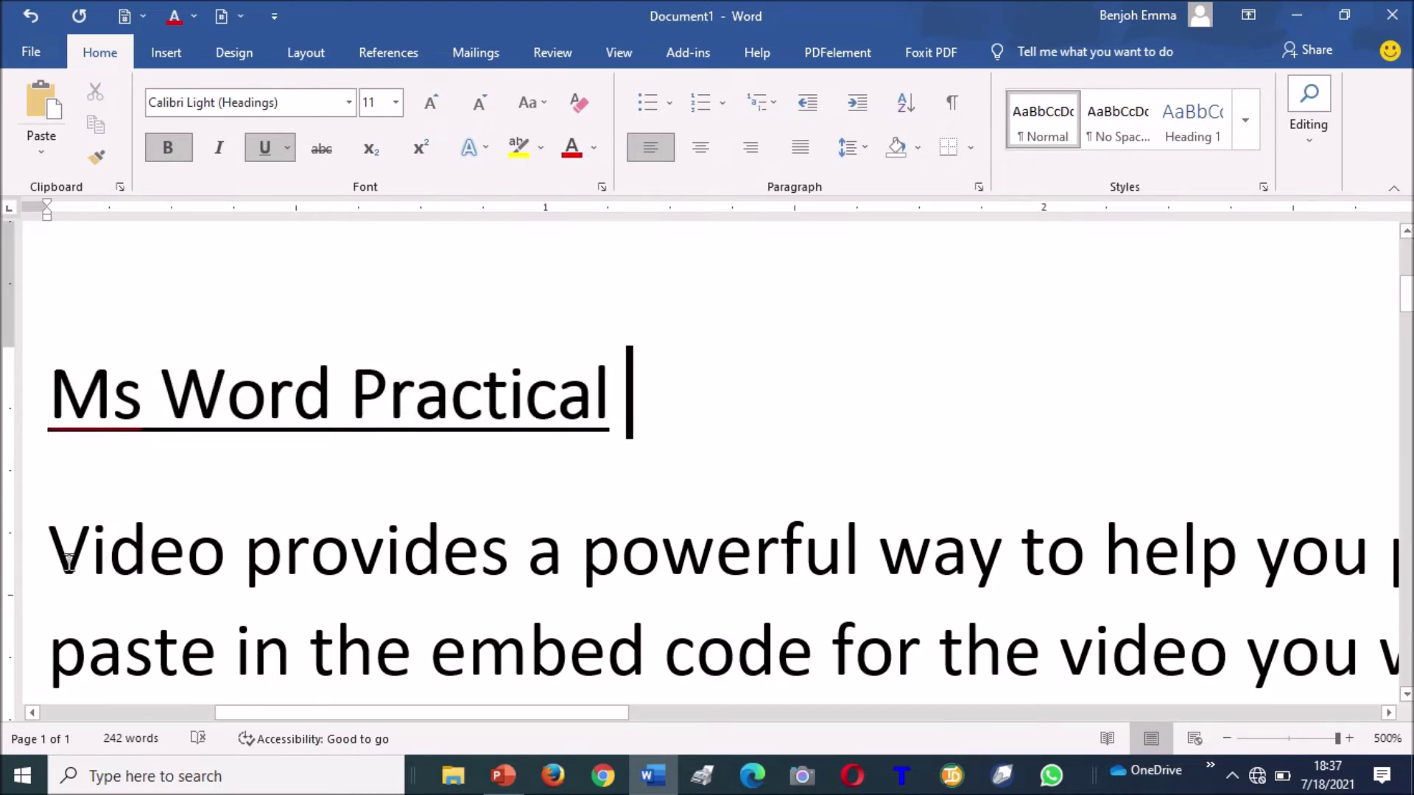
{"action": "double_click", "coordinate": [389, 562]}
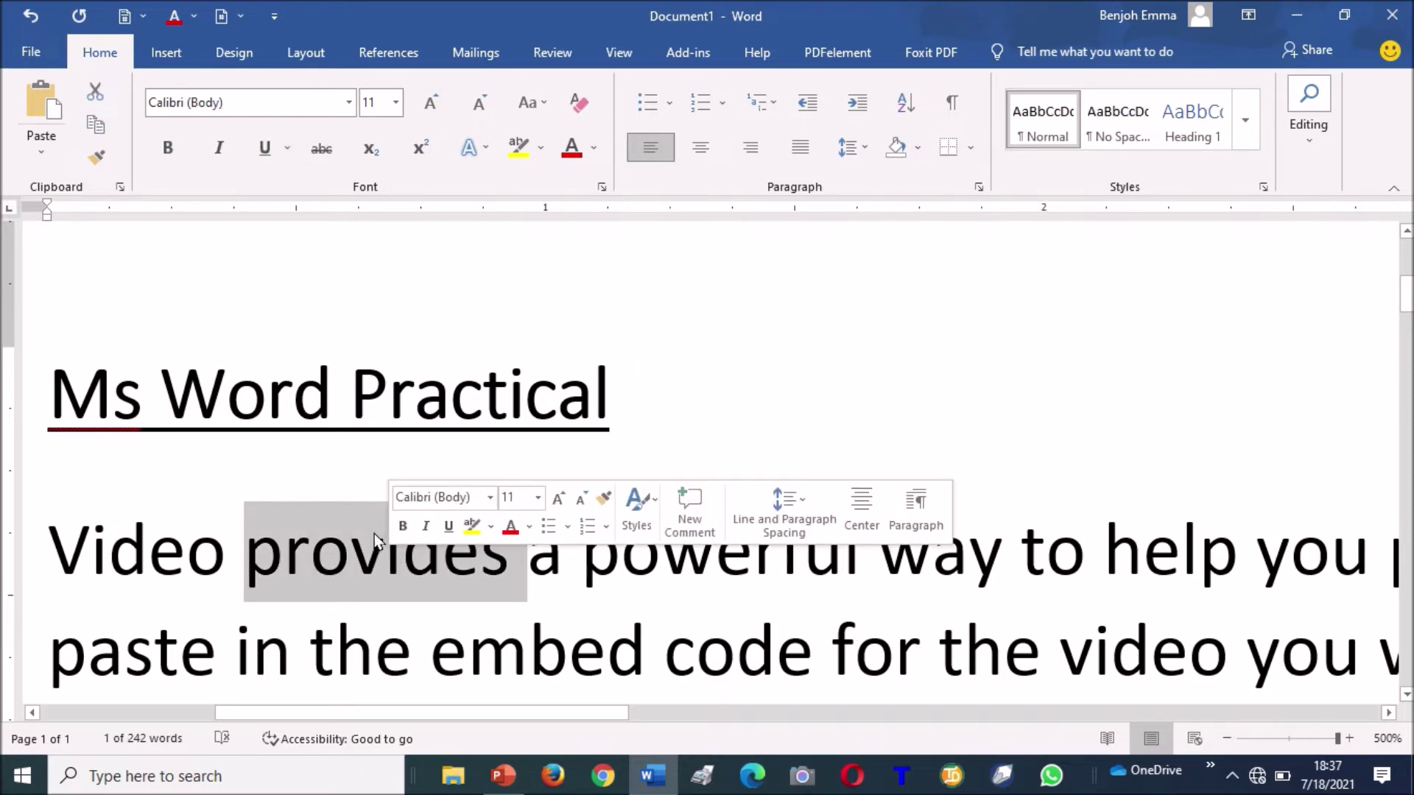
Italicize the word 'provides' in the first sample paragraph.
{"action": "left_click", "coordinate": [218, 149]}
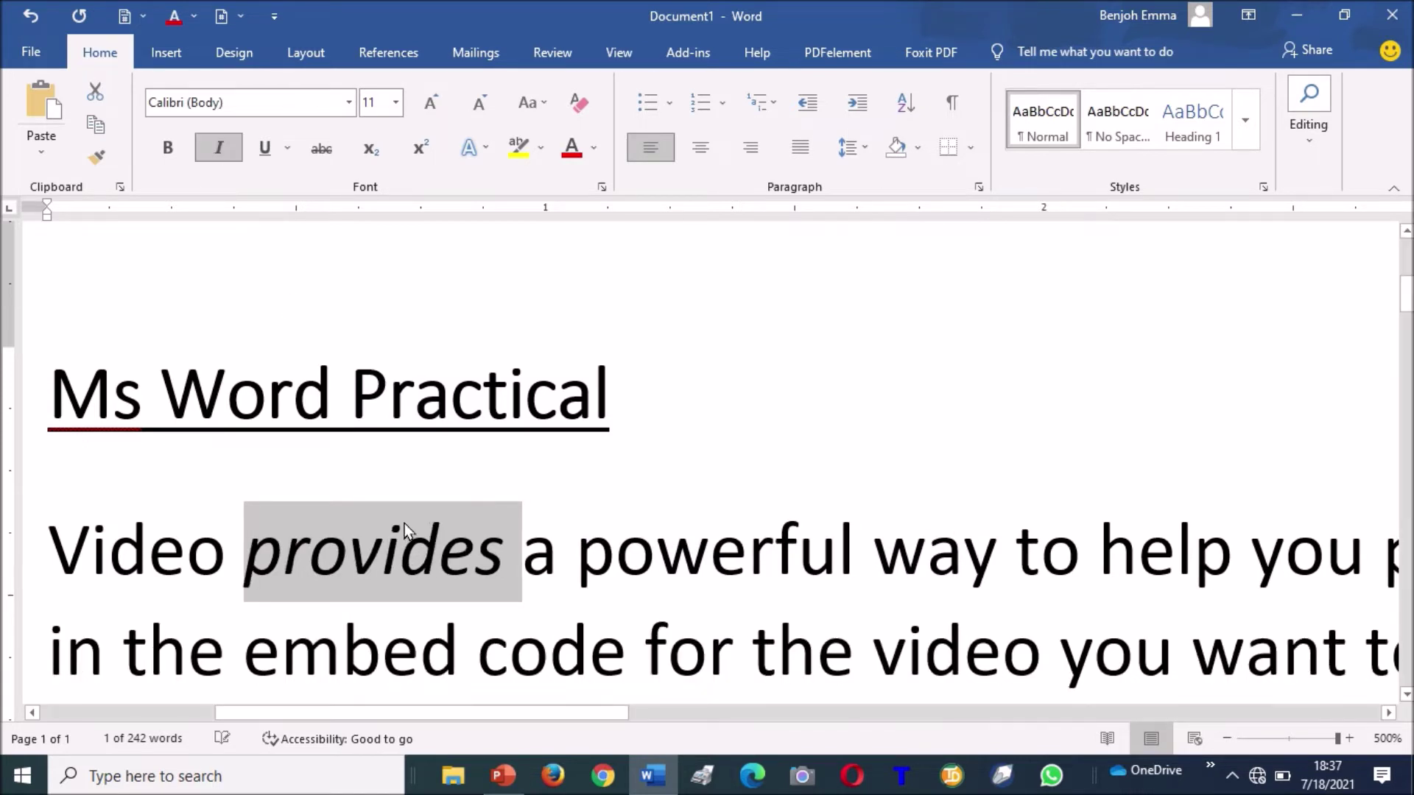
{"action": "left_click", "coordinate": [455, 571]}
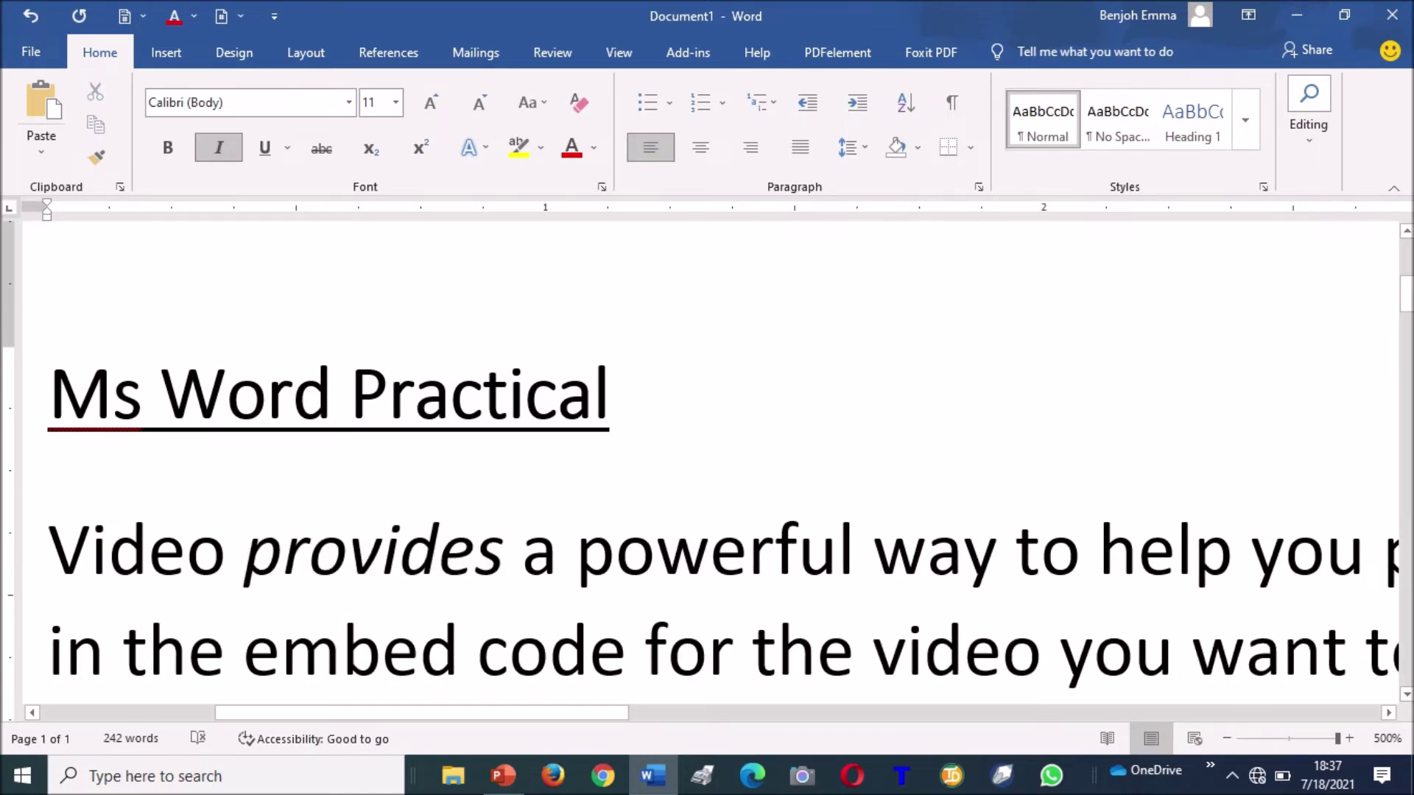
{"action": "double_click", "coordinate": [358, 548]}
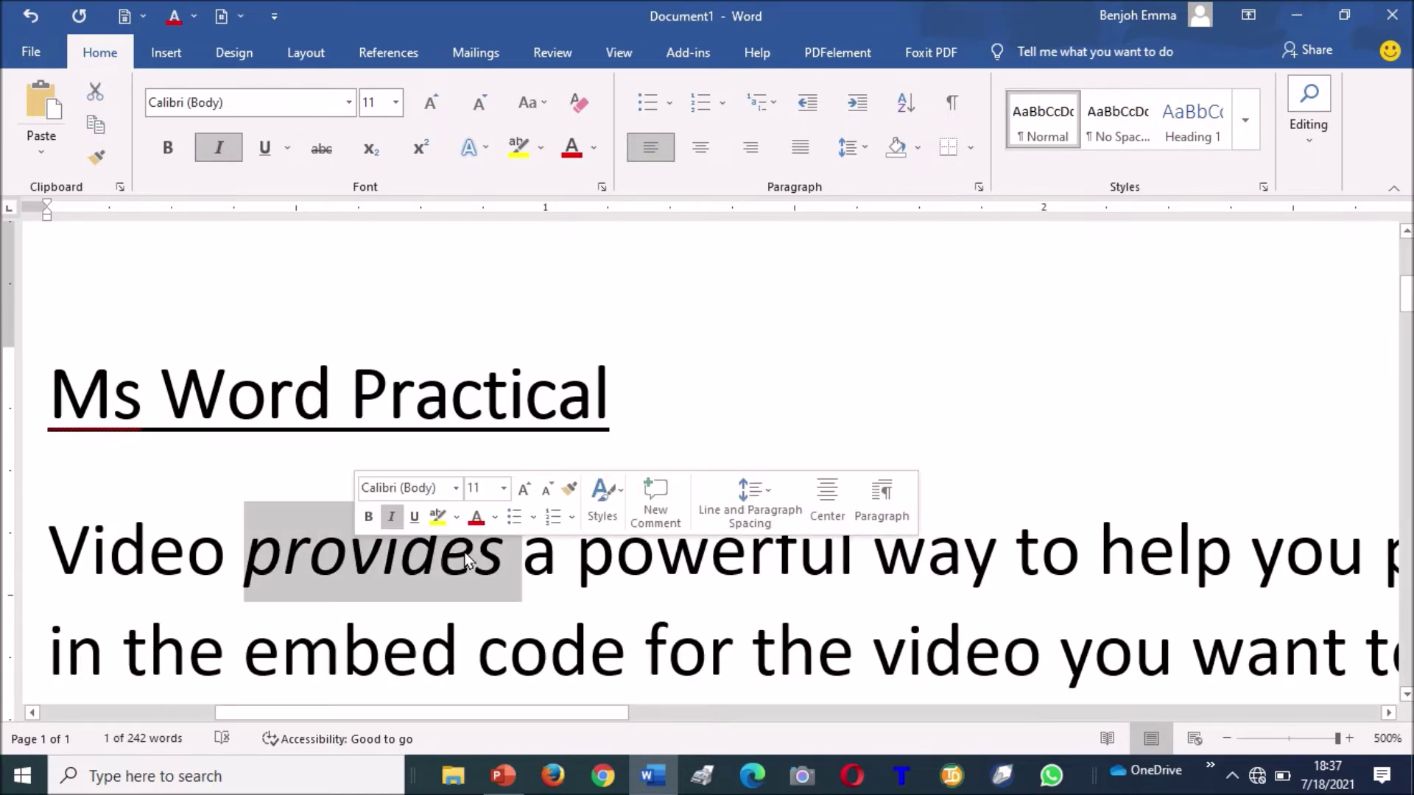
{"action": "left_click", "coordinate": [705, 566]}
{"action": "double_click", "coordinate": [705, 566]}
{"action": "left_click", "coordinate": [357, 551]}
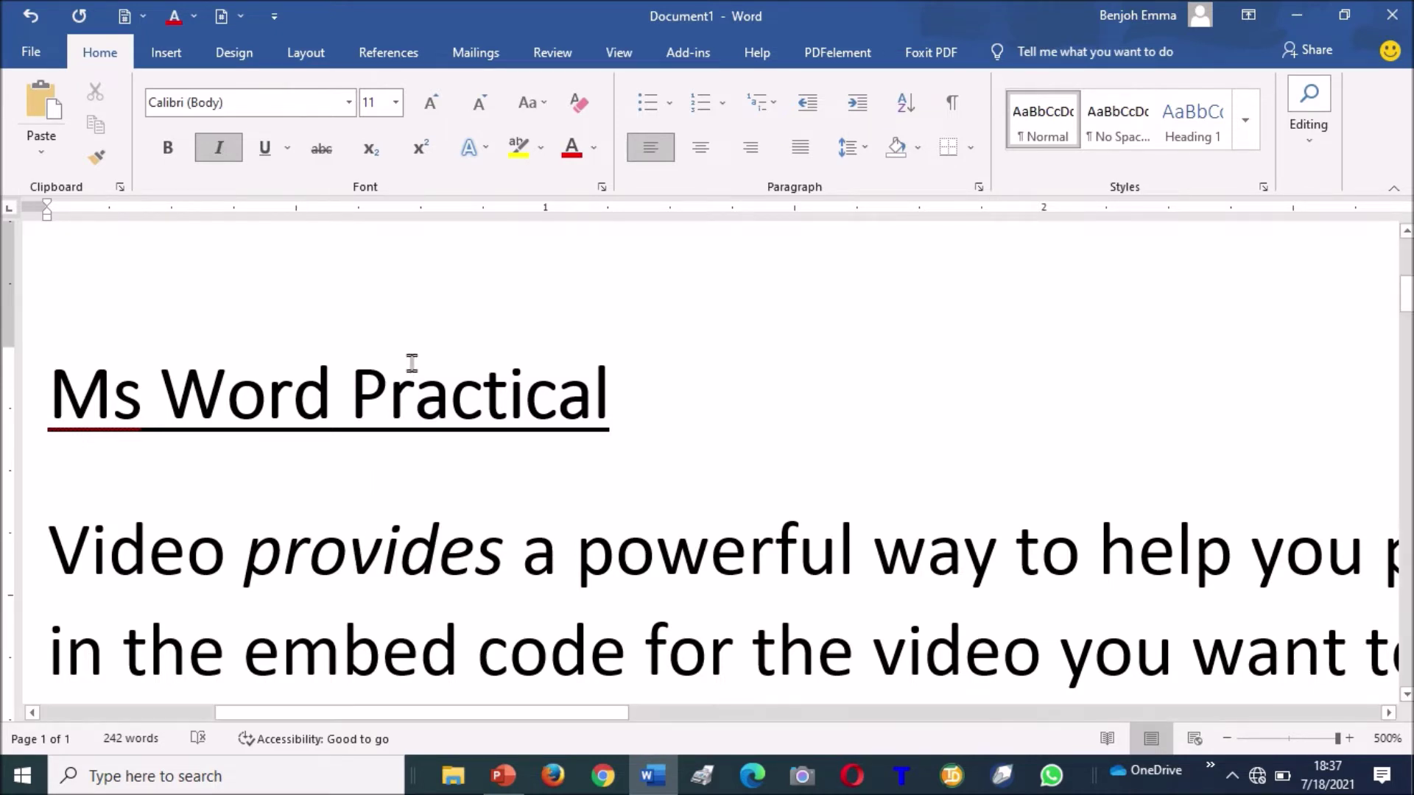
Add a non-underlined line reading 120 below the title, removing a stray N.
{"action": "left_click", "coordinate": [685, 474]}
{"action": "key", "text": "Return"}
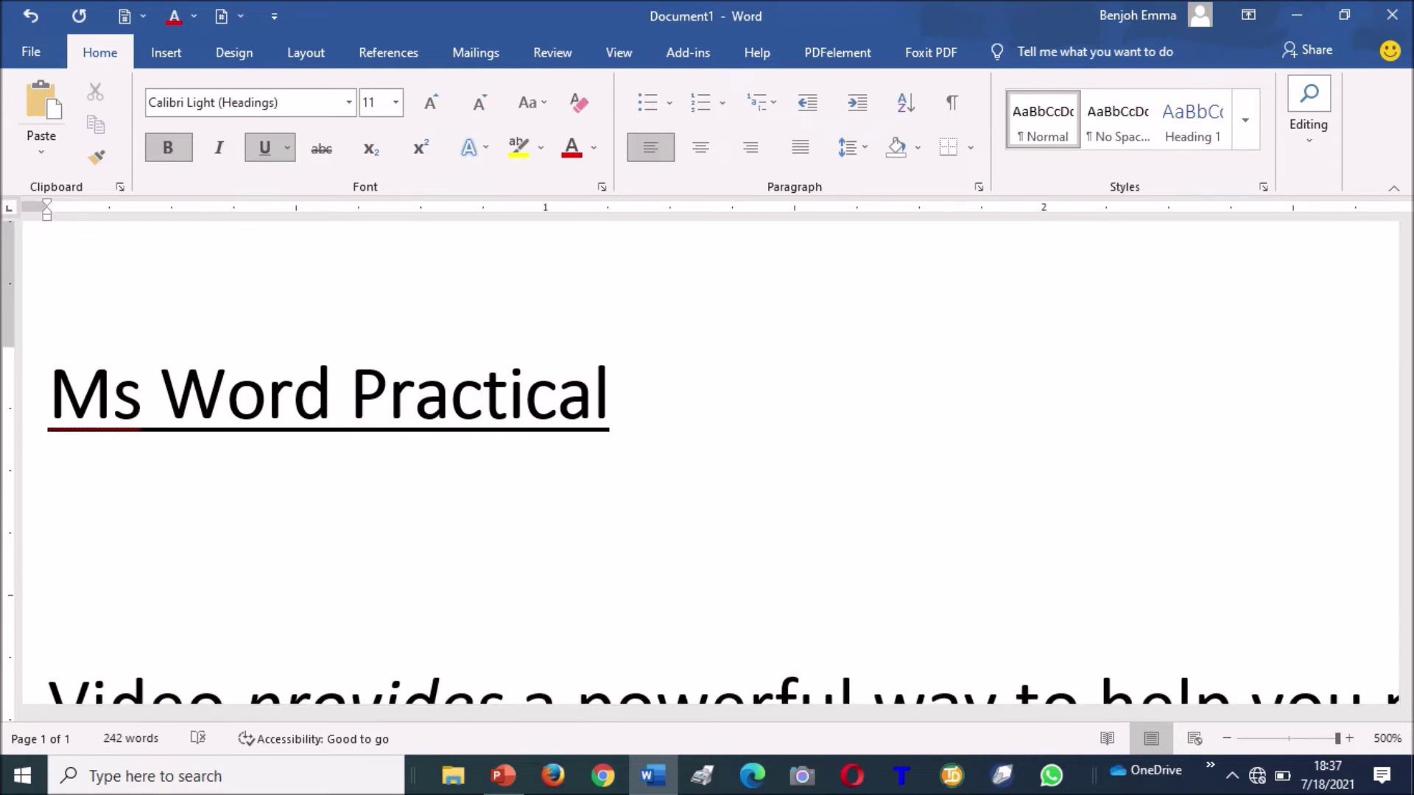
{"action": "key", "text": "ctrl+u"}
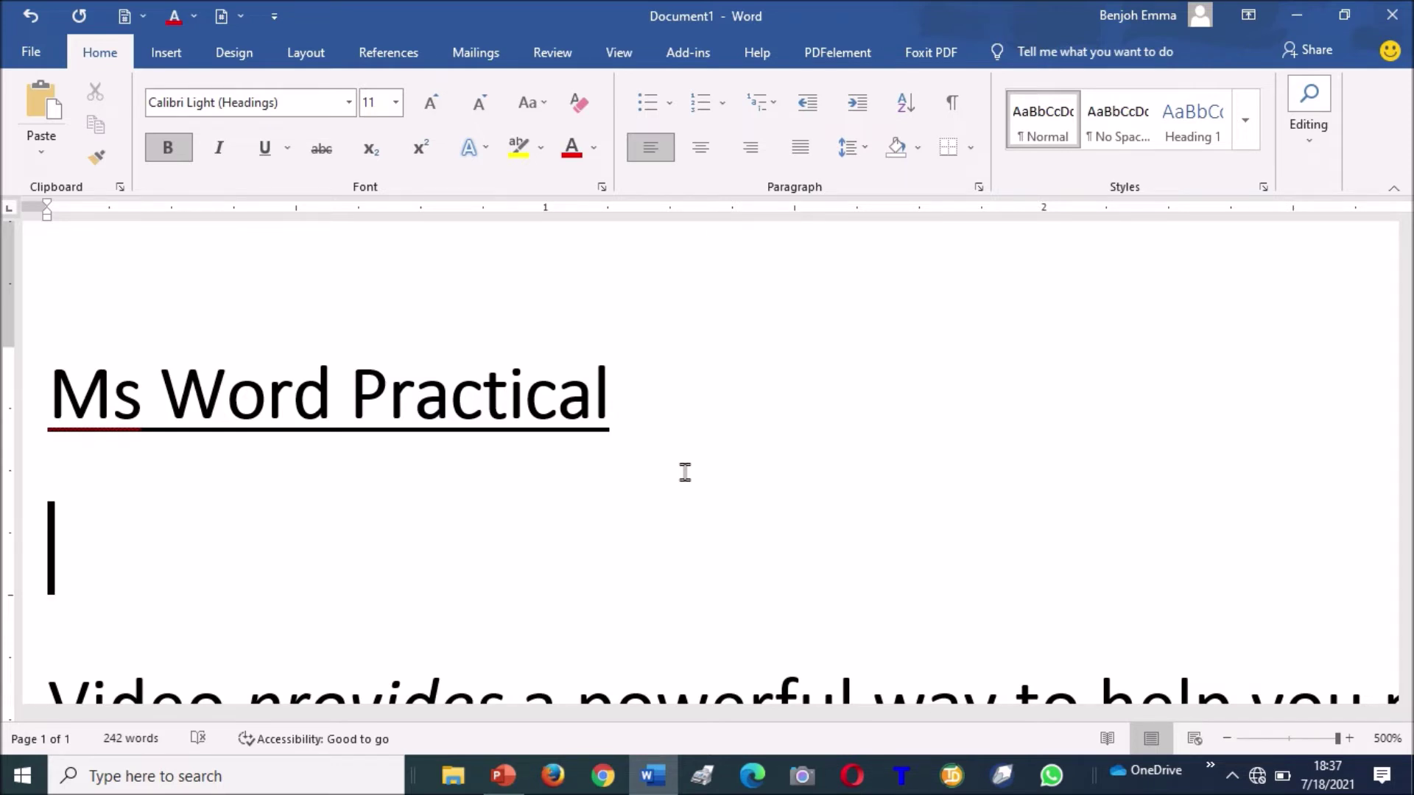
{"action": "type", "text": "120"}
{"action": "key", "text": "Left"}
{"action": "key", "text": "Left"}
{"action": "key", "text": "Left"}
{"action": "type", "text": "N"}
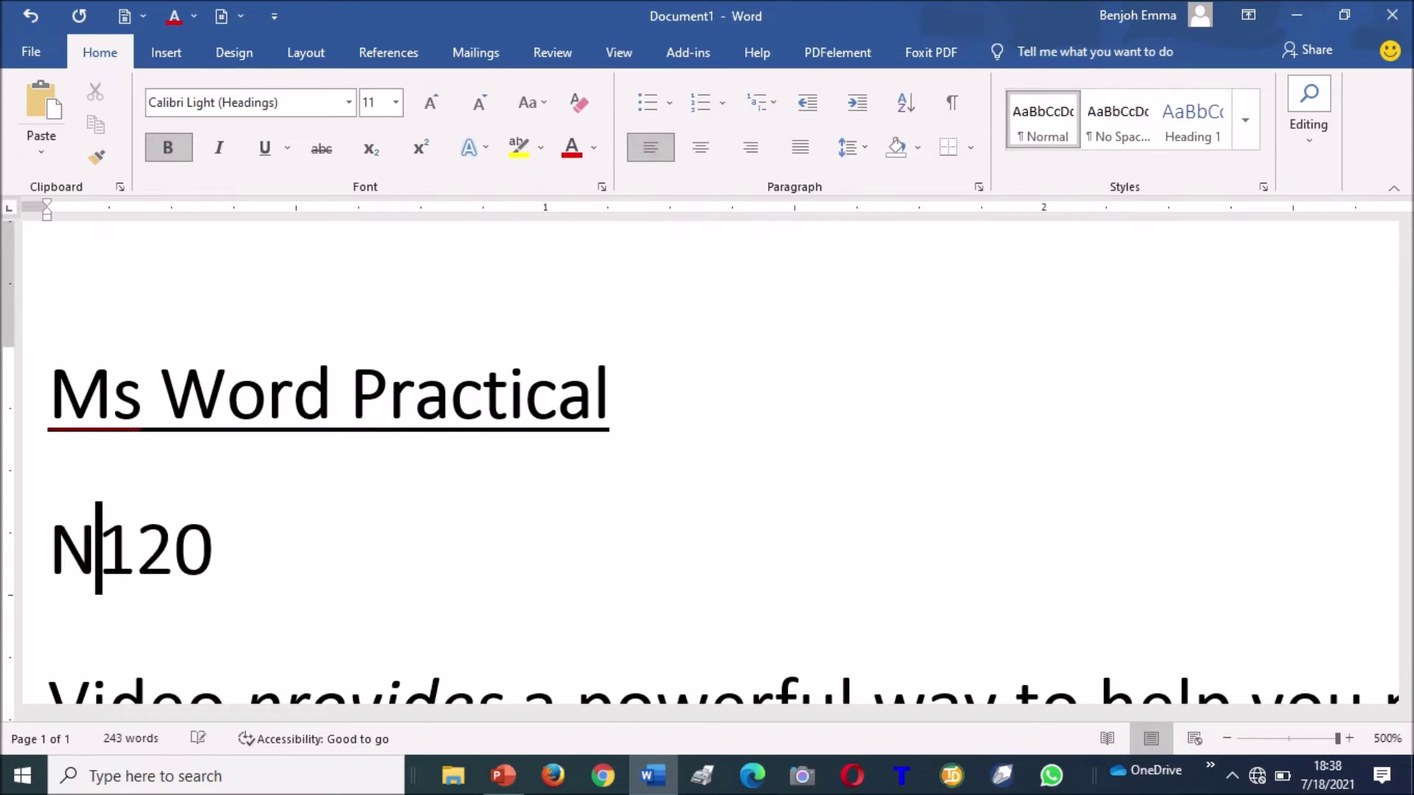
{"action": "left_click", "coordinate": [685, 472], "text": "shift"}
{"action": "key", "text": "shift+Right"}
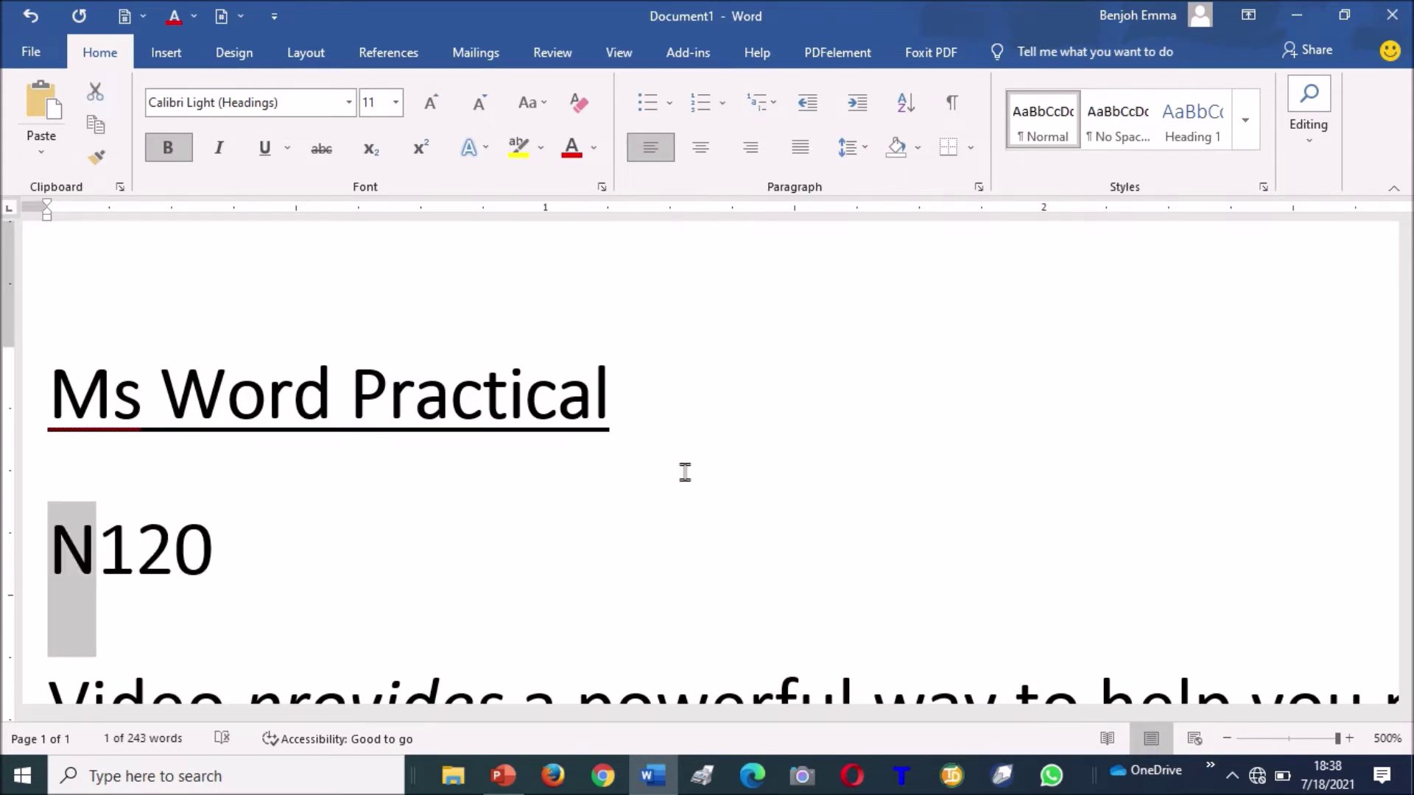
{"action": "key", "text": "Delete"}
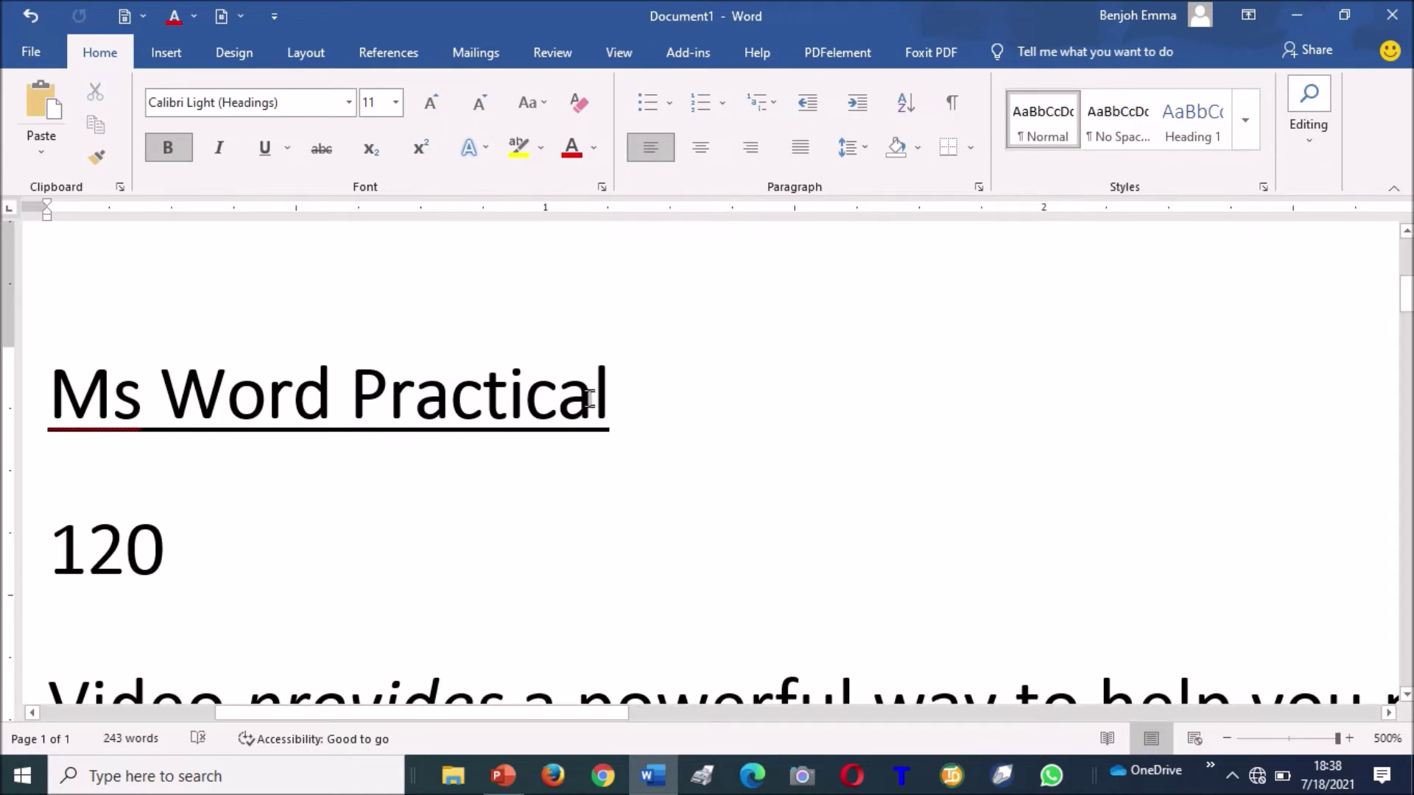
Insert the naira sign ₦ before 120 and add 'Discount Price' after it.
{"action": "left_click", "coordinate": [174, 55]}
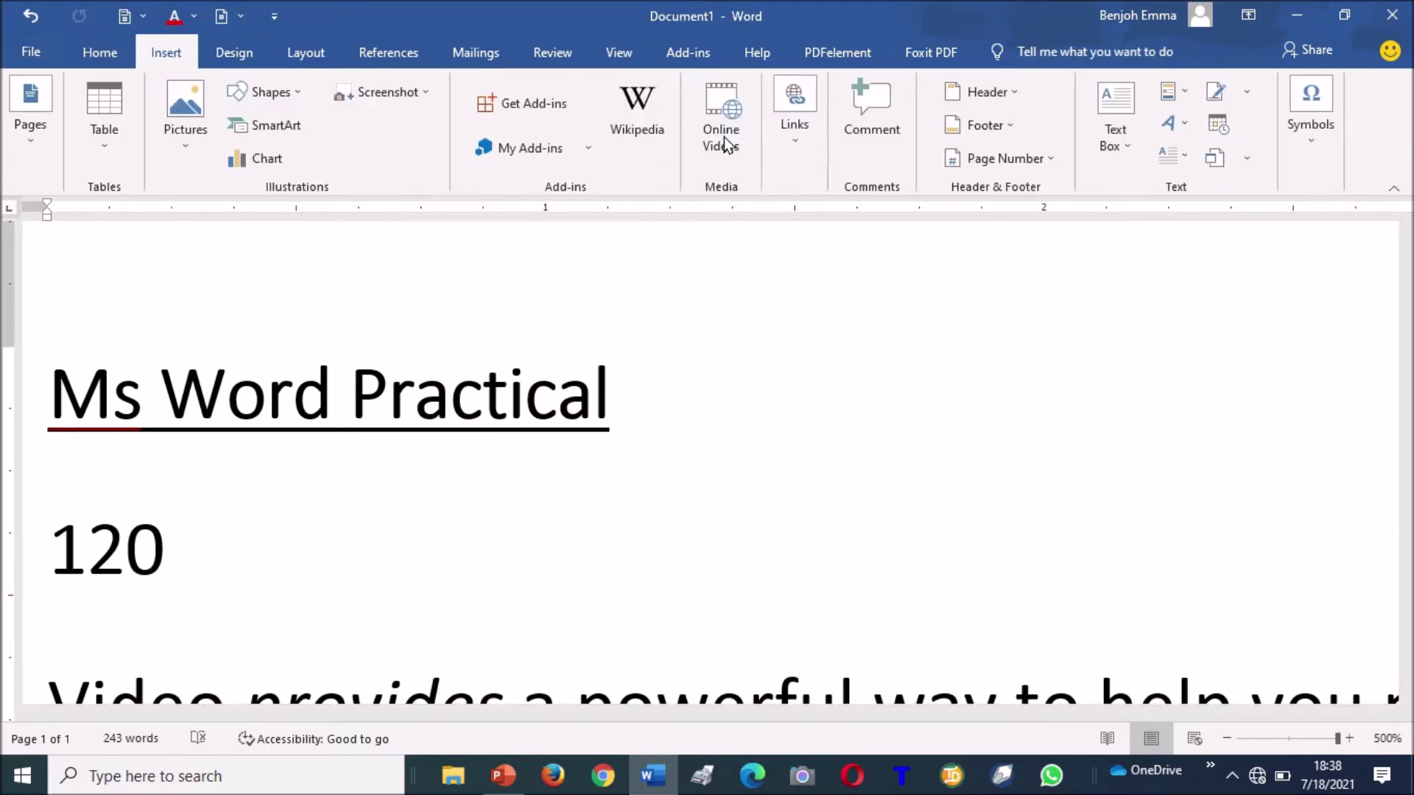
{"action": "left_click", "coordinate": [1320, 144]}
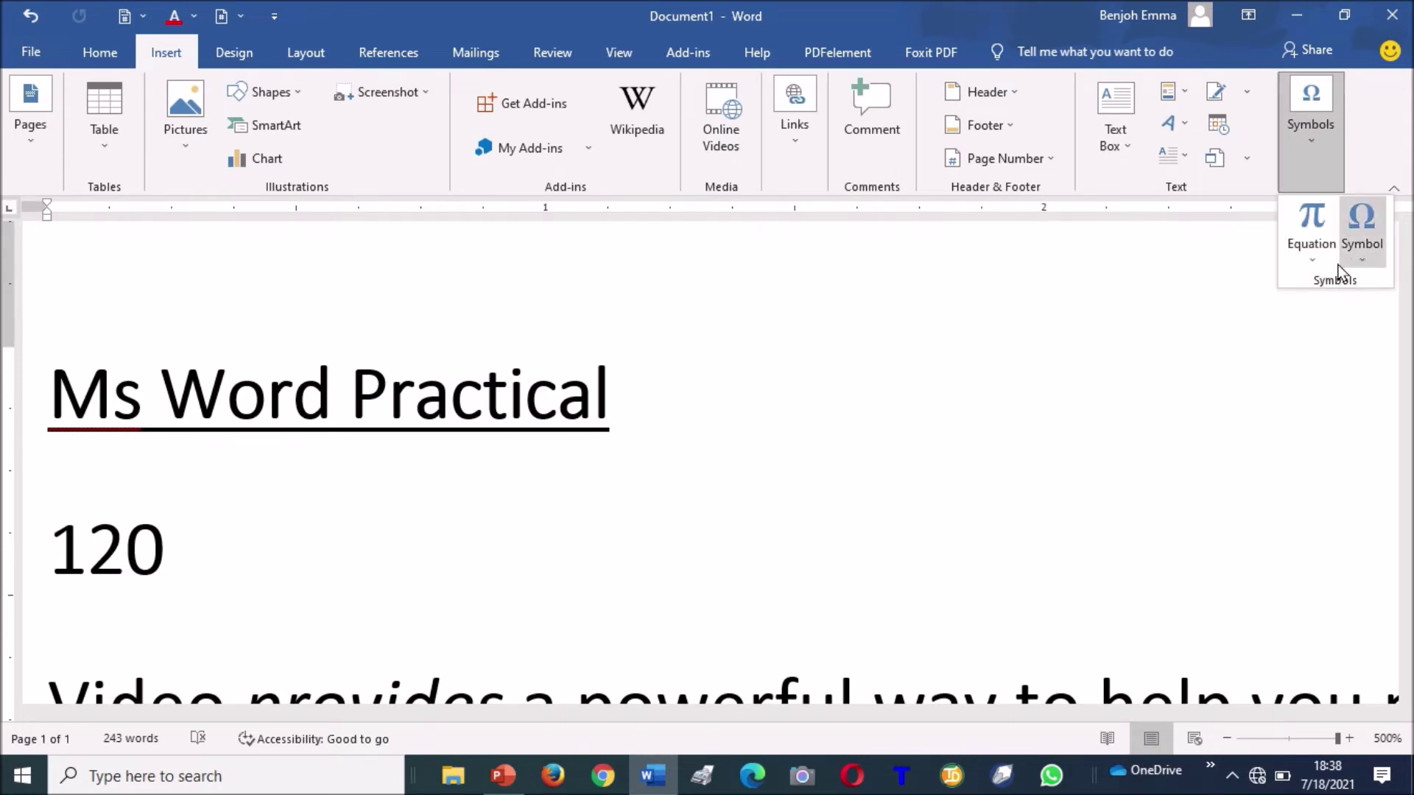
{"action": "left_click", "coordinate": [1362, 262]}
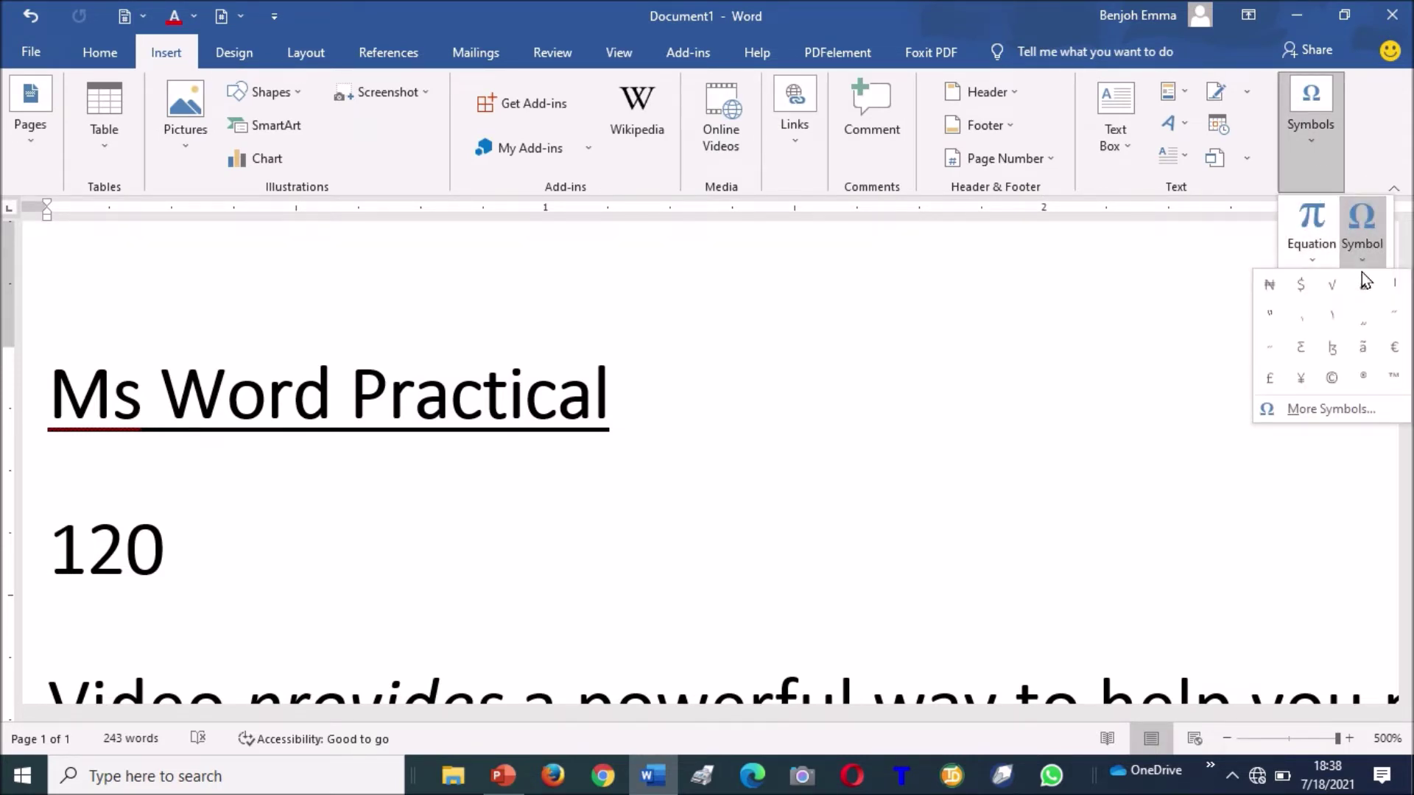
{"action": "left_click", "coordinate": [1271, 285]}
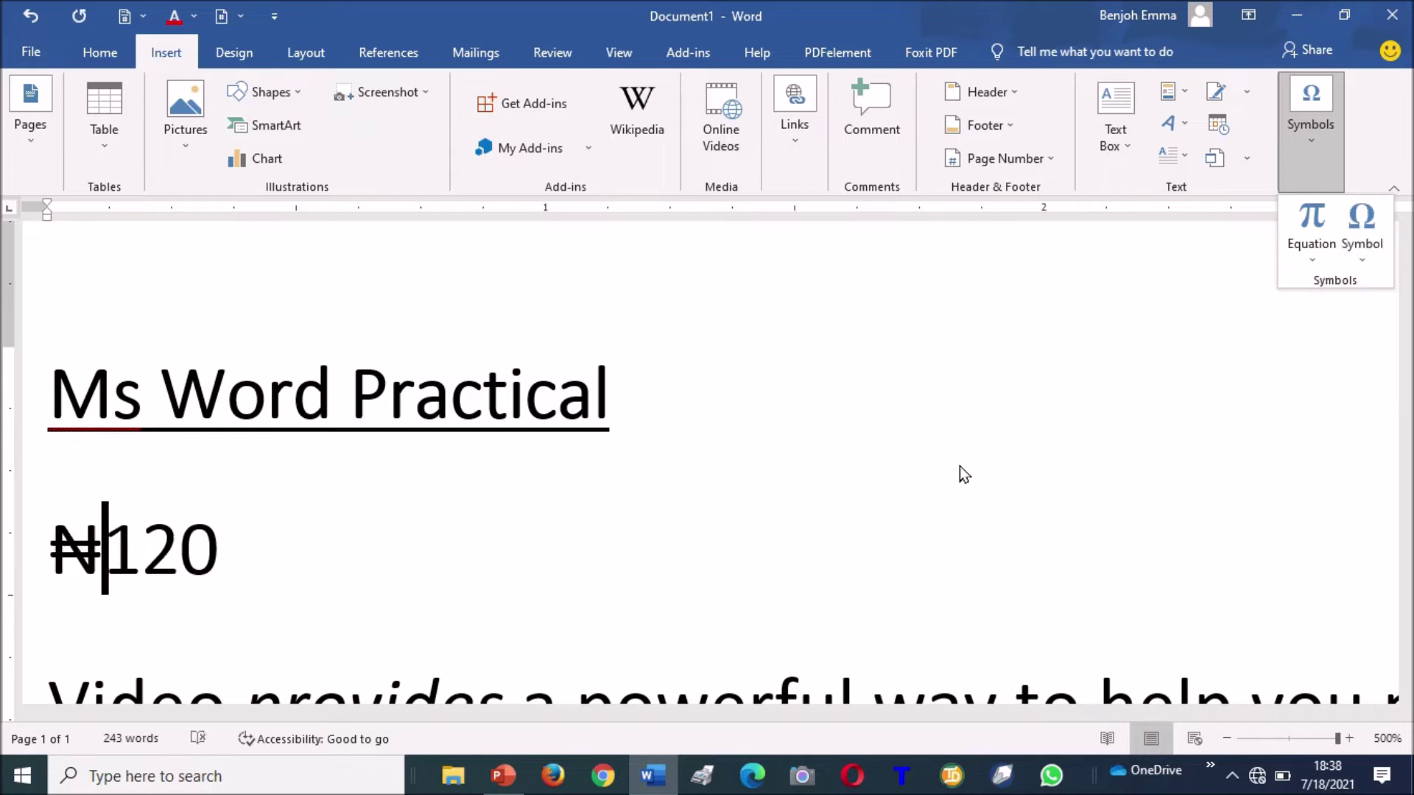
{"action": "left_click", "coordinate": [234, 537]}
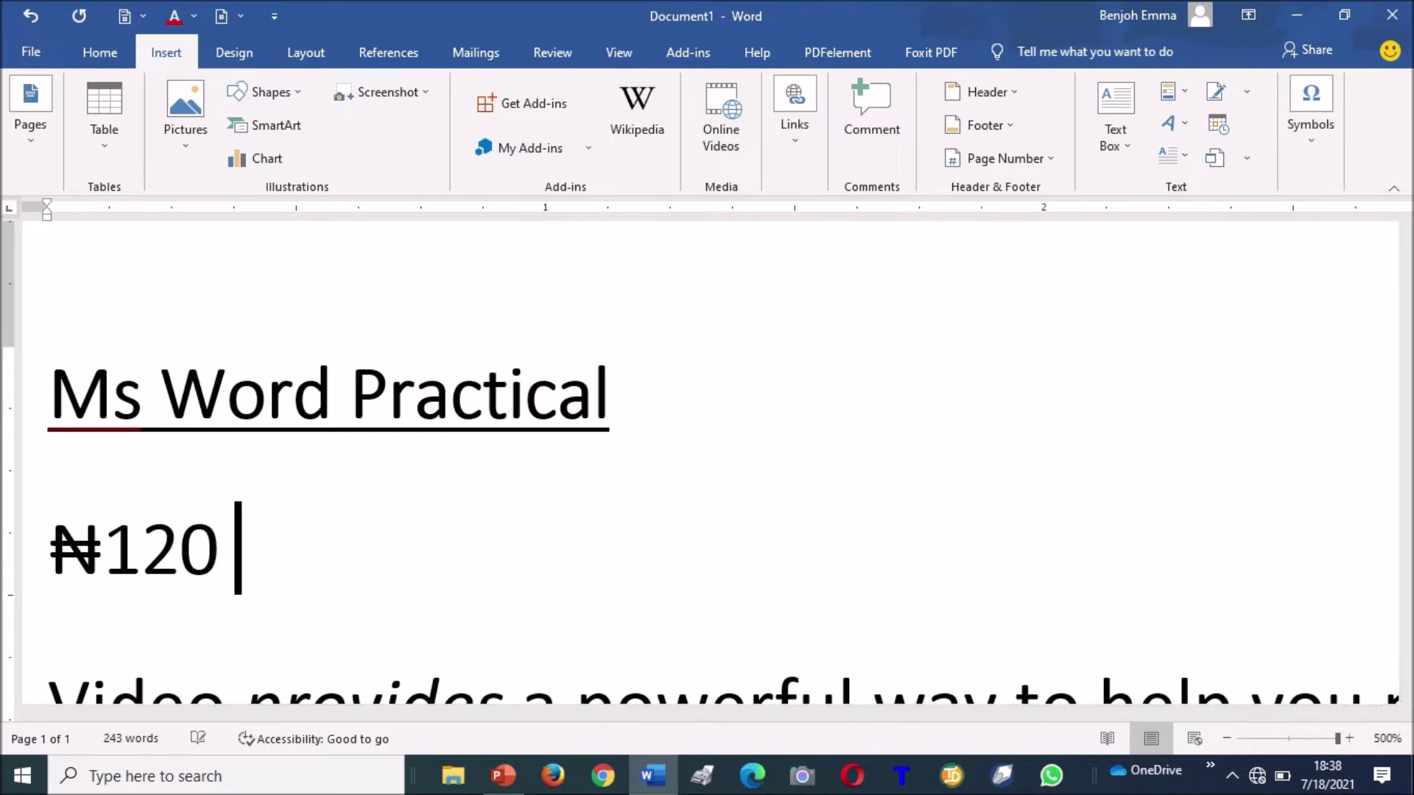
{"action": "type", "text": "Dis"}
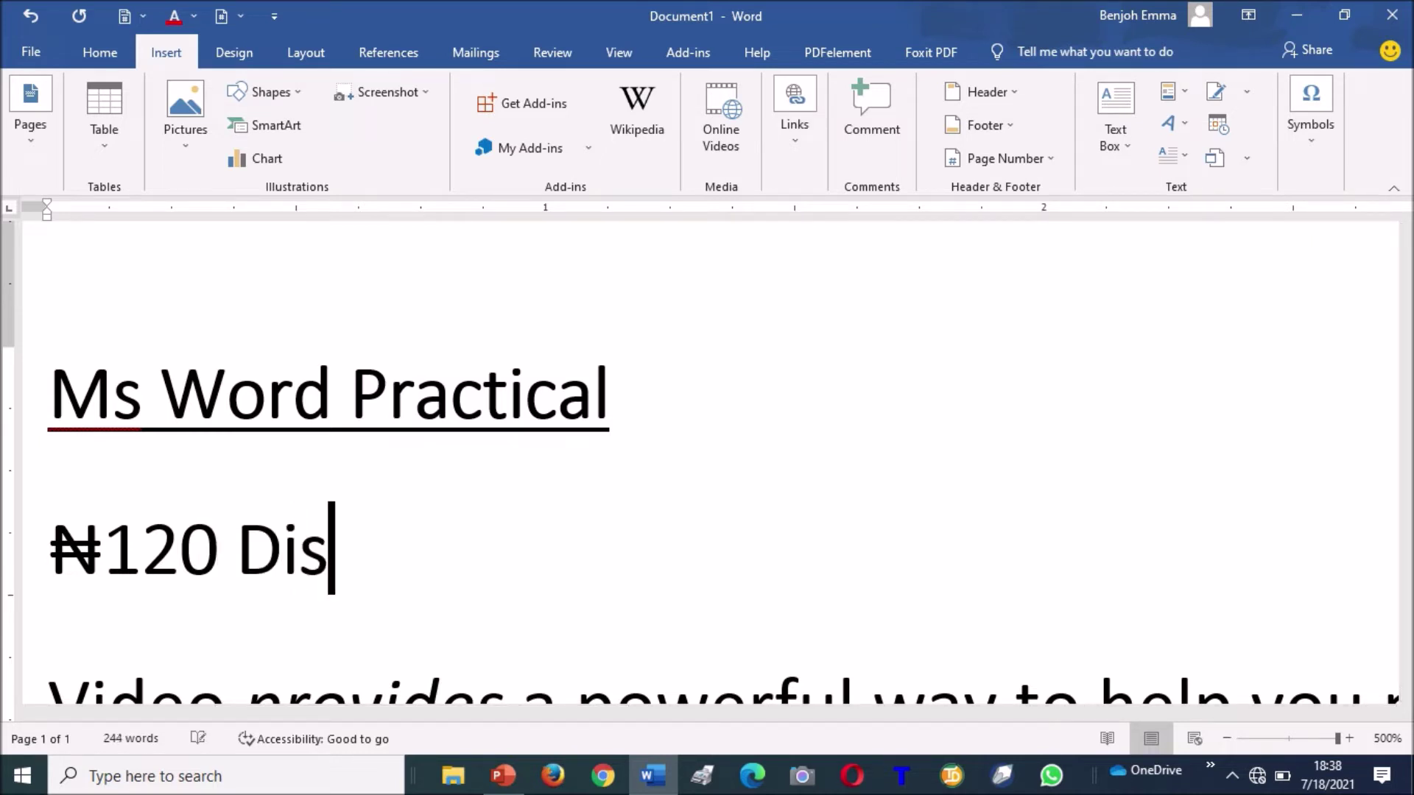
{"action": "type", "text": "count Pro"}
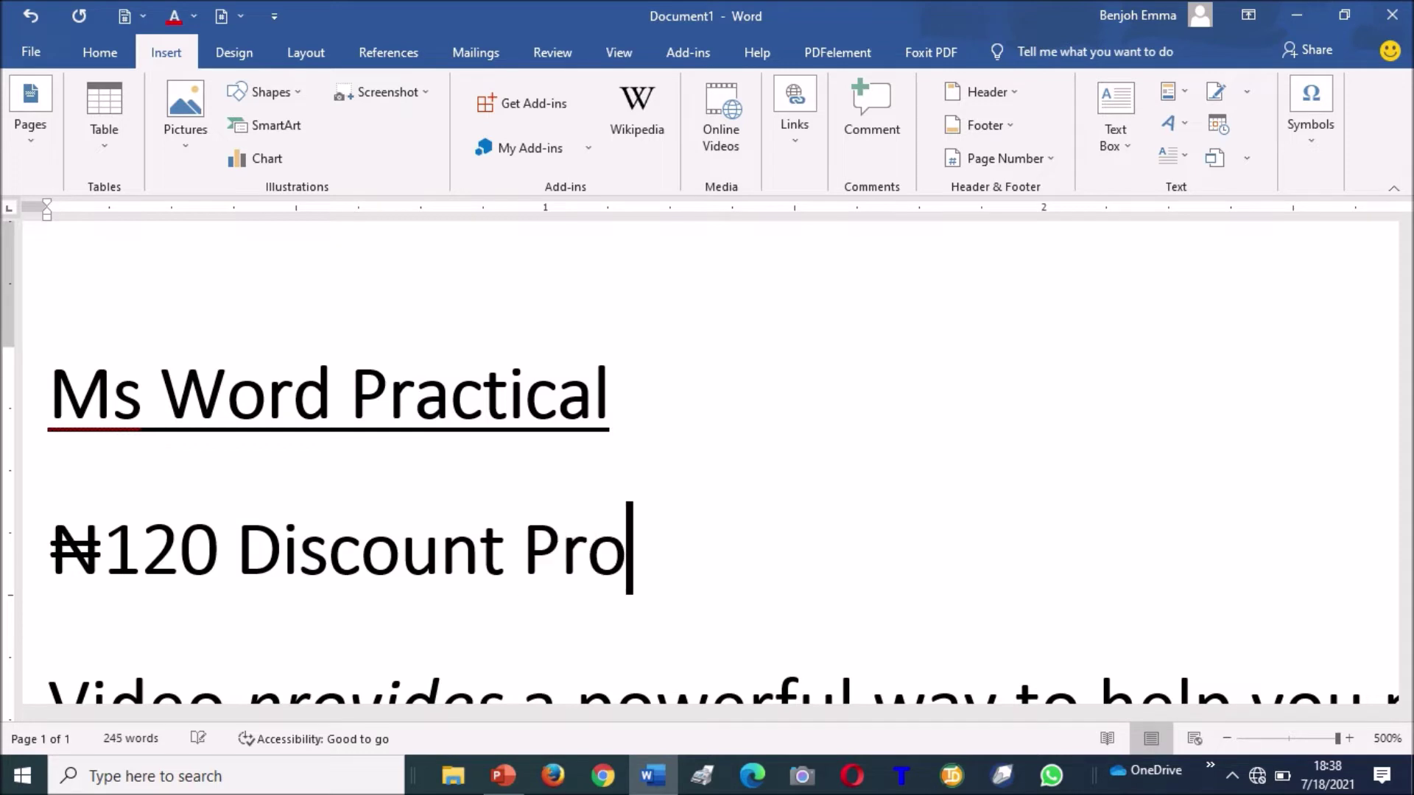
{"action": "key", "text": "BackSpace"}
{"action": "type", "text": "ice"}
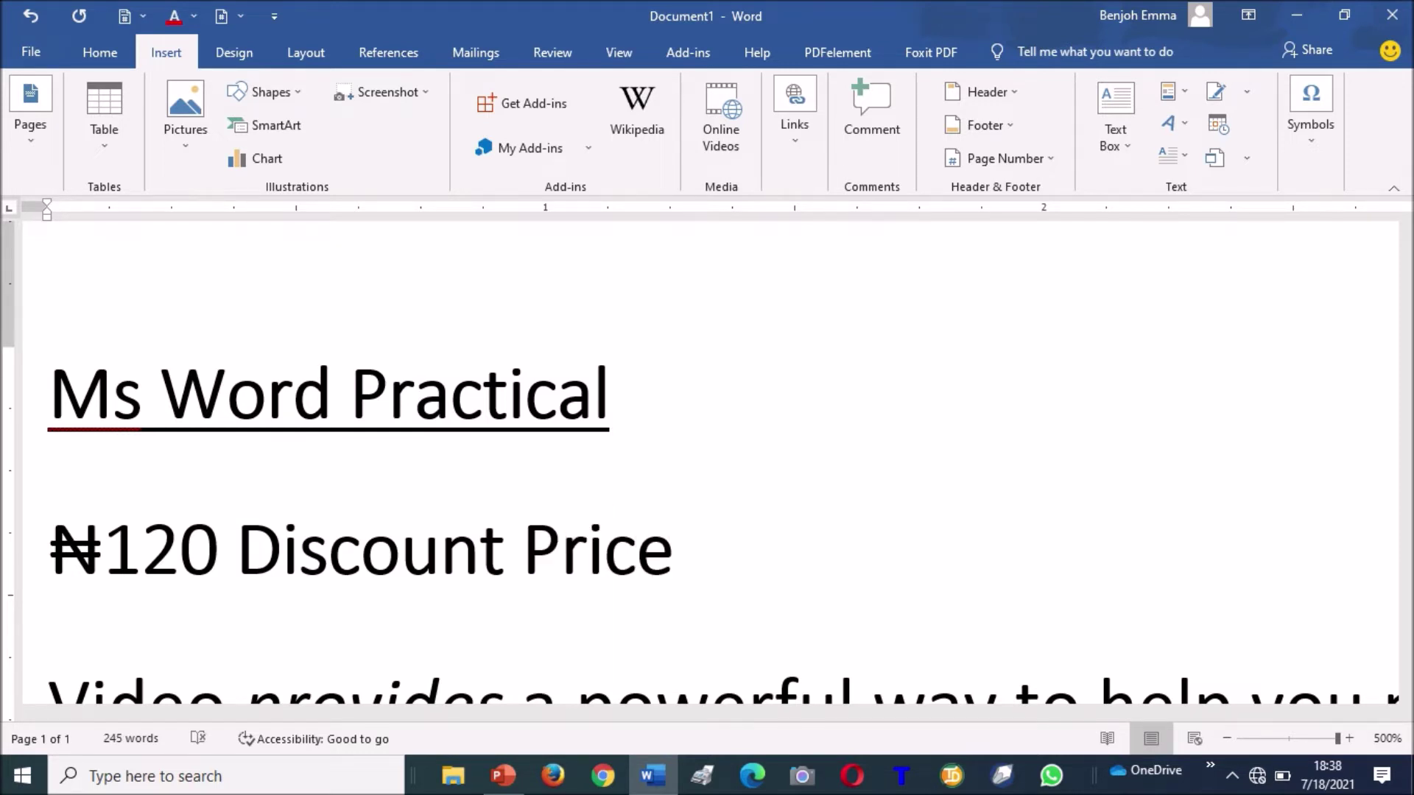
Copy the ₦ sign to the end of the line and type 100 after it.
{"action": "left_click", "coordinate": [105, 547]}
{"action": "left_click_drag", "start_coordinate": [105, 546], "coordinate": [70, 554]}
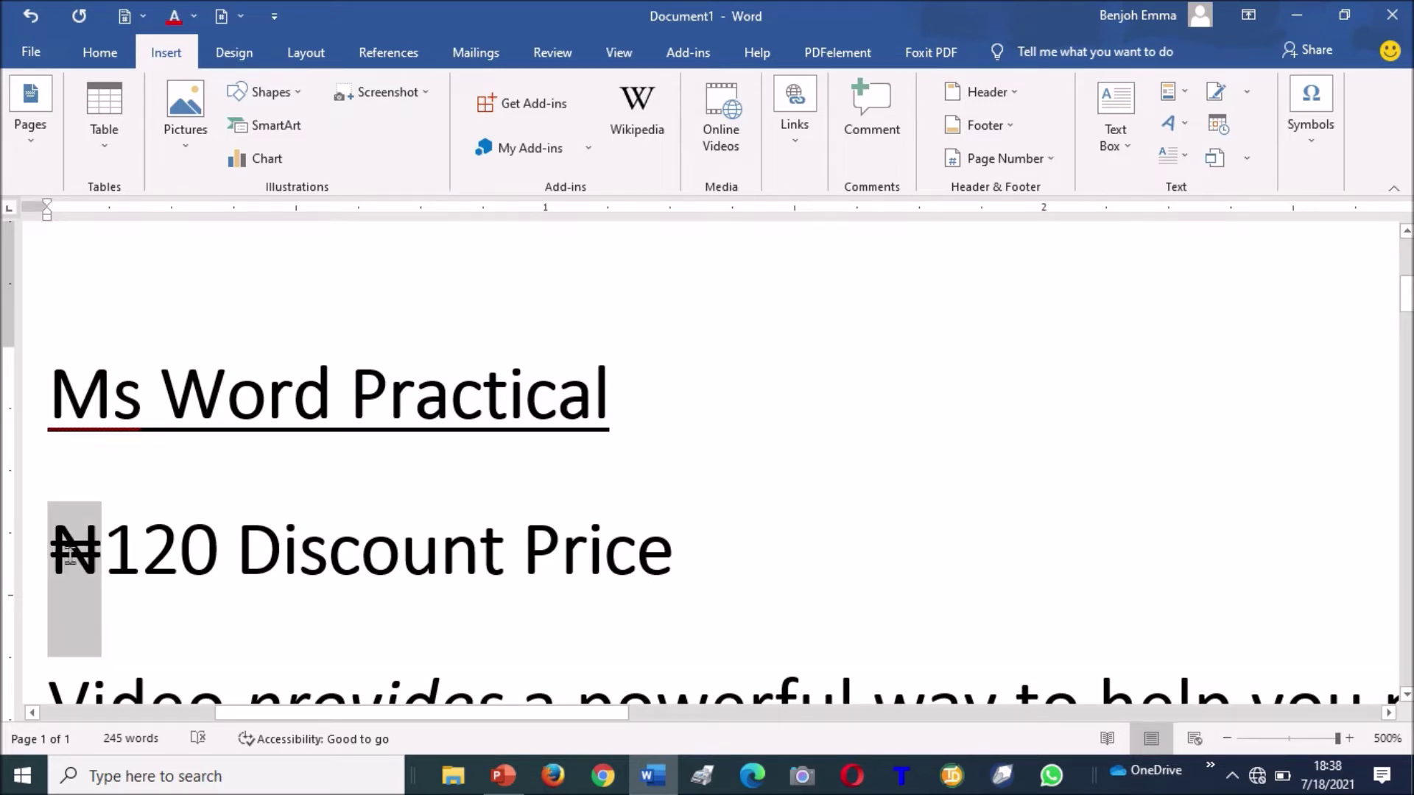
{"action": "key", "text": "ctrl+c"}
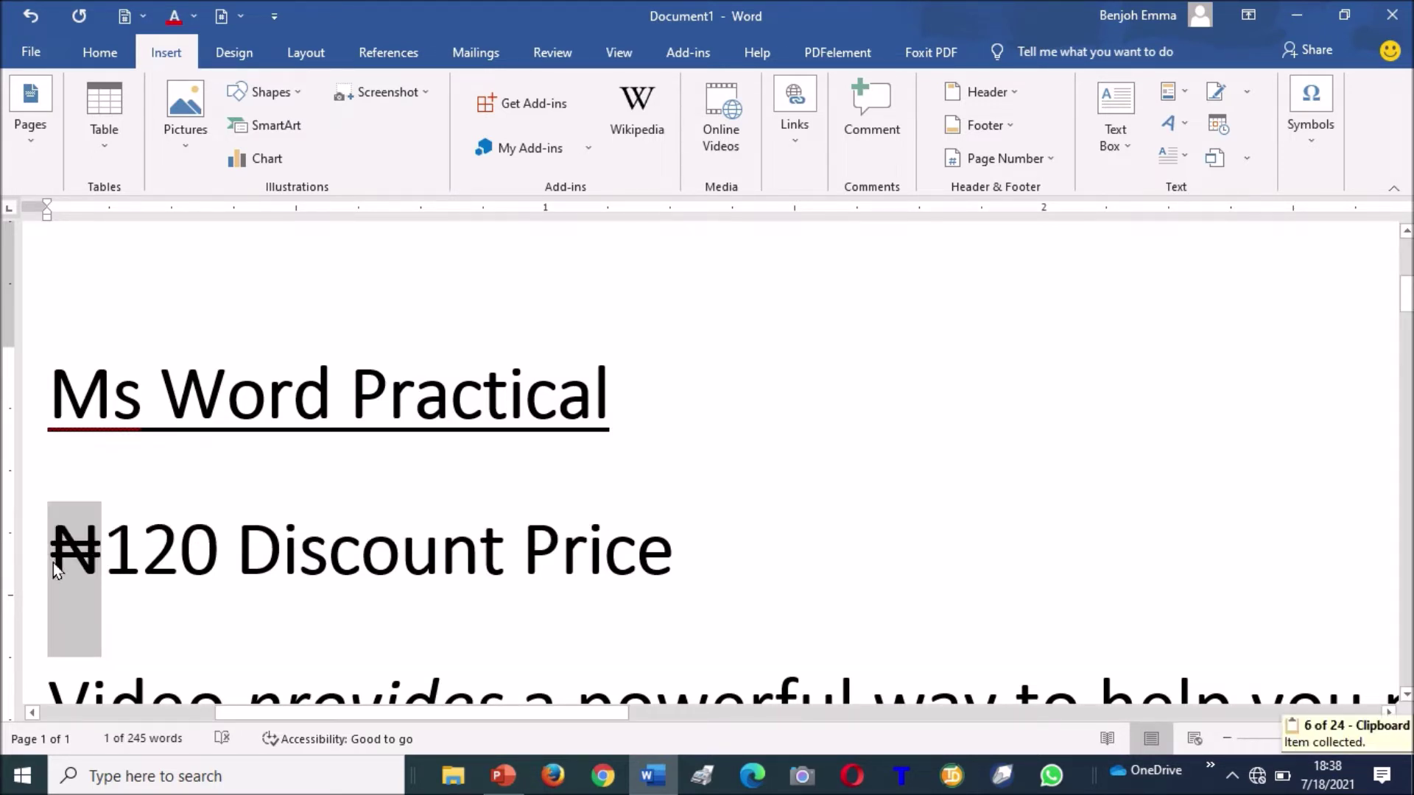
{"action": "left_click", "coordinate": [721, 554]}
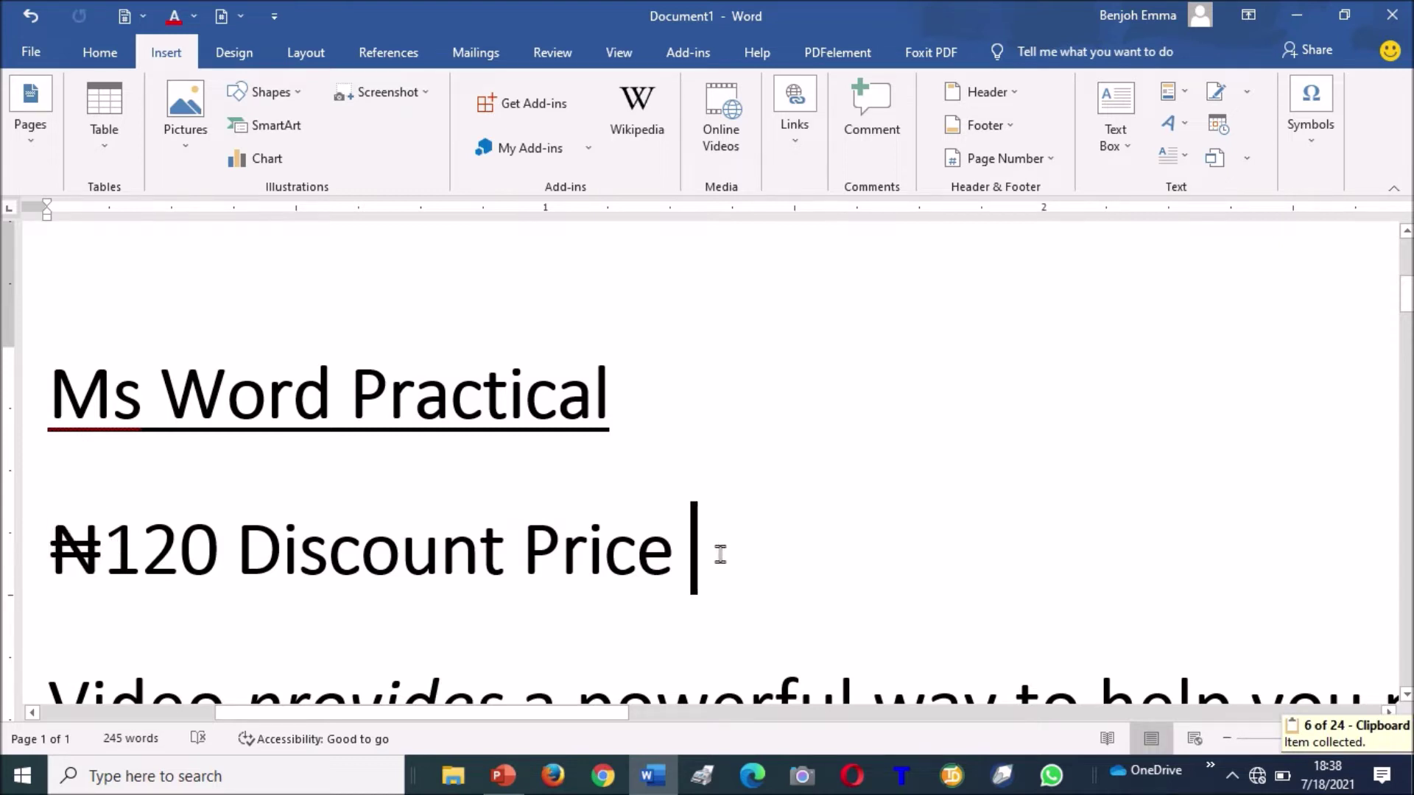
{"action": "key", "text": "ctrl+v"}
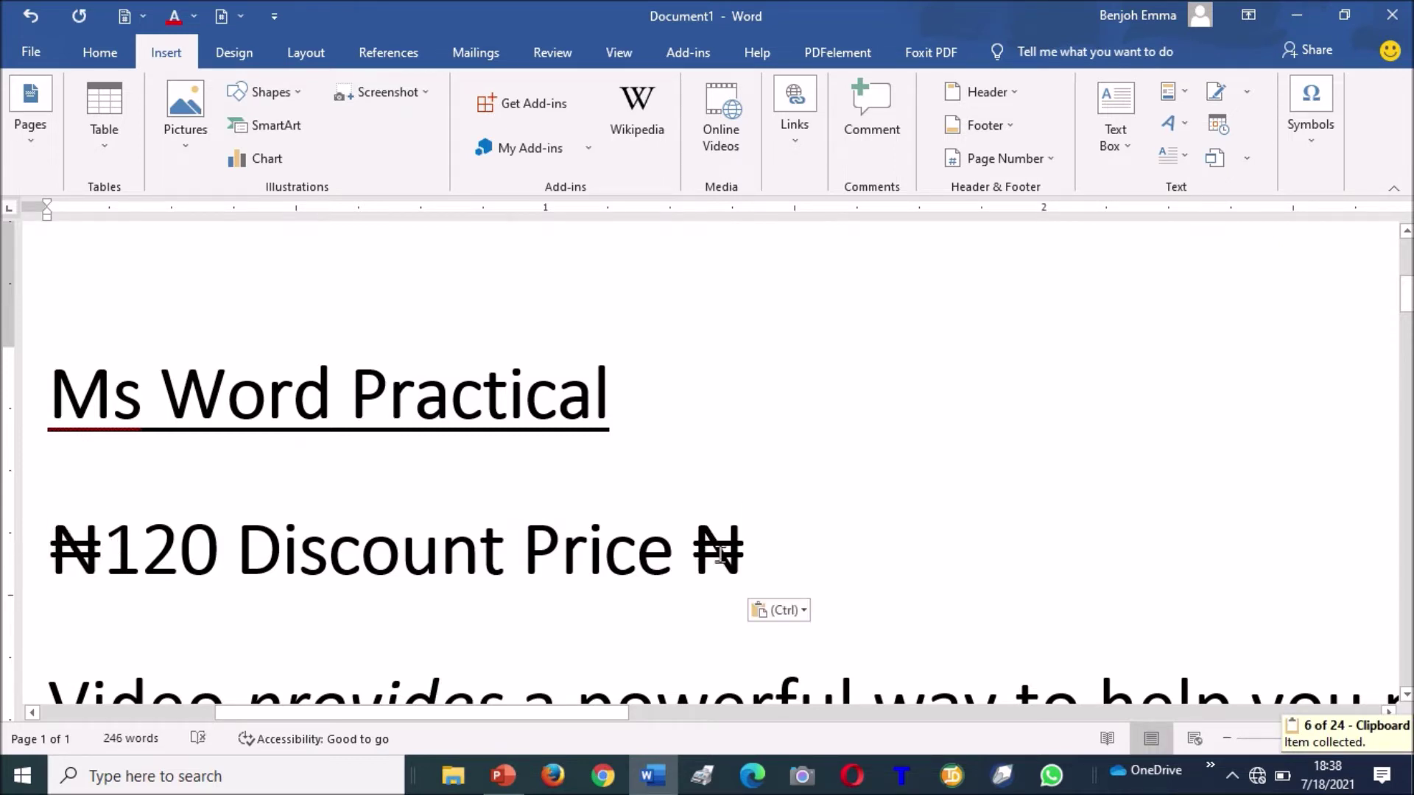
{"action": "type", "text": "100"}
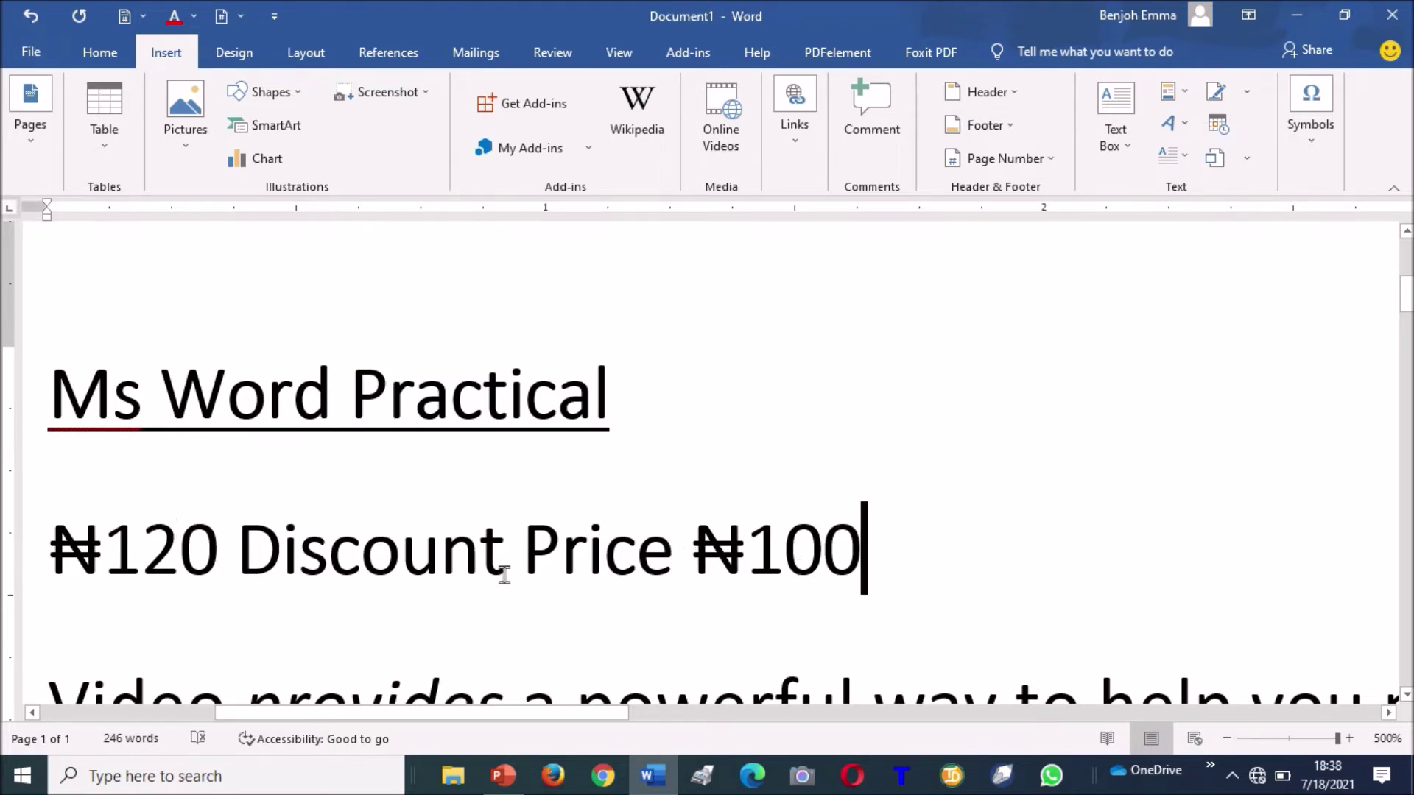
Delete 'Discount Price' and strike through the old price ₦120.
{"action": "left_click_drag", "start_coordinate": [675, 559], "coordinate": [377, 525]}
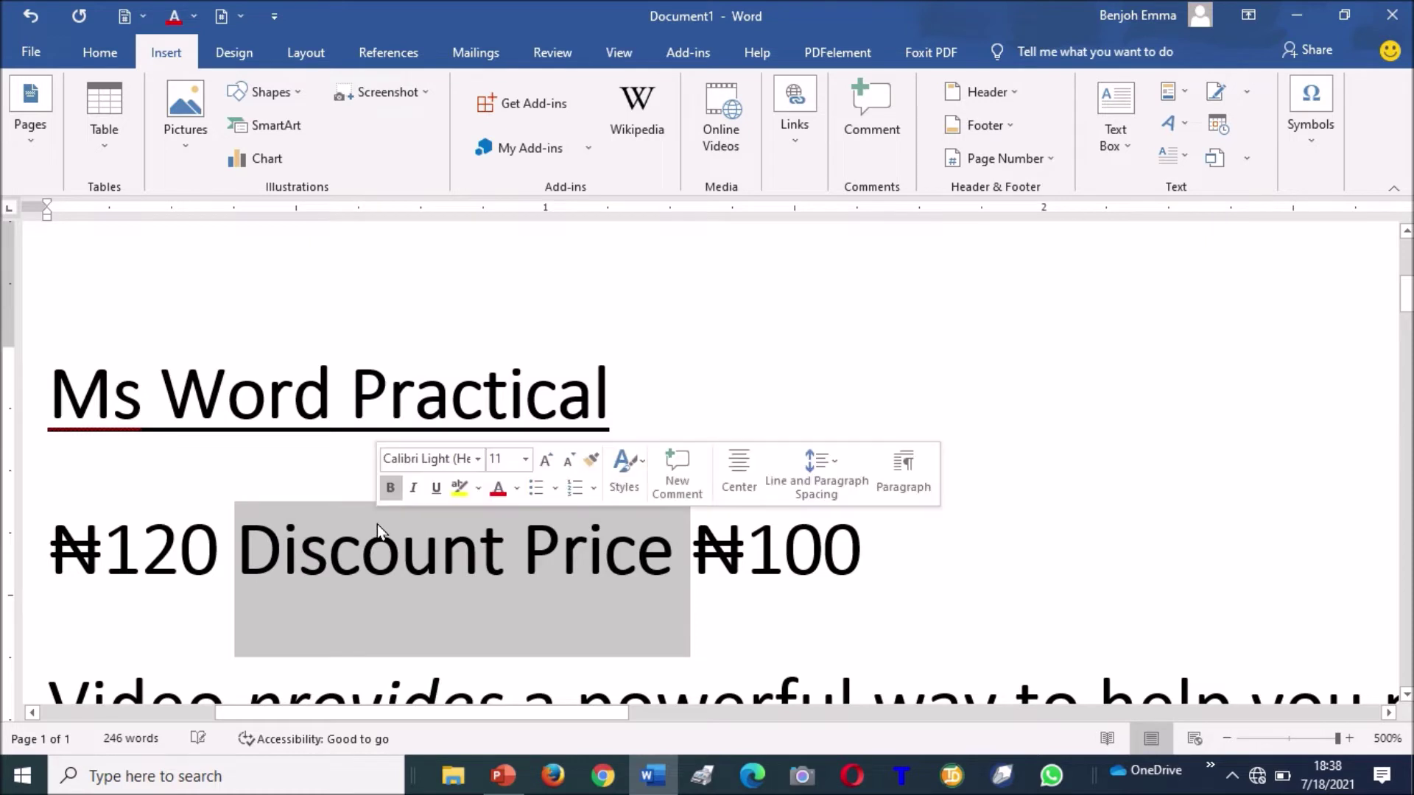
{"action": "key", "text": "Delete"}
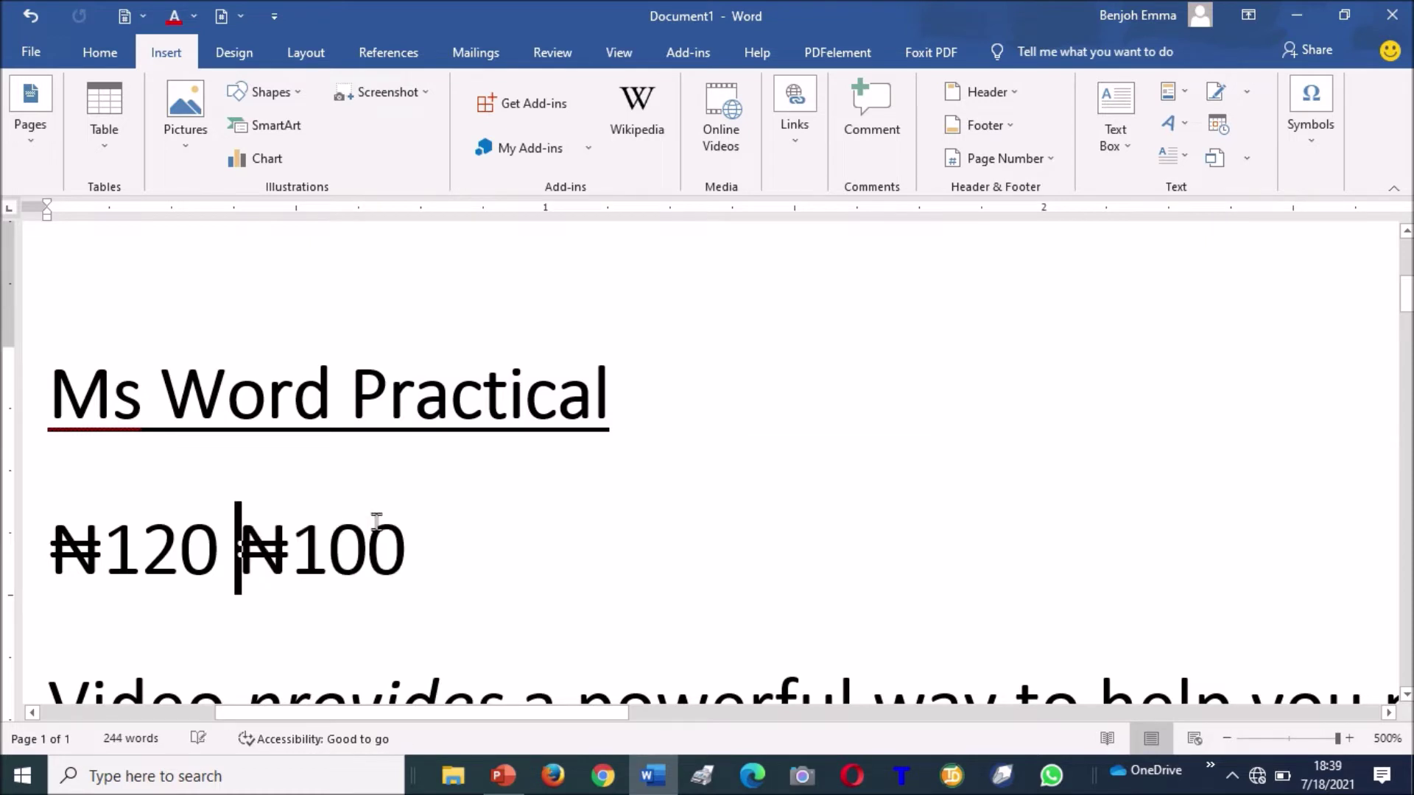
{"action": "left_click_drag", "start_coordinate": [218, 541], "coordinate": [15, 552]}
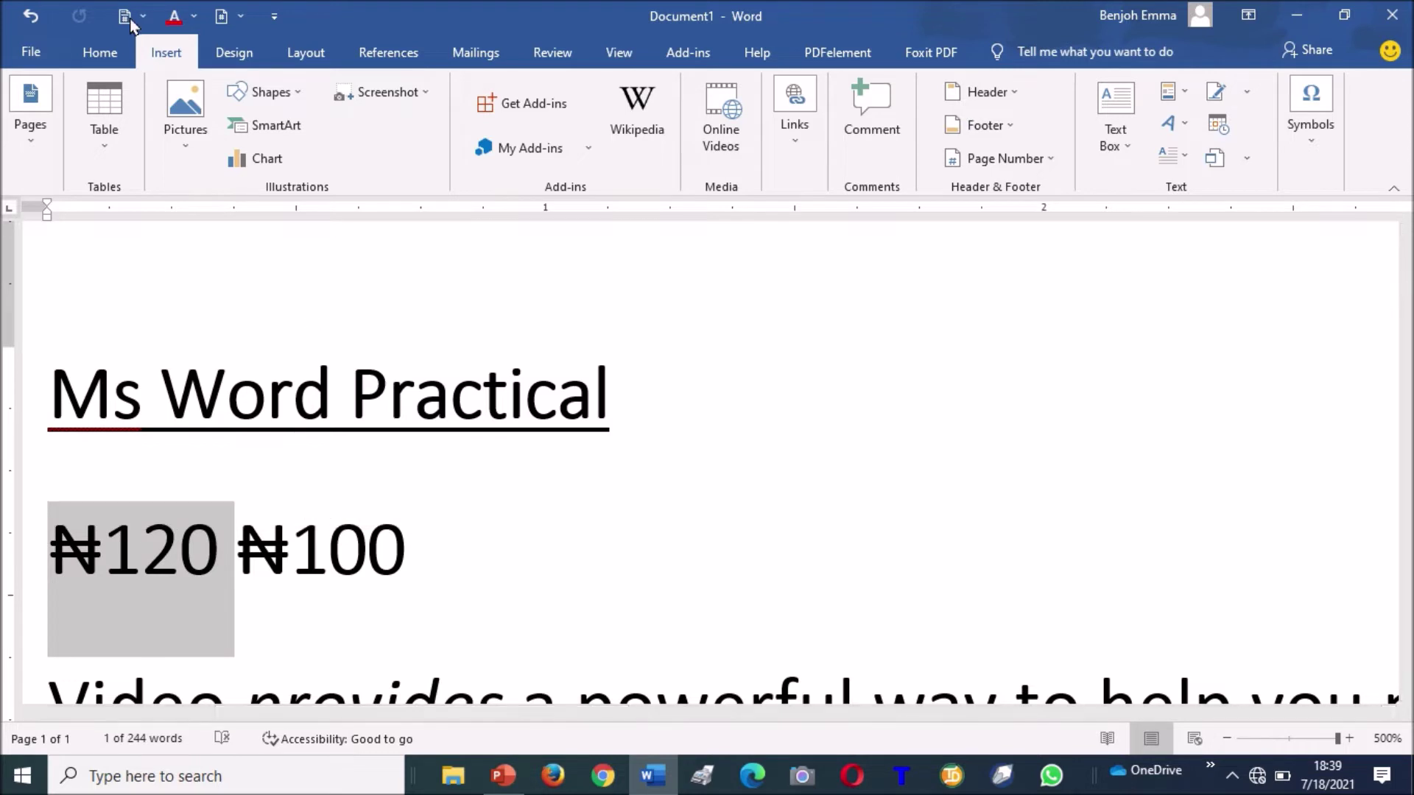
{"action": "left_click", "coordinate": [98, 50]}
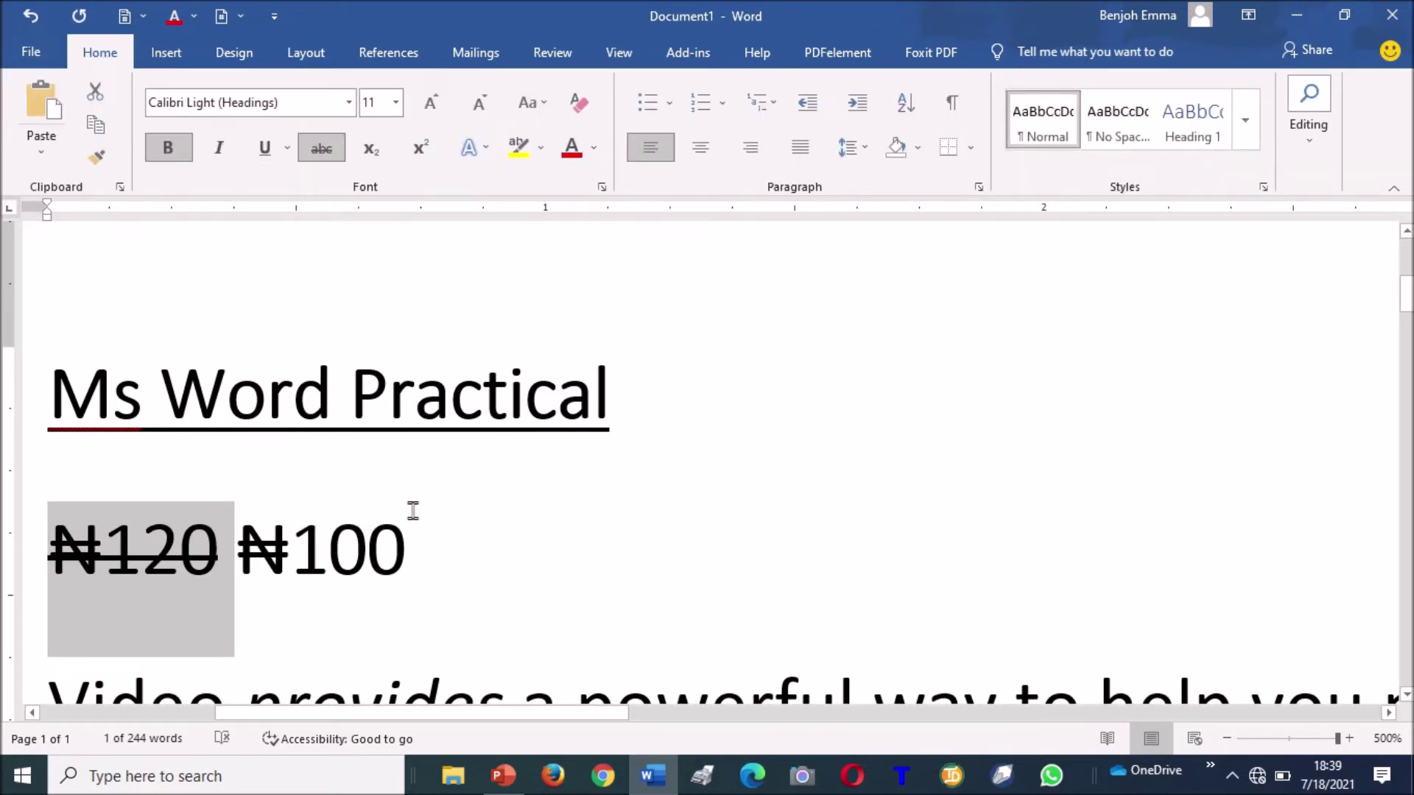
{"action": "left_click", "coordinate": [367, 545]}
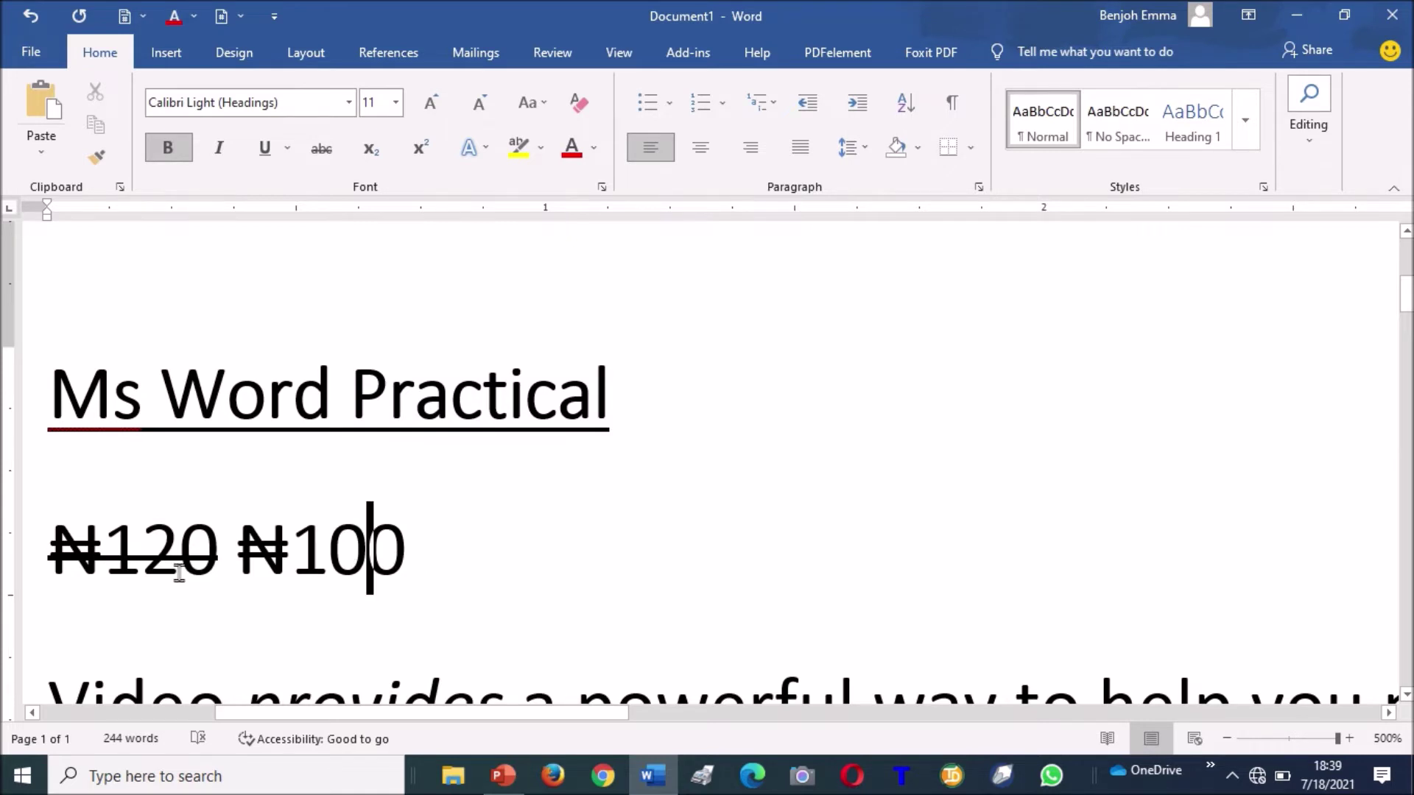
{"action": "key", "text": "ctrl+z"}
{"action": "left_click", "coordinate": [228, 582]}
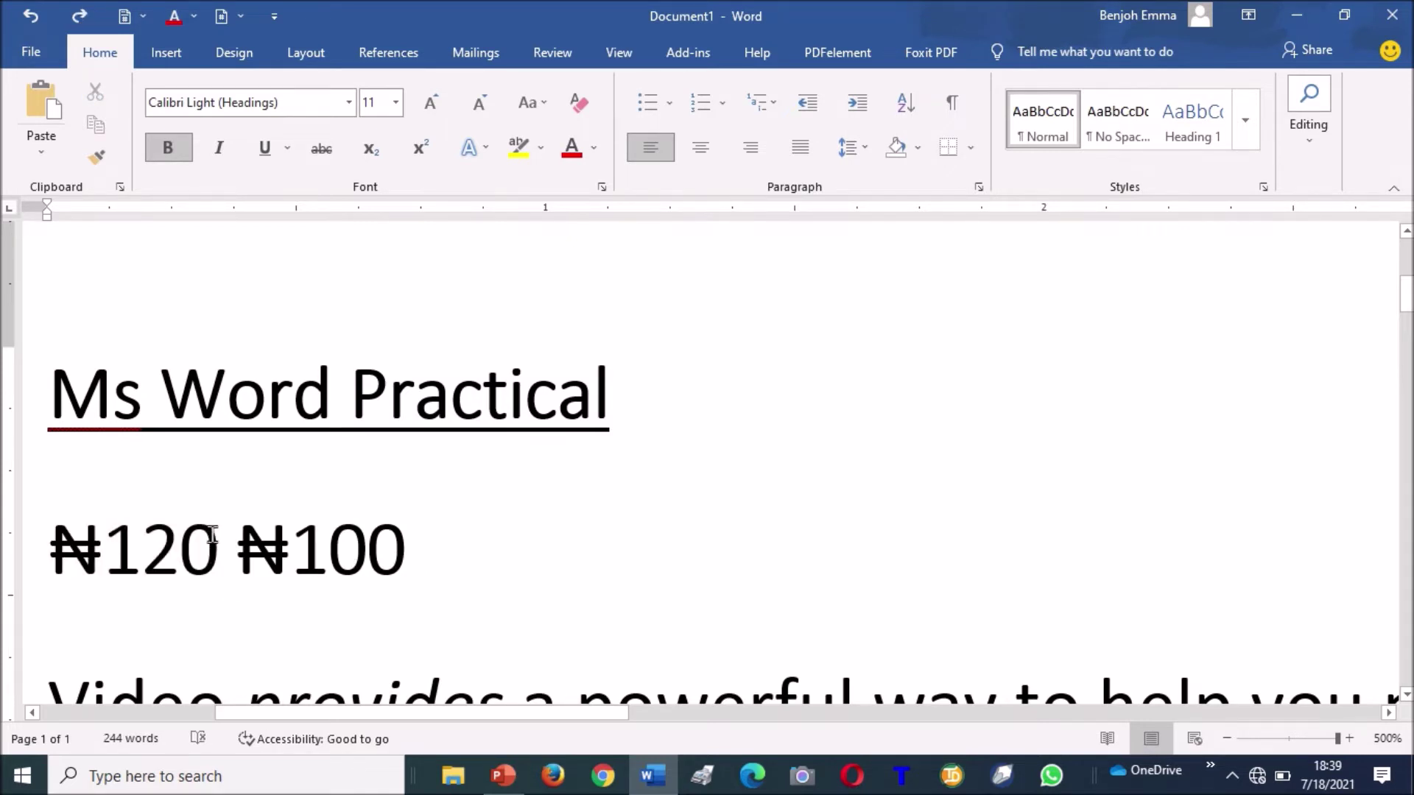
{"action": "left_click_drag", "start_coordinate": [234, 560], "coordinate": [48, 560]}
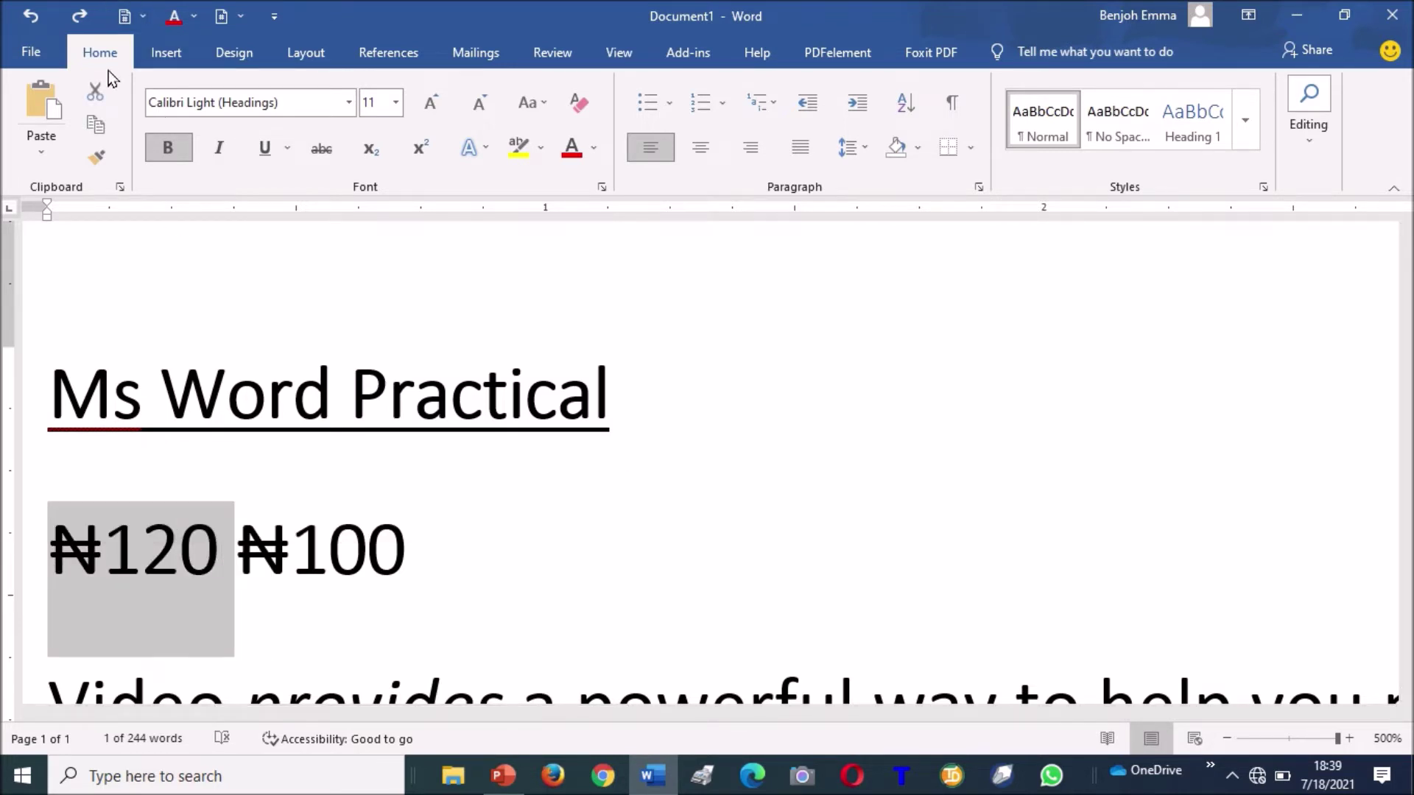
{"action": "left_click", "coordinate": [321, 150]}
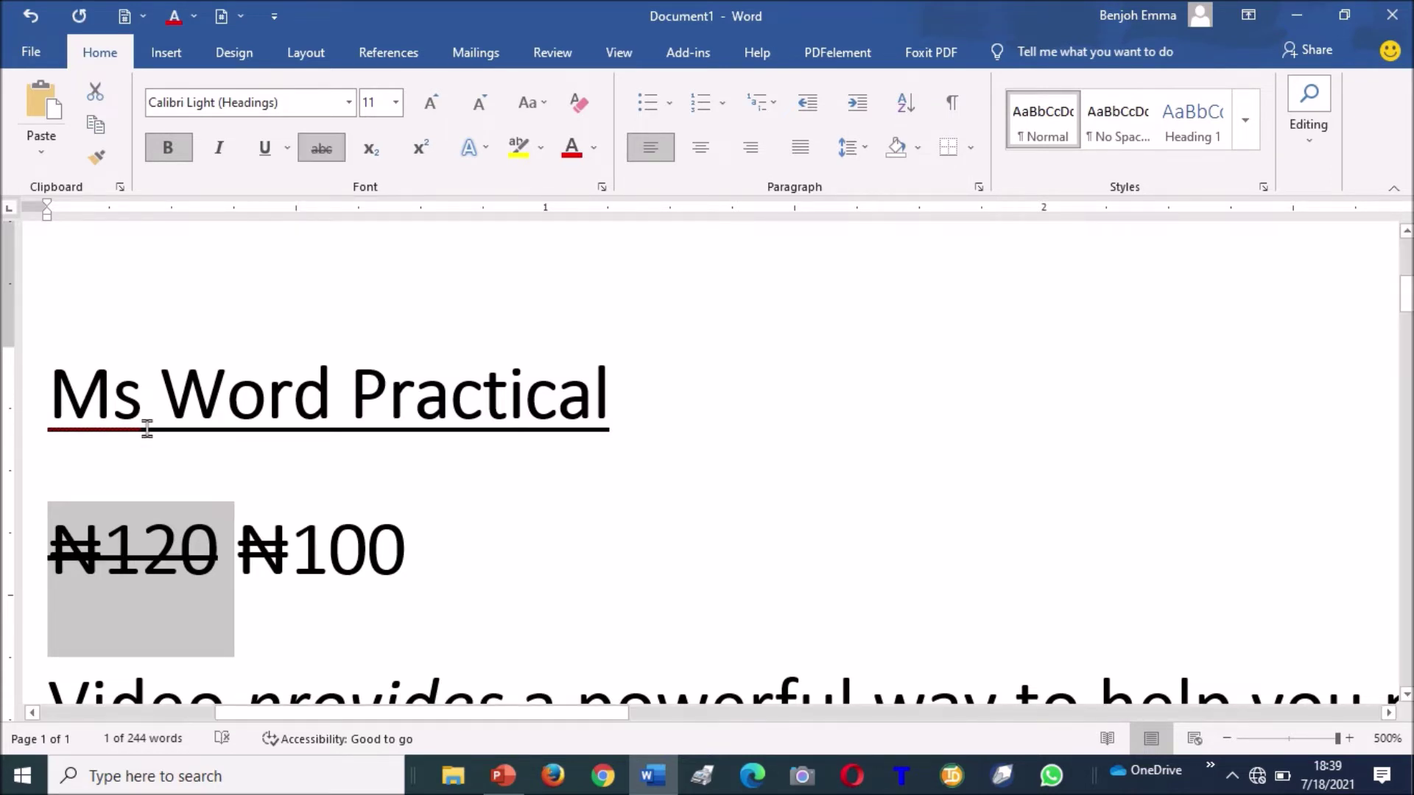
{"action": "left_click", "coordinate": [469, 622]}
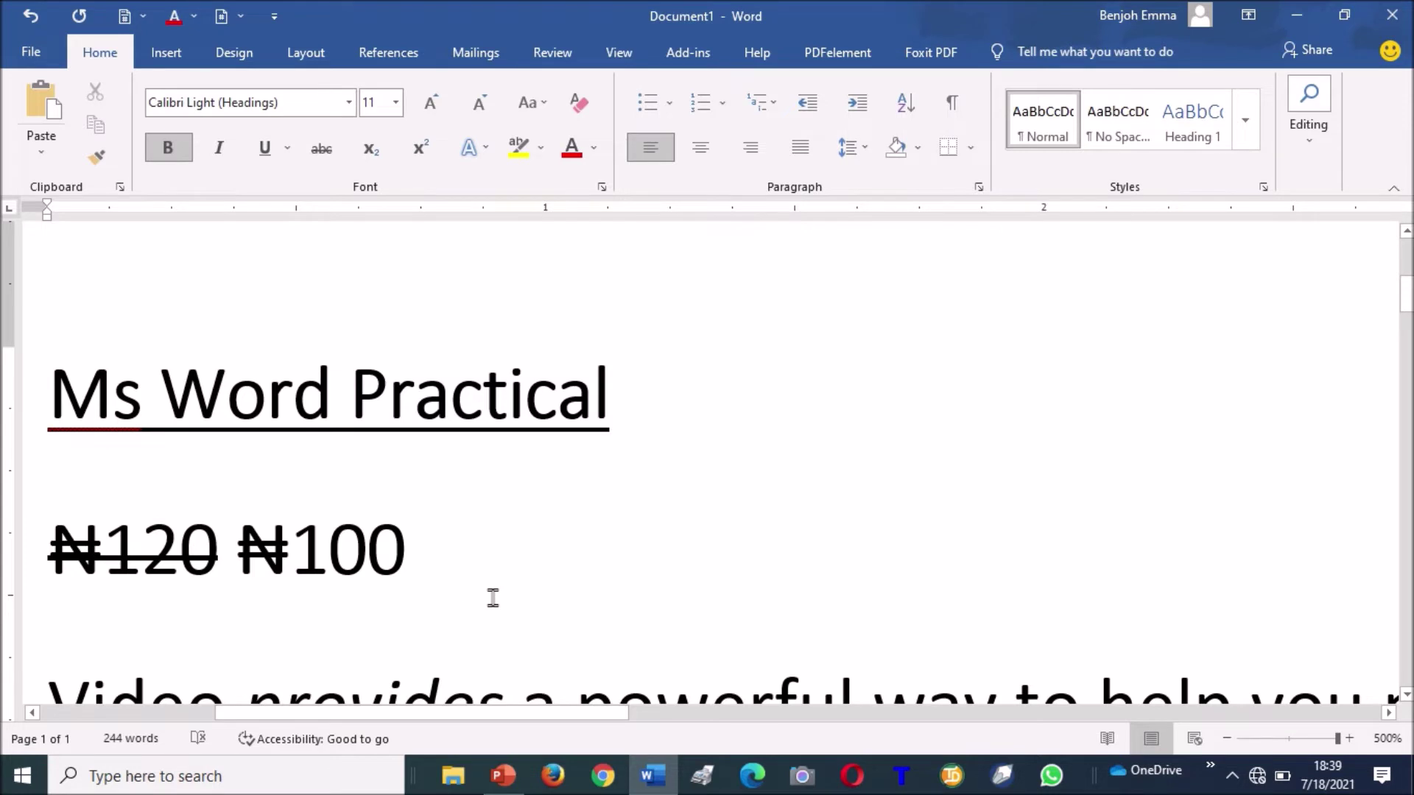
Type 22 after the prices and make its second 2 a subscript.
{"action": "type", "text": "22"}
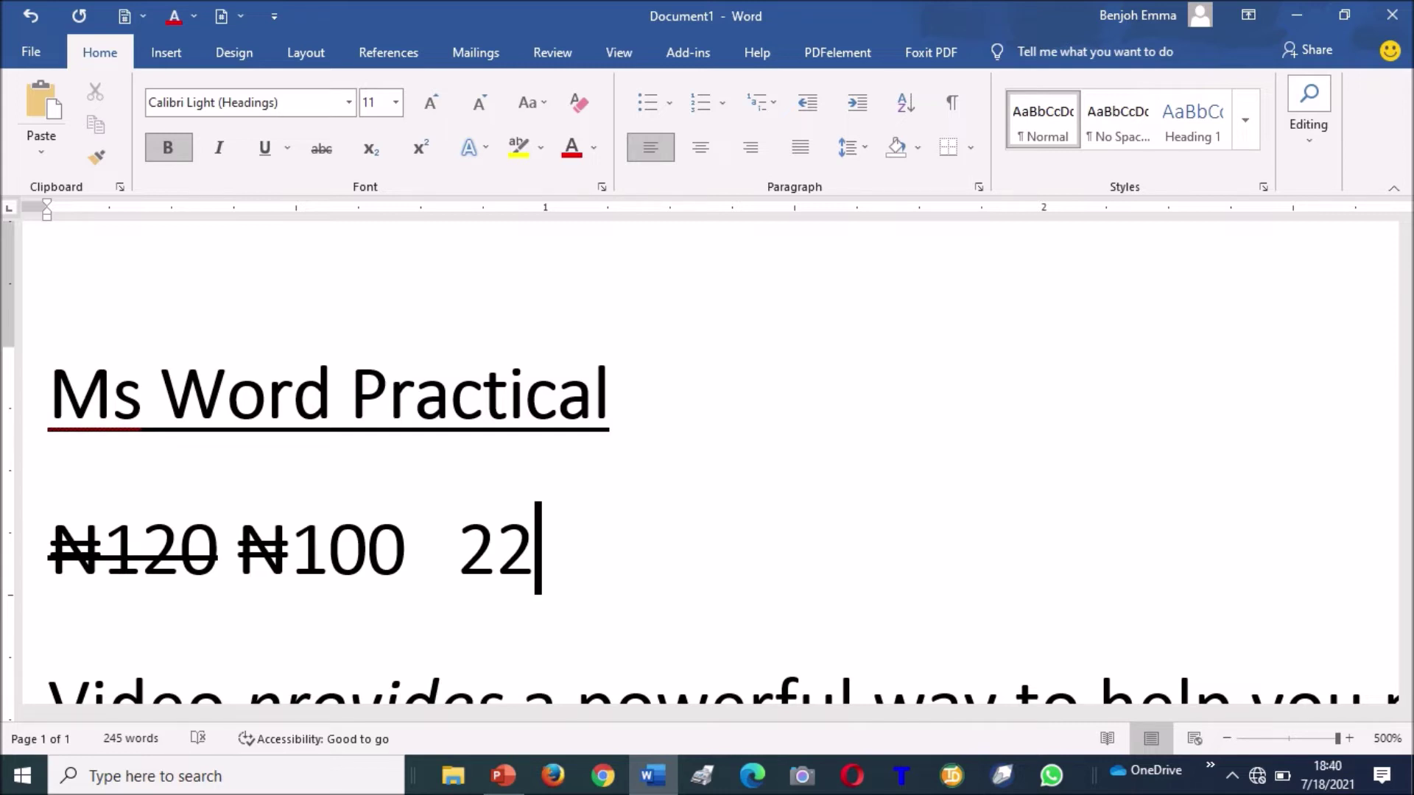
{"action": "left_click", "coordinate": [492, 598], "text": "shift"}
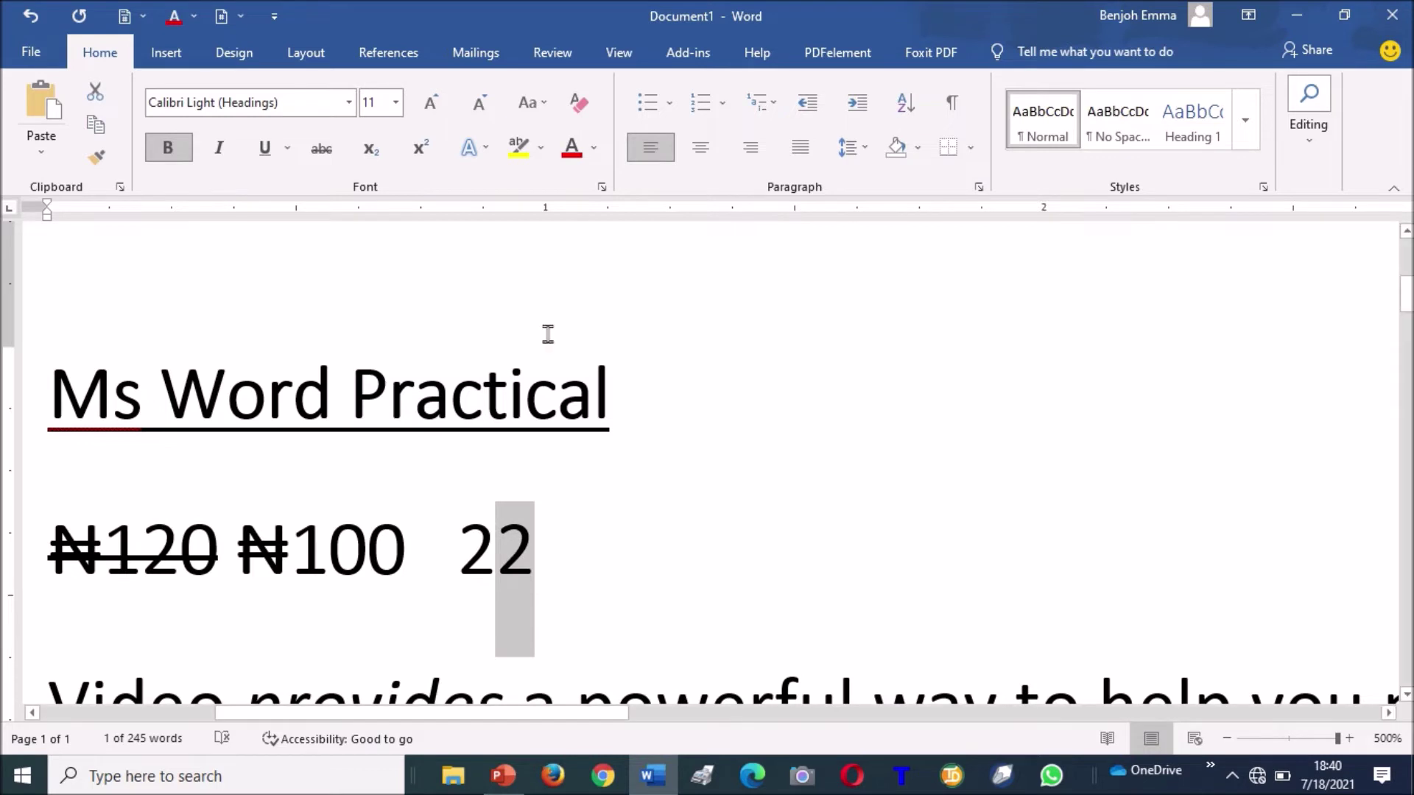
{"action": "left_click", "coordinate": [379, 153]}
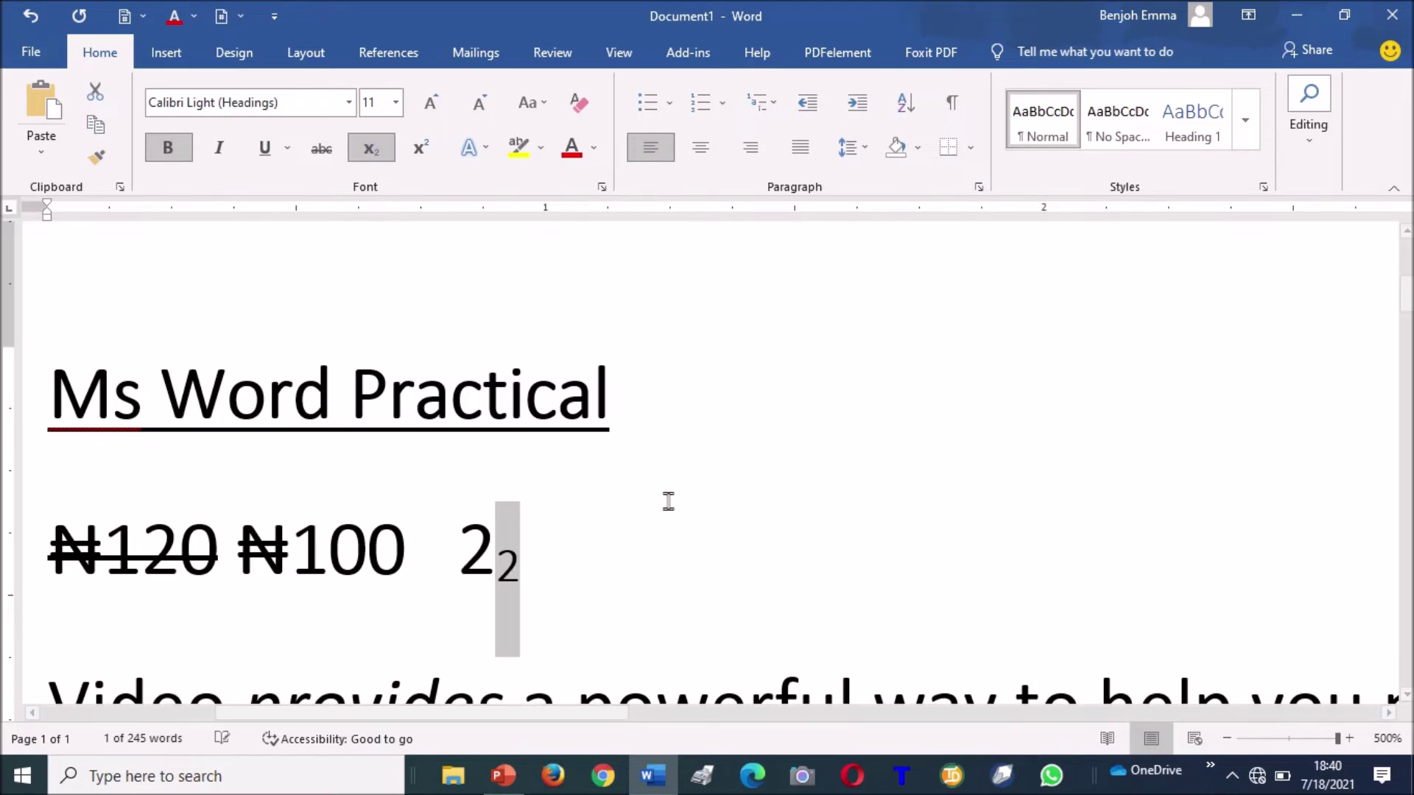
{"action": "left_click", "coordinate": [589, 526]}
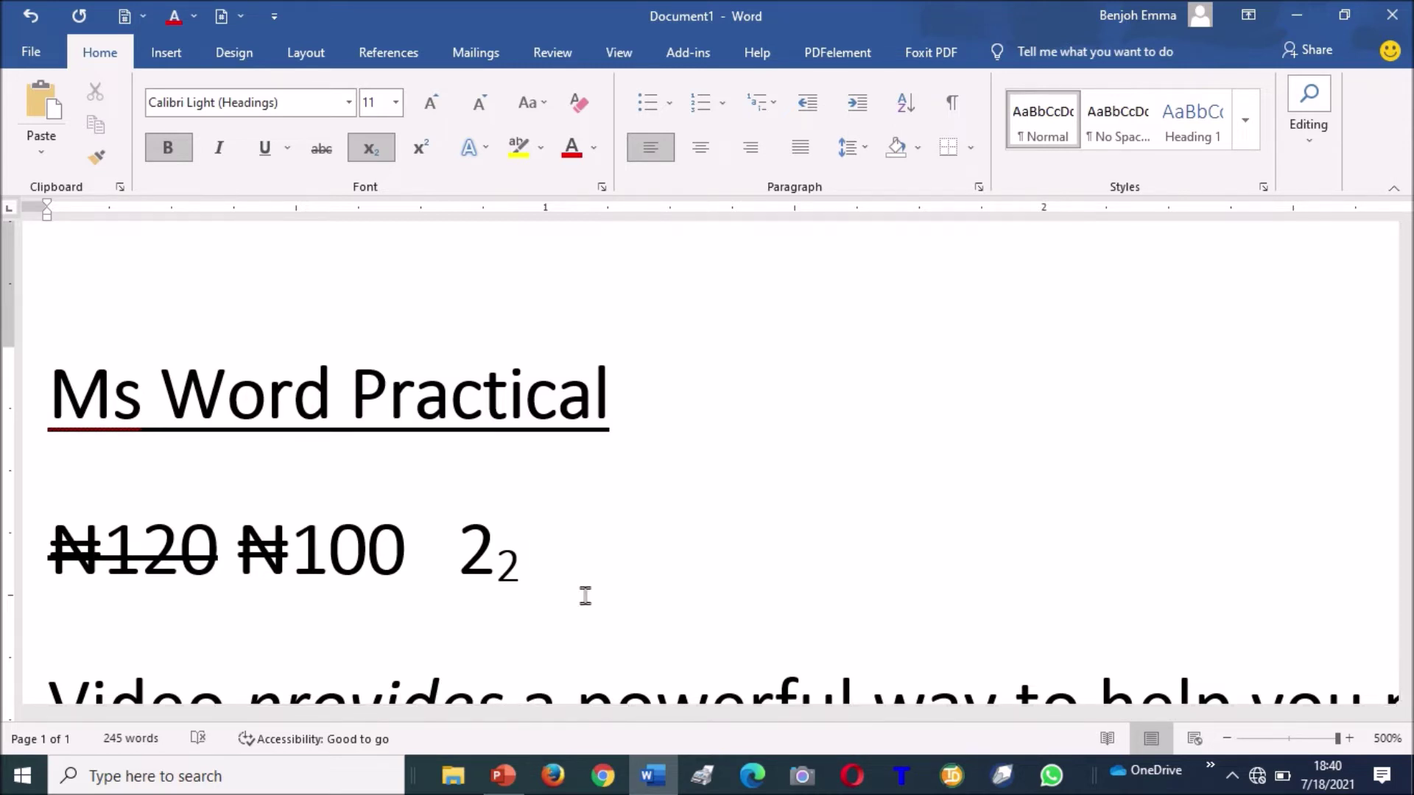
Type another 22 and make its last 2 a superscript.
{"action": "key", "text": "ctrl+shift+equal"}
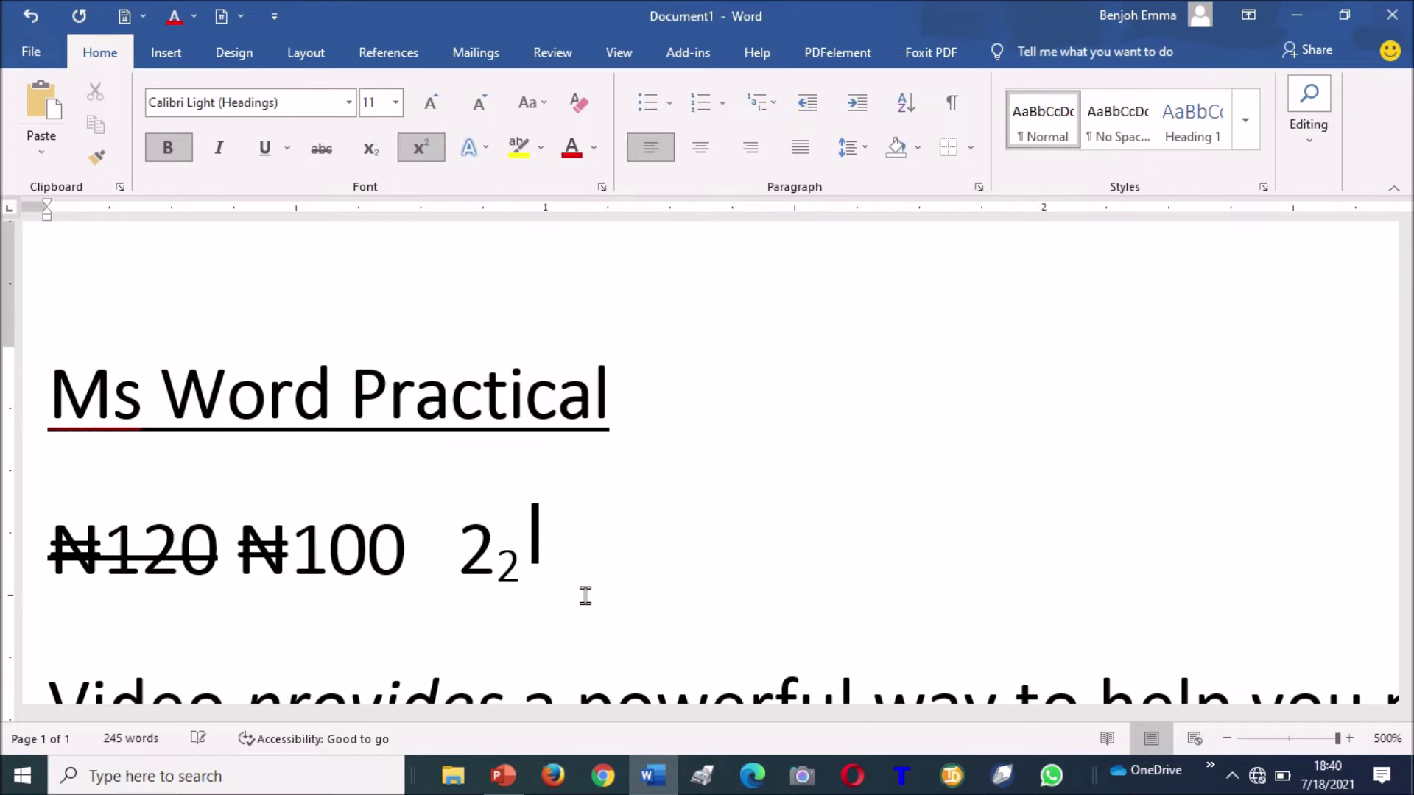
{"action": "key", "text": "ctrl+shift+equal"}
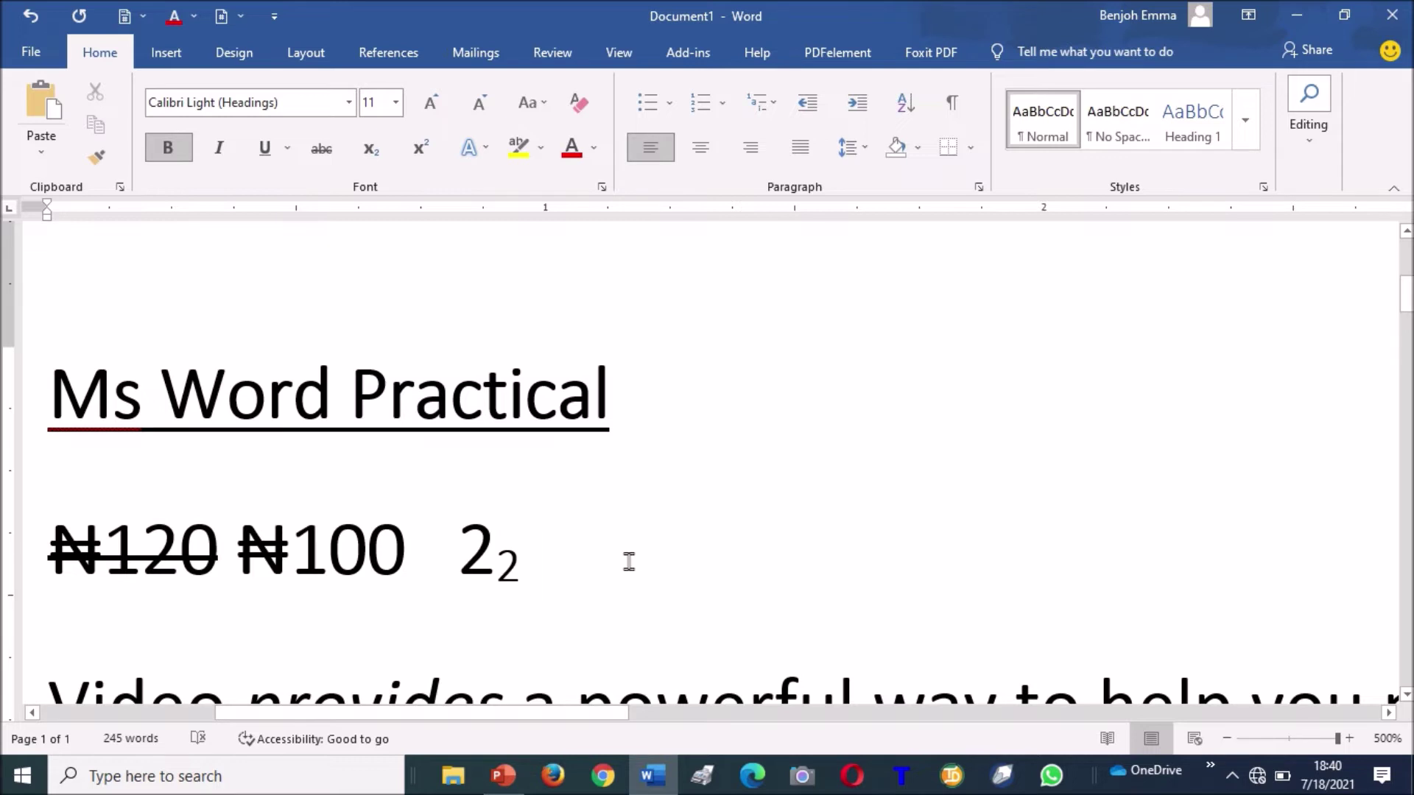
{"action": "type", "text": "22"}
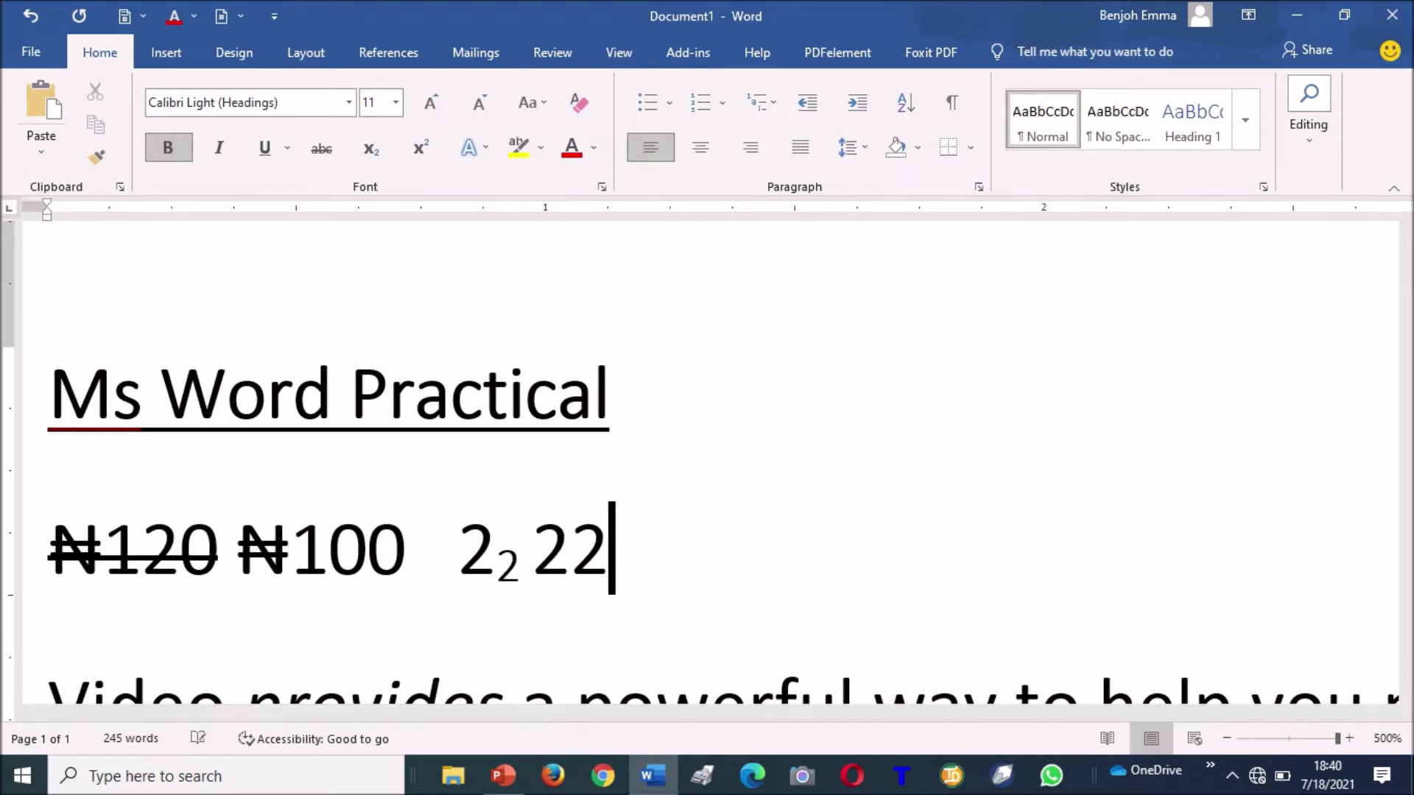
{"action": "key", "text": "shift+Left"}
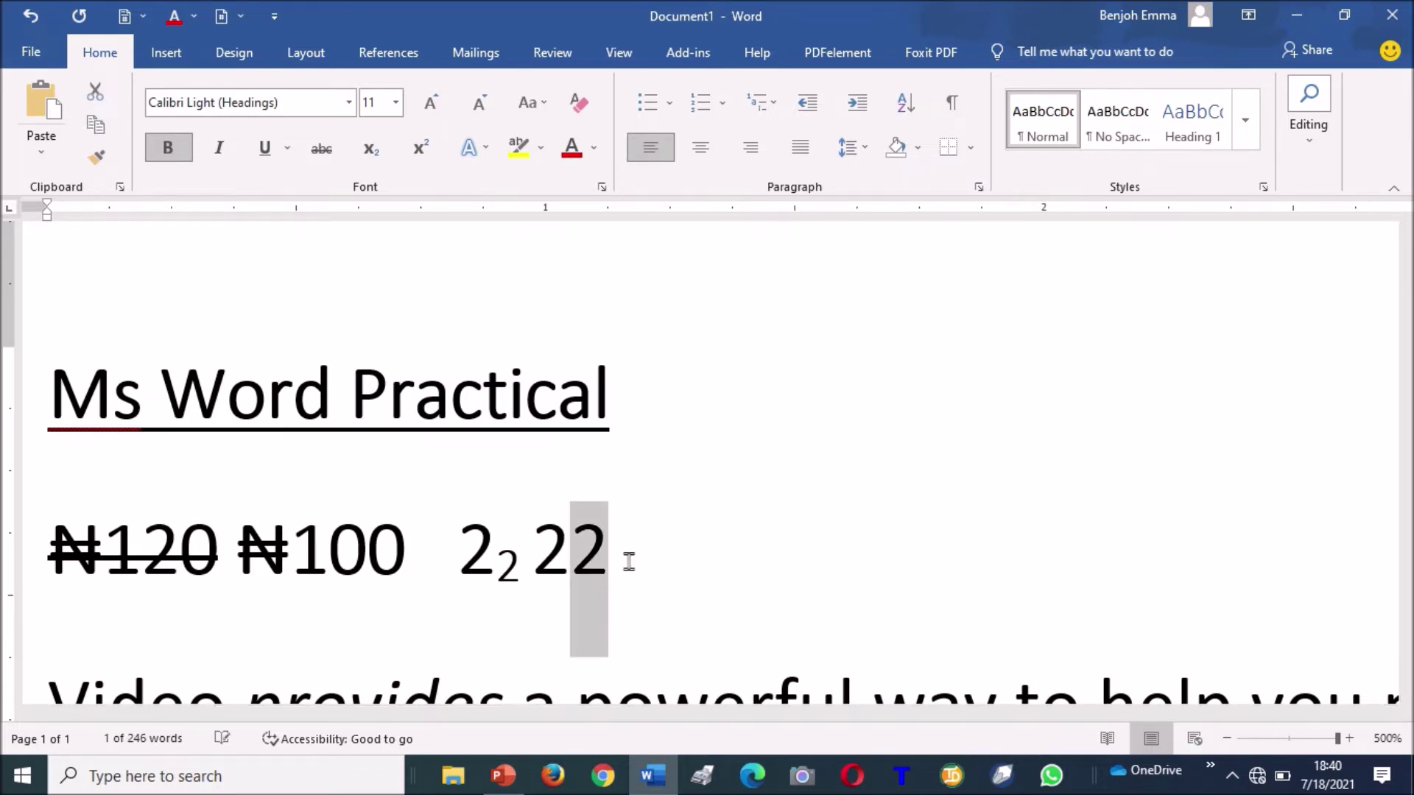
{"action": "left_click", "coordinate": [428, 148]}
{"action": "left_click", "coordinate": [720, 532]}
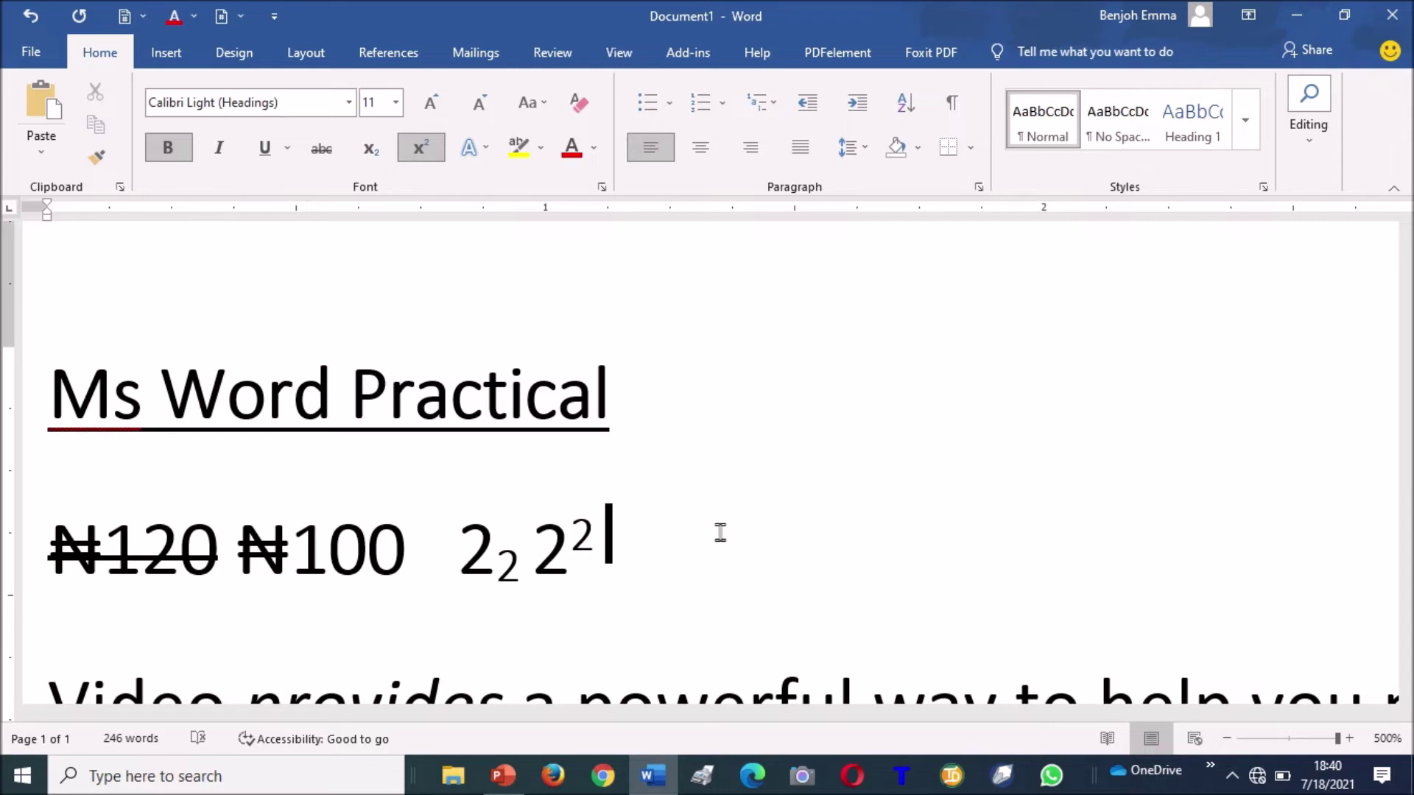
{"action": "key", "text": "ctrl+equal"}
{"action": "key", "text": "ctrl+equal"}
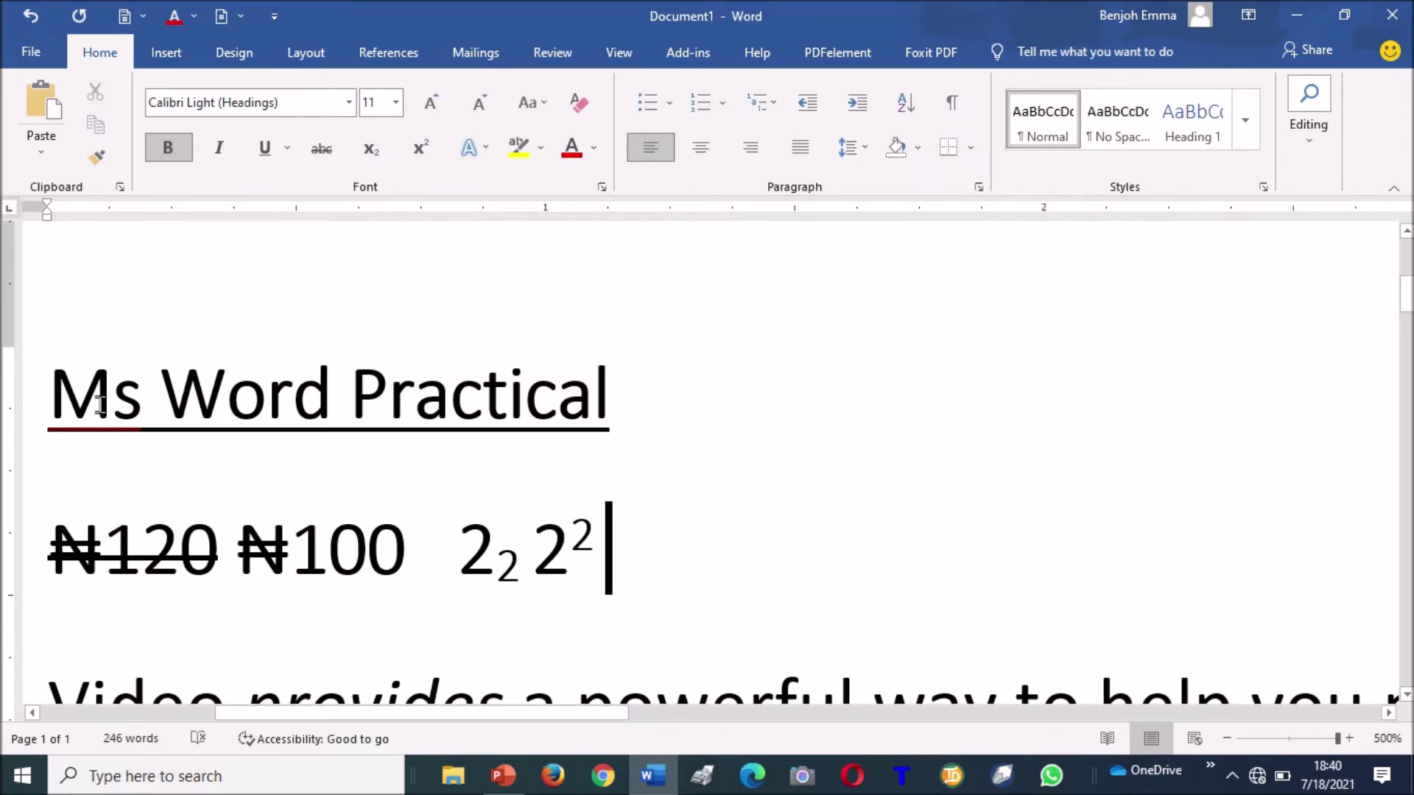
Apply the black-fill, white-outline, blue hard shadow text effect to 'Ms Word Practical'.
{"action": "left_click_drag", "start_coordinate": [50, 395], "coordinate": [600, 387]}
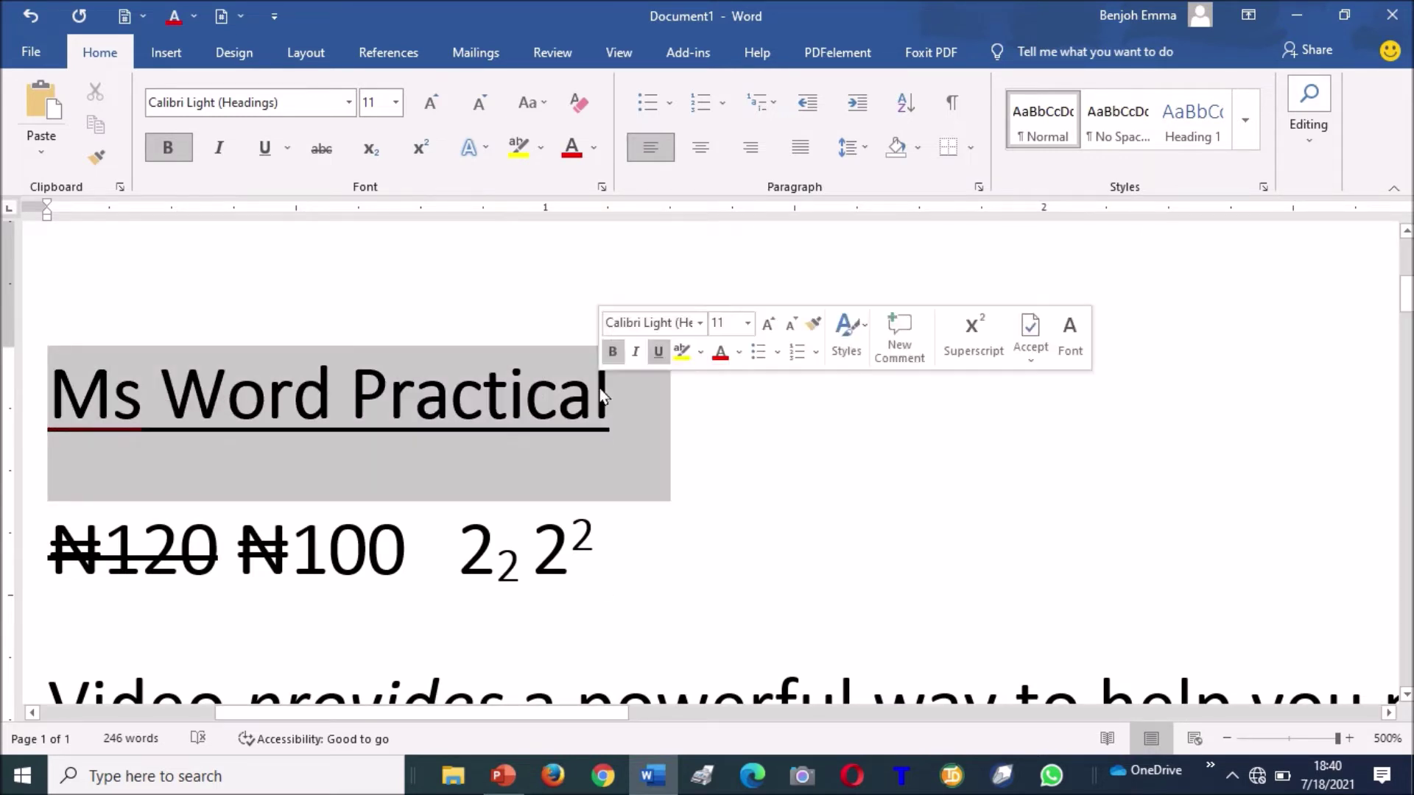
{"action": "left_click", "coordinate": [486, 149]}
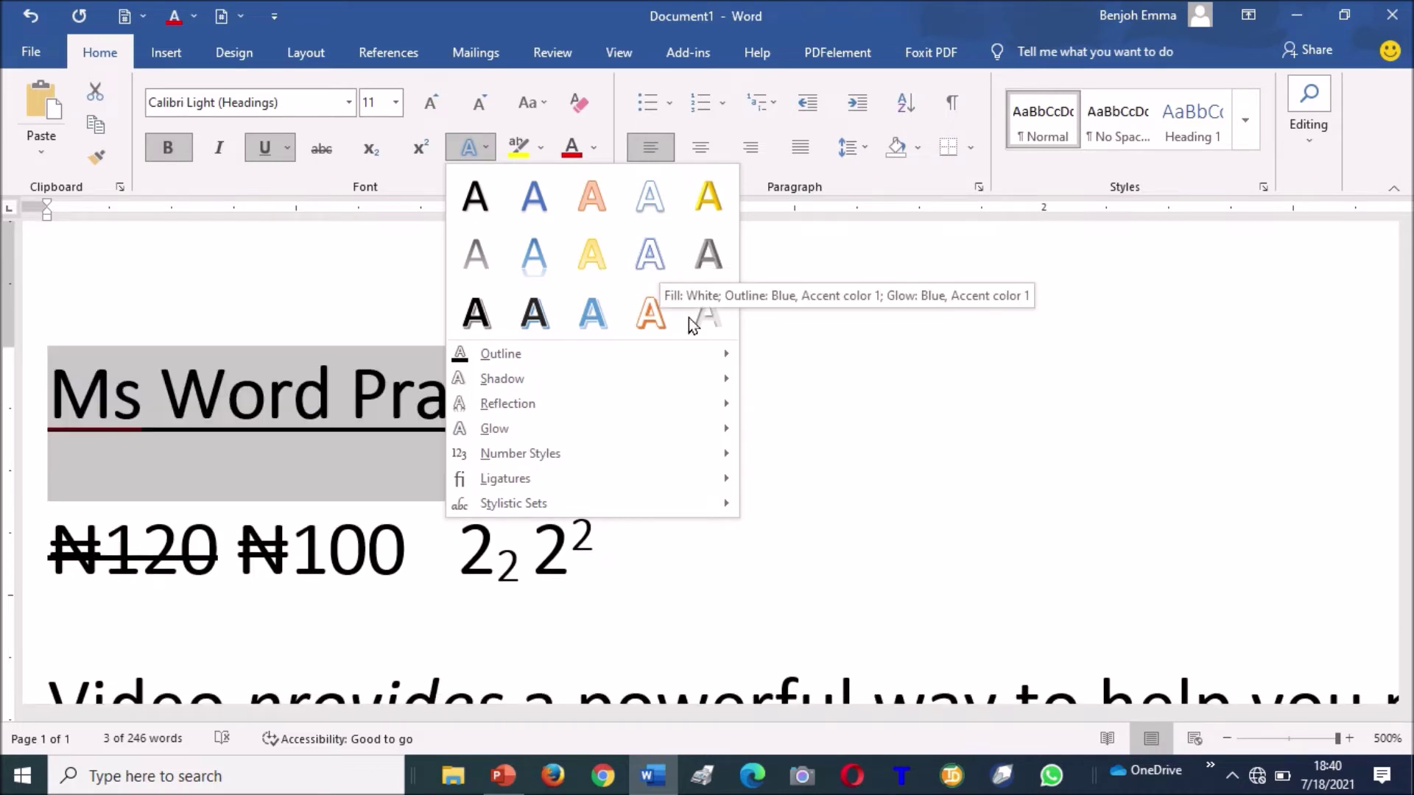
{"action": "left_click", "coordinate": [534, 318]}
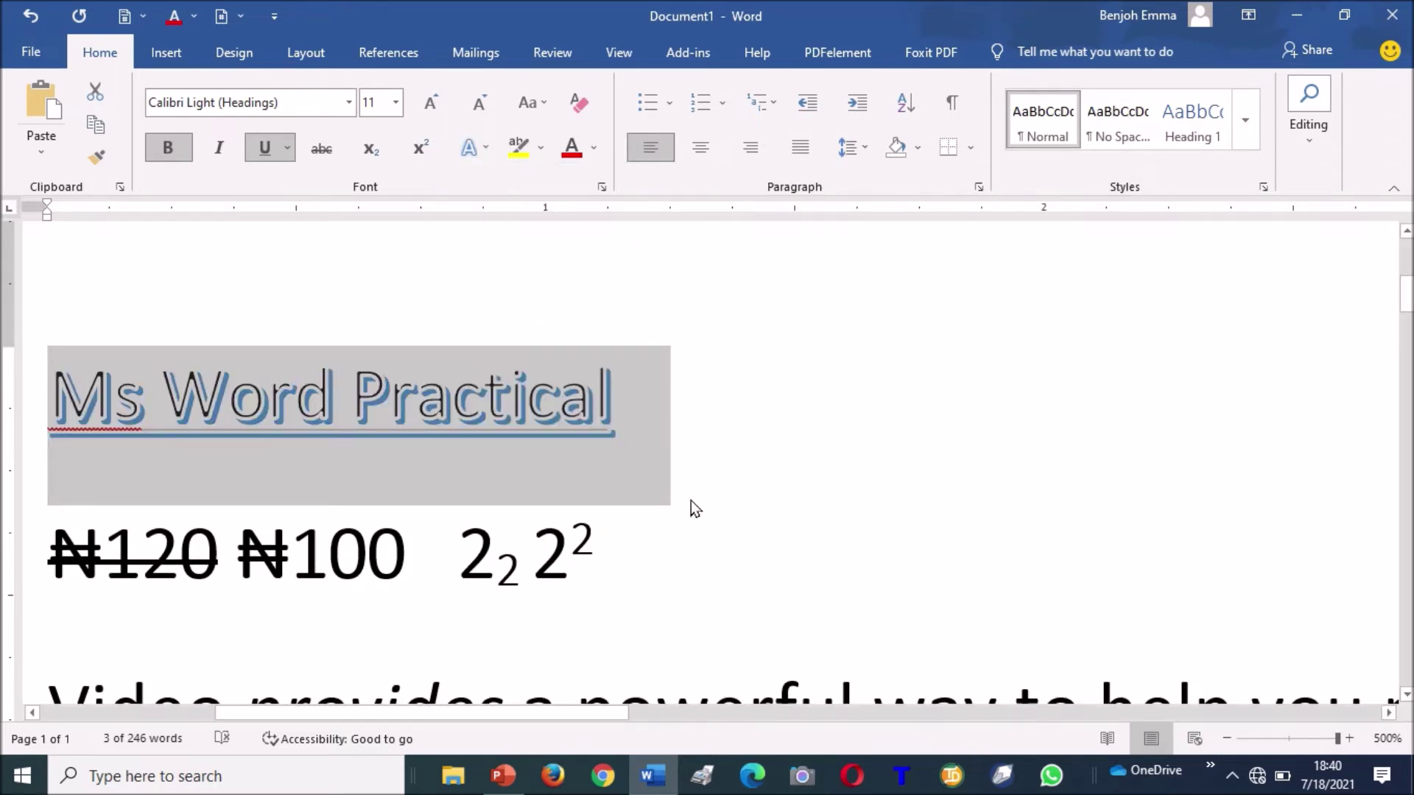
{"action": "left_click", "coordinate": [691, 504]}
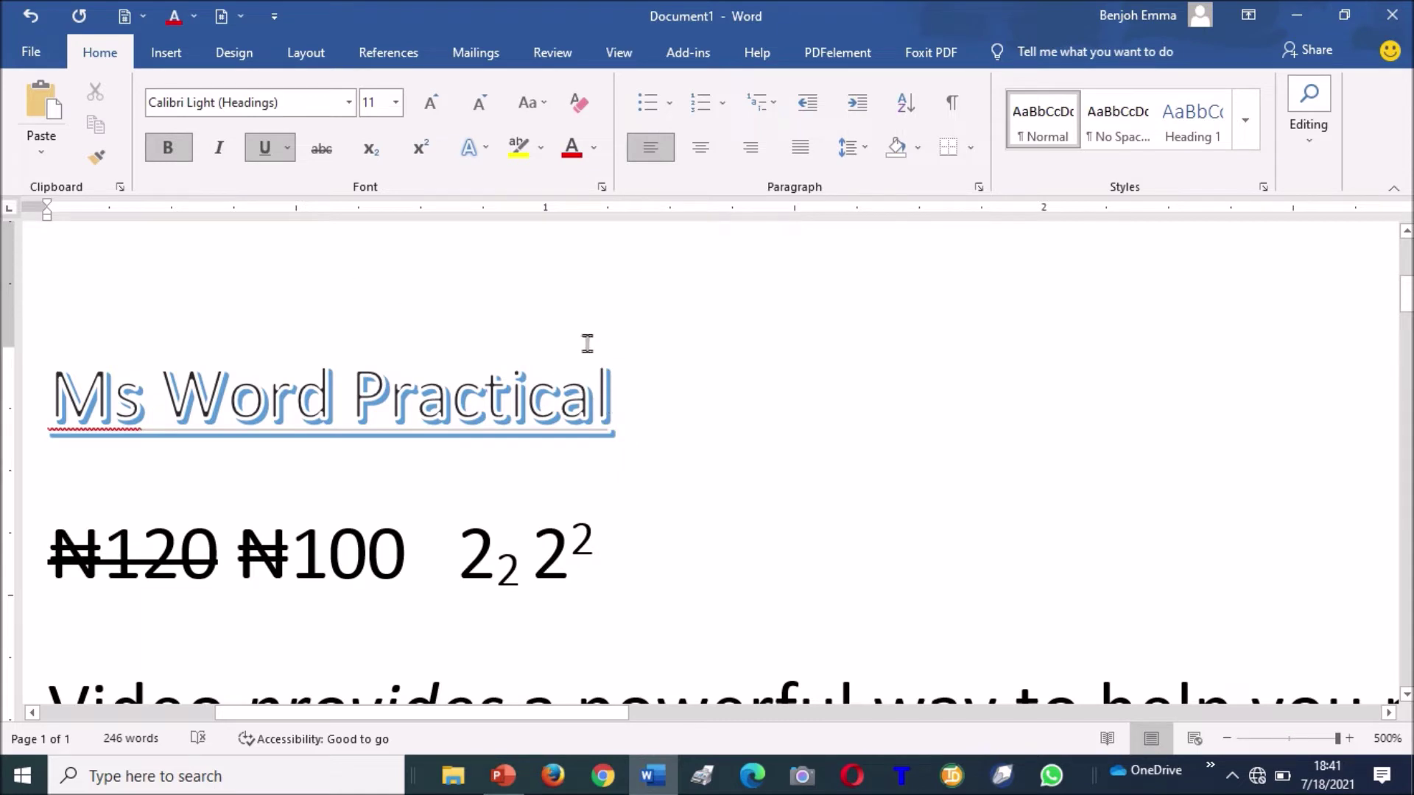
Apply a Blue text highlight behind the 'Ms Word Practical' heading.
{"action": "left_click_drag", "start_coordinate": [44, 372], "coordinate": [540, 359]}
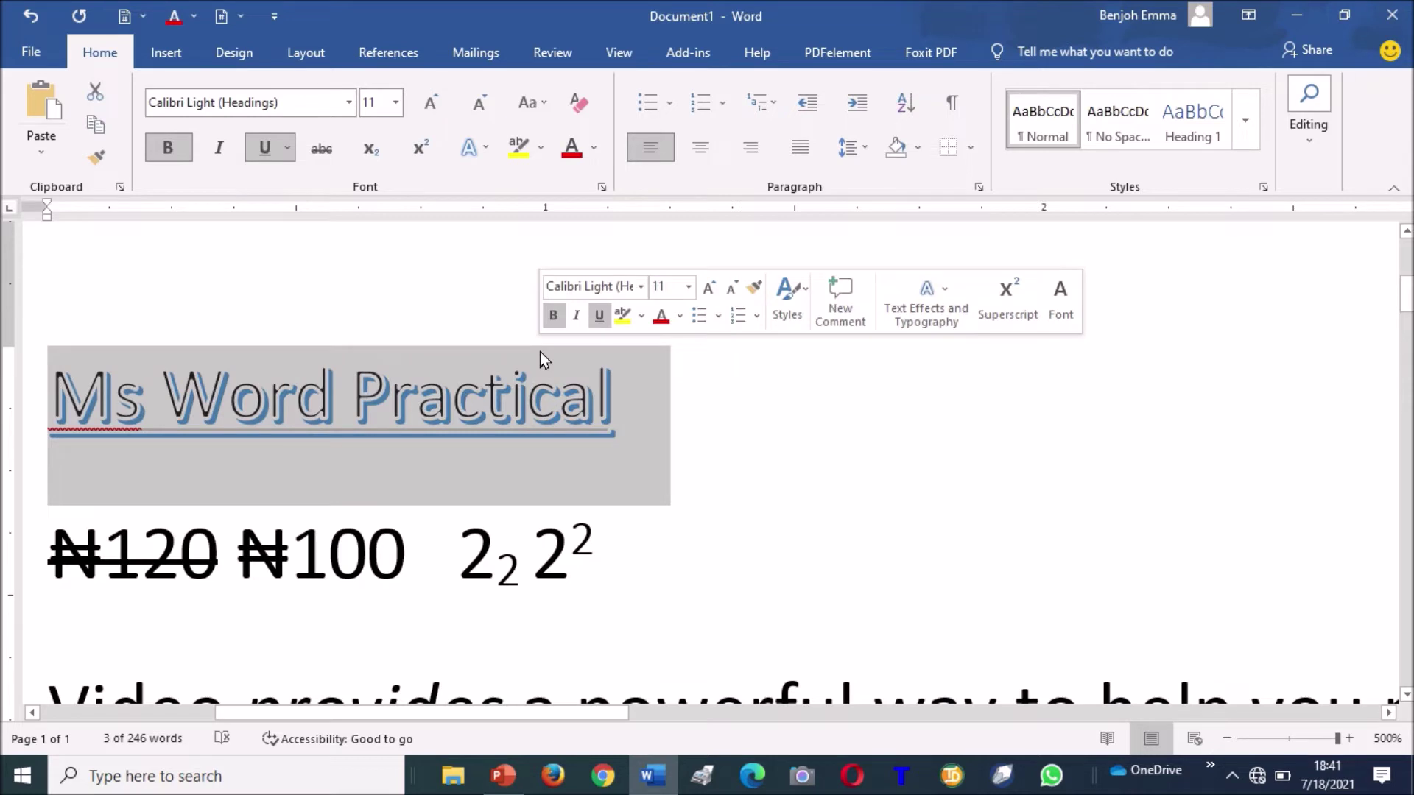
{"action": "left_click", "coordinate": [542, 152]}
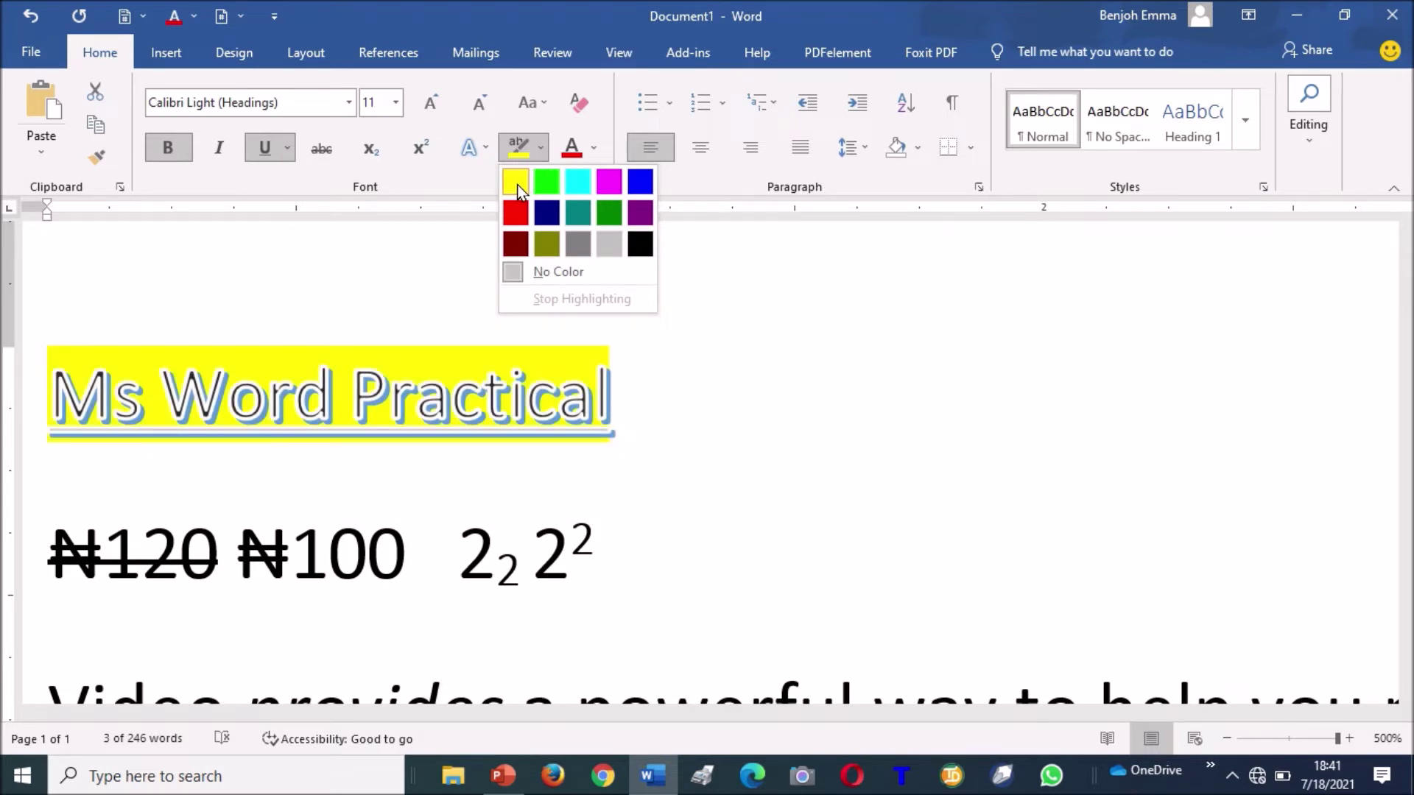
{"action": "left_click", "coordinate": [635, 186]}
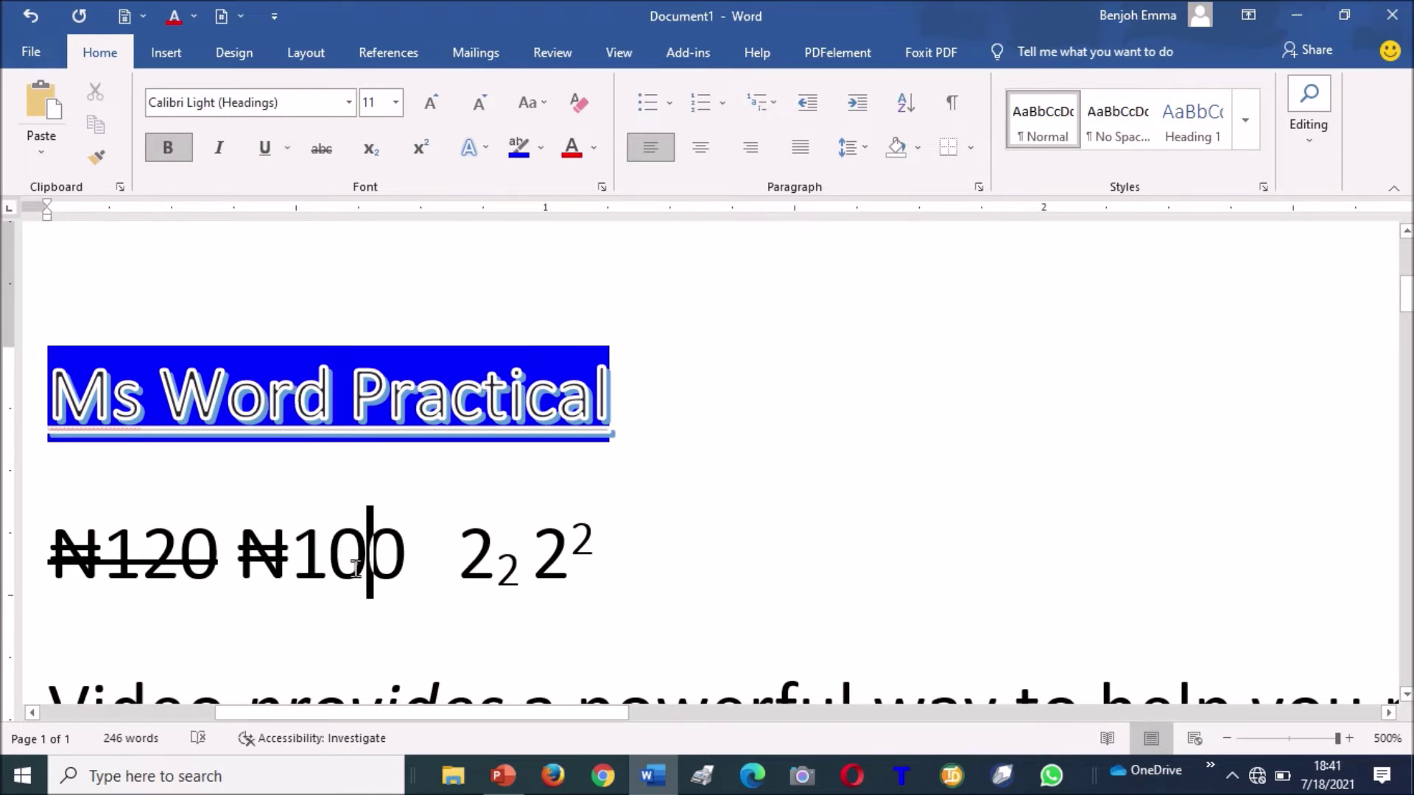
Colour the paragraph's opening words 'Video provides' red, leaving the rest black.
{"action": "key", "text": "Down"}
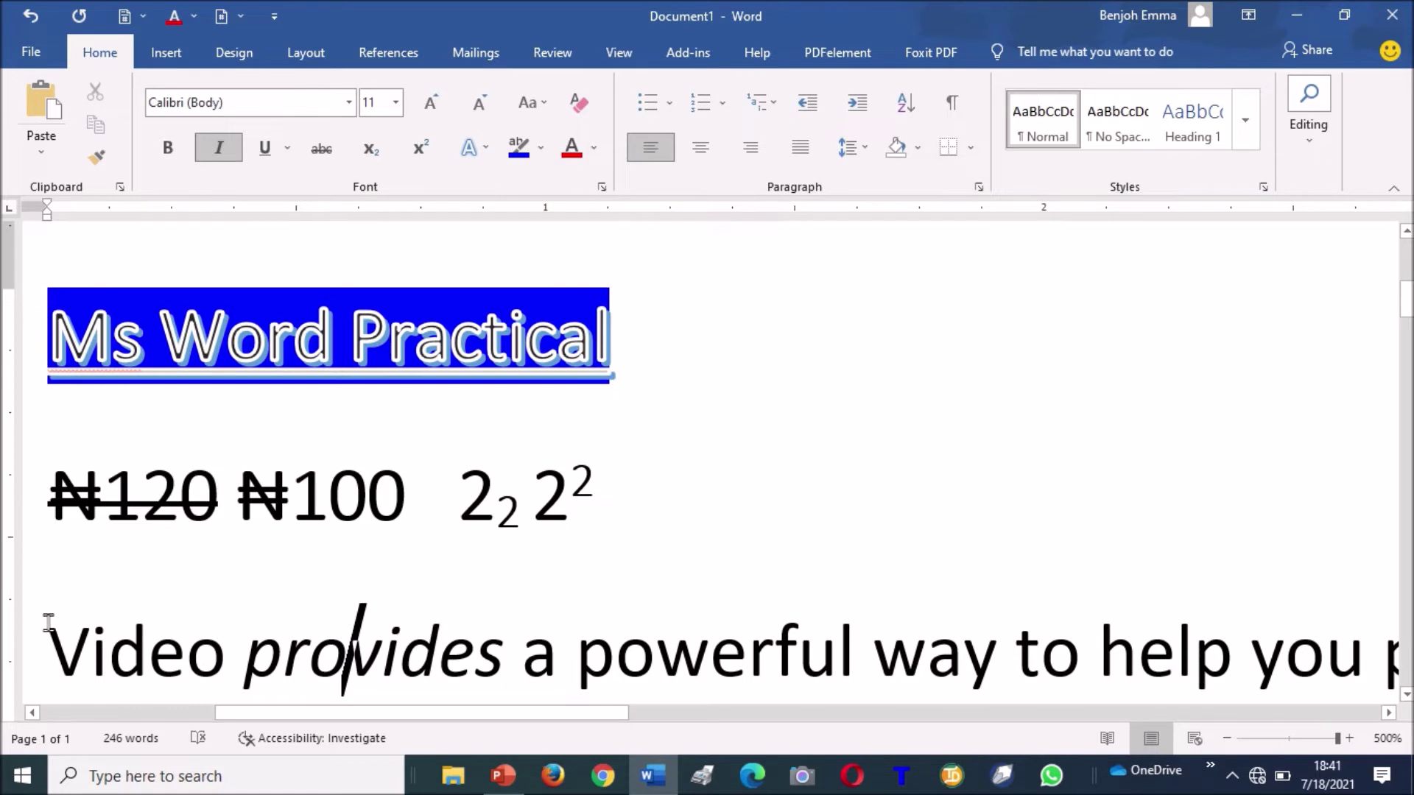
{"action": "left_click_drag", "start_coordinate": [51, 624], "coordinate": [428, 652]}
{"action": "left_click_drag", "start_coordinate": [523, 635], "coordinate": [521, 638]}
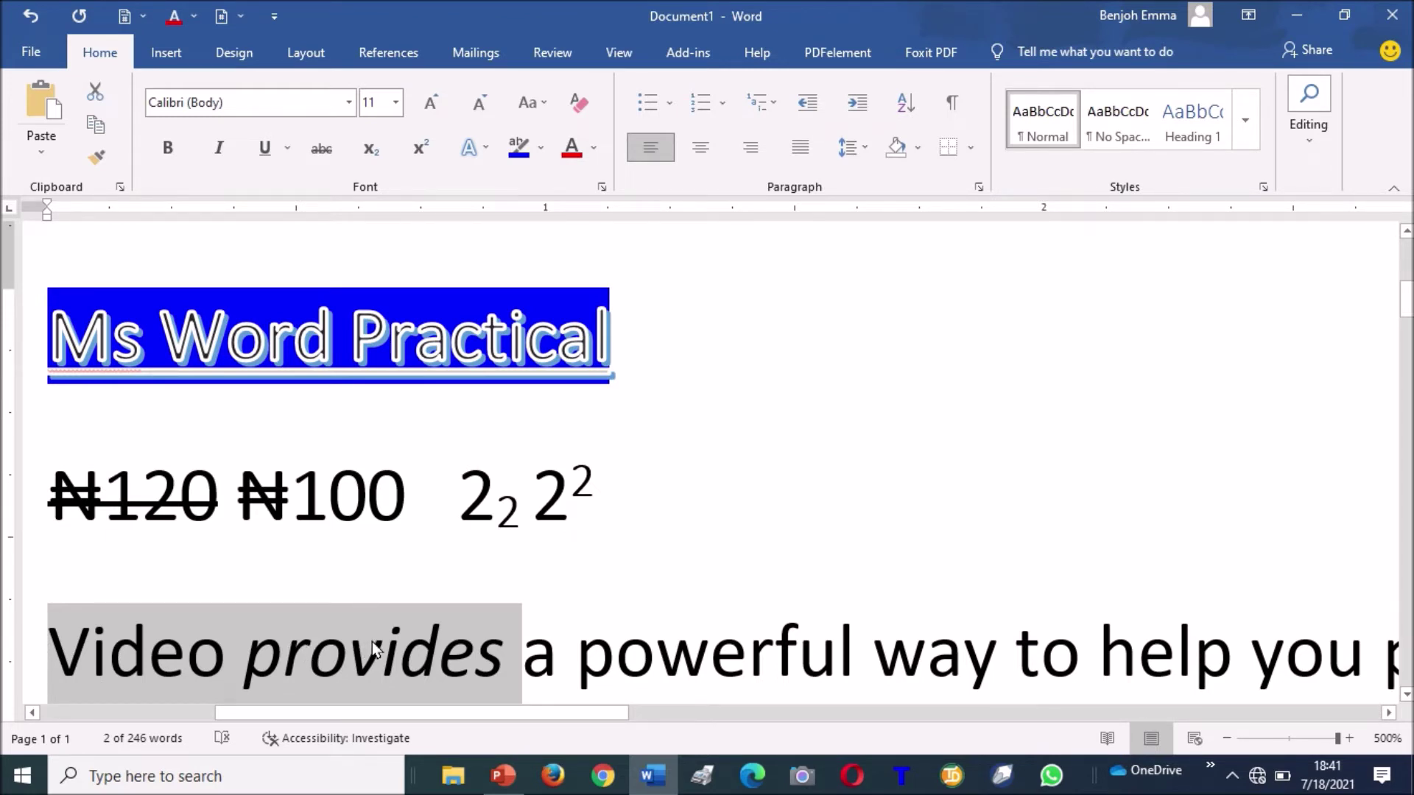
{"action": "left_click", "coordinate": [594, 147]}
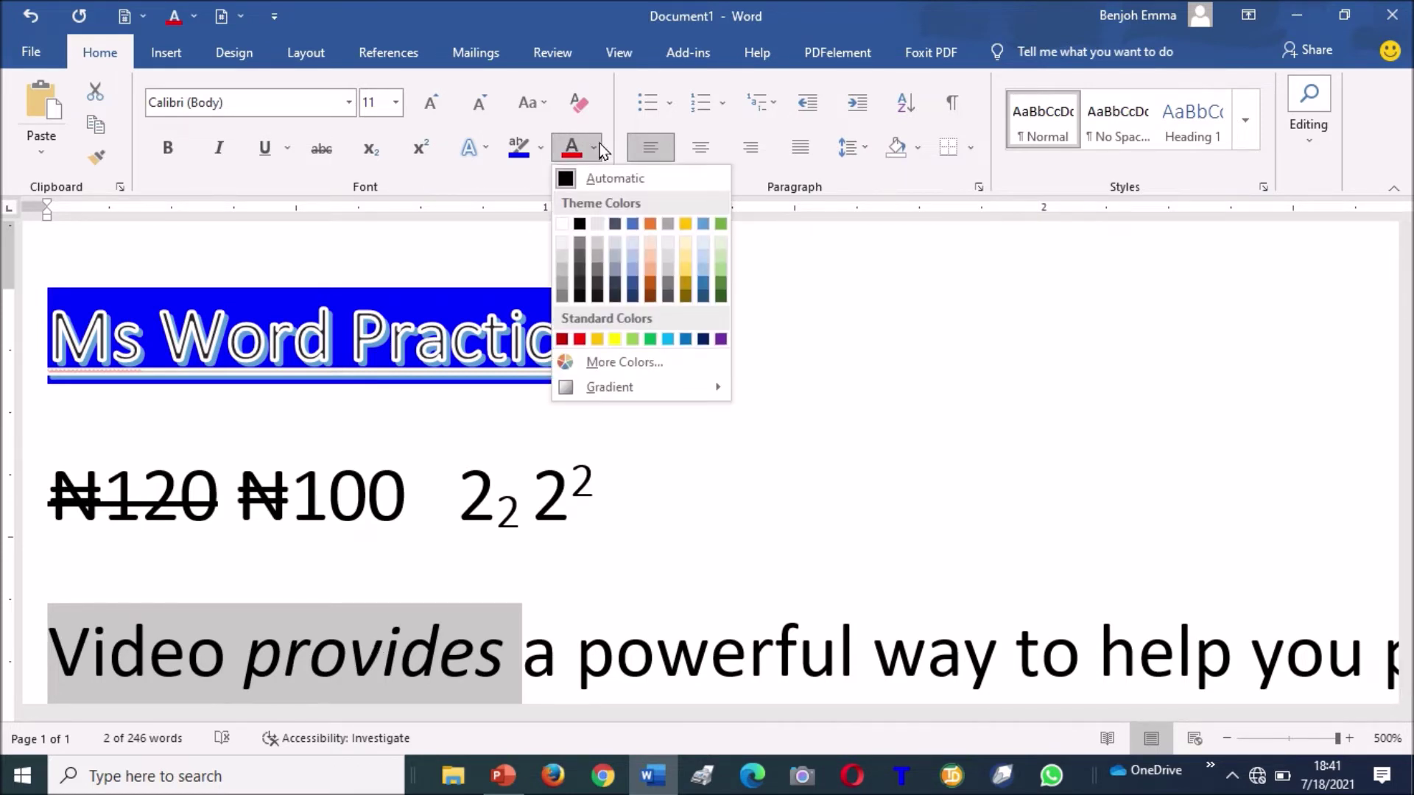
{"action": "left_click", "coordinate": [580, 340]}
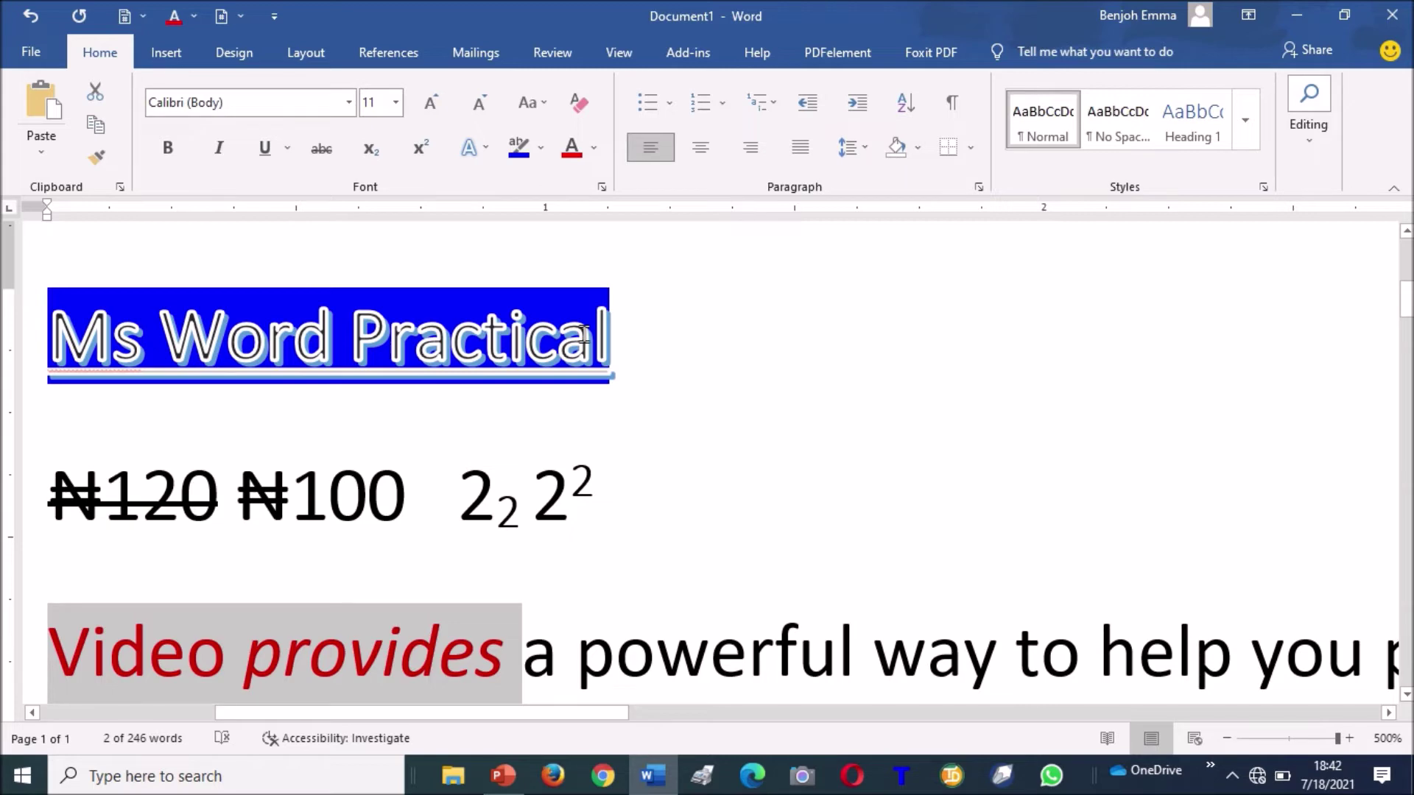
{"action": "key", "text": "Down"}
{"action": "key", "text": "Down"}
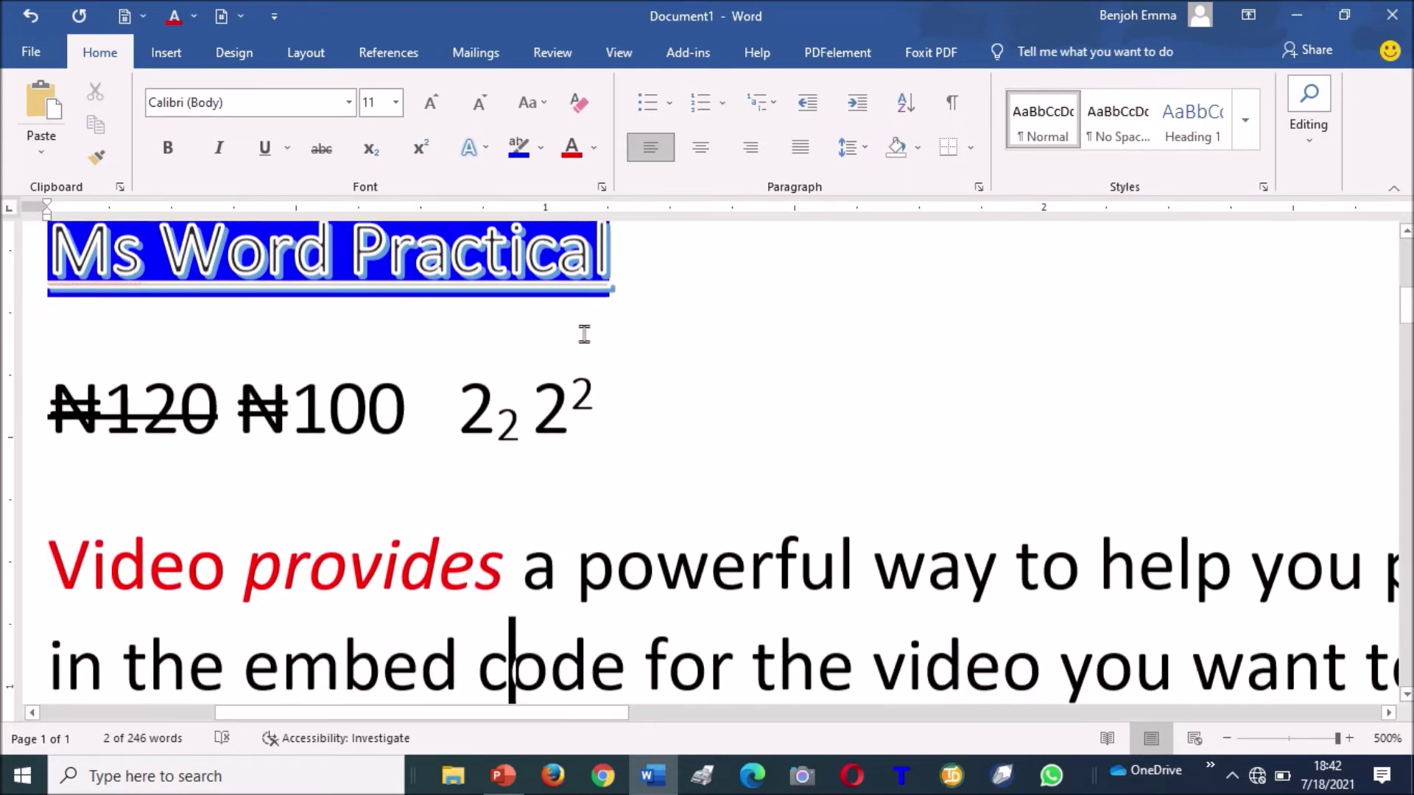
{"action": "key", "text": "Up"}
{"action": "key", "text": "Up"}
{"action": "key", "text": "Up"}
{"action": "key", "text": "Up"}
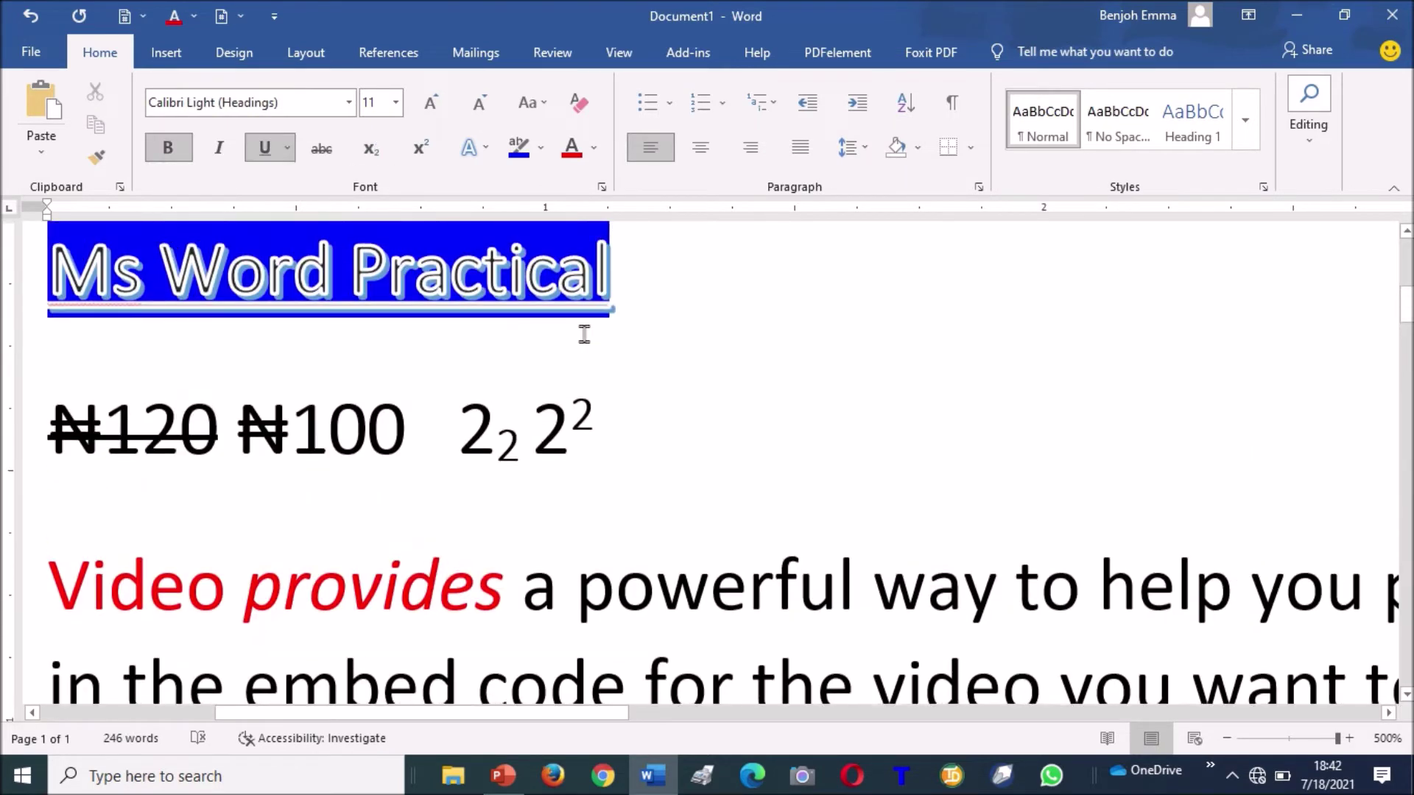
{"action": "key", "text": "Down"}
{"action": "key", "text": "Down"}
{"action": "key", "text": "Down"}
{"action": "key", "text": "Down"}
{"action": "key", "text": "Down"}
{"action": "key", "text": "Up"}
{"action": "key", "text": "Up"}
{"action": "key", "text": "Up"}
{"action": "key", "text": "Down"}
{"action": "key", "text": "Left"}
{"action": "key", "text": "Left"}
{"action": "key", "text": "Up"}
{"action": "key", "text": "Down"}
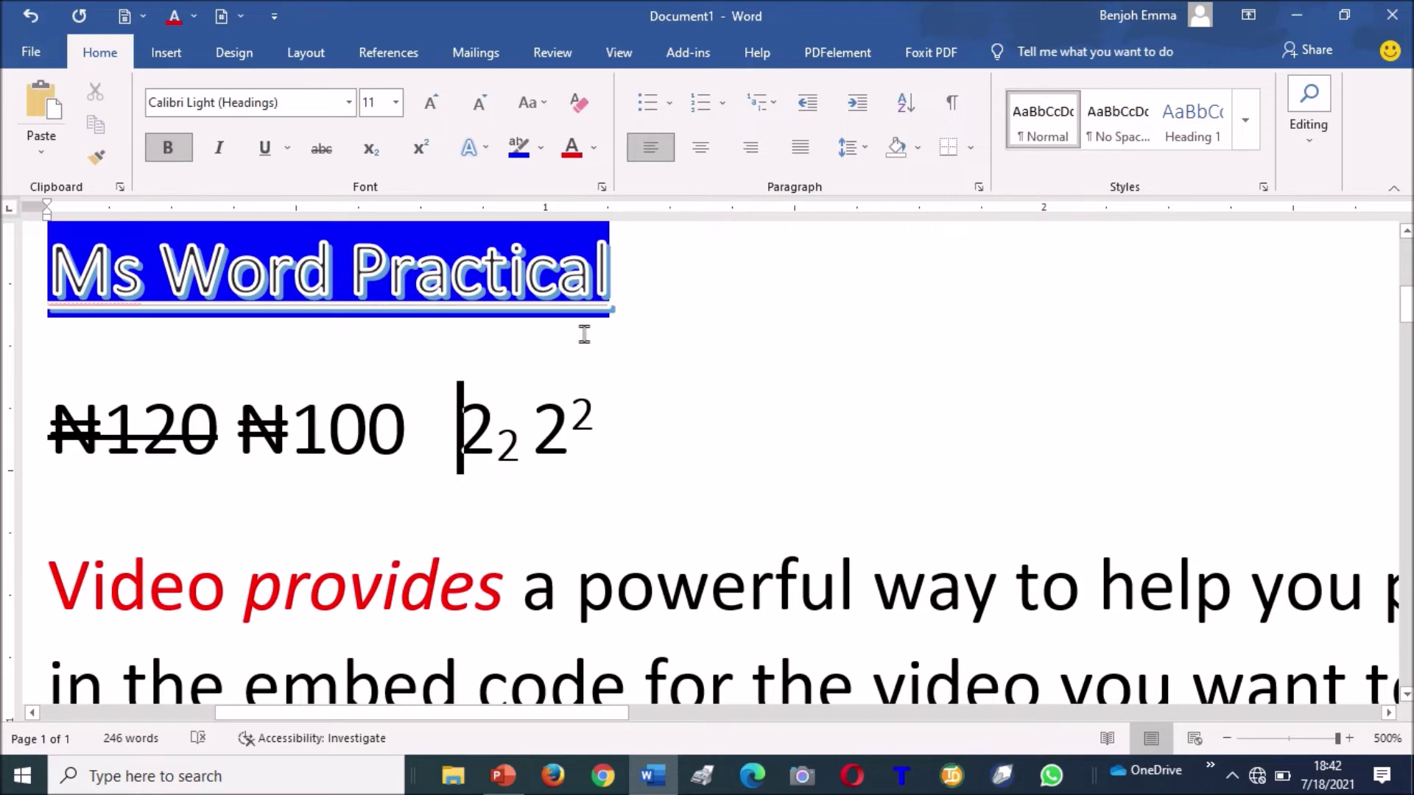
{"action": "key", "text": "Down"}
{"action": "key", "text": "Down"}
{"action": "key", "text": "Down"}
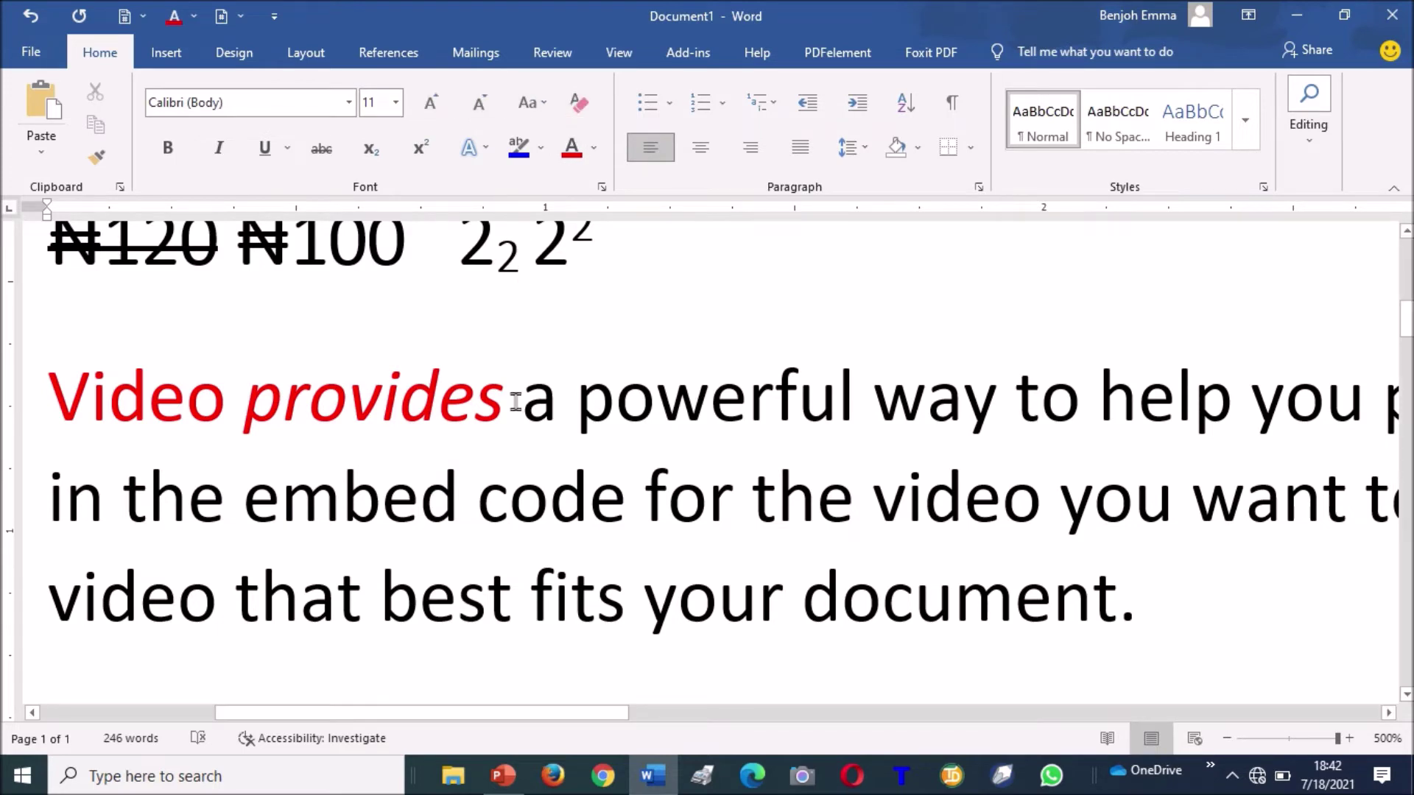
{"action": "key", "text": "ctrl+Home"}
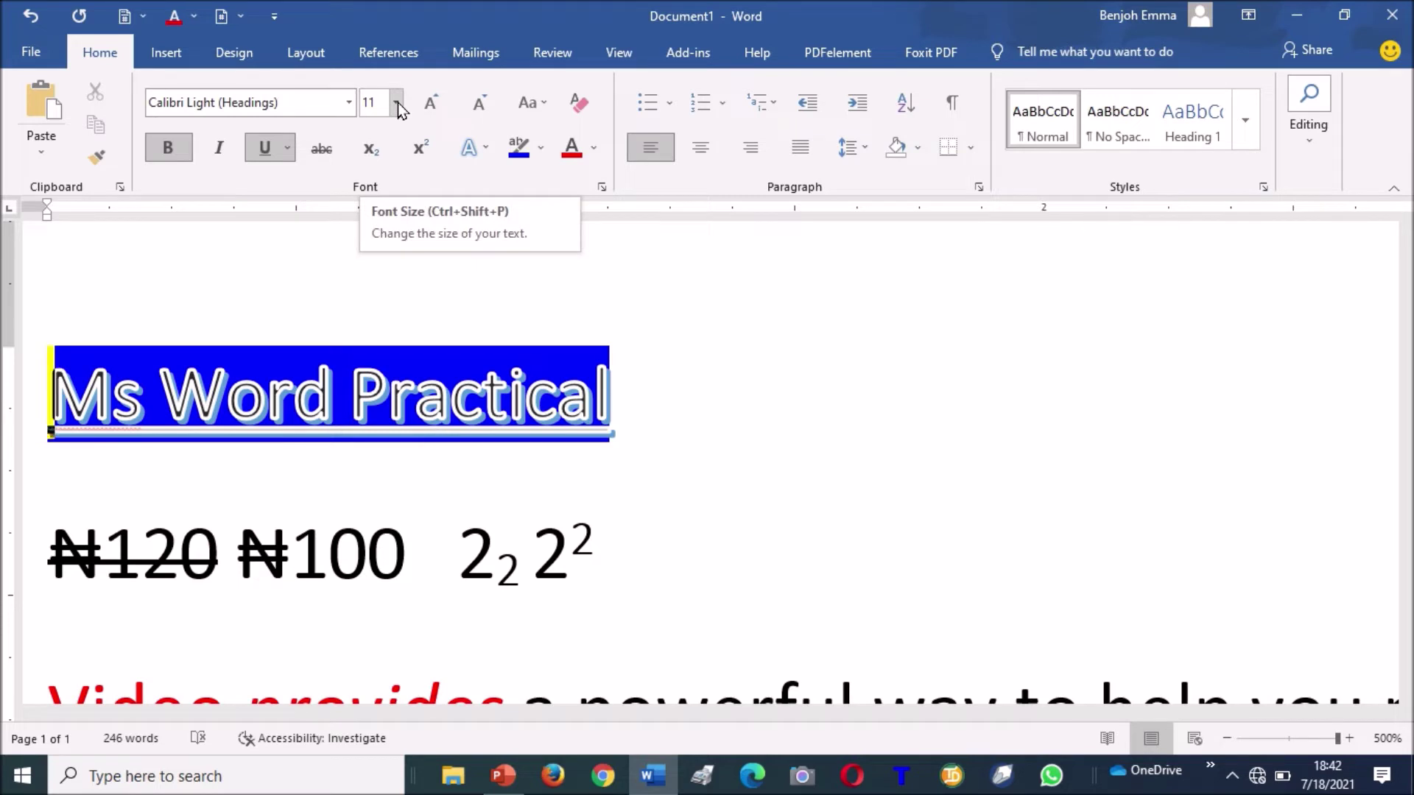
Set the 'Ms Word Practical' title line to 24 pt font size.
{"action": "left_click", "coordinate": [37, 394]}
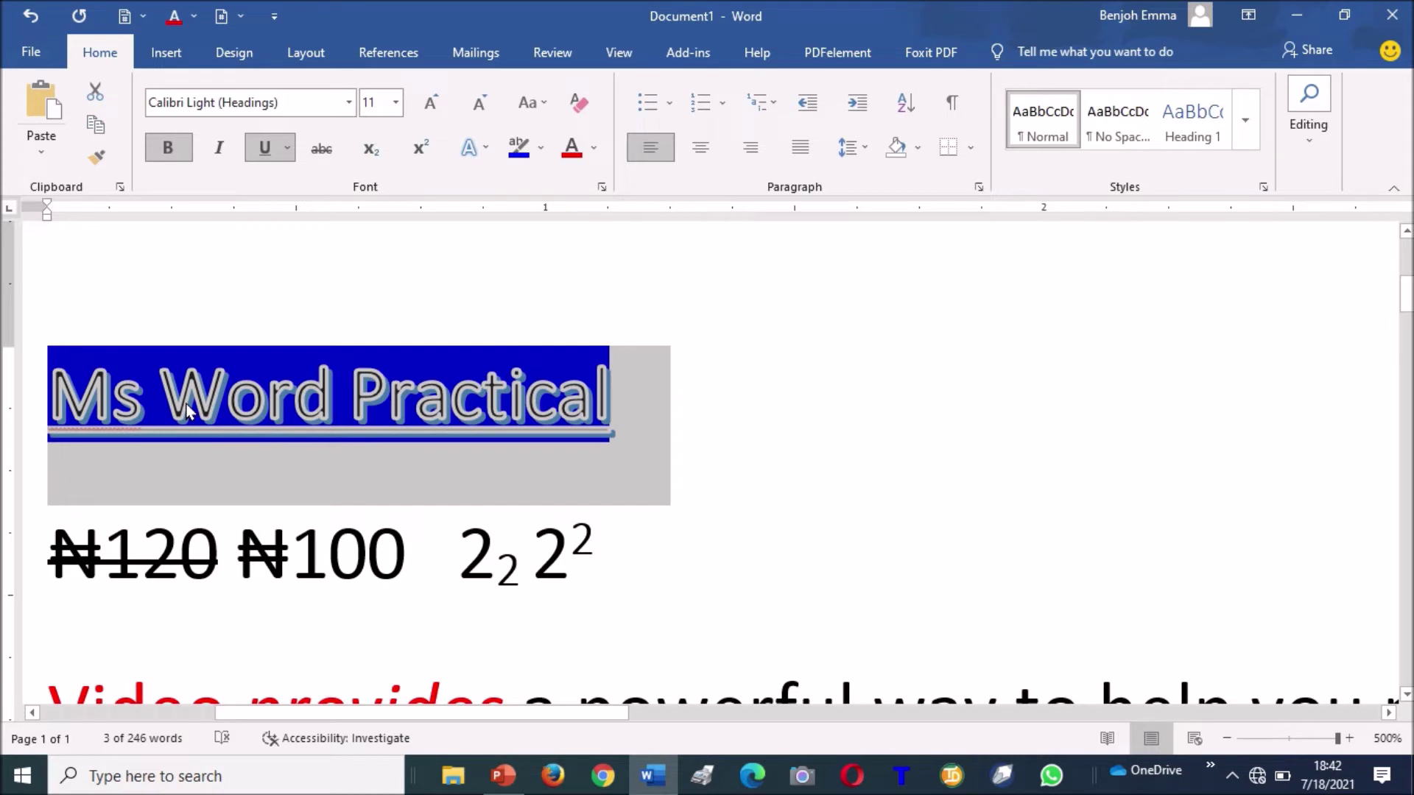
{"action": "left_click", "coordinate": [398, 107]}
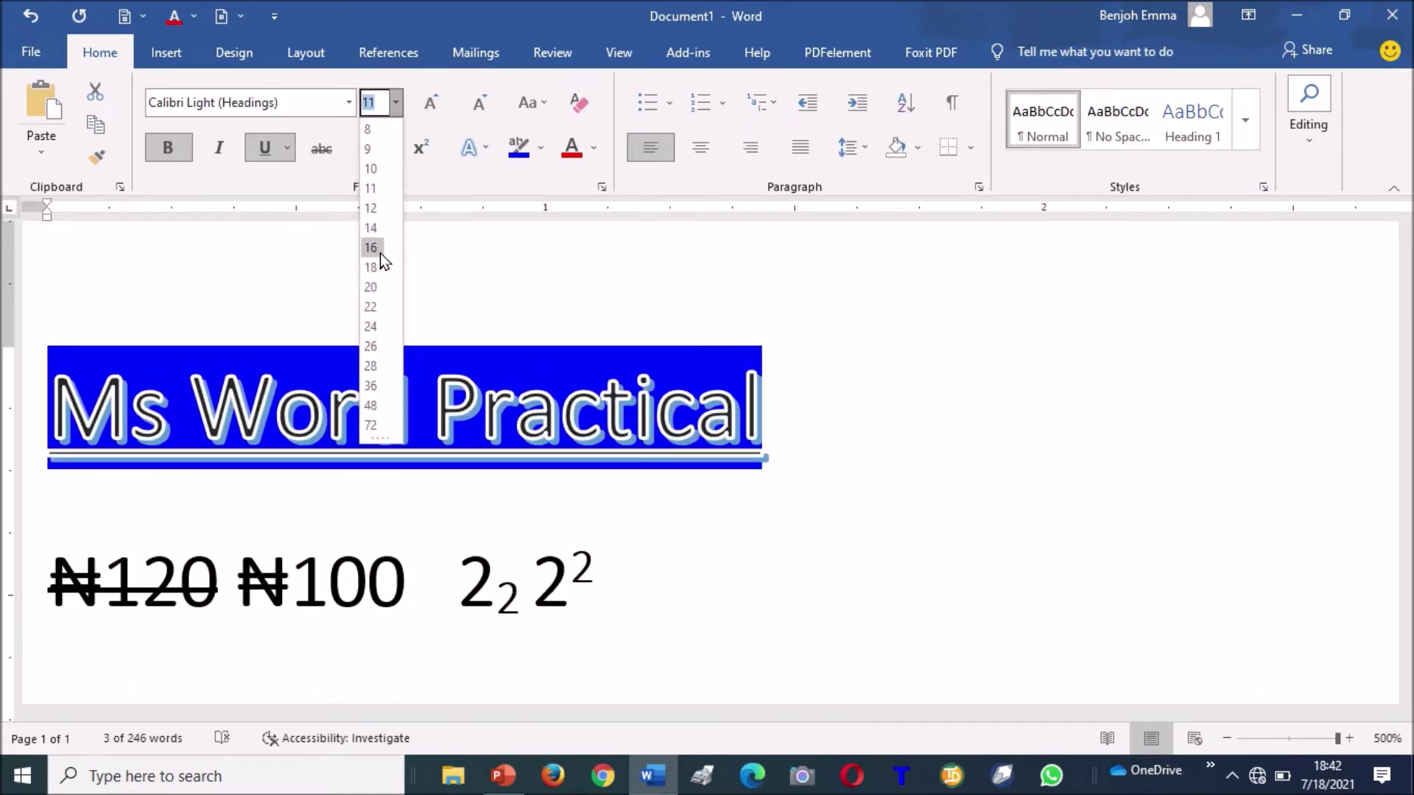
{"action": "left_click", "coordinate": [383, 323]}
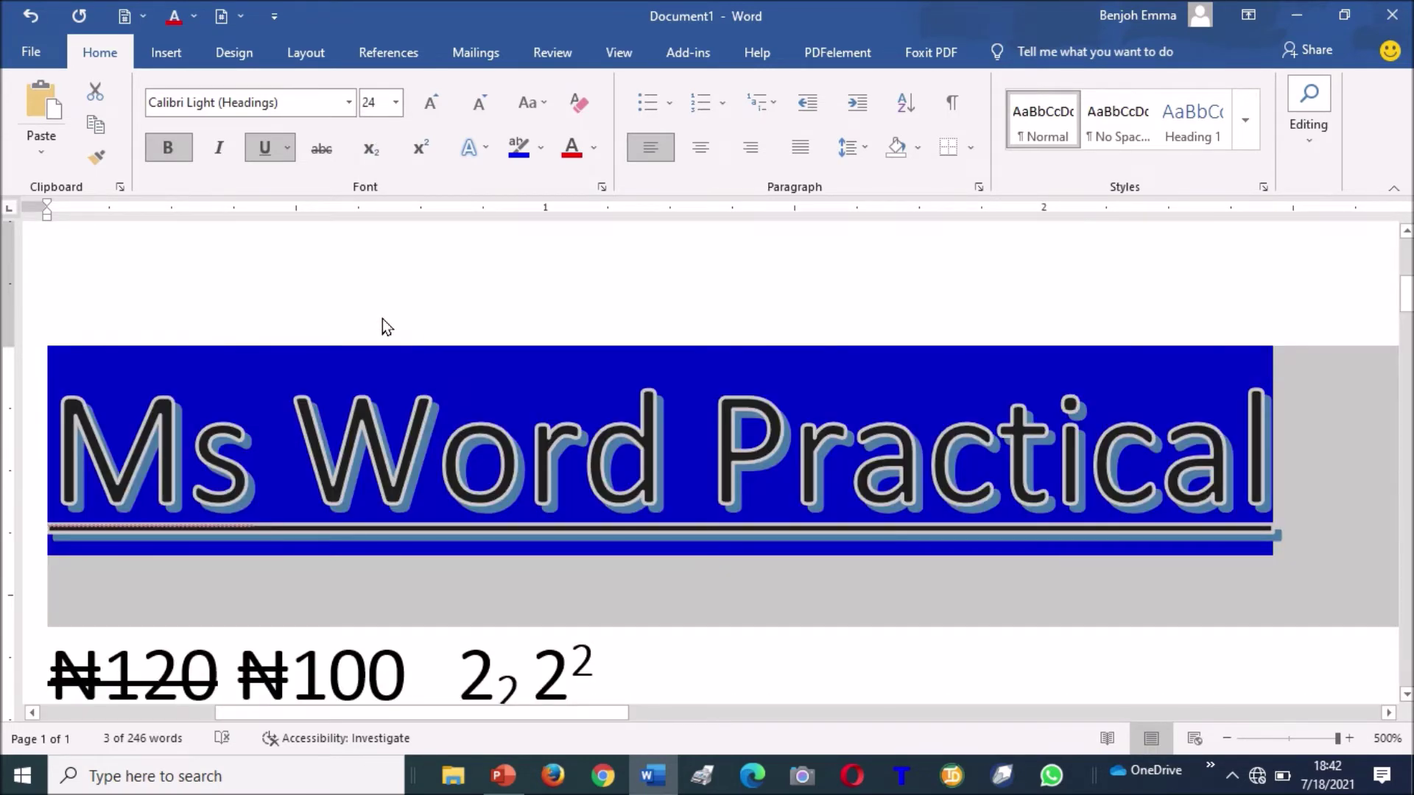
{"action": "key", "text": "End"}
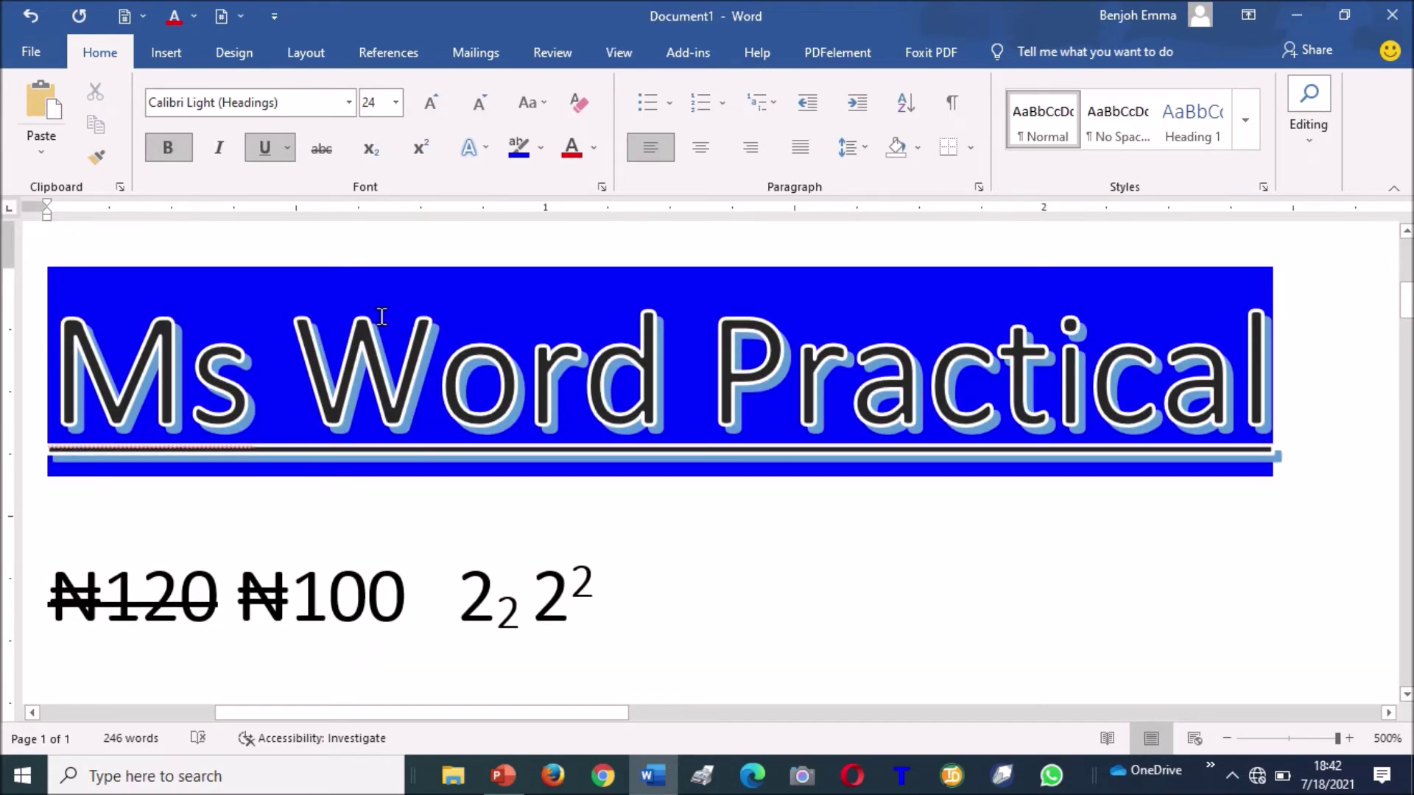
{"action": "key", "text": "Down"}
{"action": "key", "text": "Down"}
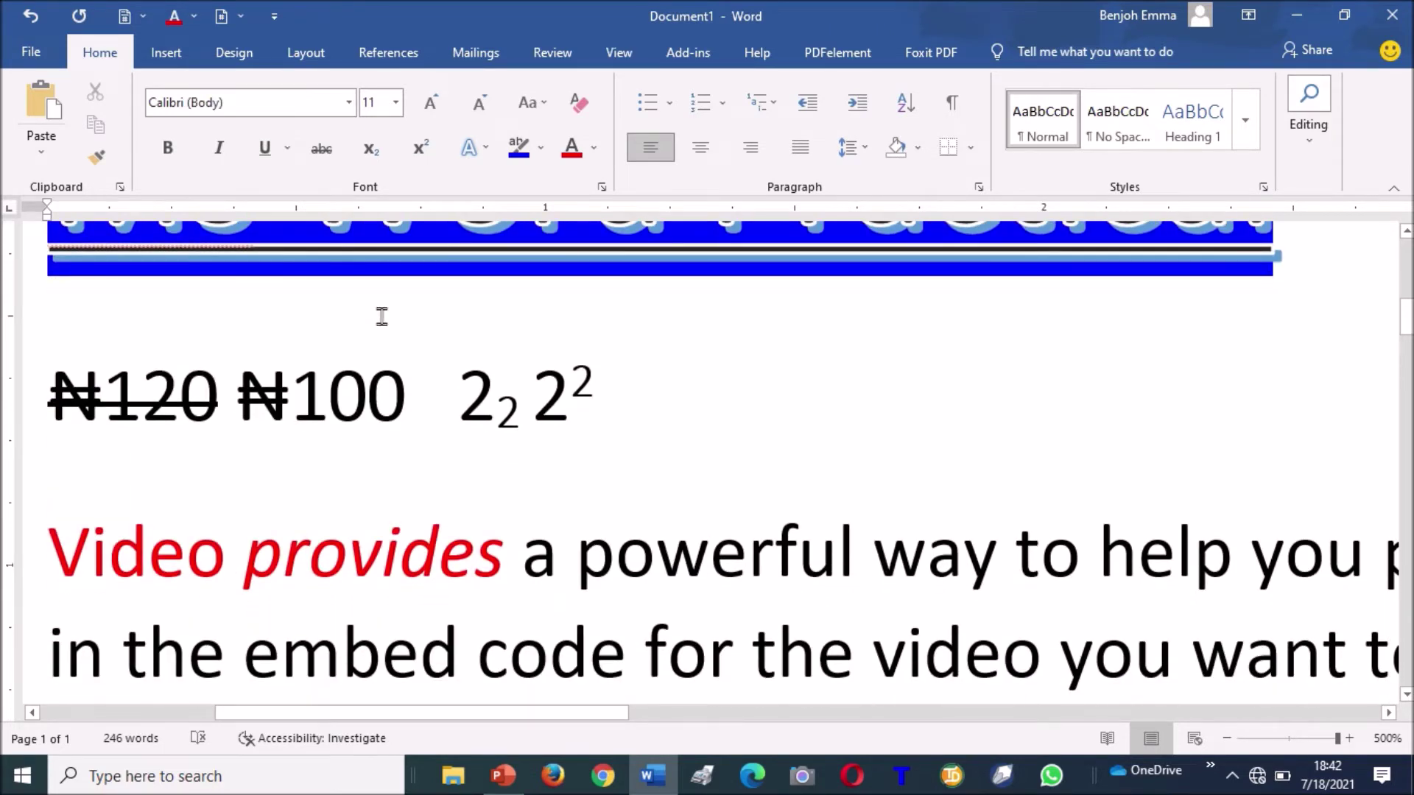
{"action": "key", "text": "Up"}
{"action": "key", "text": "Up"}
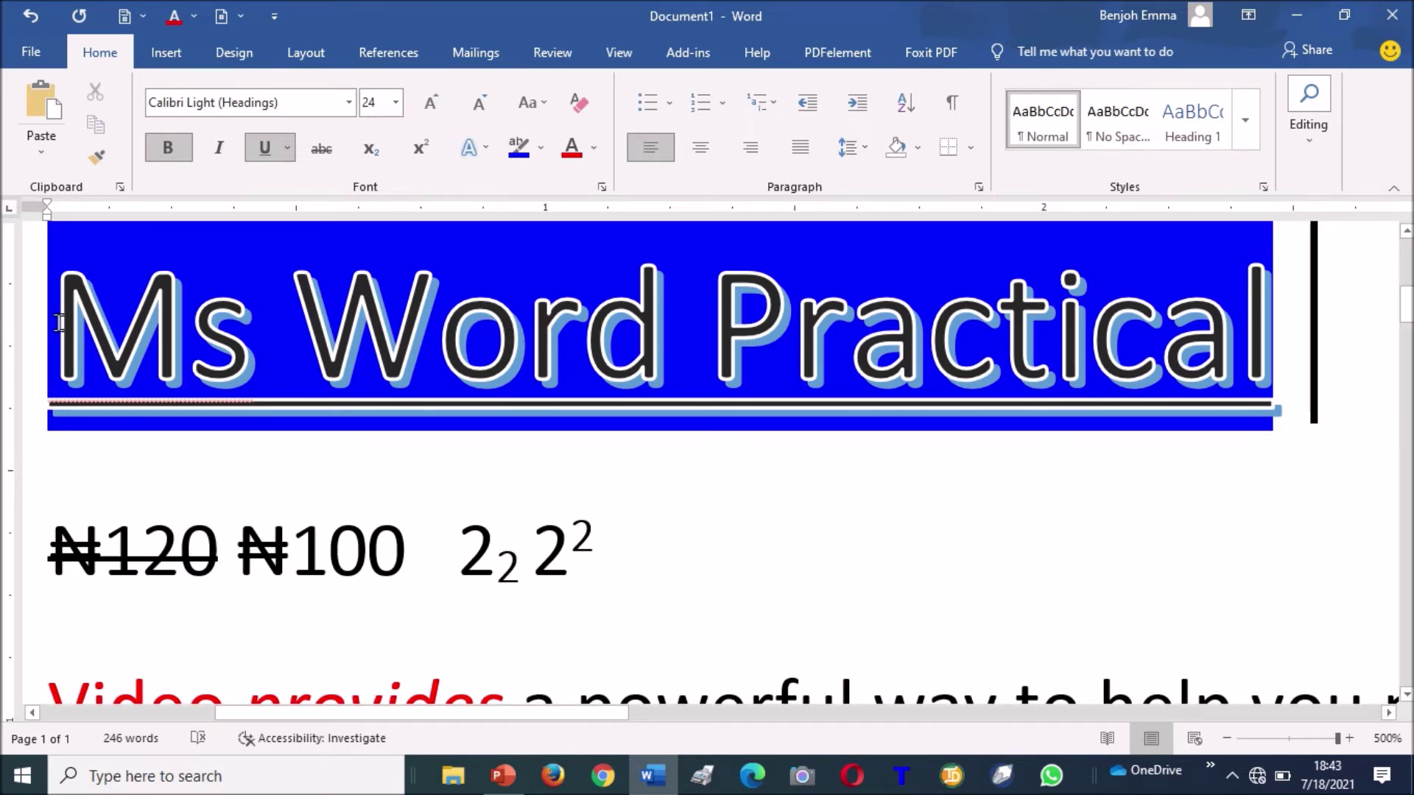
Compare title sizes between 20 and 28 pt with Grow/Shrink Font, ending at 24, then open Change Case.
{"action": "left_click_drag", "start_coordinate": [58, 322], "coordinate": [1087, 329]}
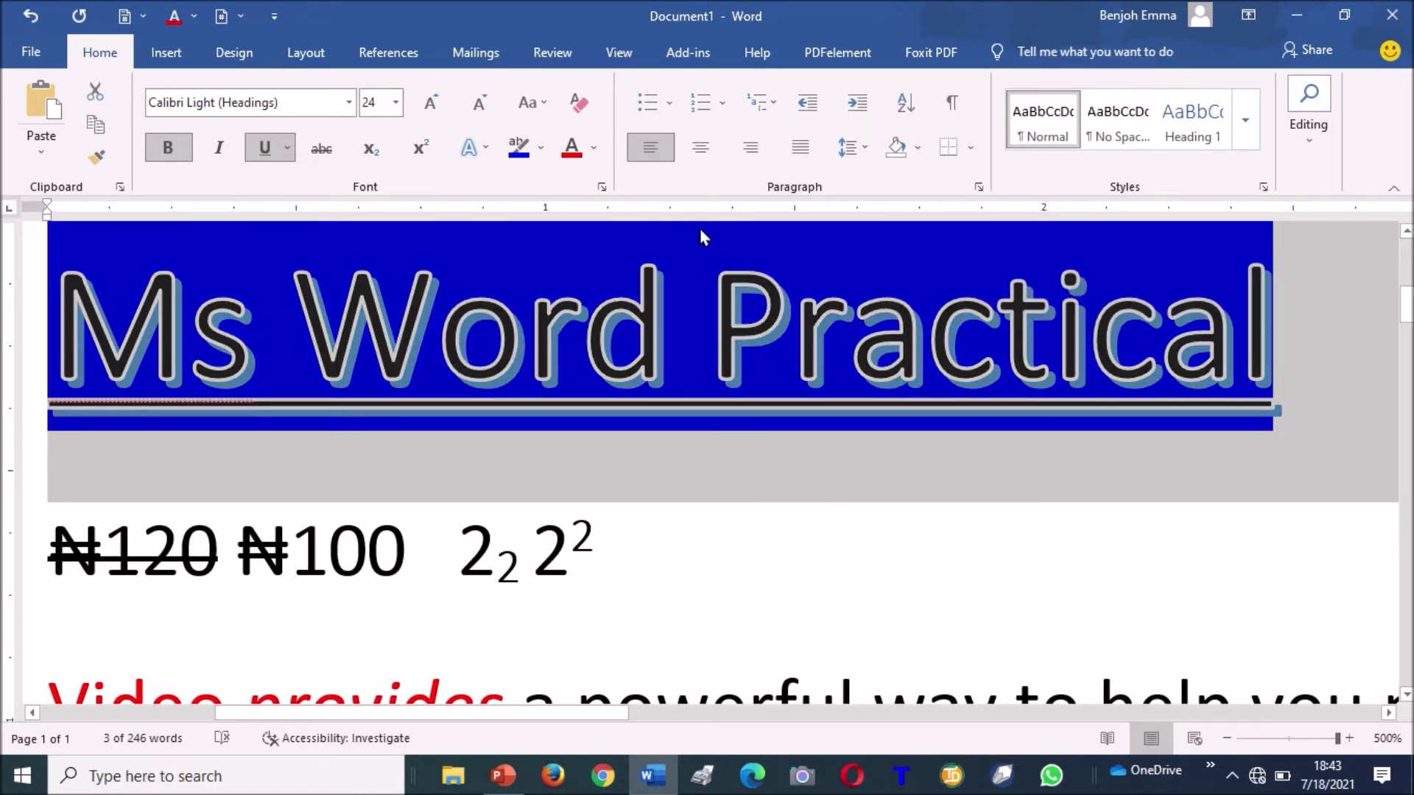
{"action": "left_click", "coordinate": [430, 107]}
{"action": "left_click", "coordinate": [480, 107]}
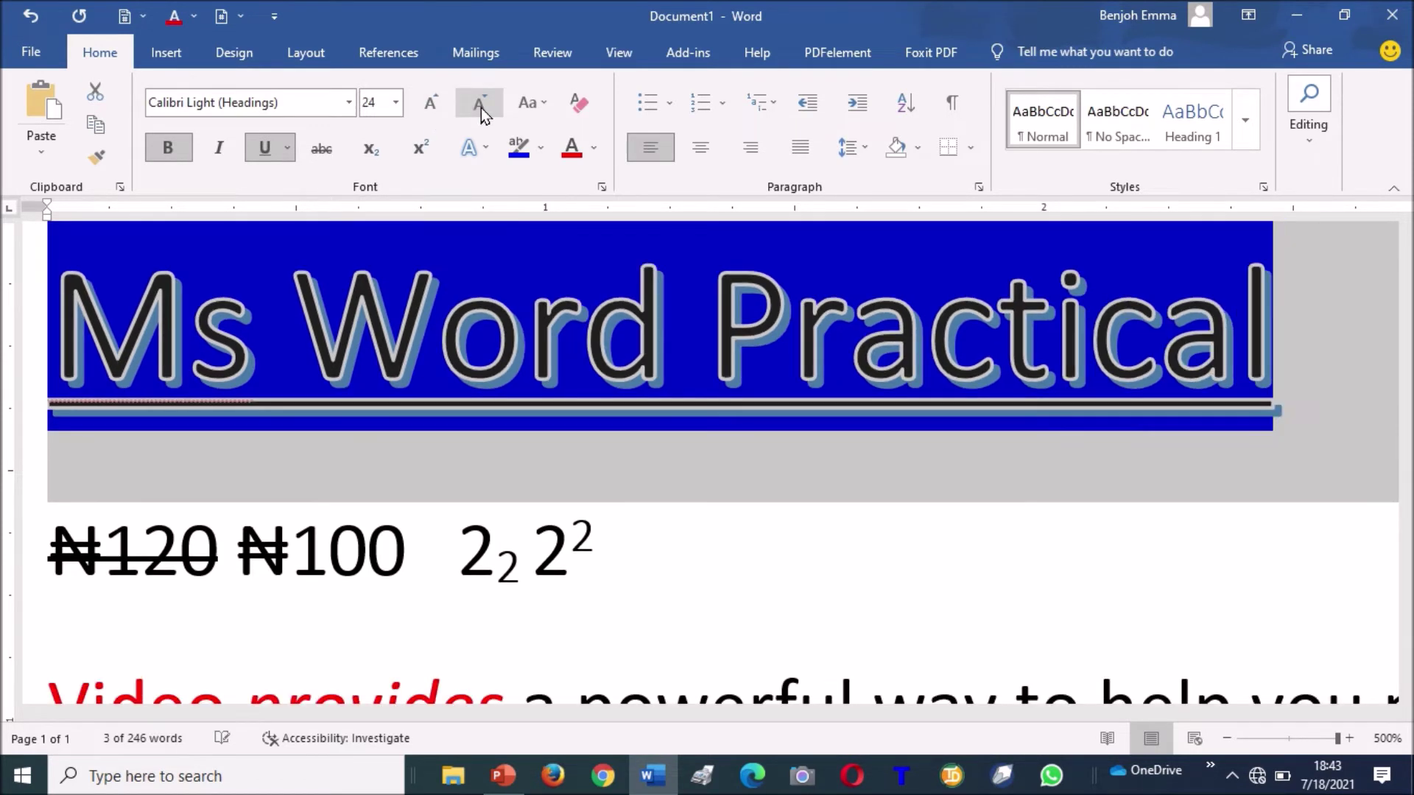
{"action": "left_click", "coordinate": [480, 108]}
{"action": "left_click", "coordinate": [480, 108]}
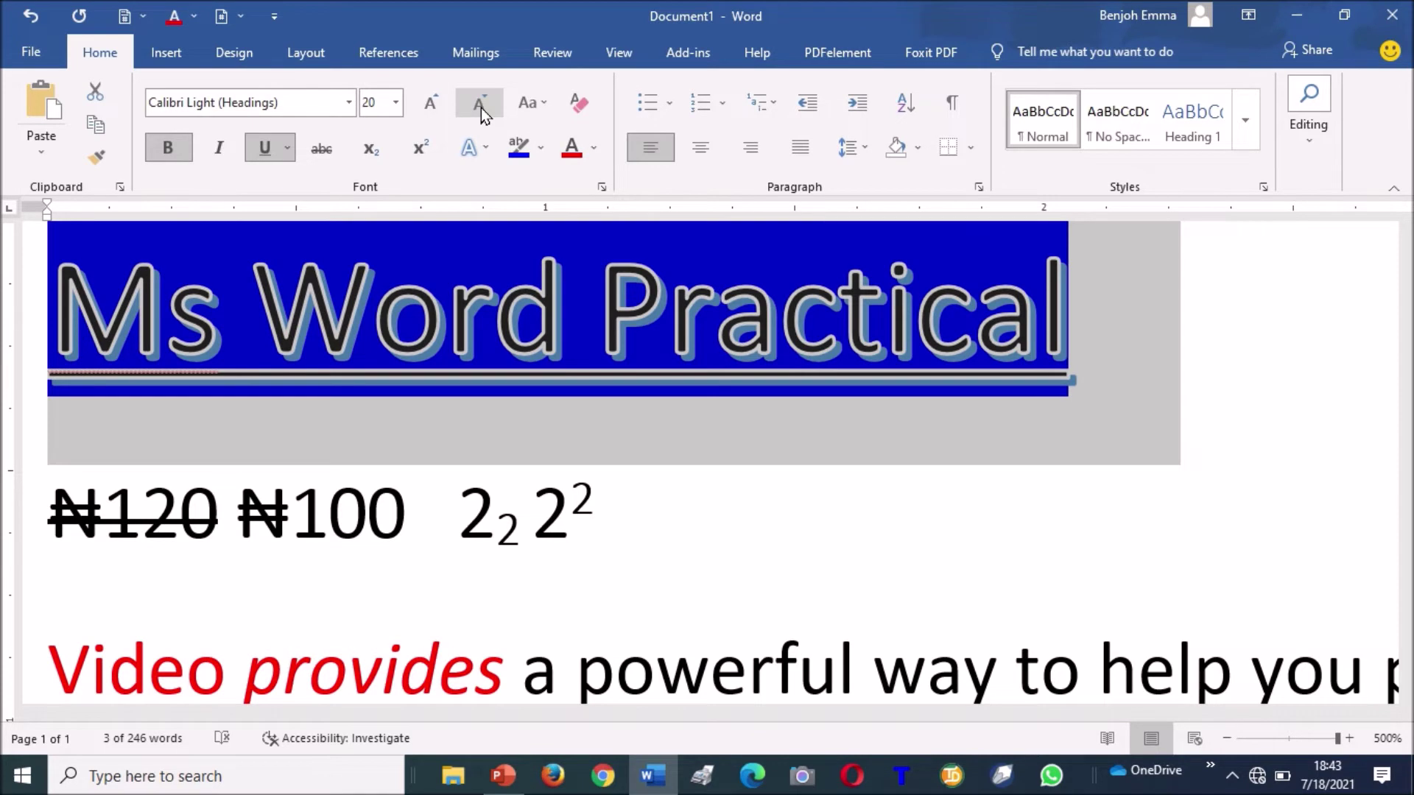
{"action": "left_click", "coordinate": [433, 105]}
{"action": "left_click", "coordinate": [432, 105]}
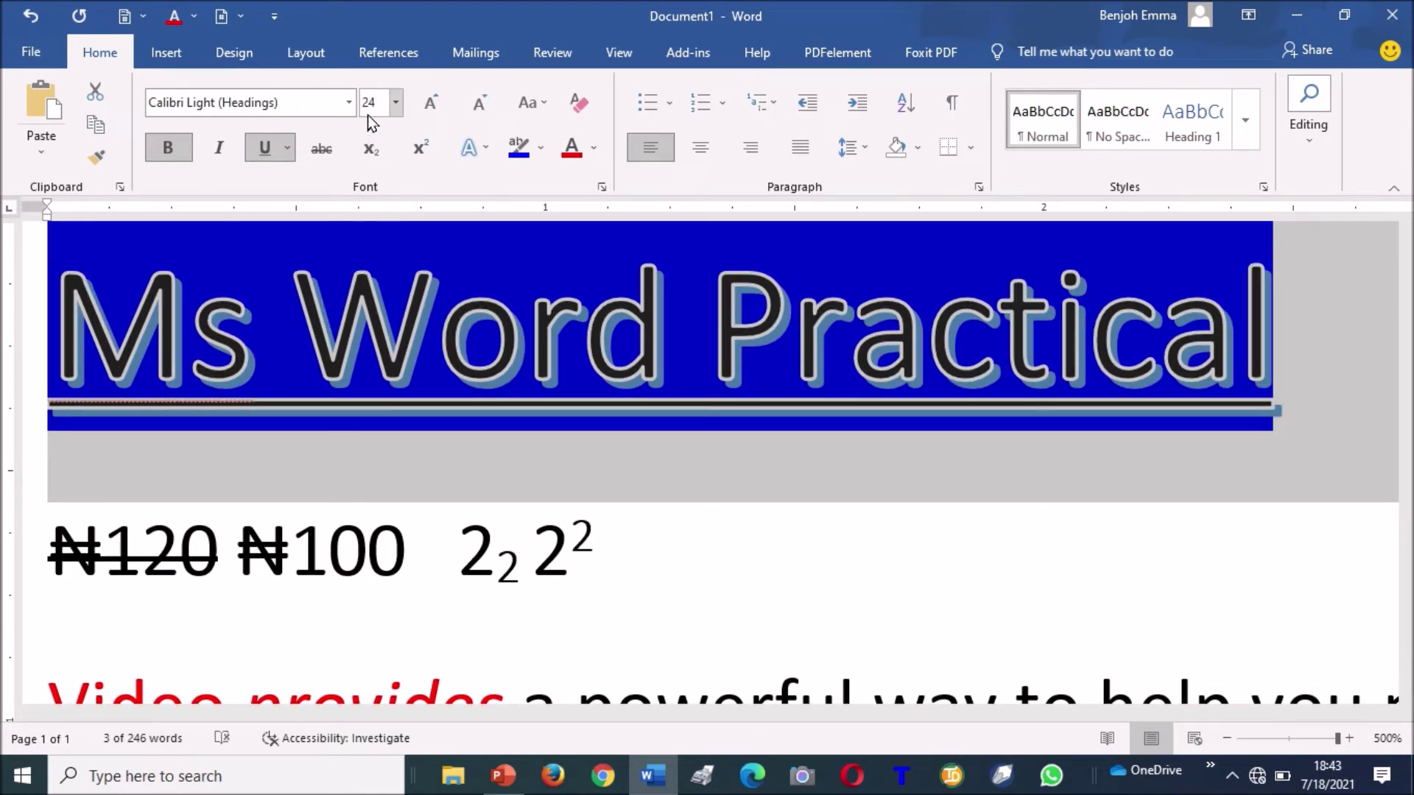
{"action": "left_click", "coordinate": [427, 97]}
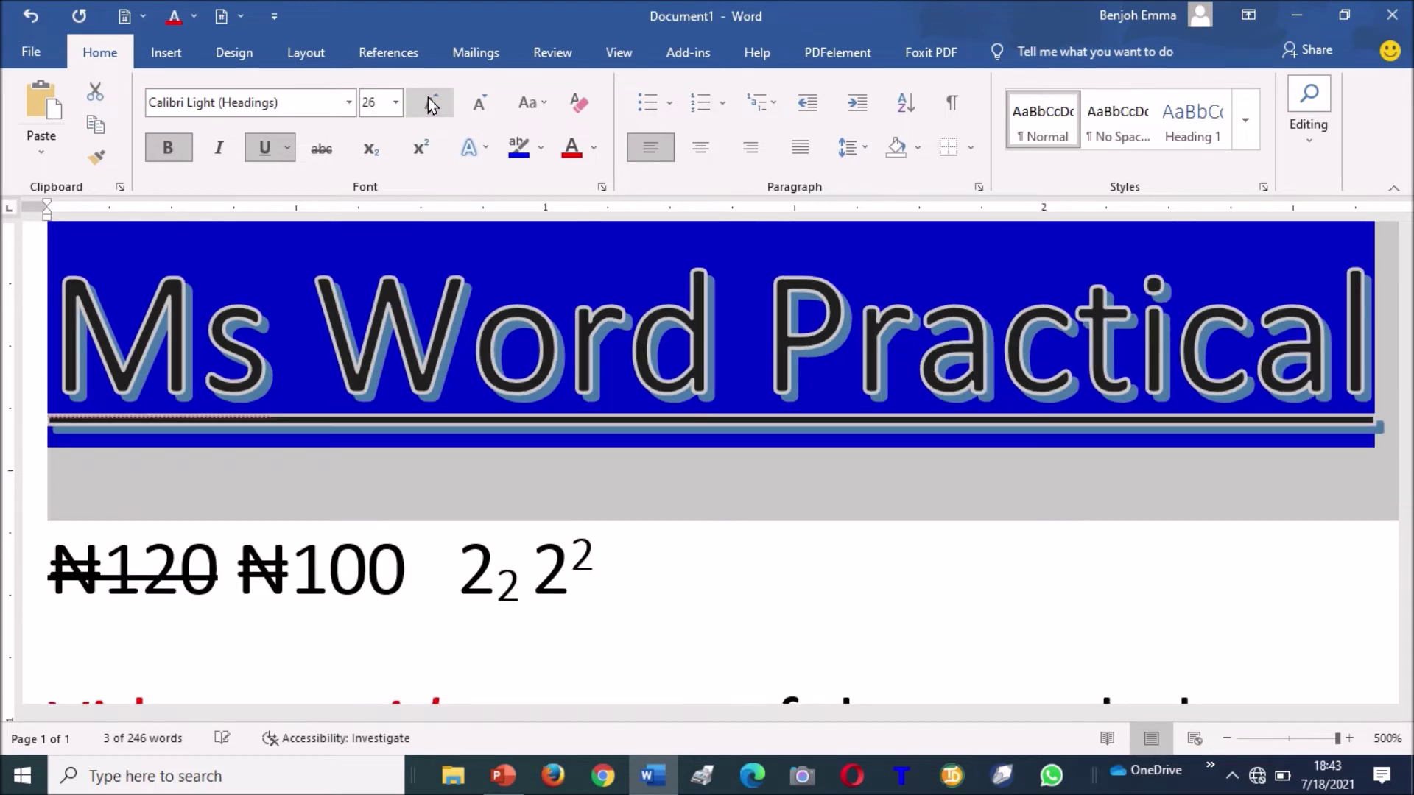
{"action": "left_click", "coordinate": [431, 103]}
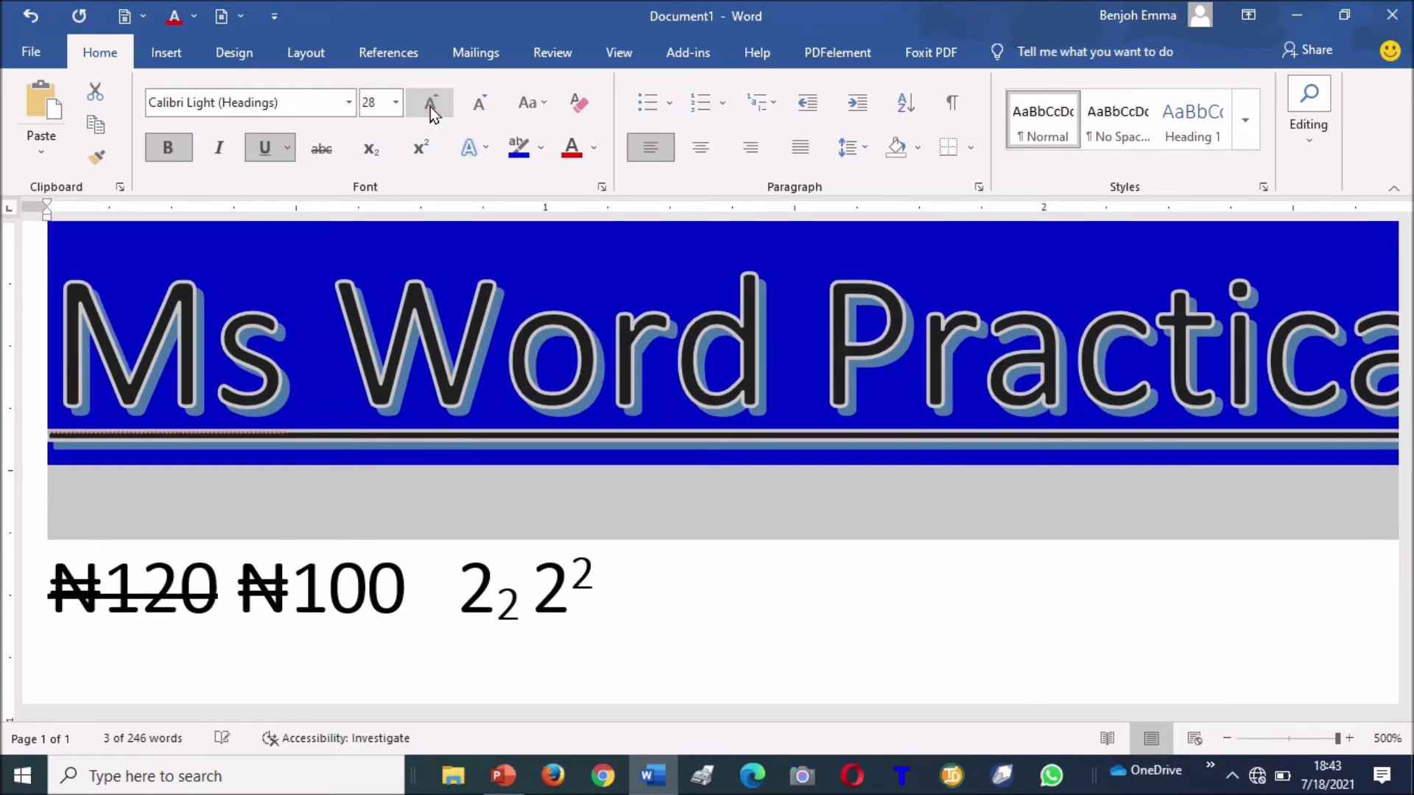
{"action": "left_click", "coordinate": [477, 110]}
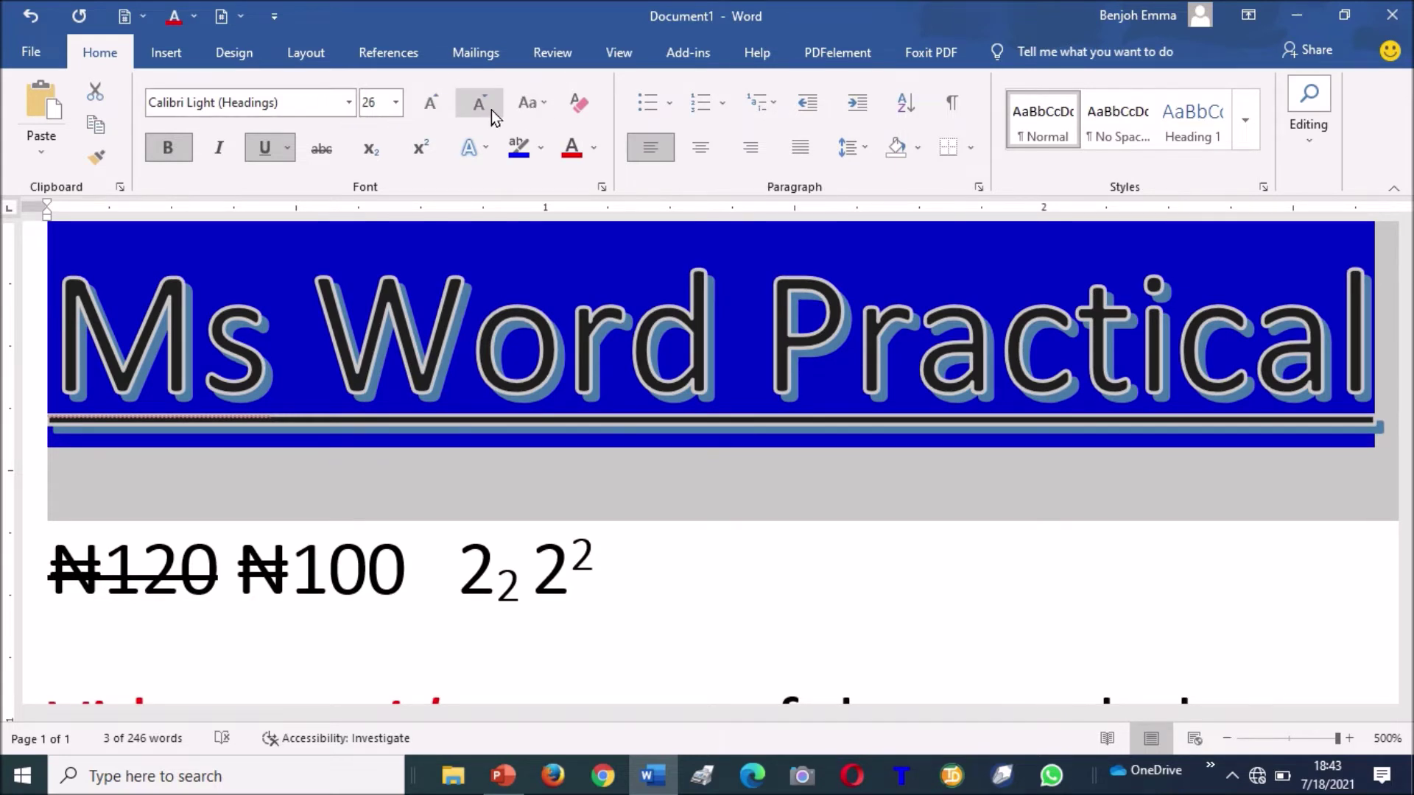
{"action": "left_click", "coordinate": [488, 109]}
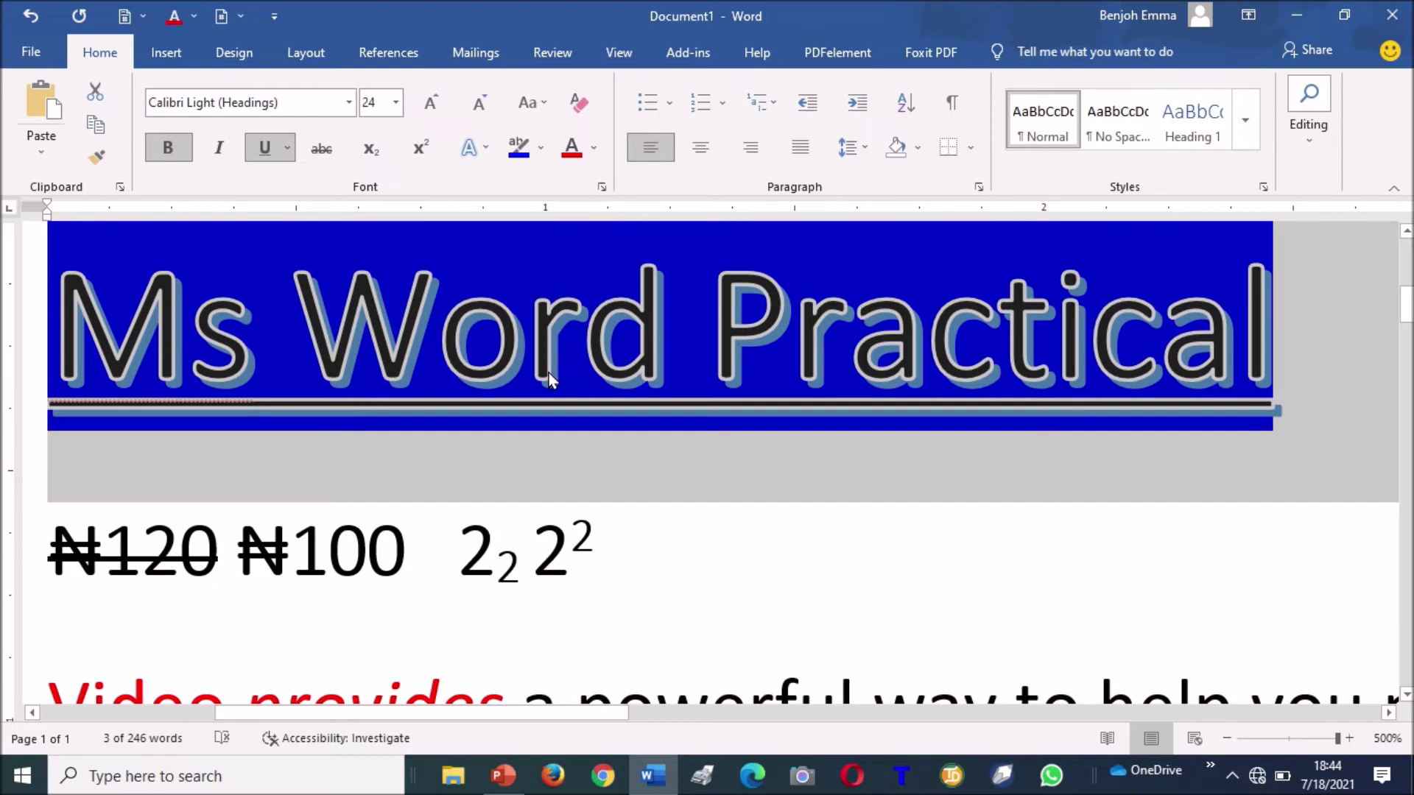
{"action": "left_click", "coordinate": [549, 105]}
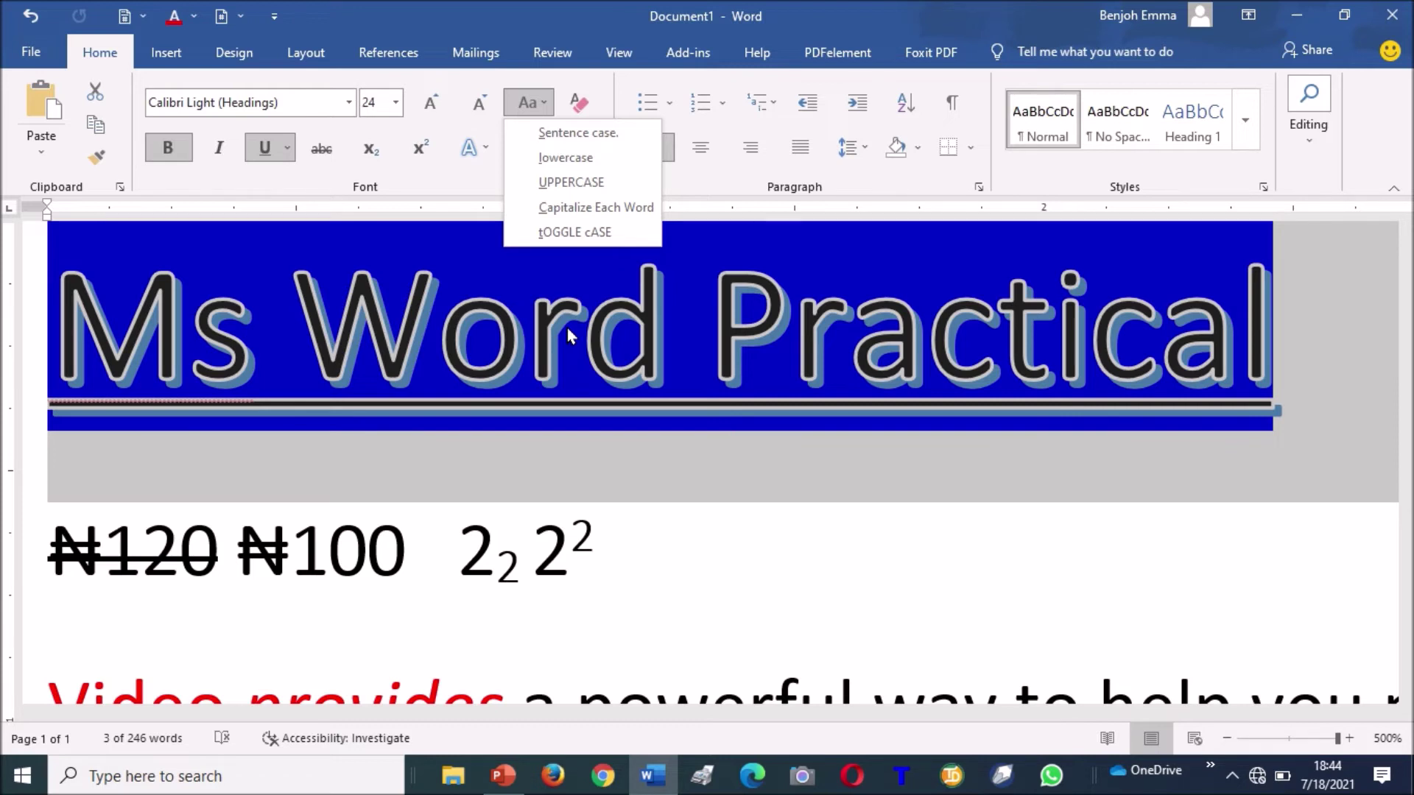
Reselect the title, switch it to UPPERCASE 'MS WORD PRACTICAL', and shrink it from 24 to 20 pt.
{"action": "left_click", "coordinate": [567, 328]}
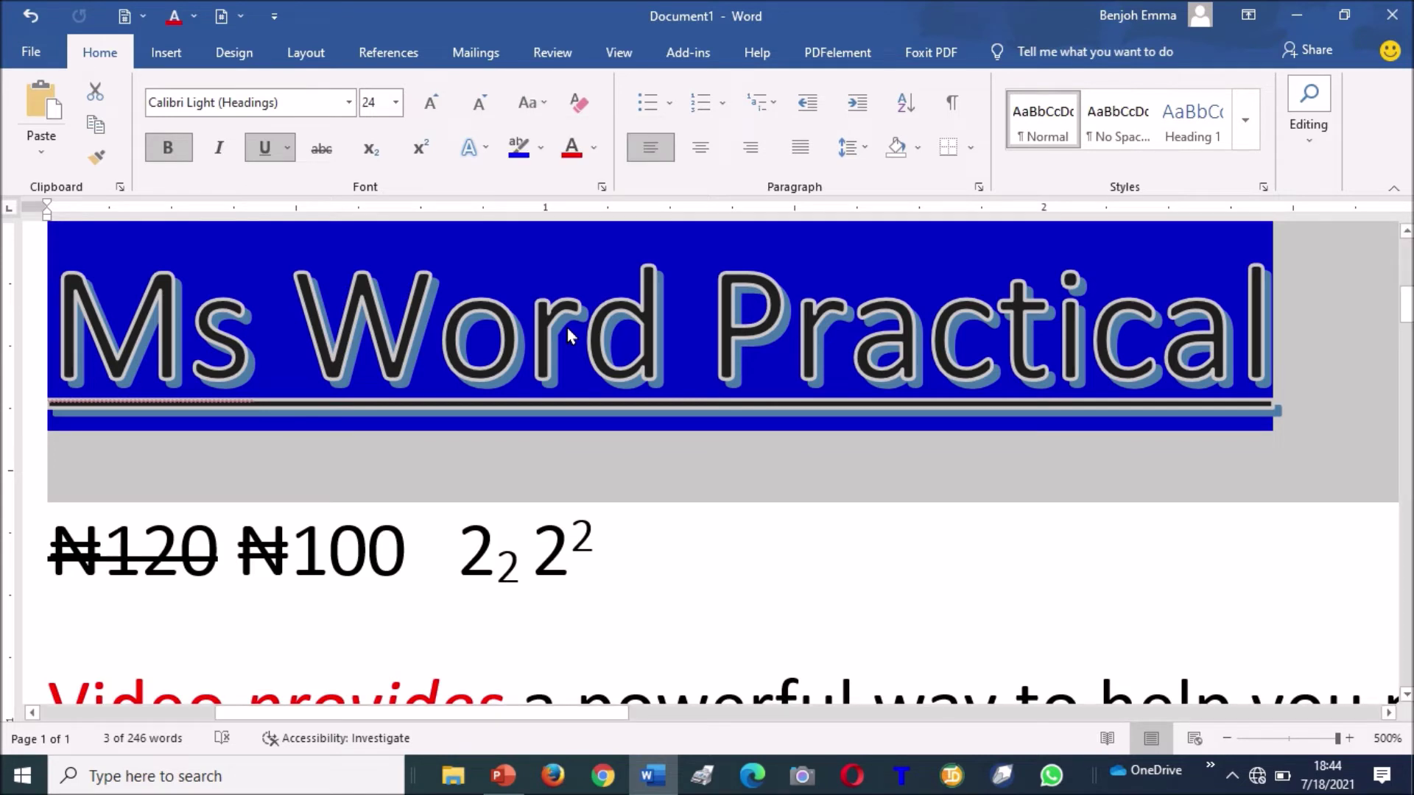
{"action": "left_click", "coordinate": [295, 317]}
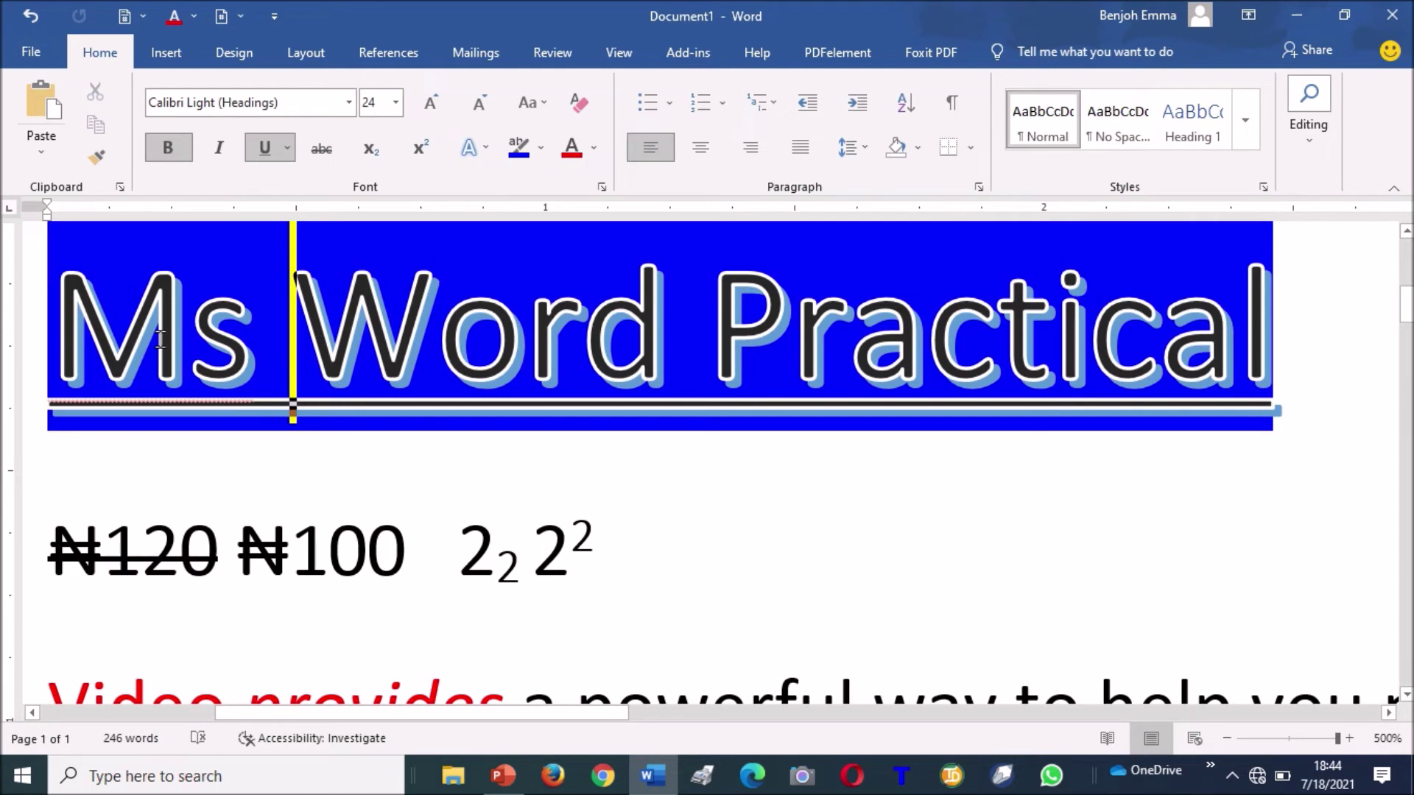
{"action": "left_click_drag", "start_coordinate": [56, 327], "coordinate": [1151, 317]}
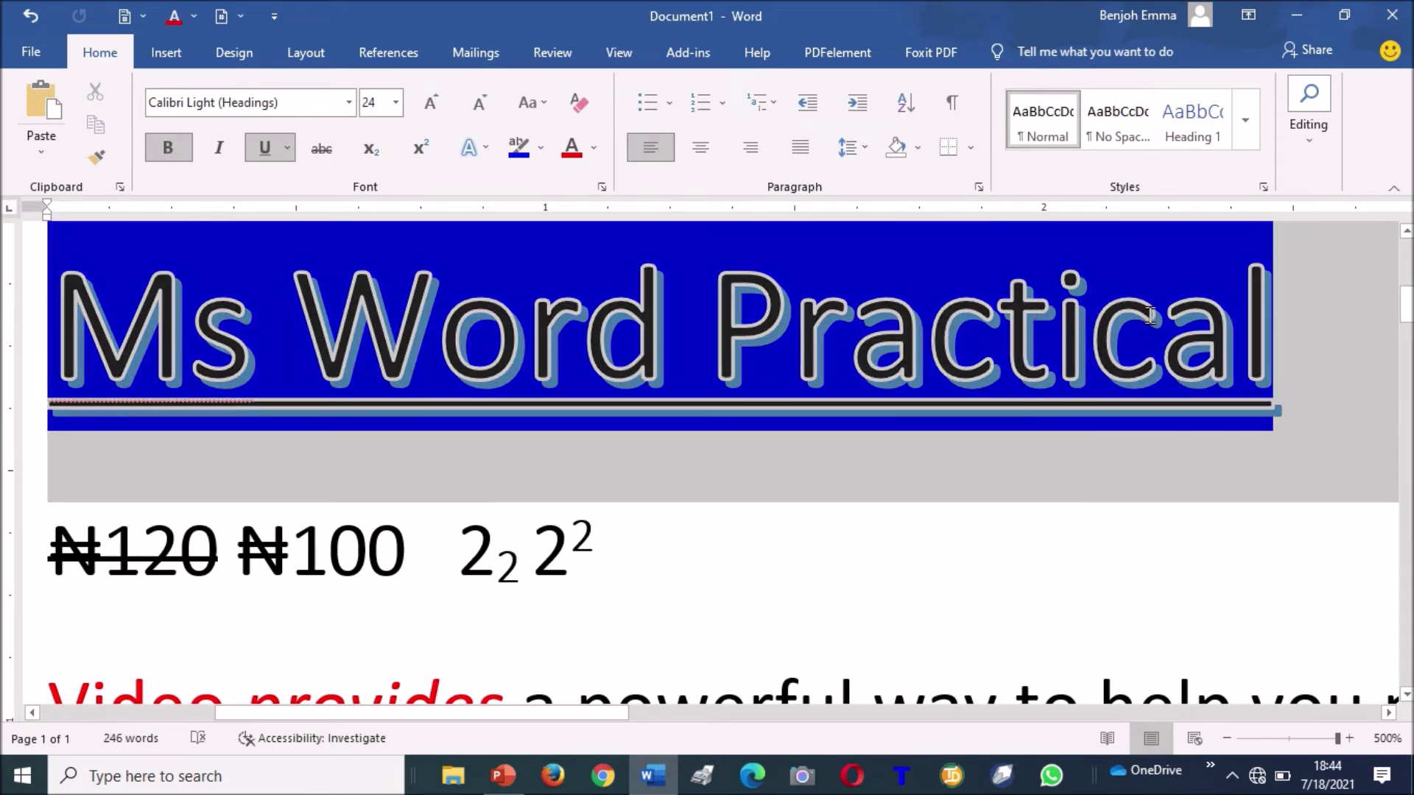
{"action": "left_click", "coordinate": [548, 105]}
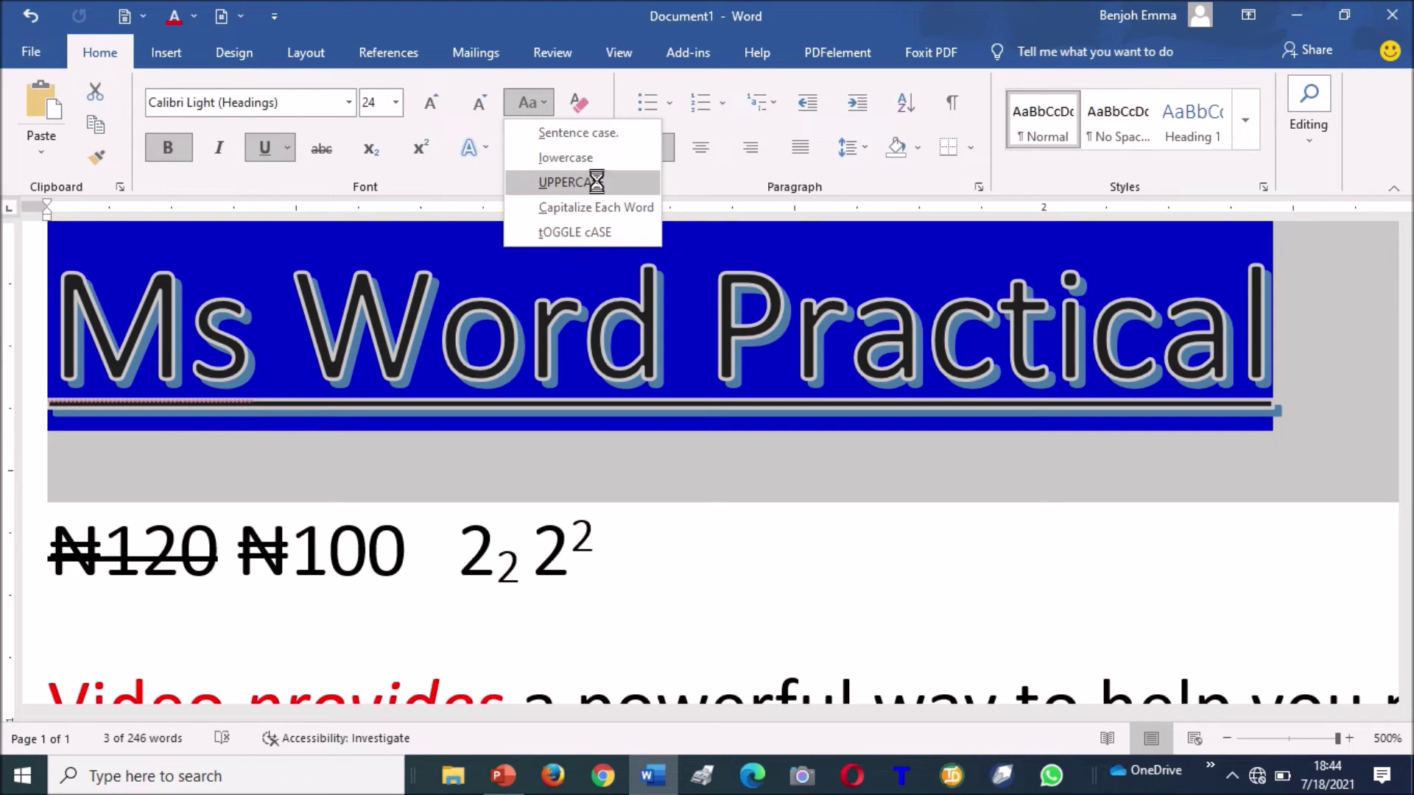
{"action": "left_click", "coordinate": [598, 183]}
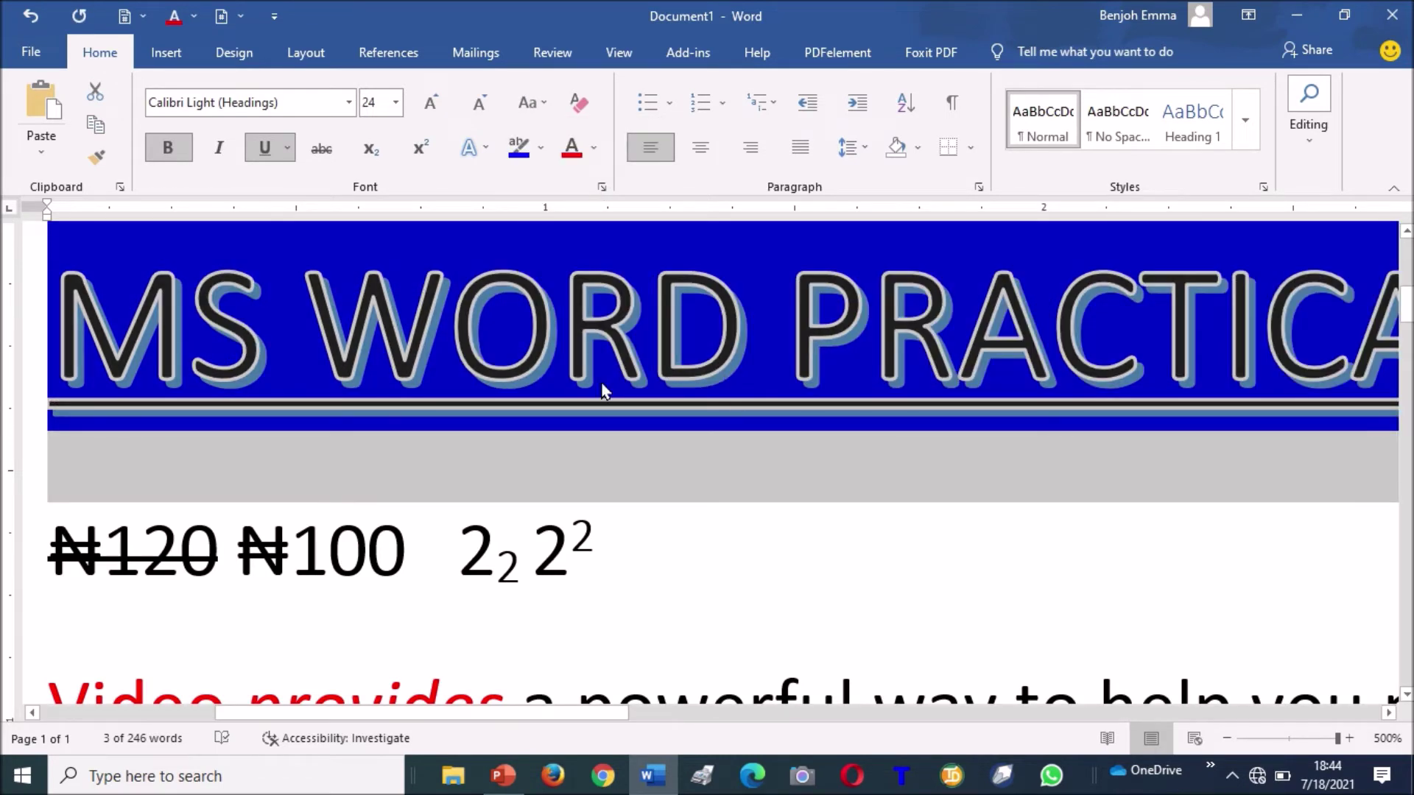
{"action": "left_click", "coordinate": [477, 106]}
{"action": "left_click", "coordinate": [478, 107]}
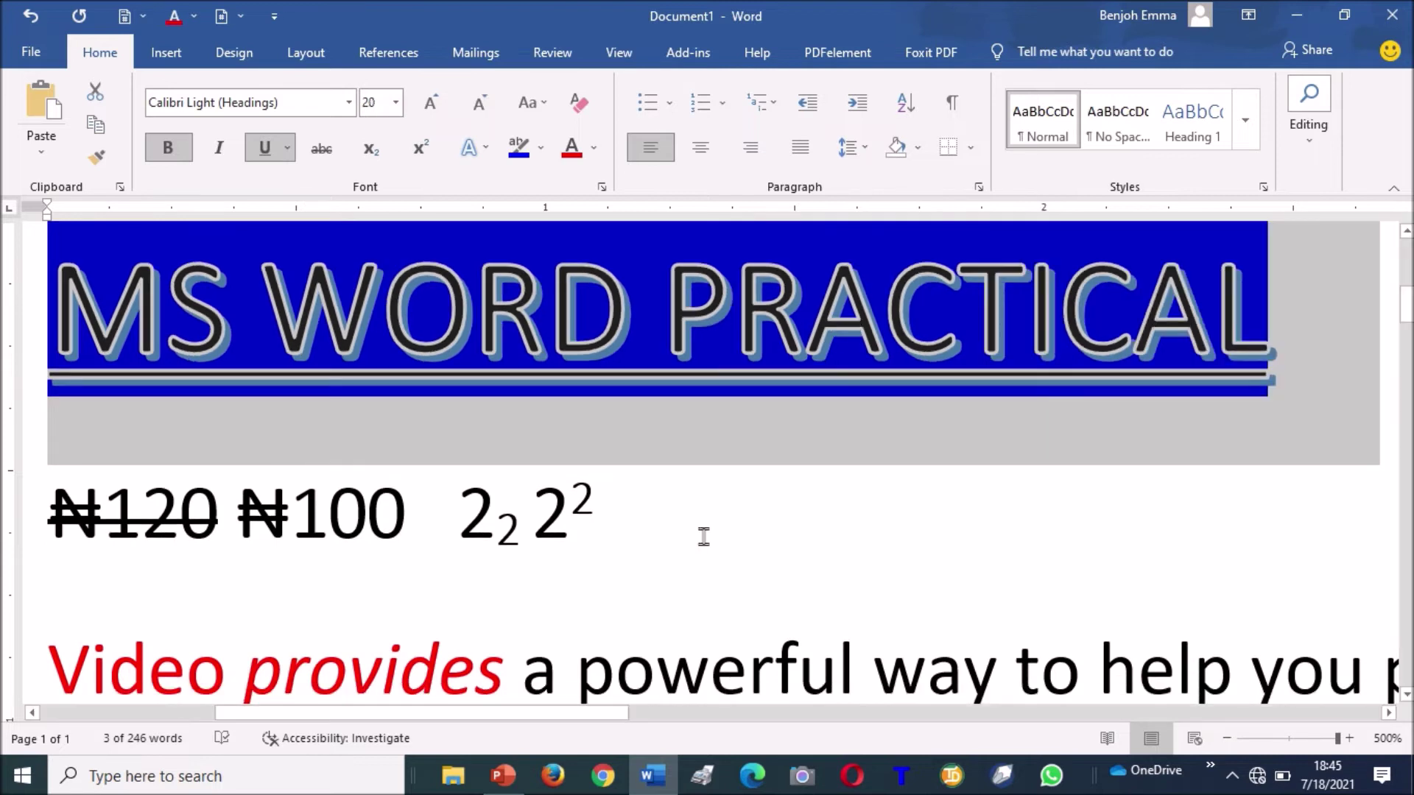
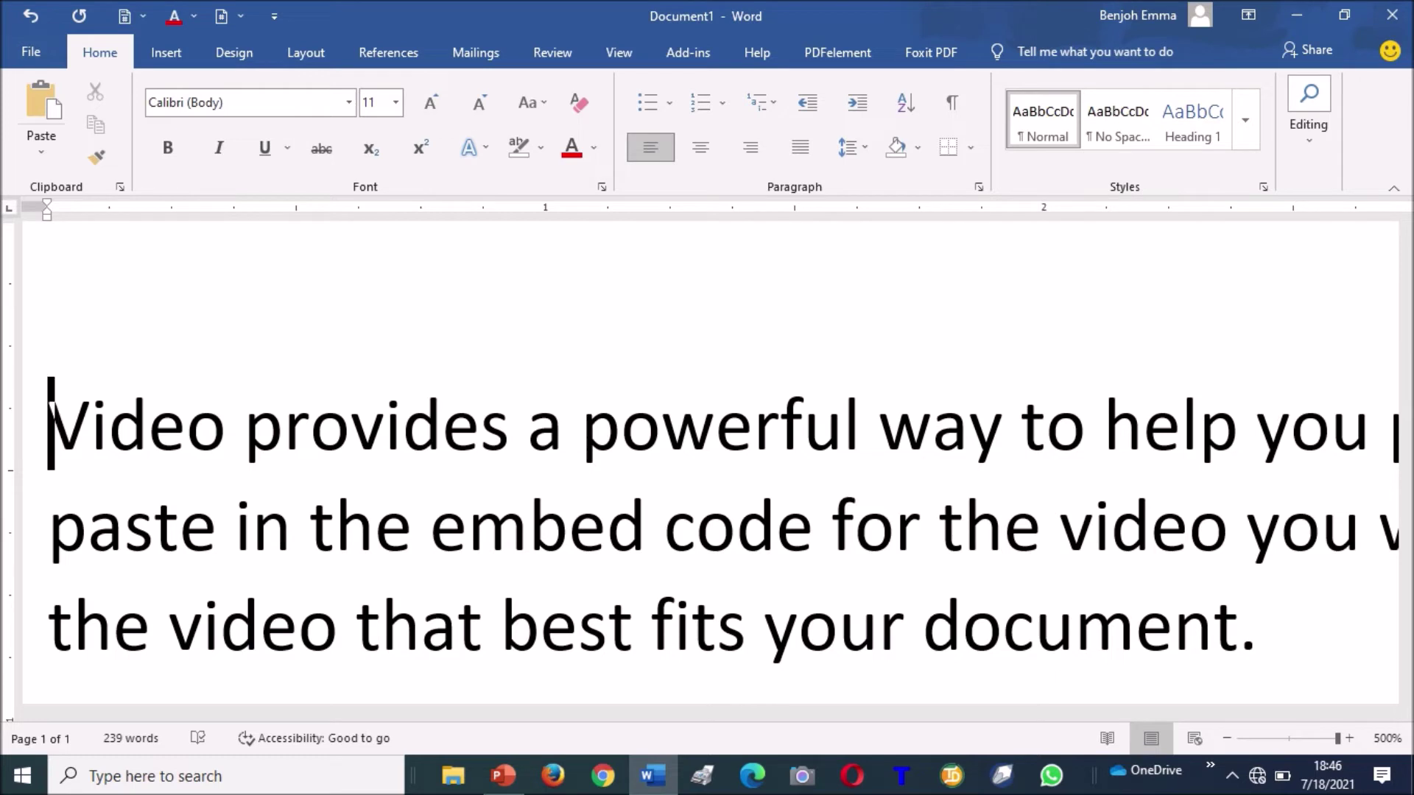
Insert a line above the paragraph reading 'List of the apps that we will learn in this digital class'.
{"action": "left_click", "coordinate": [51, 317]}
{"action": "left_click", "coordinate": [51, 423]}
{"action": "left_click", "coordinate": [51, 268]}
{"action": "key", "text": "Delete"}
{"action": "key", "text": "ctrl+z"}
{"action": "key", "text": "Delete"}
{"action": "key", "text": "Return"}
{"action": "key", "text": "Up"}
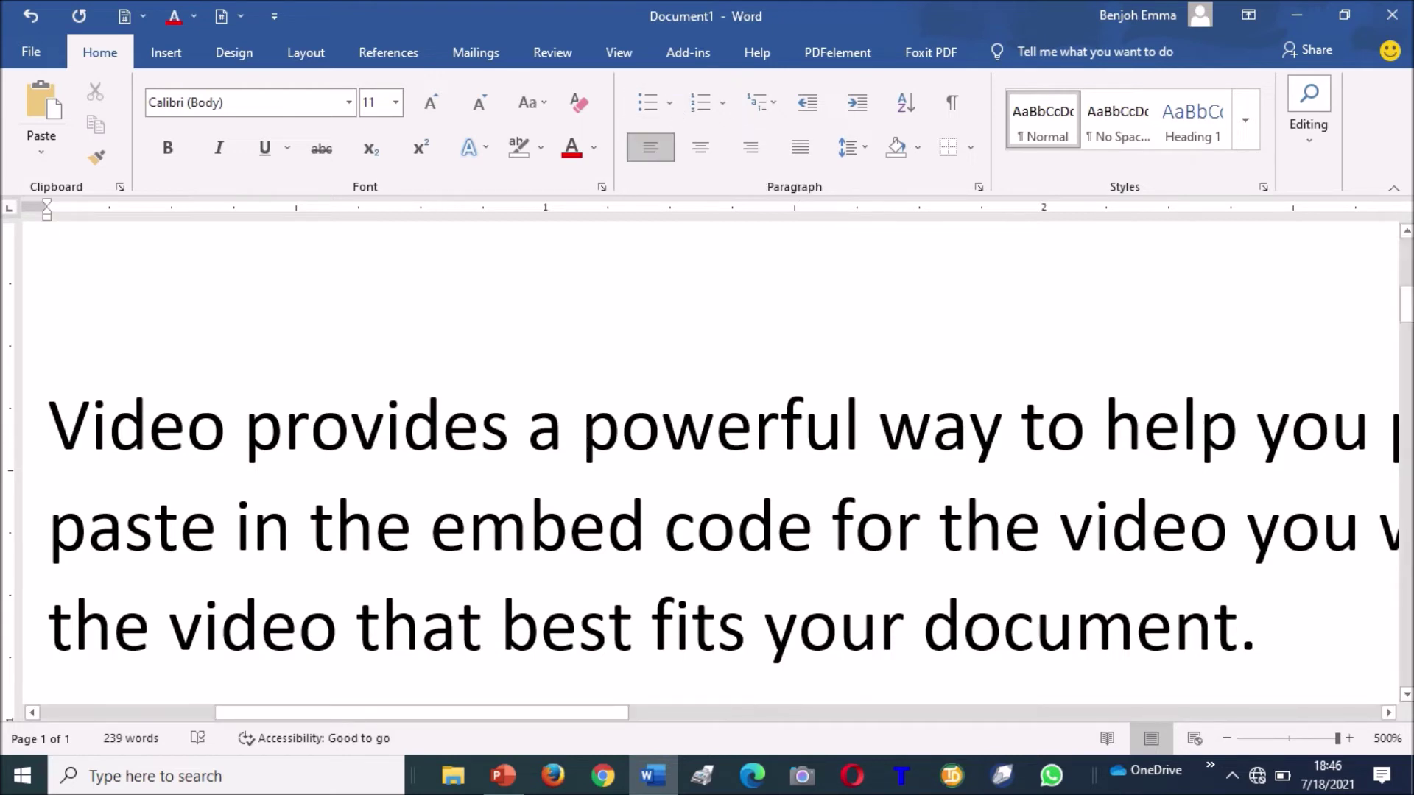
{"action": "type", "text": "List of the apps that"}
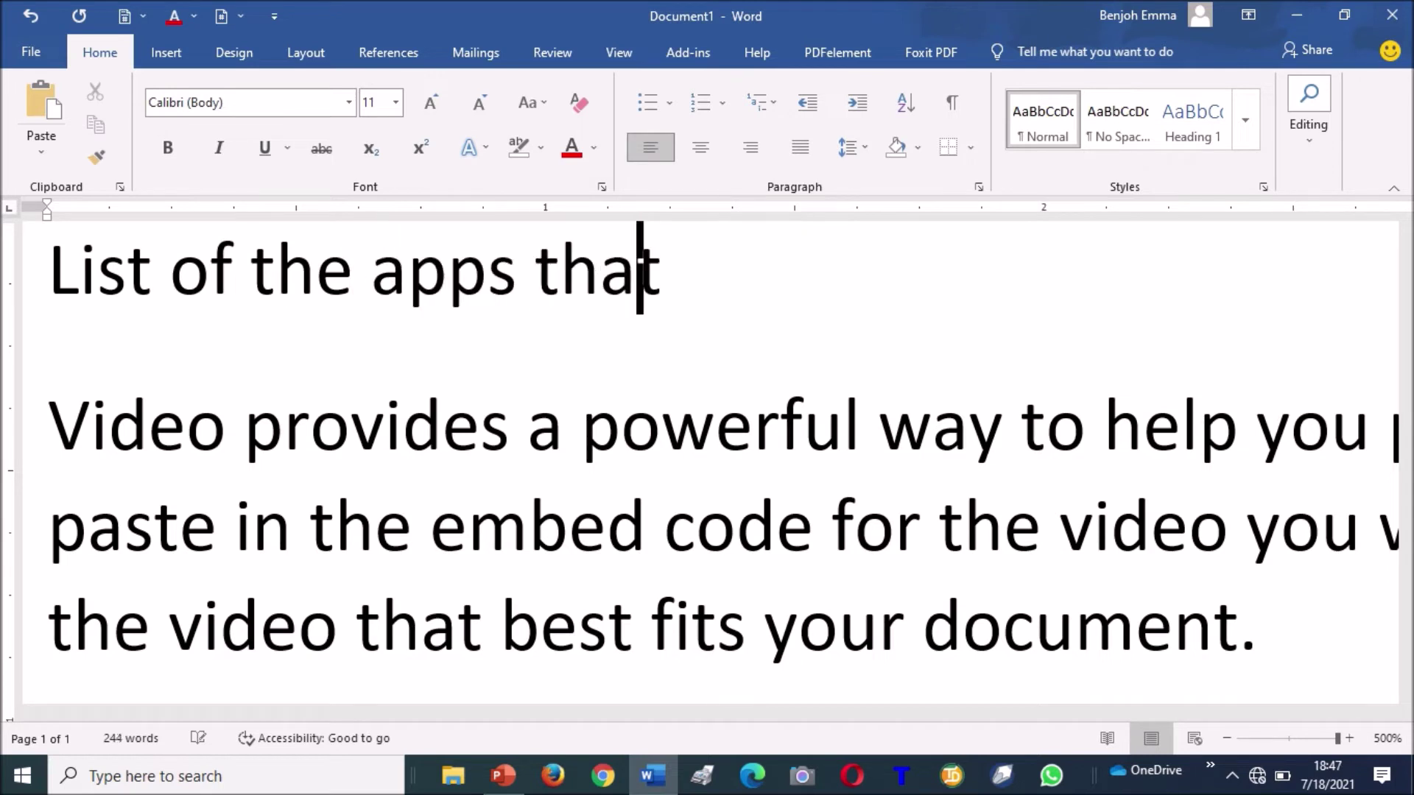
{"action": "type", "text": " we will"}
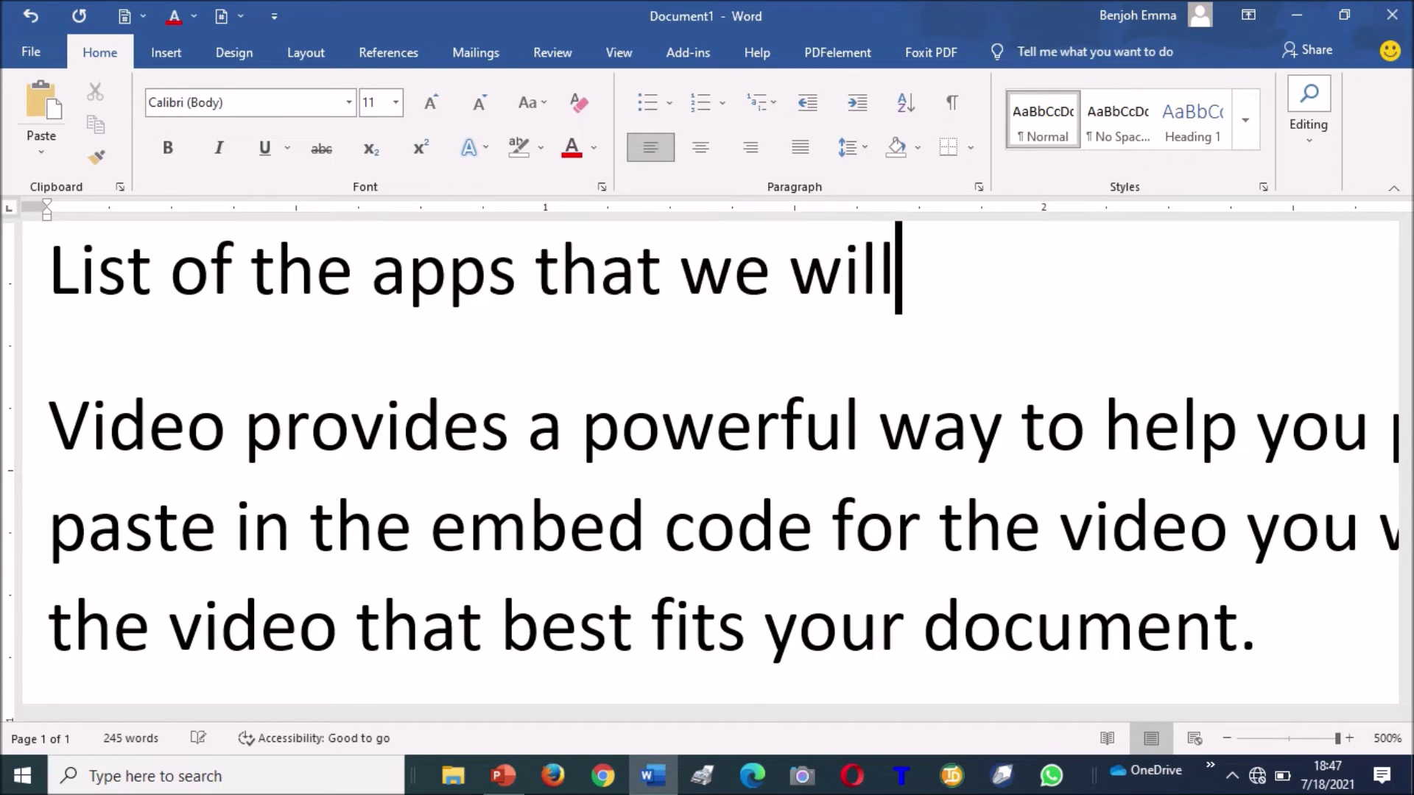
{"action": "type", "text": " learn in thi"}
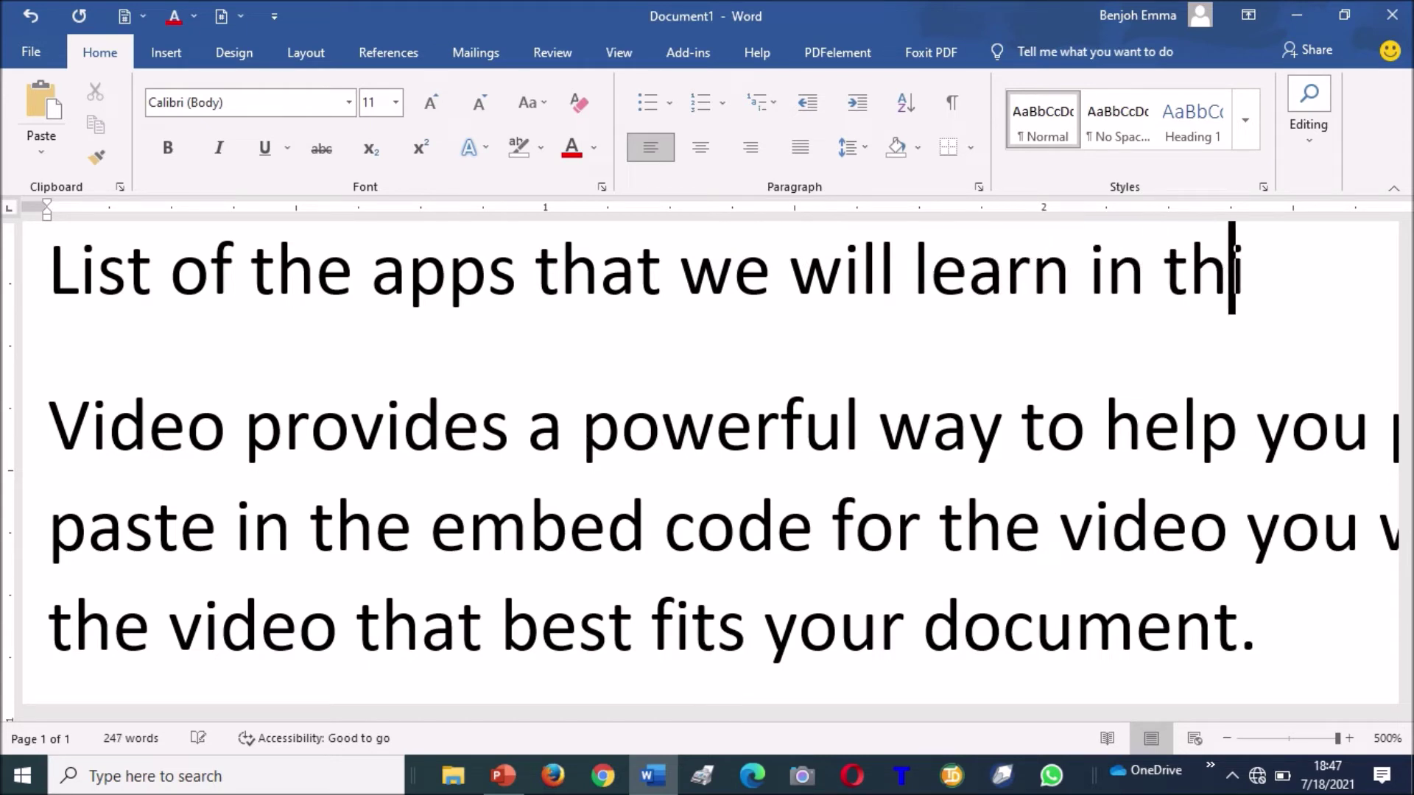
{"action": "type", "text": "s "}
{"action": "type", "text": "digital class"}
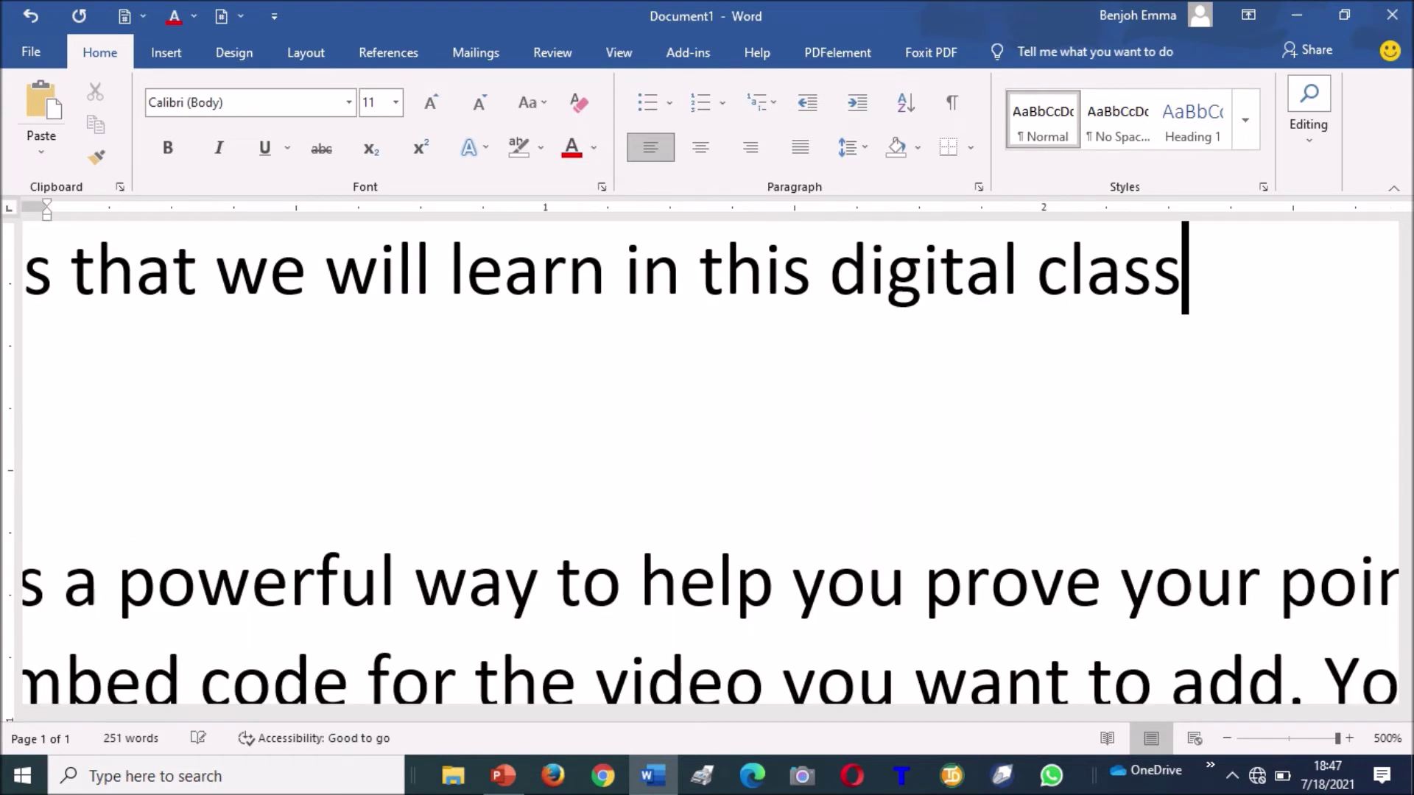
{"action": "key", "text": "Return"}
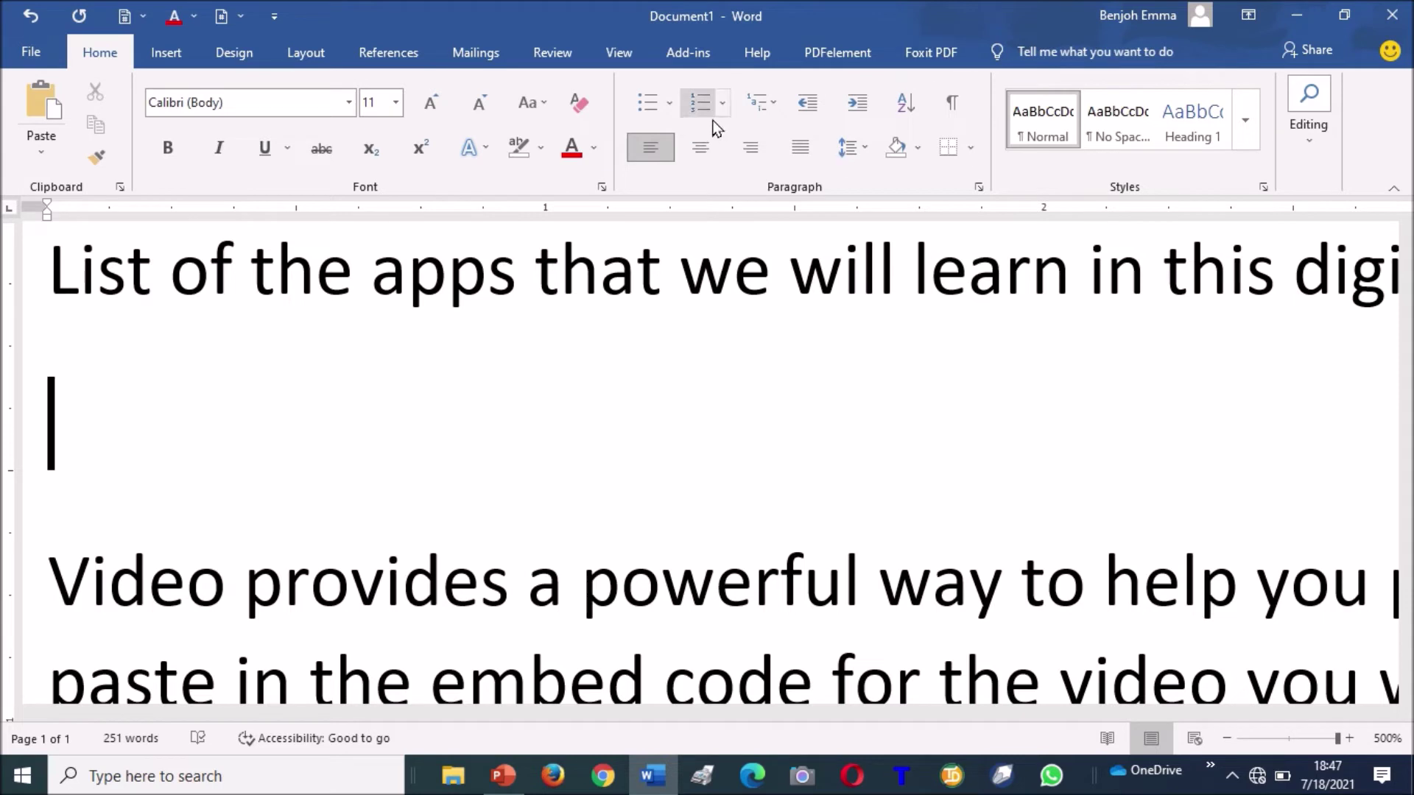
Start a four-diamond bulleted list with Ms Word, MS Excel and Ms PowerPoint.
{"action": "left_click", "coordinate": [668, 103]}
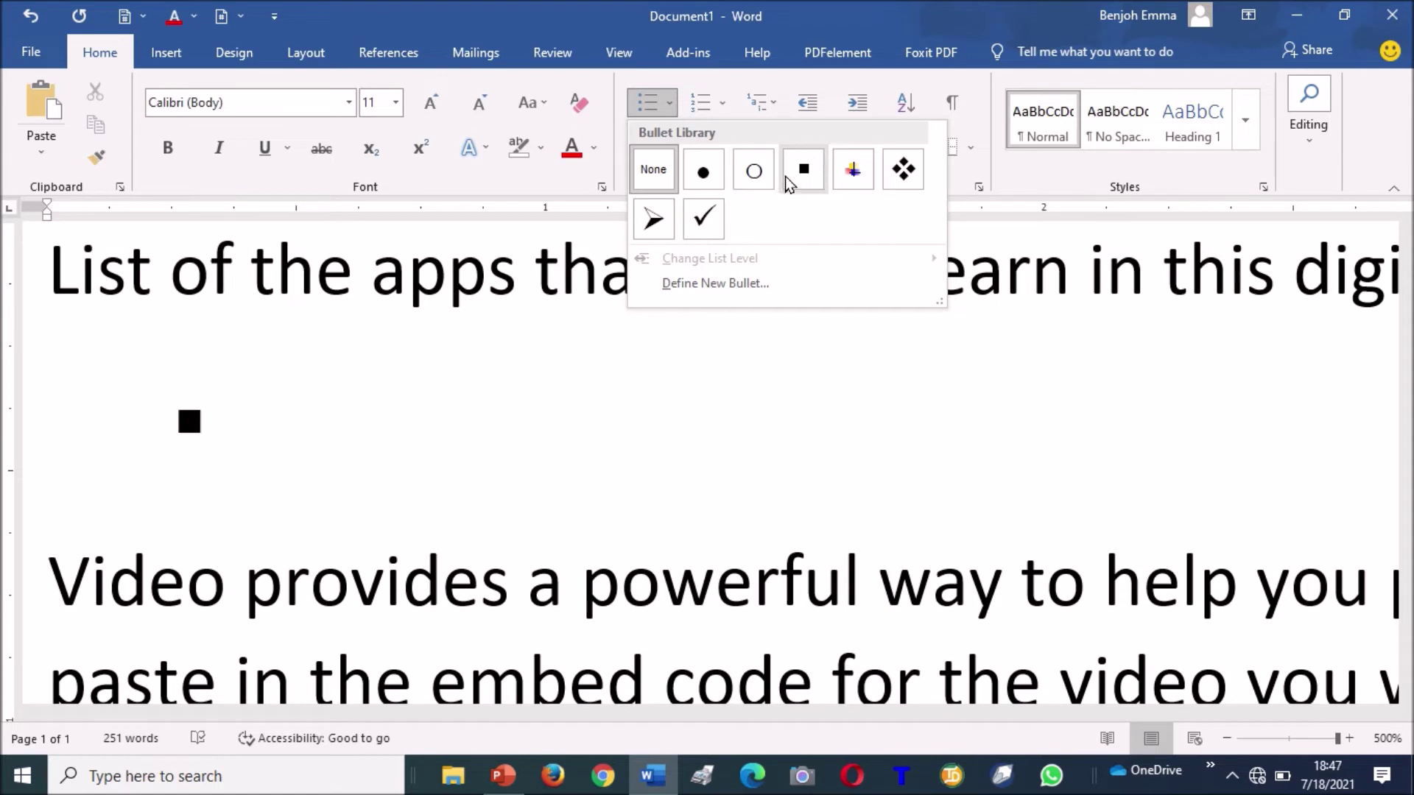
{"action": "left_click", "coordinate": [909, 167]}
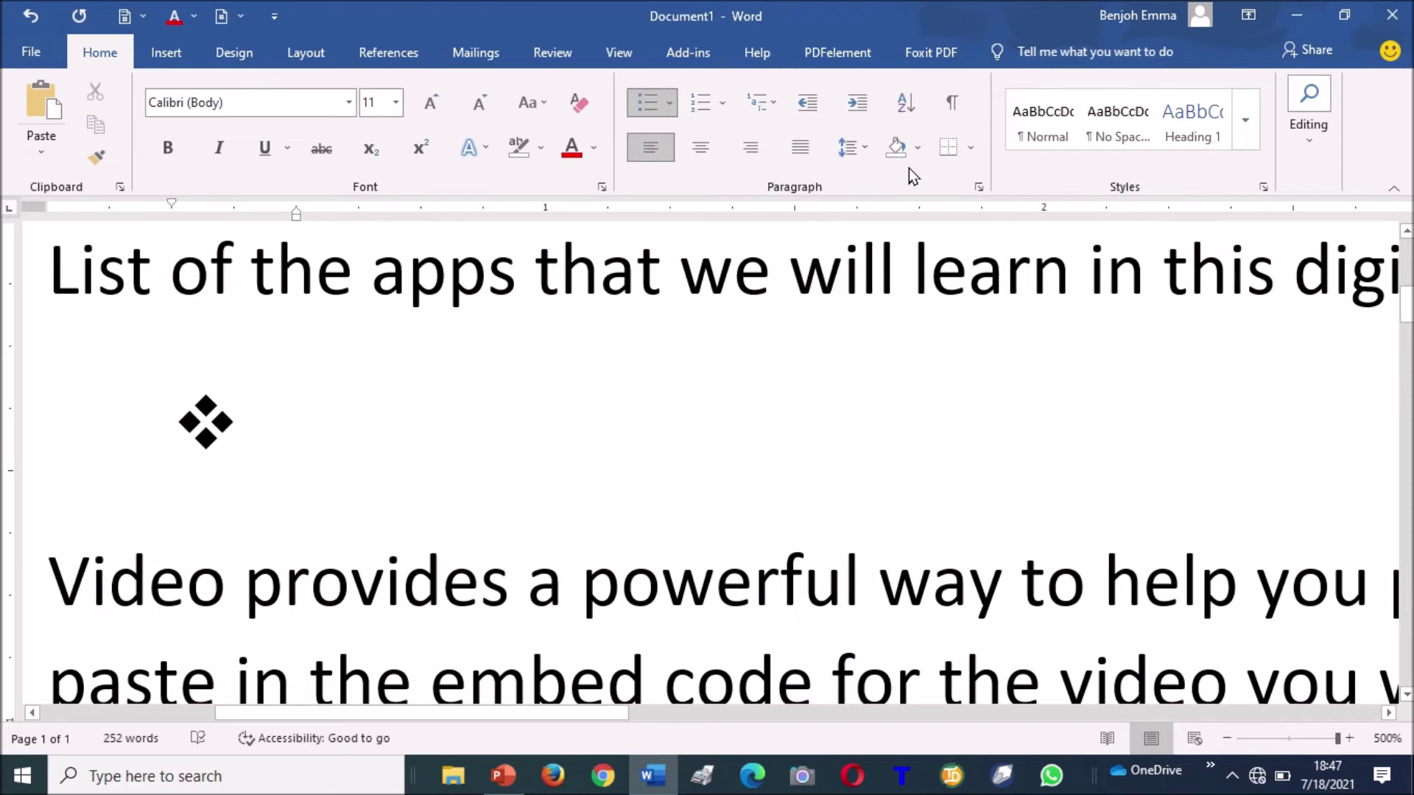
{"action": "type", "text": "Ms Word"}
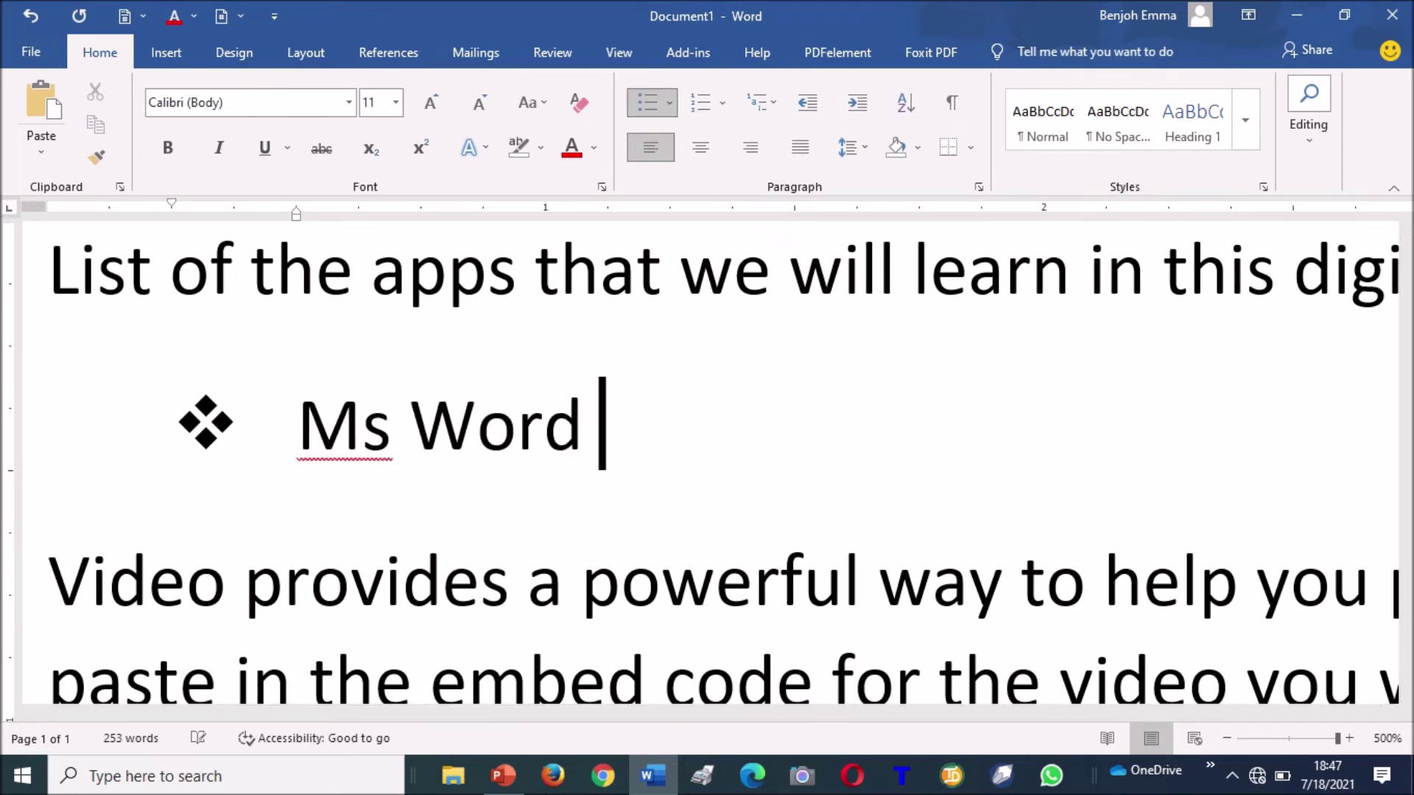
{"action": "key", "text": "Return"}
{"action": "type", "text": "MS "}
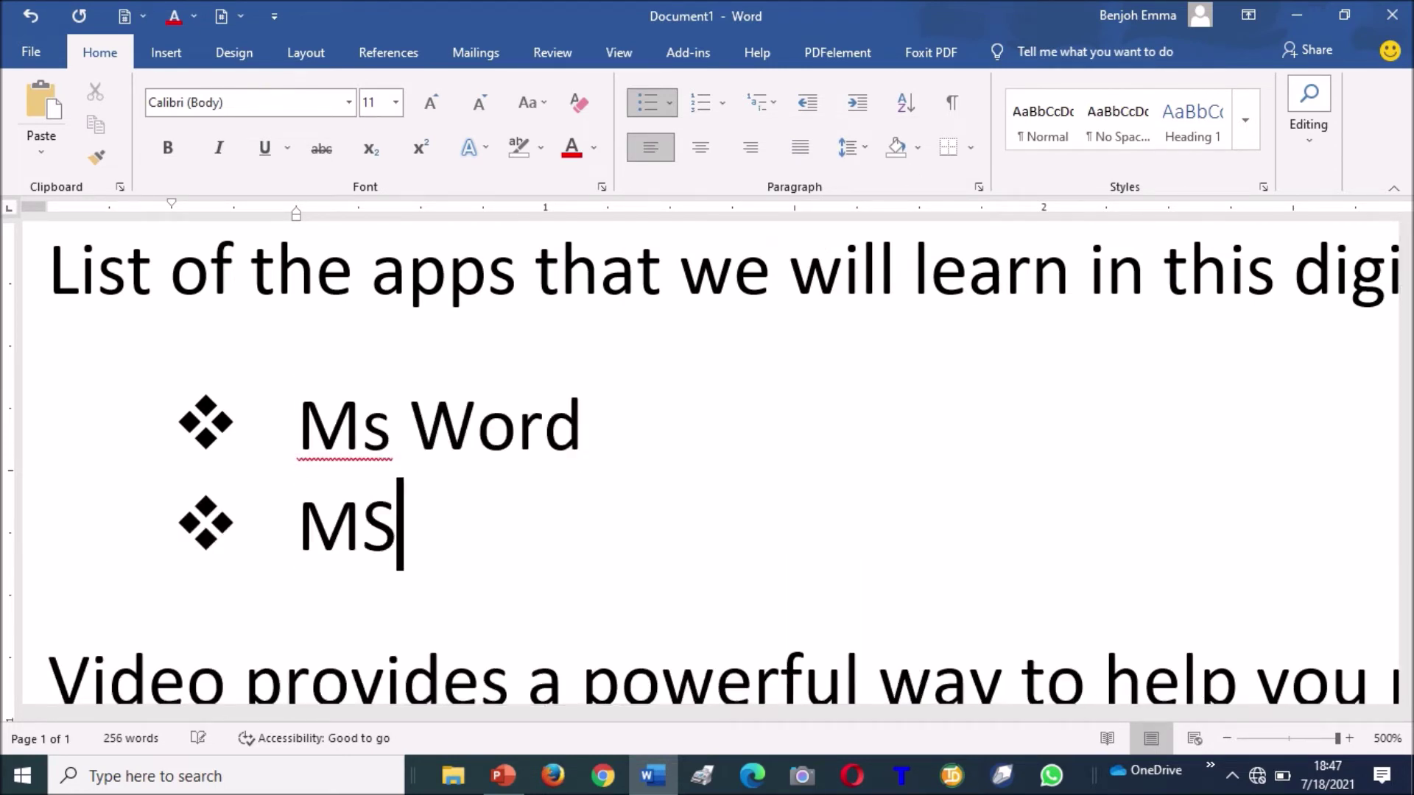
{"action": "type", "text": "Excel"}
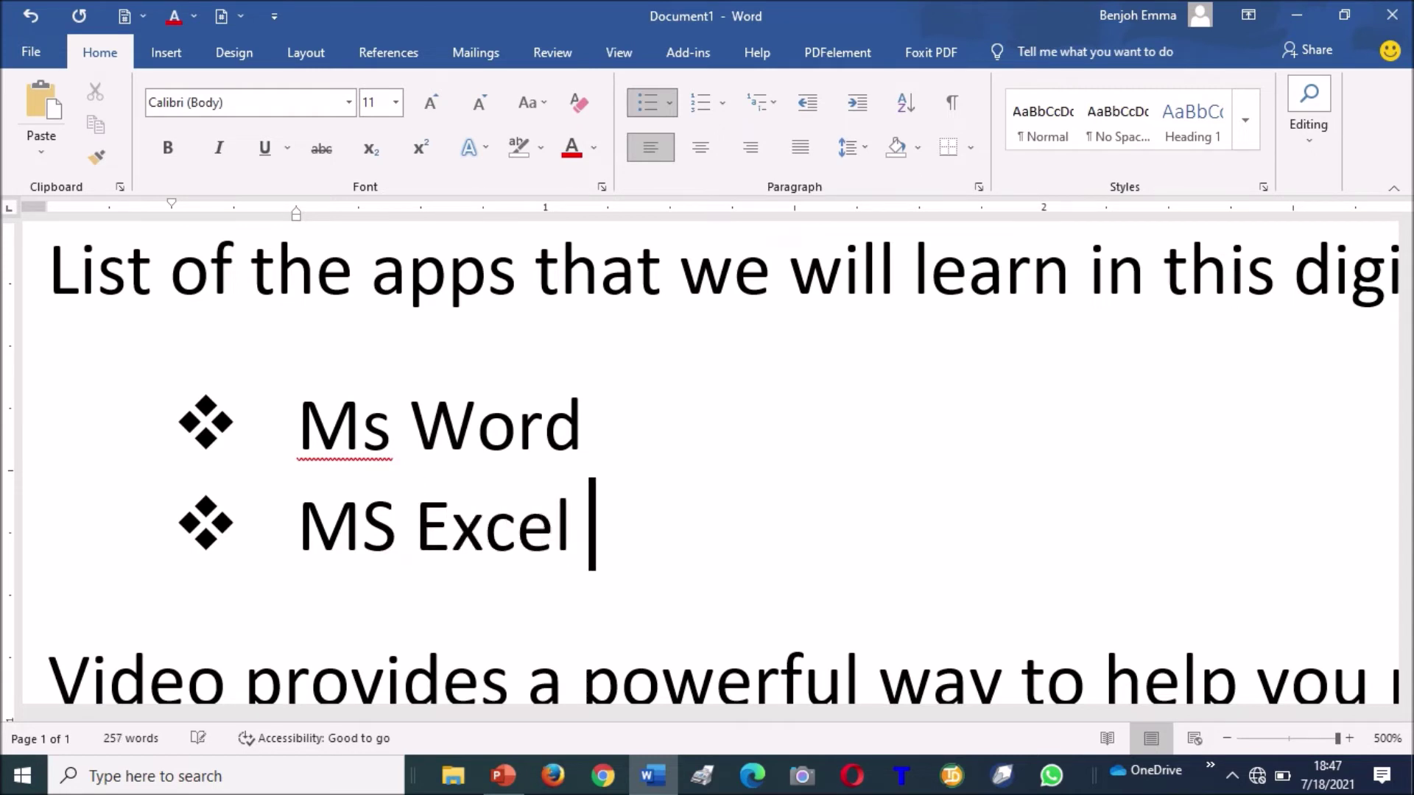
{"action": "key", "text": "Return"}
{"action": "type", "text": "Ms PowerPoint"}
{"action": "key", "text": "Return"}
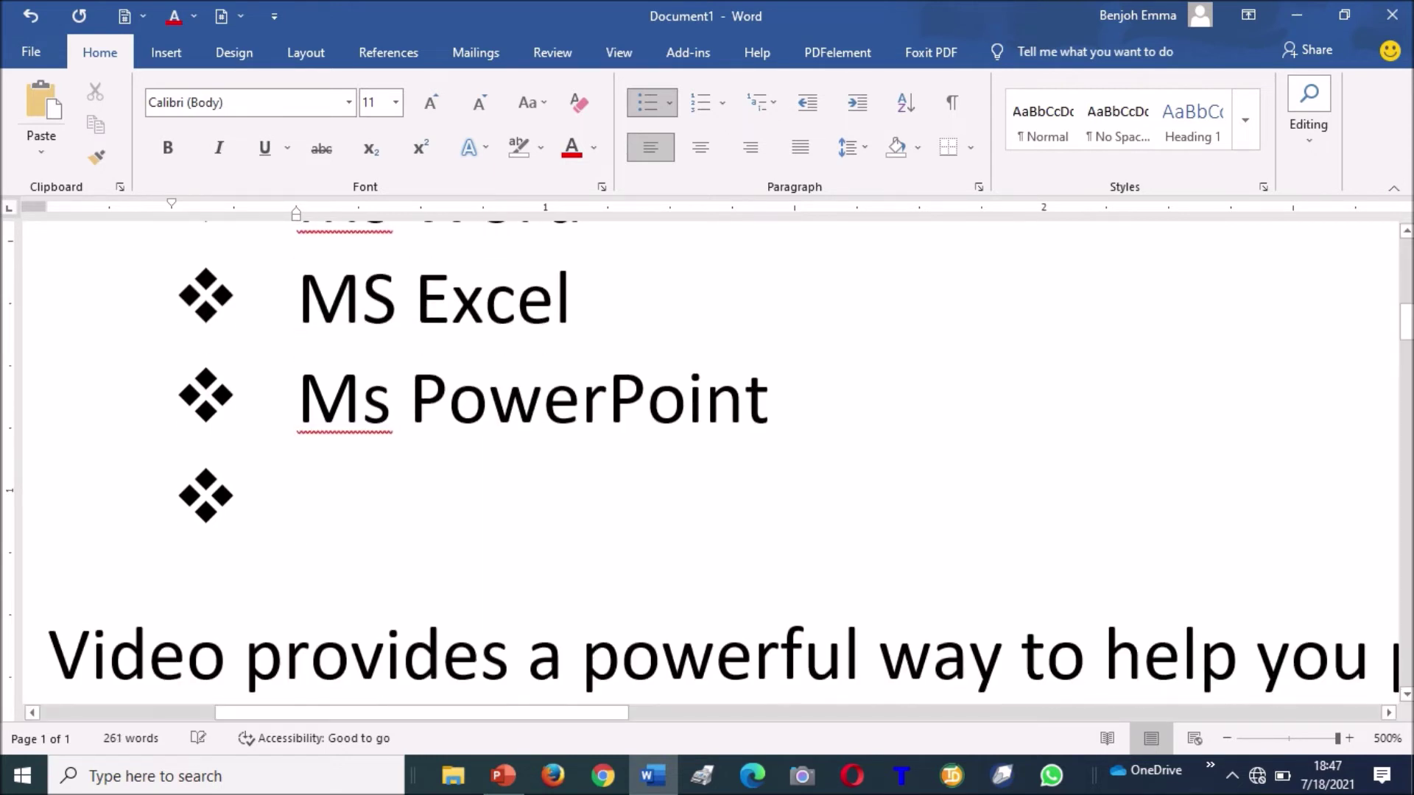
Add CorelDRAW, IOT and WEB DESIGN as further bulleted items, then review the list.
{"action": "type", "text": "CorelD"}
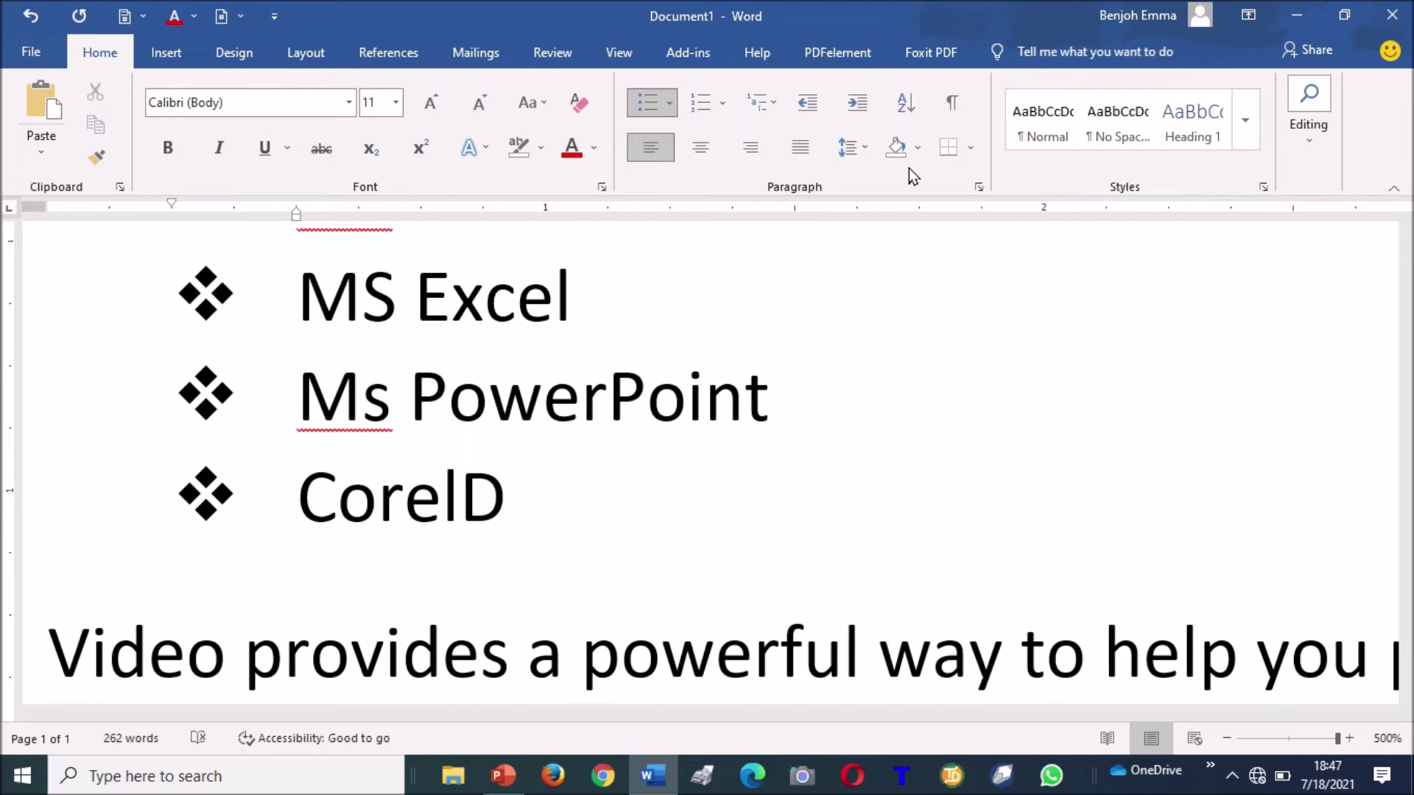
{"action": "type", "text": "RAW"}
{"action": "key", "text": "Return"}
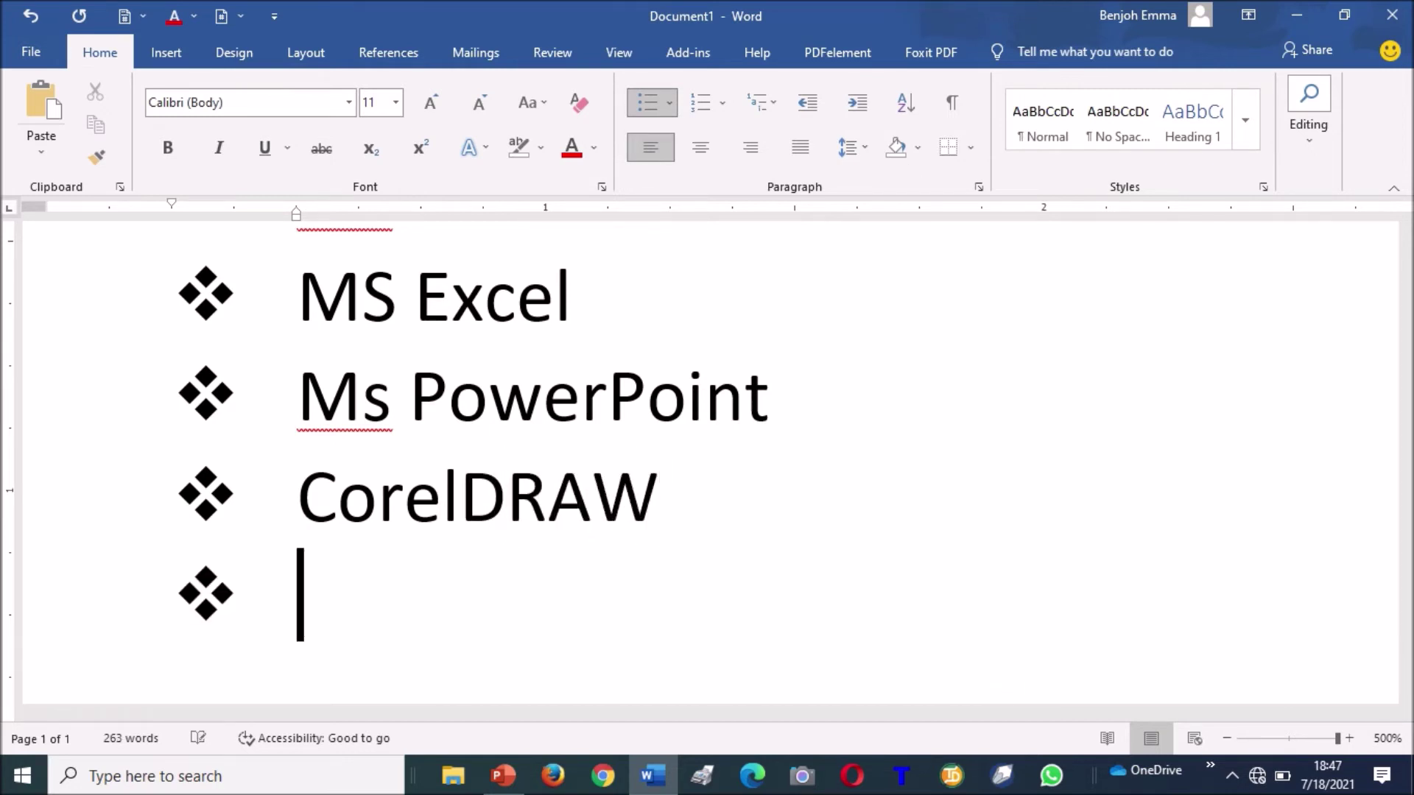
{"action": "type", "text": "IO"}
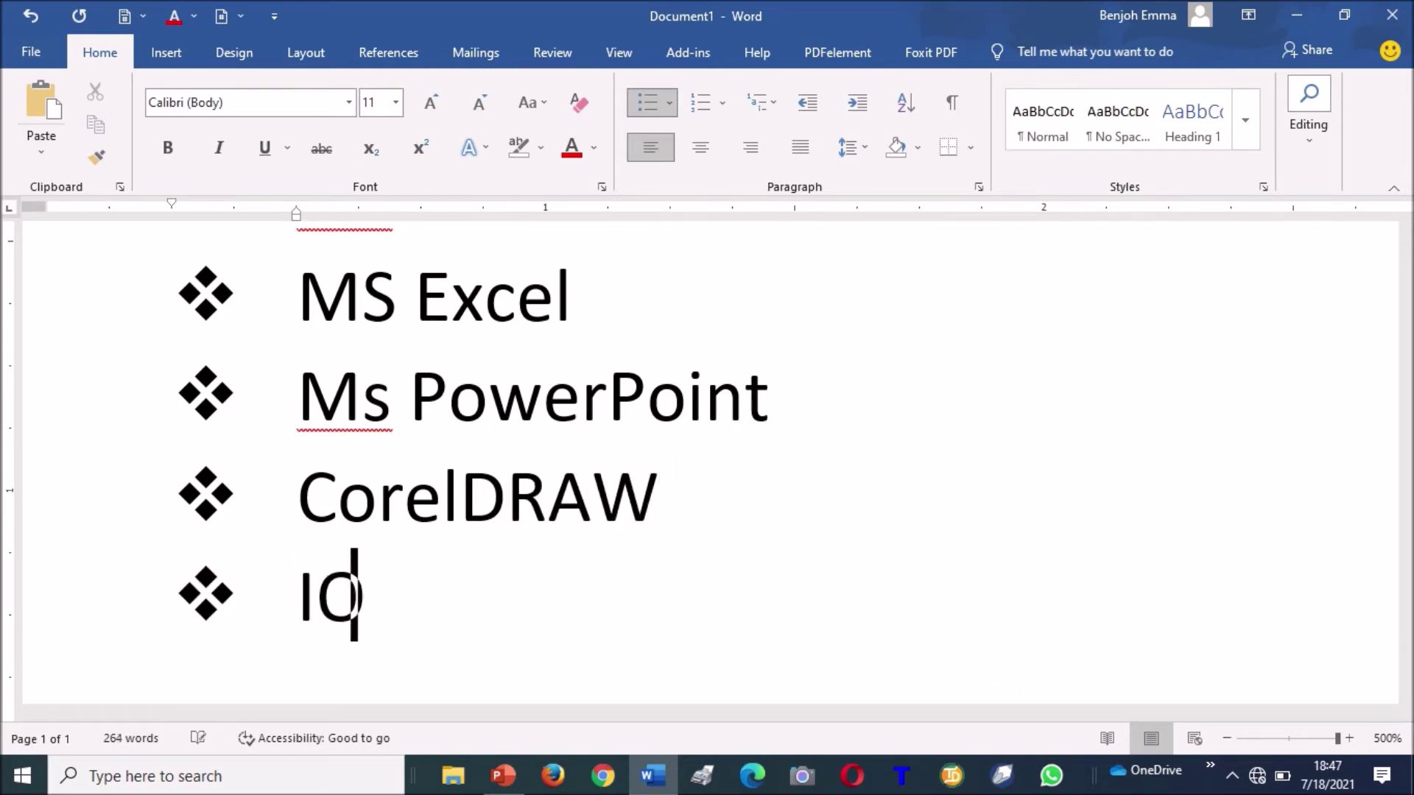
{"action": "type", "text": "T"}
{"action": "key", "text": "Return"}
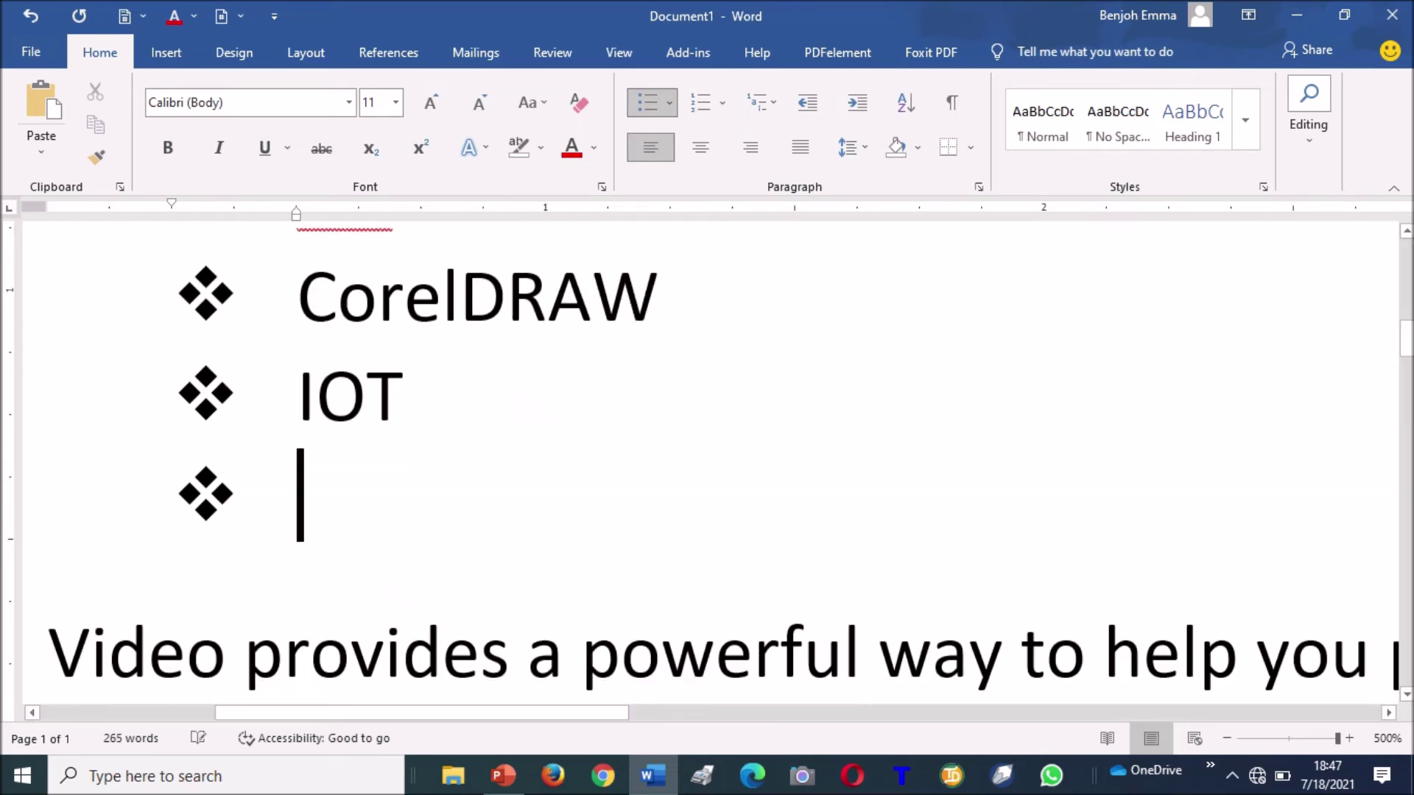
{"action": "type", "text": "WEB"}
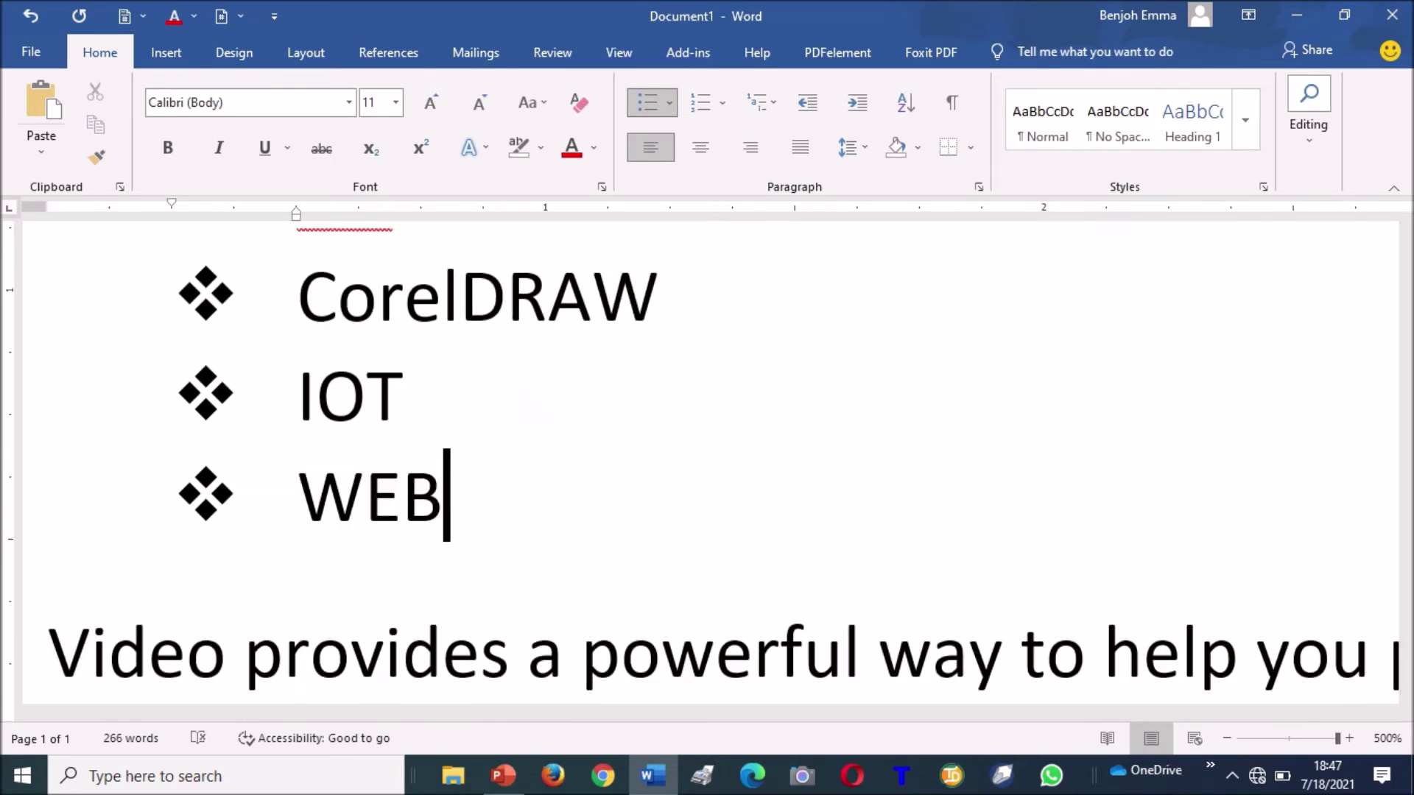
{"action": "type", "text": " DESIGN"}
{"action": "key", "text": "Up"}
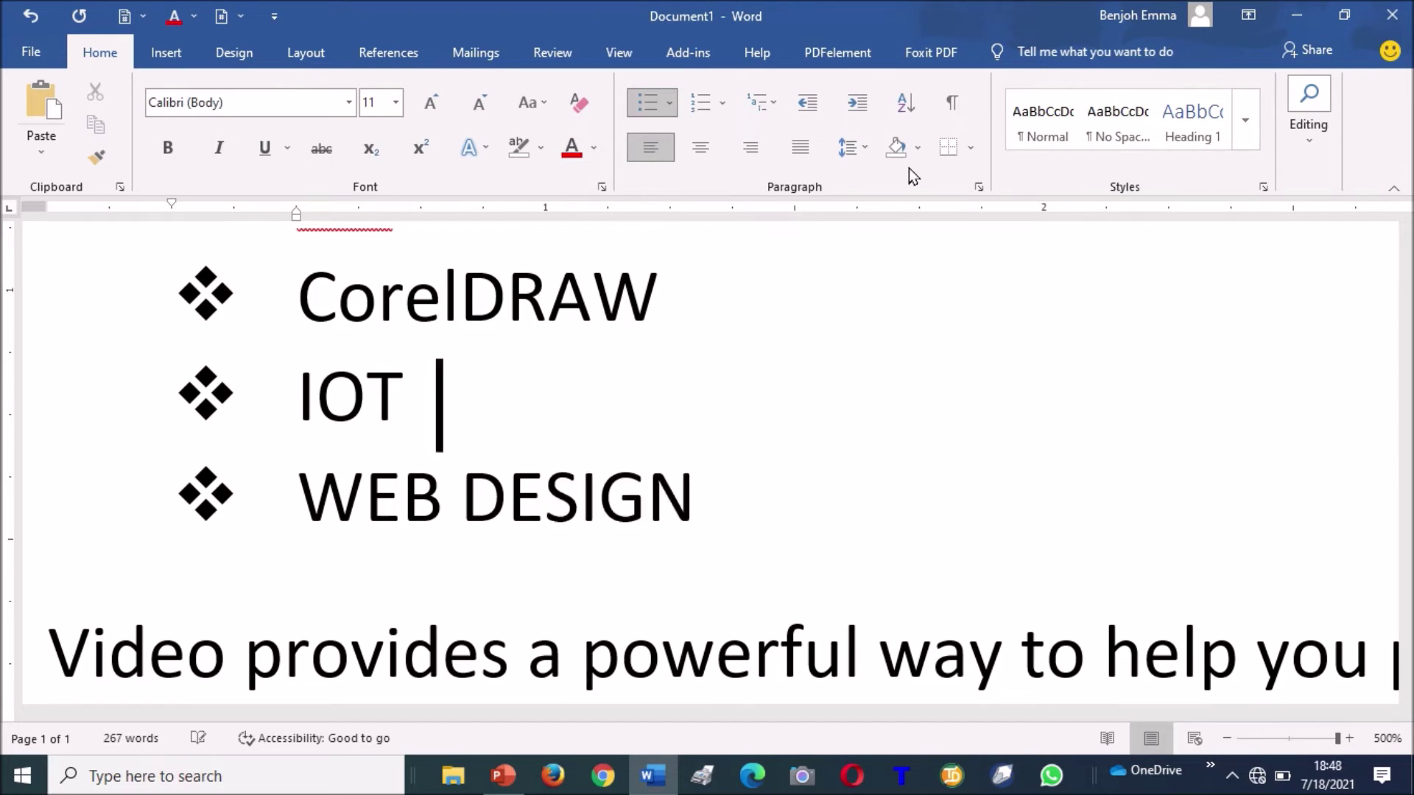
{"action": "key", "text": "Up"}
{"action": "key", "text": "Up"}
{"action": "key", "text": "Up"}
{"action": "key", "text": "Up"}
{"action": "key", "text": "Up"}
{"action": "key", "text": "Down"}
{"action": "key", "text": "Down"}
{"action": "key", "text": "Down"}
{"action": "key", "text": "Down"}
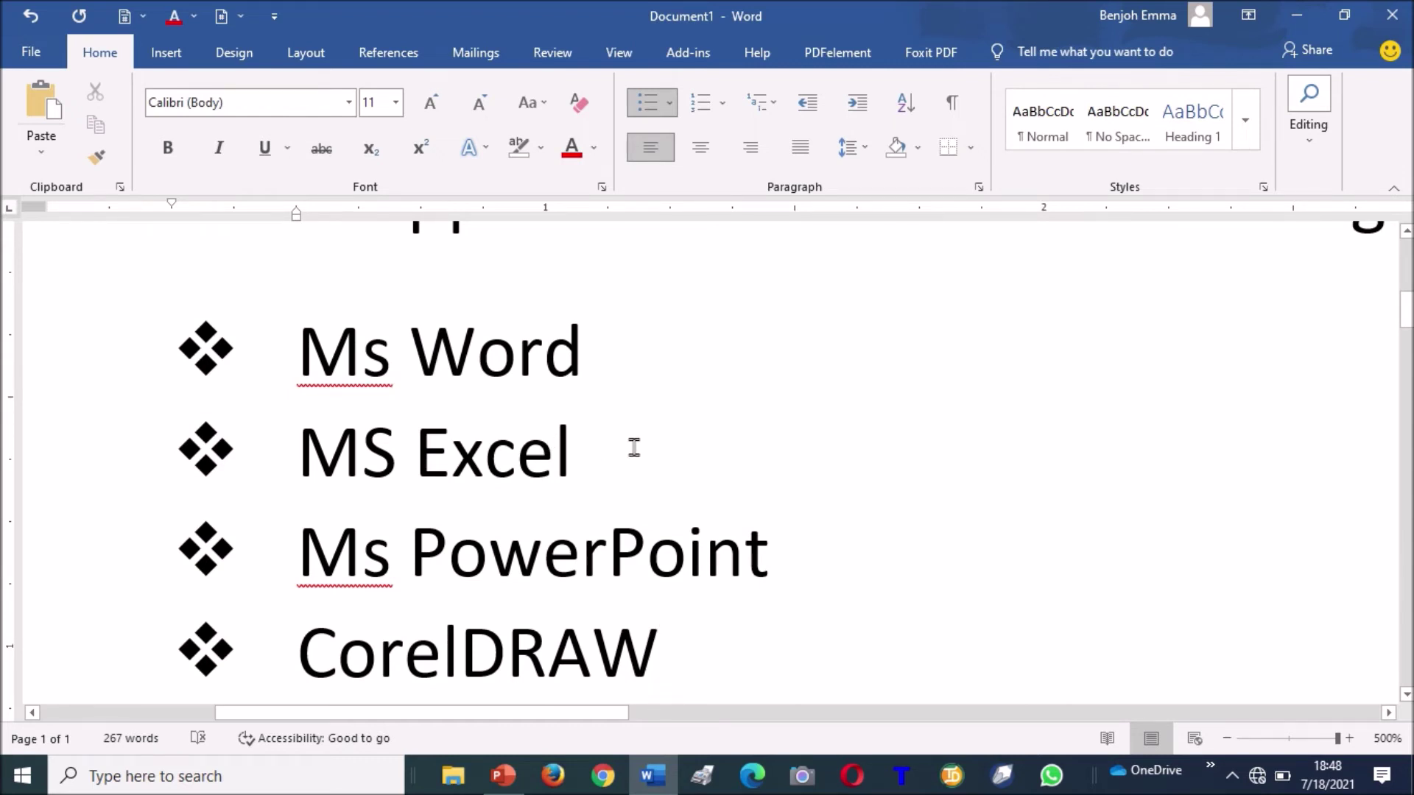
Renumber the list as 1. 2. 3., then i. ii. iii., finally settling on a) b) c) lettering.
{"action": "key", "text": "Up"}
{"action": "key", "text": "Up"}
{"action": "key", "text": "Up"}
{"action": "key", "text": "Up"}
{"action": "key", "text": "Up"}
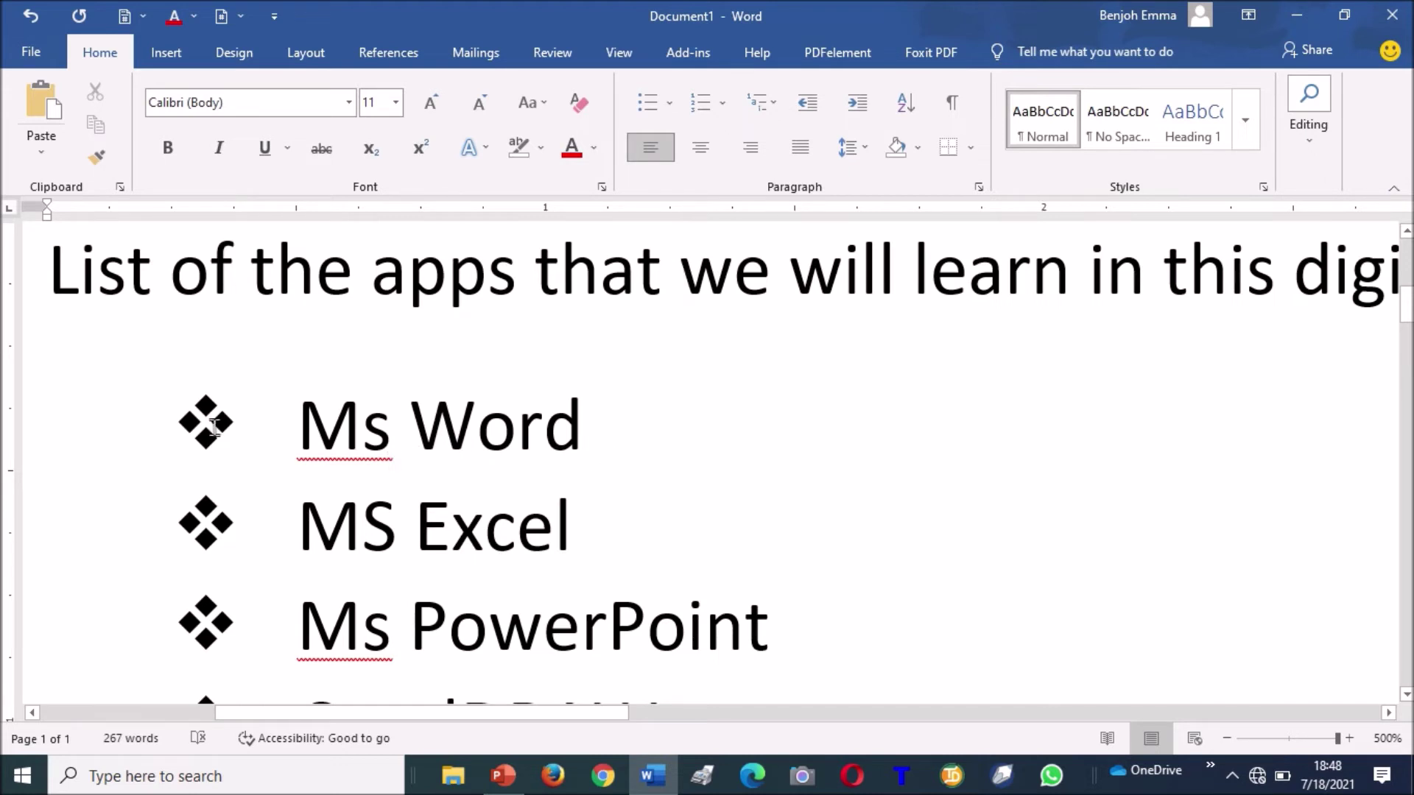
{"action": "left_click", "coordinate": [209, 427]}
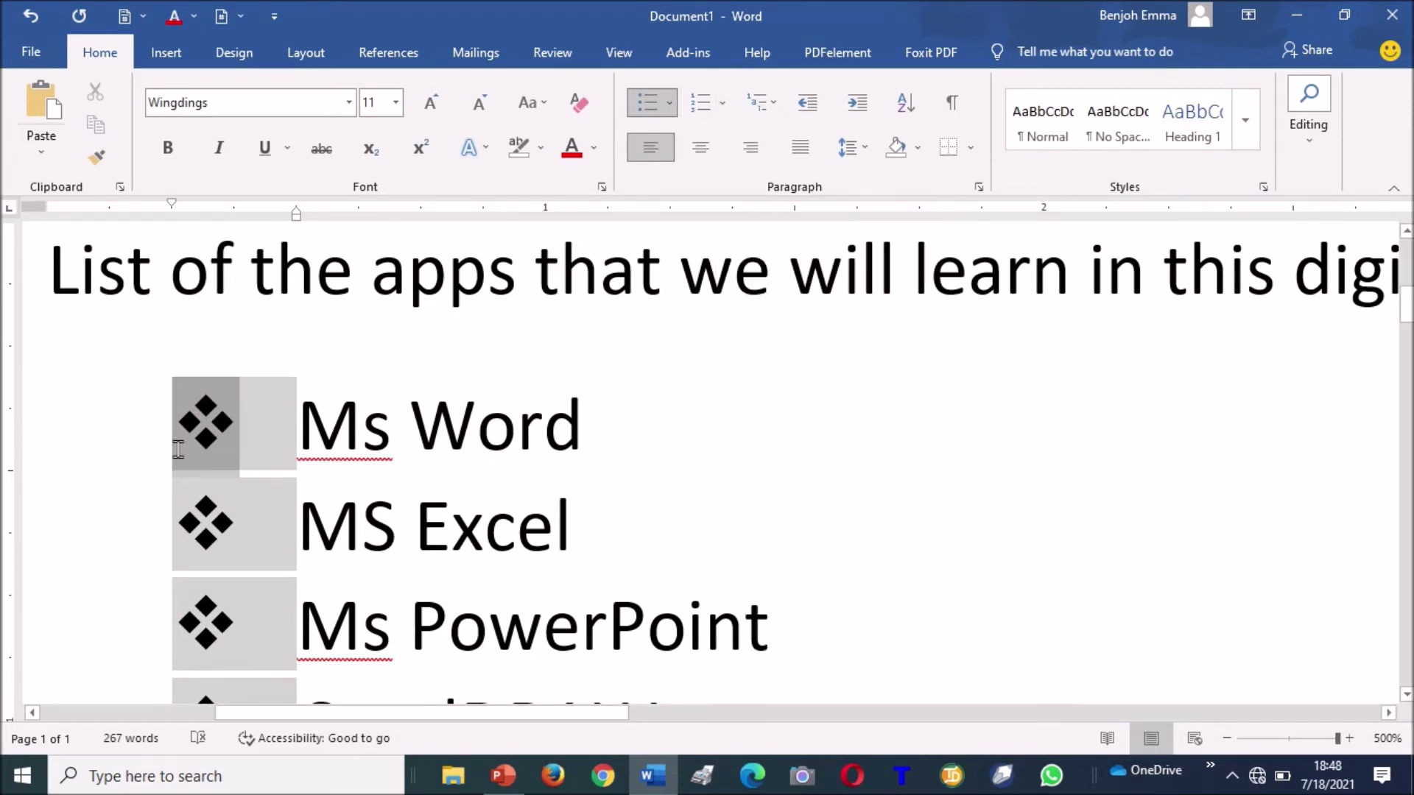
{"action": "left_click", "coordinate": [723, 105]}
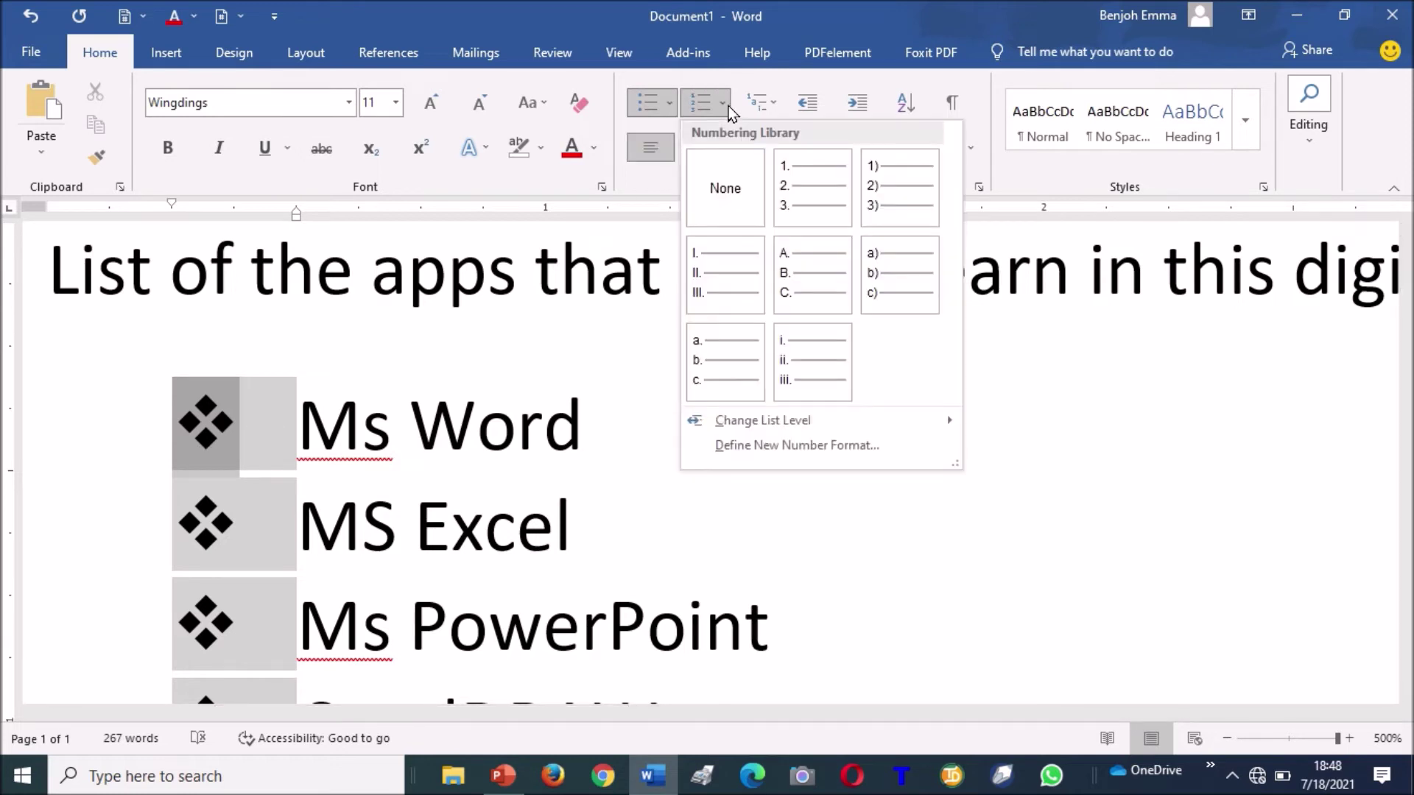
{"action": "left_click", "coordinate": [810, 168]}
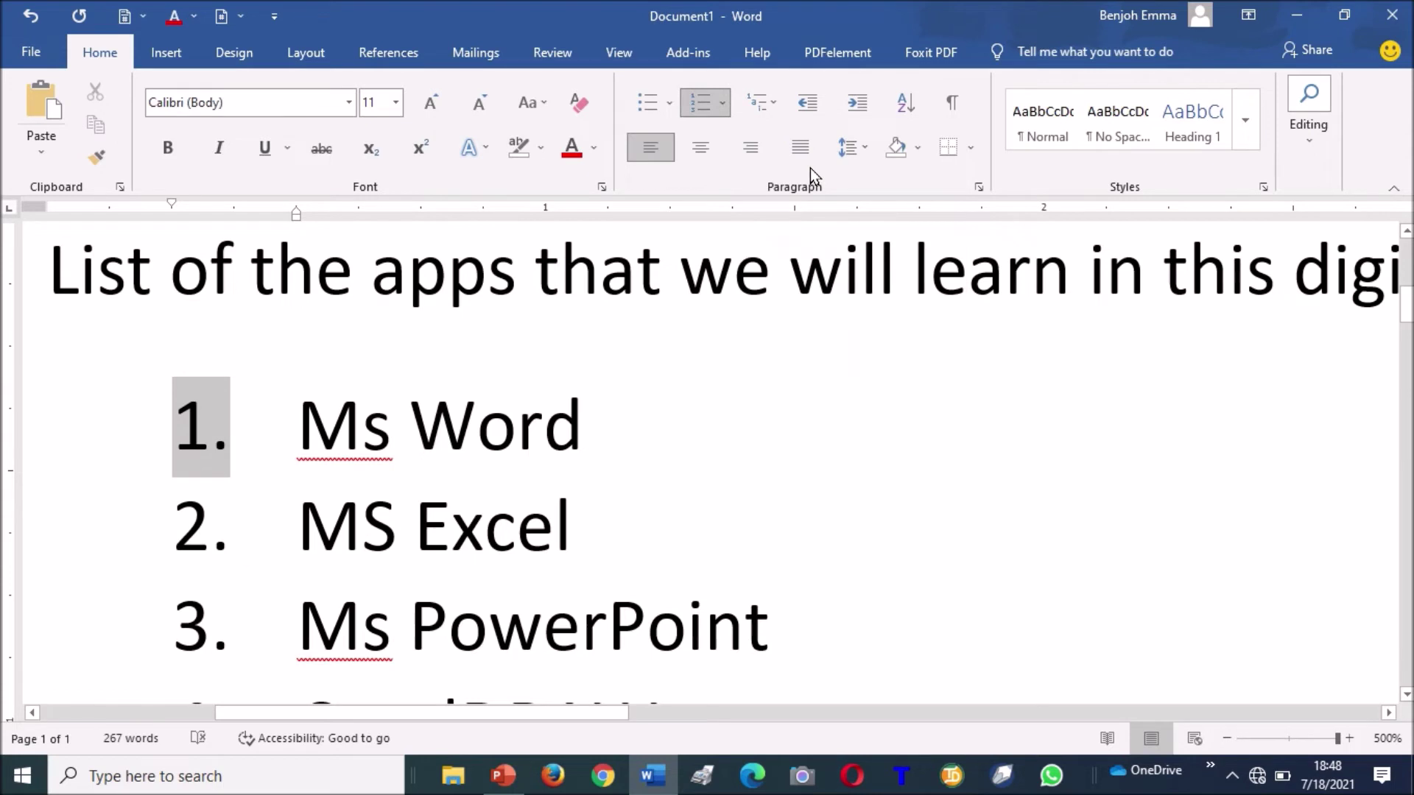
{"action": "left_click", "coordinate": [726, 103]}
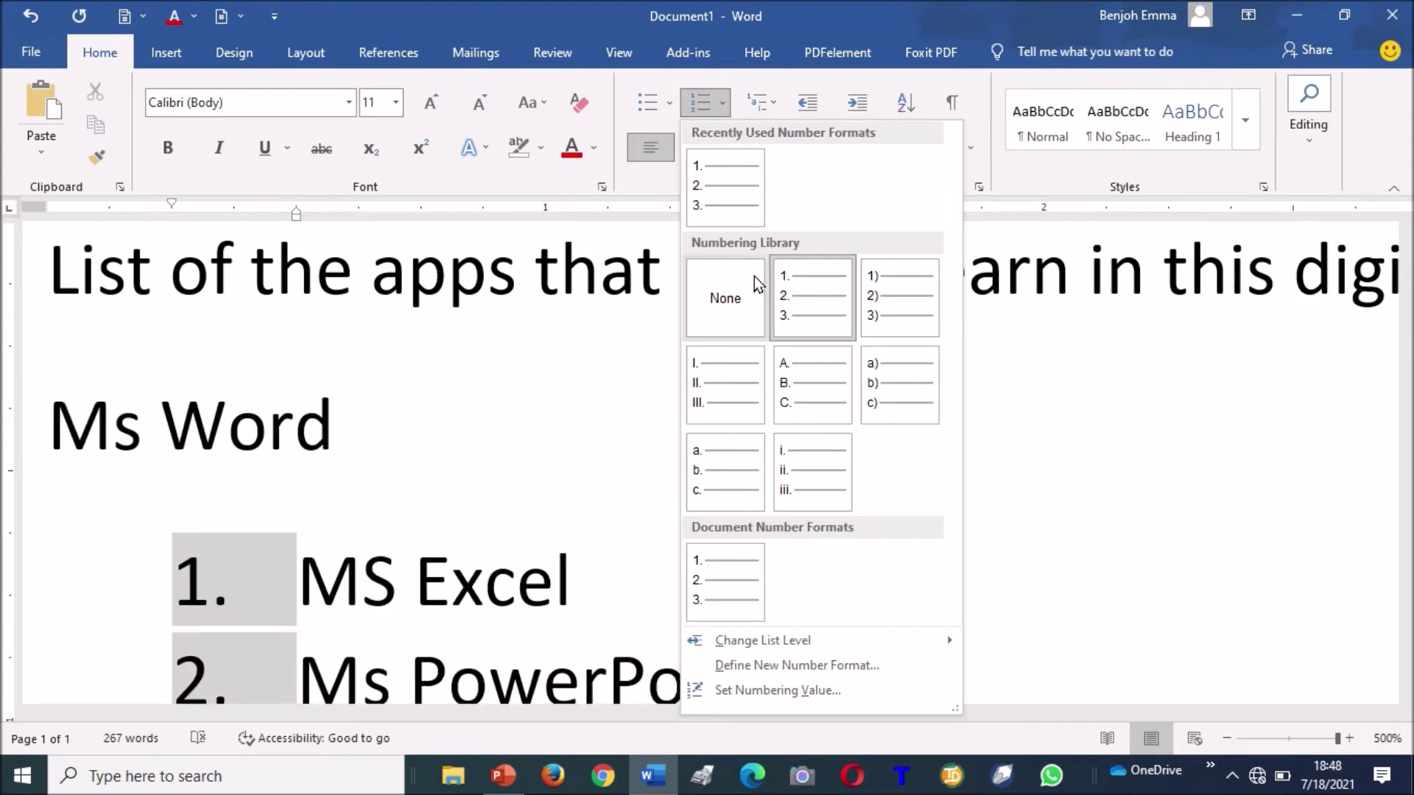
{"action": "left_click", "coordinate": [806, 472]}
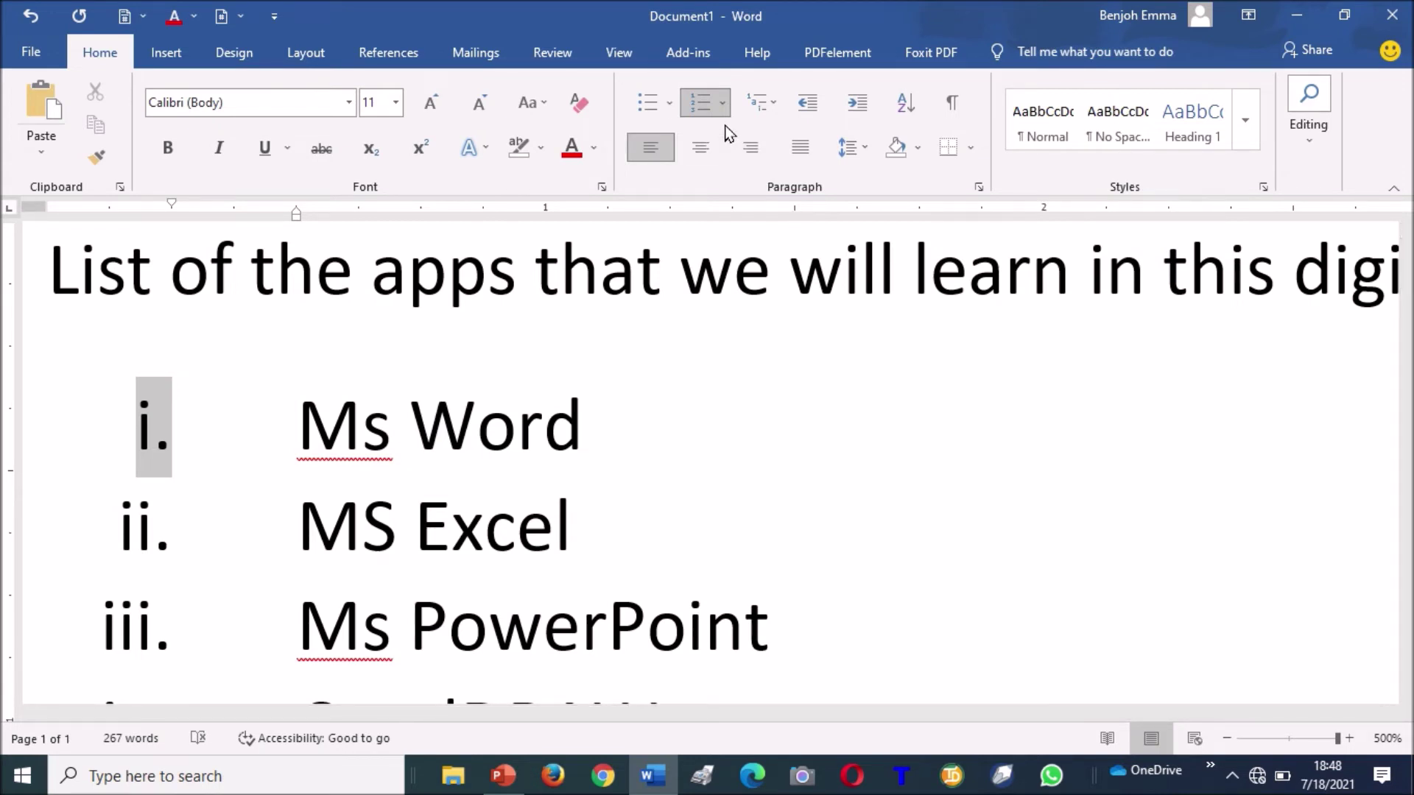
{"action": "left_click", "coordinate": [723, 103]}
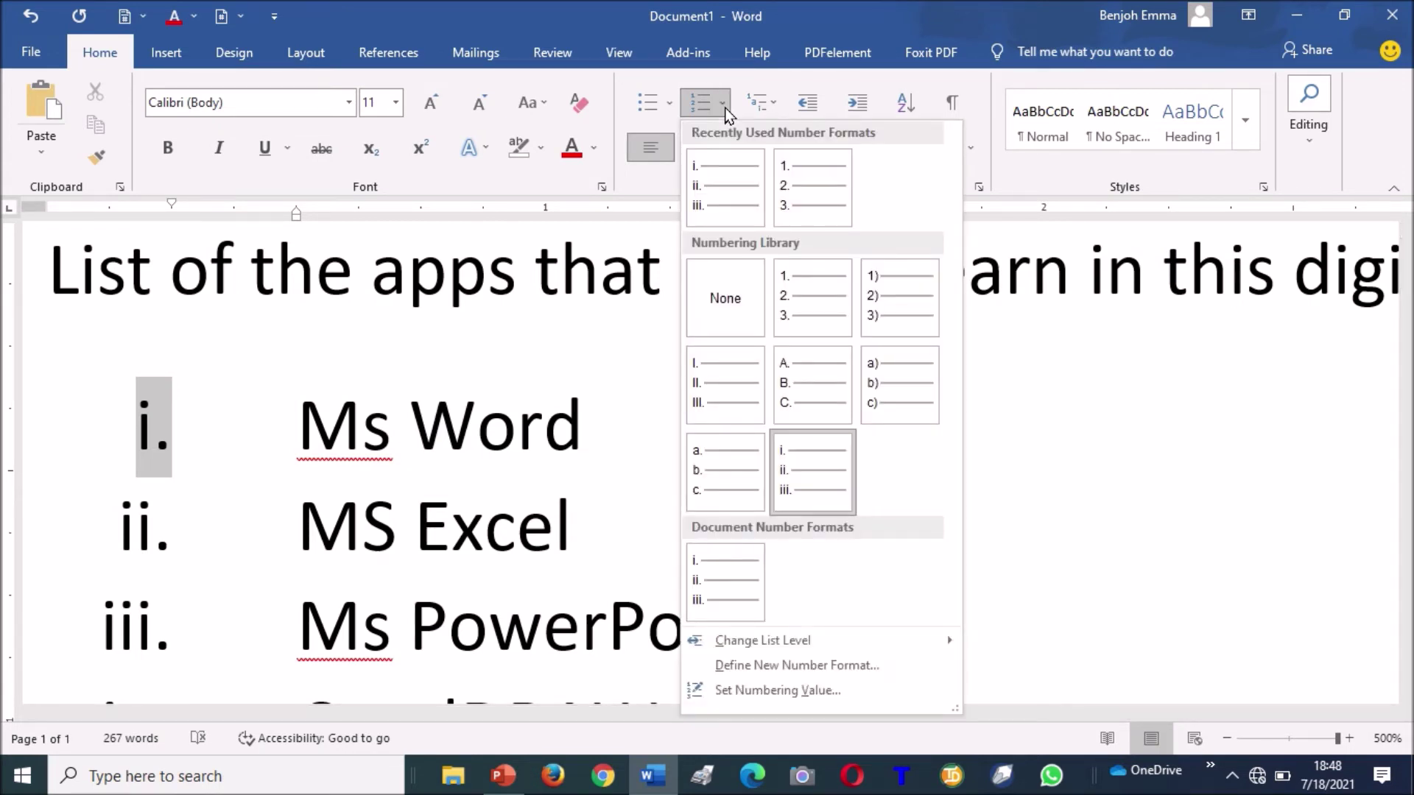
{"action": "left_click", "coordinate": [901, 369]}
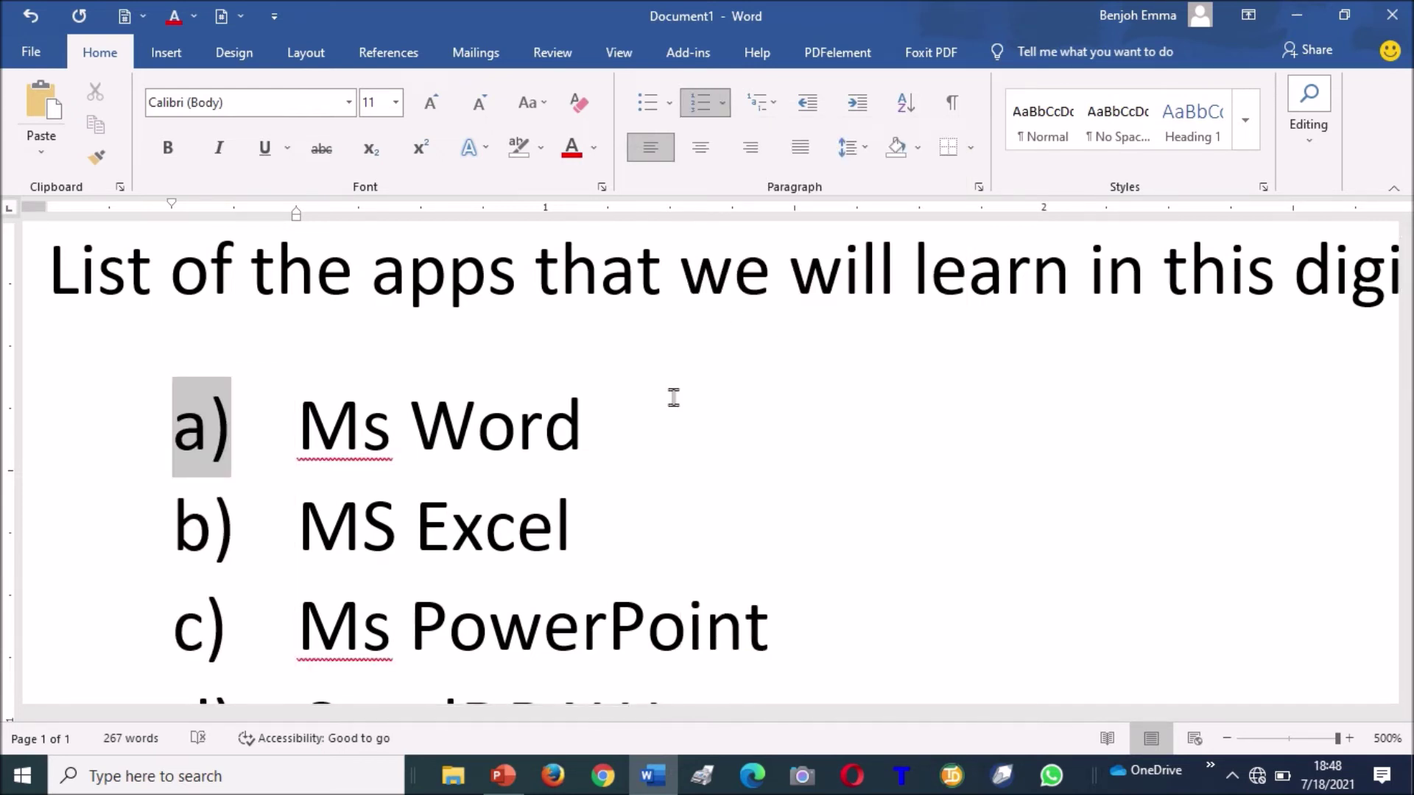
{"action": "left_click", "coordinate": [700, 542]}
{"action": "key", "text": "Down"}
{"action": "key", "text": "Down"}
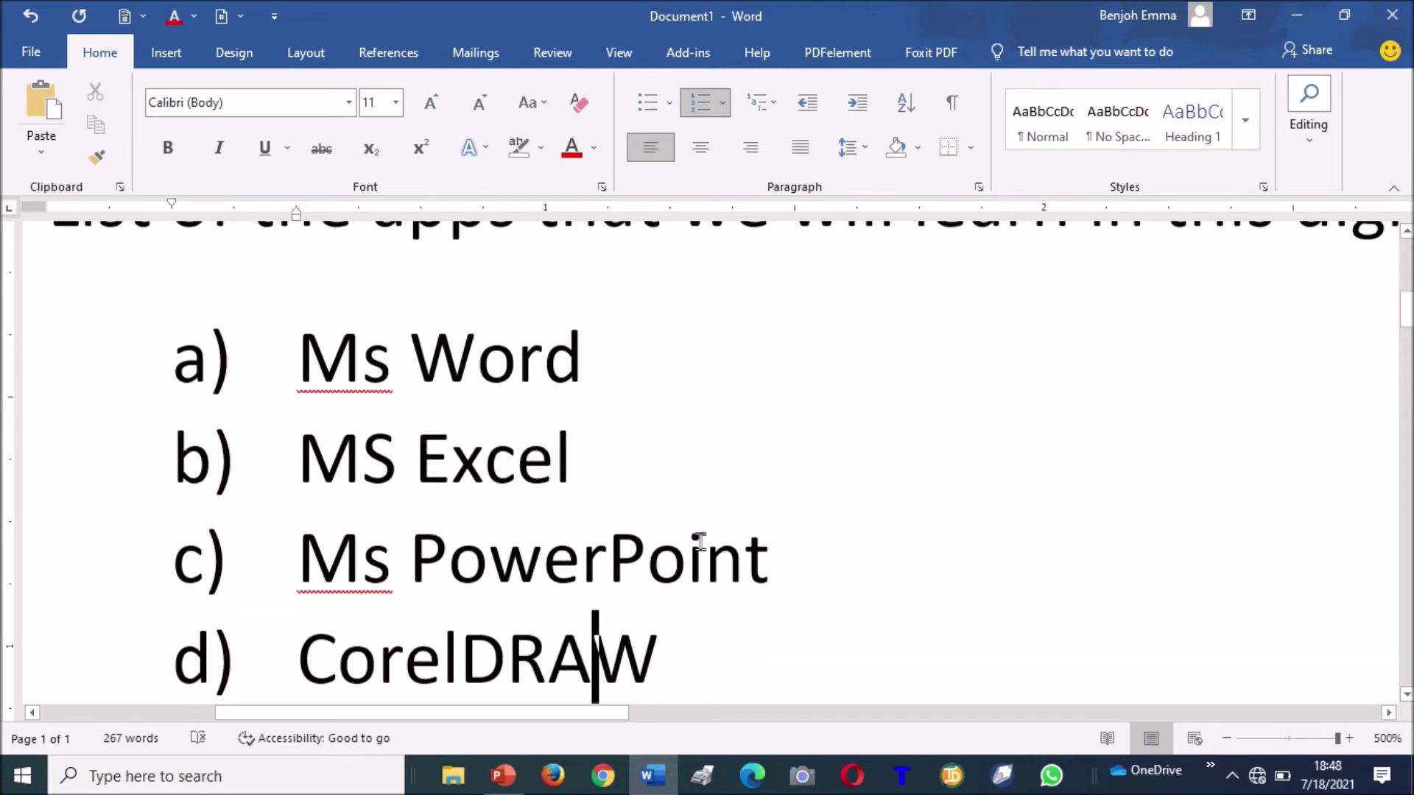
Browse the Multilevel List styles without applying one, then select the whole document.
{"action": "left_click", "coordinate": [779, 103]}
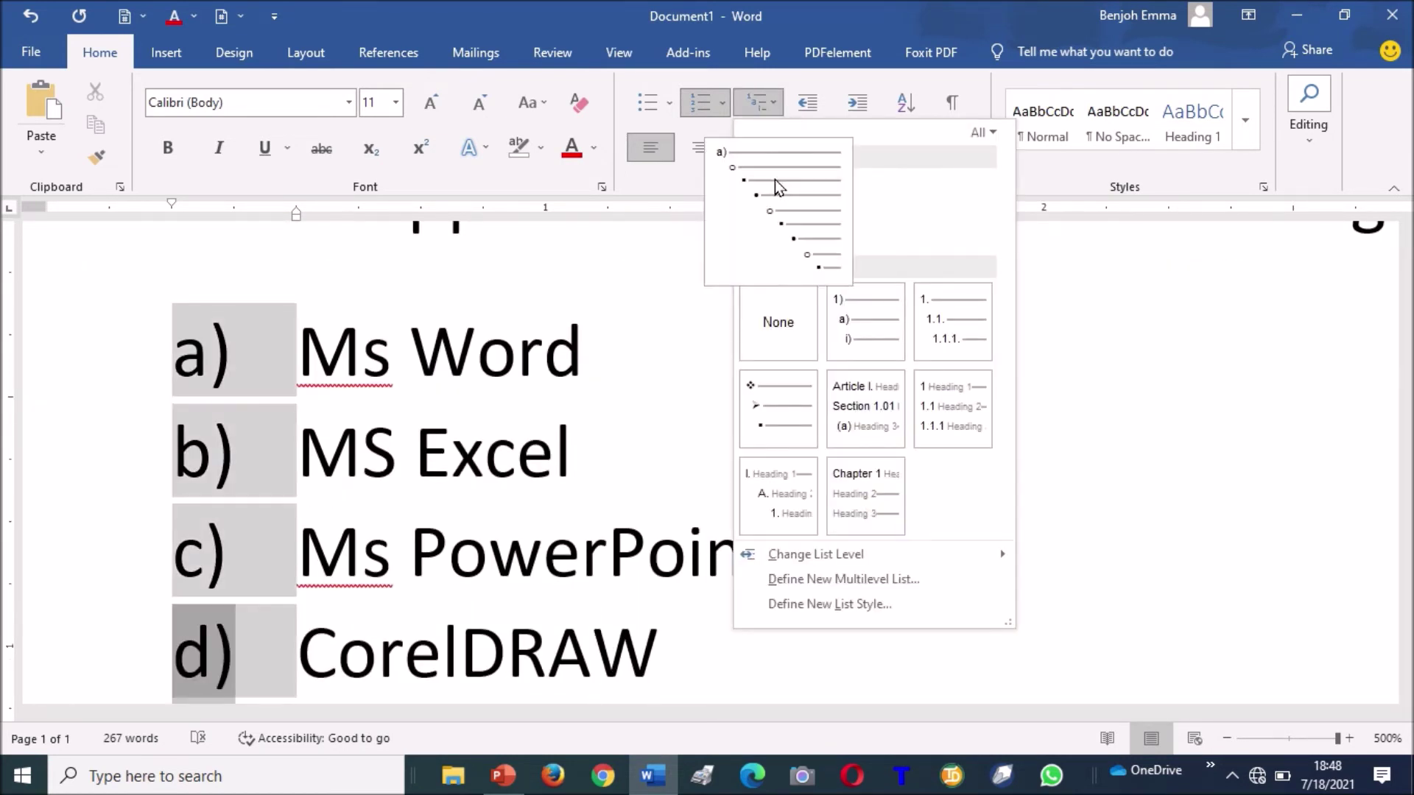
{"action": "mouse_move", "coordinate": [789, 207]}
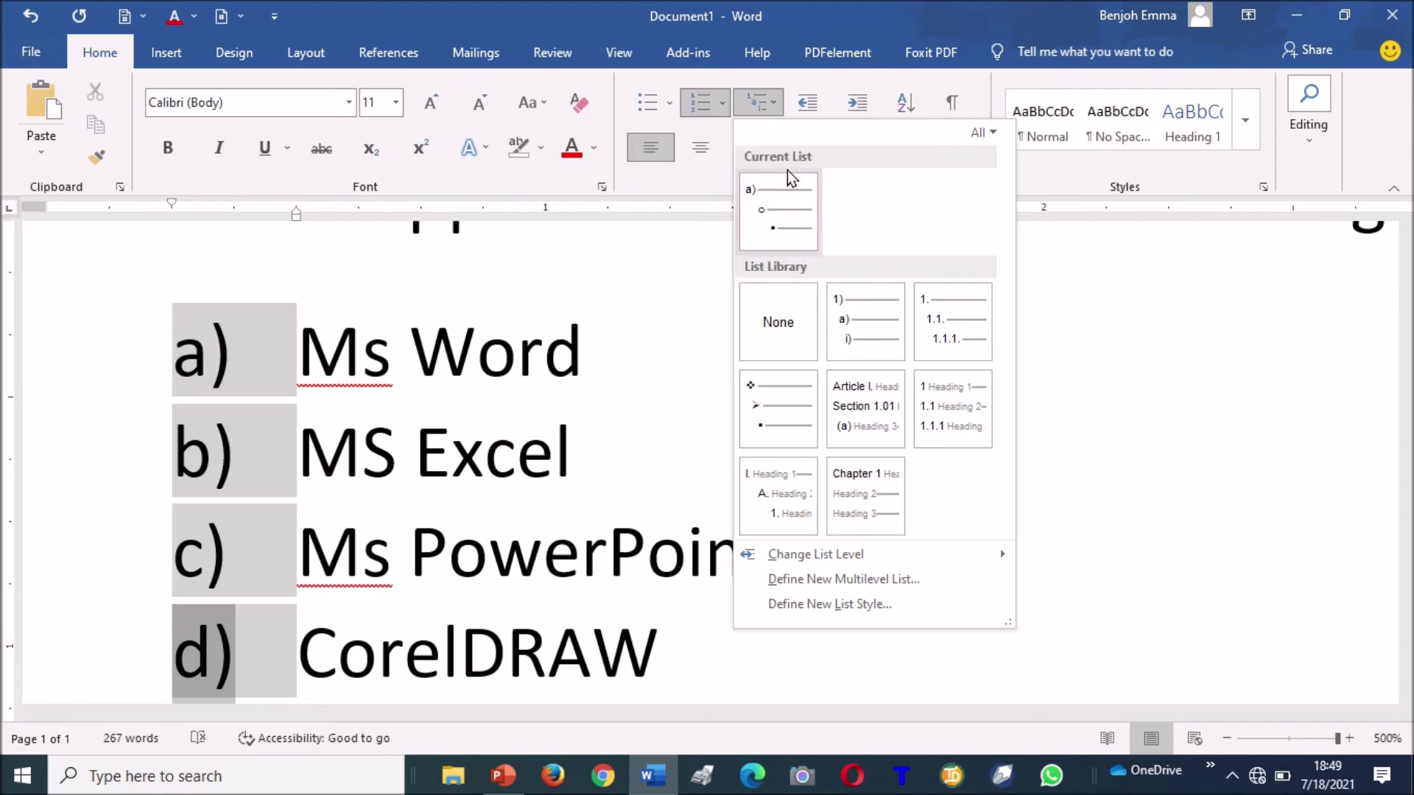
{"action": "mouse_move", "coordinate": [871, 340]}
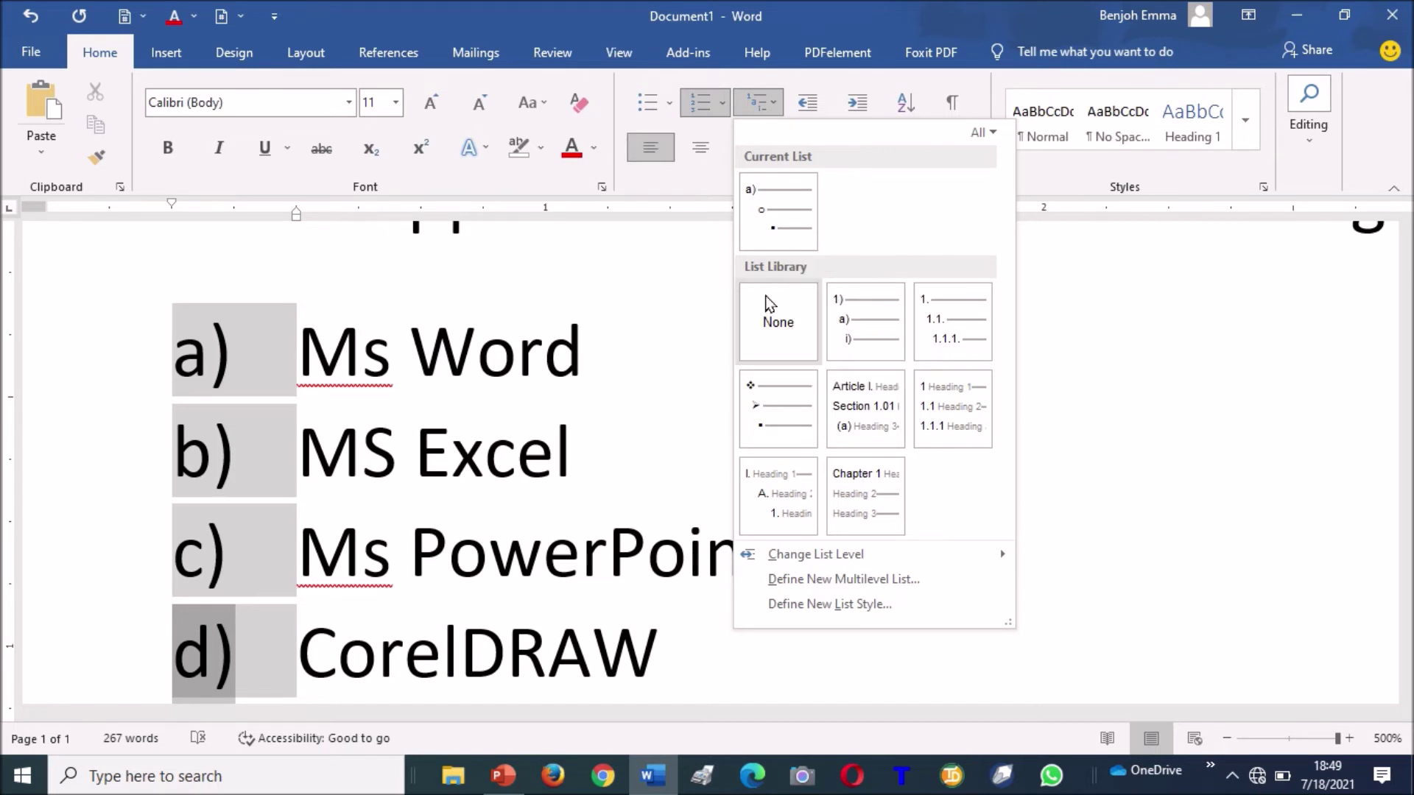
{"action": "left_click", "coordinate": [670, 357]}
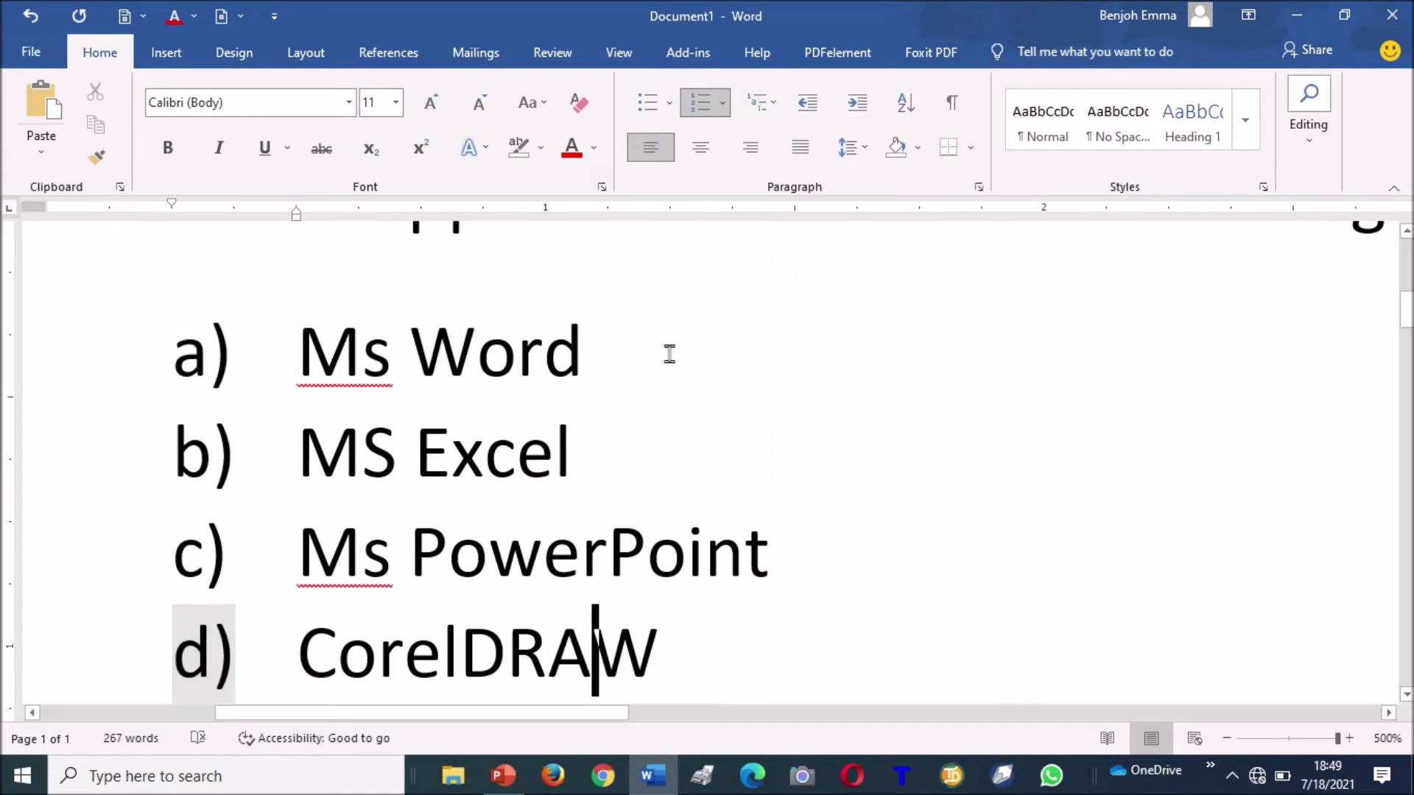
{"action": "key", "text": "ctrl+a"}
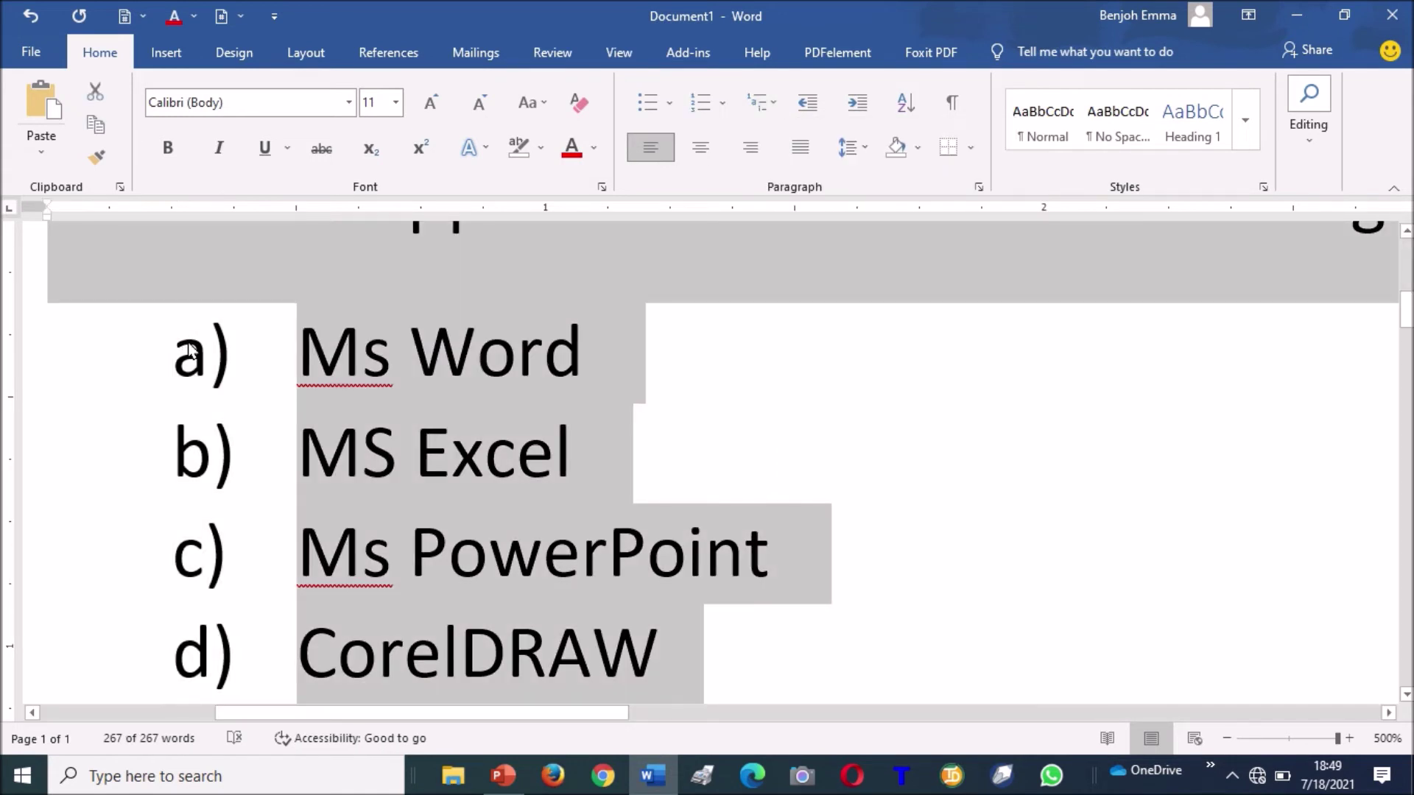
Delete all the selected document content.
{"action": "key", "text": "Delete"}
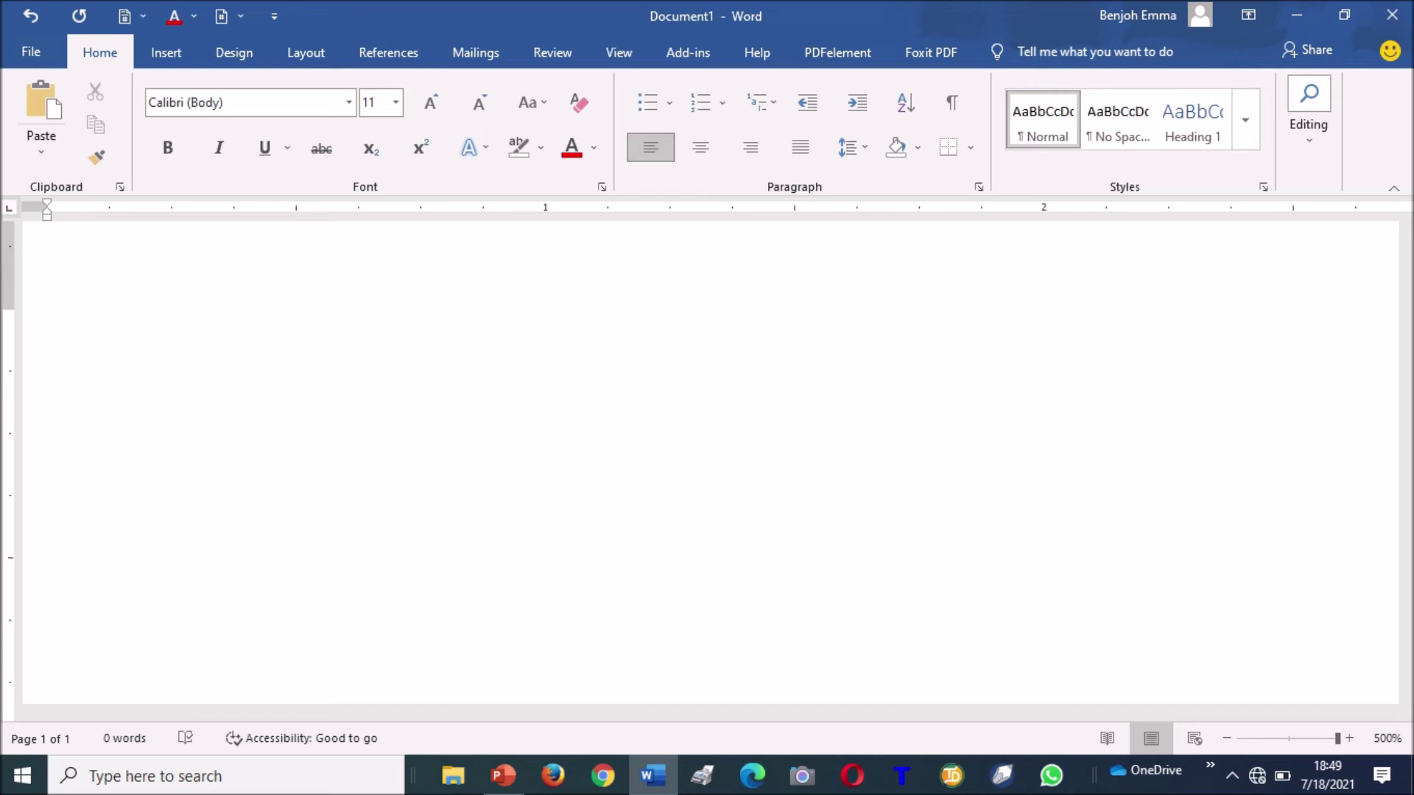
Type 'Benjoh International Communications', fixing 'Internarional' with the spelling suggestion.
{"action": "key", "text": "BackSpace"}
{"action": "key", "text": "BackSpace"}
{"action": "type", "text": "Benjoh "}
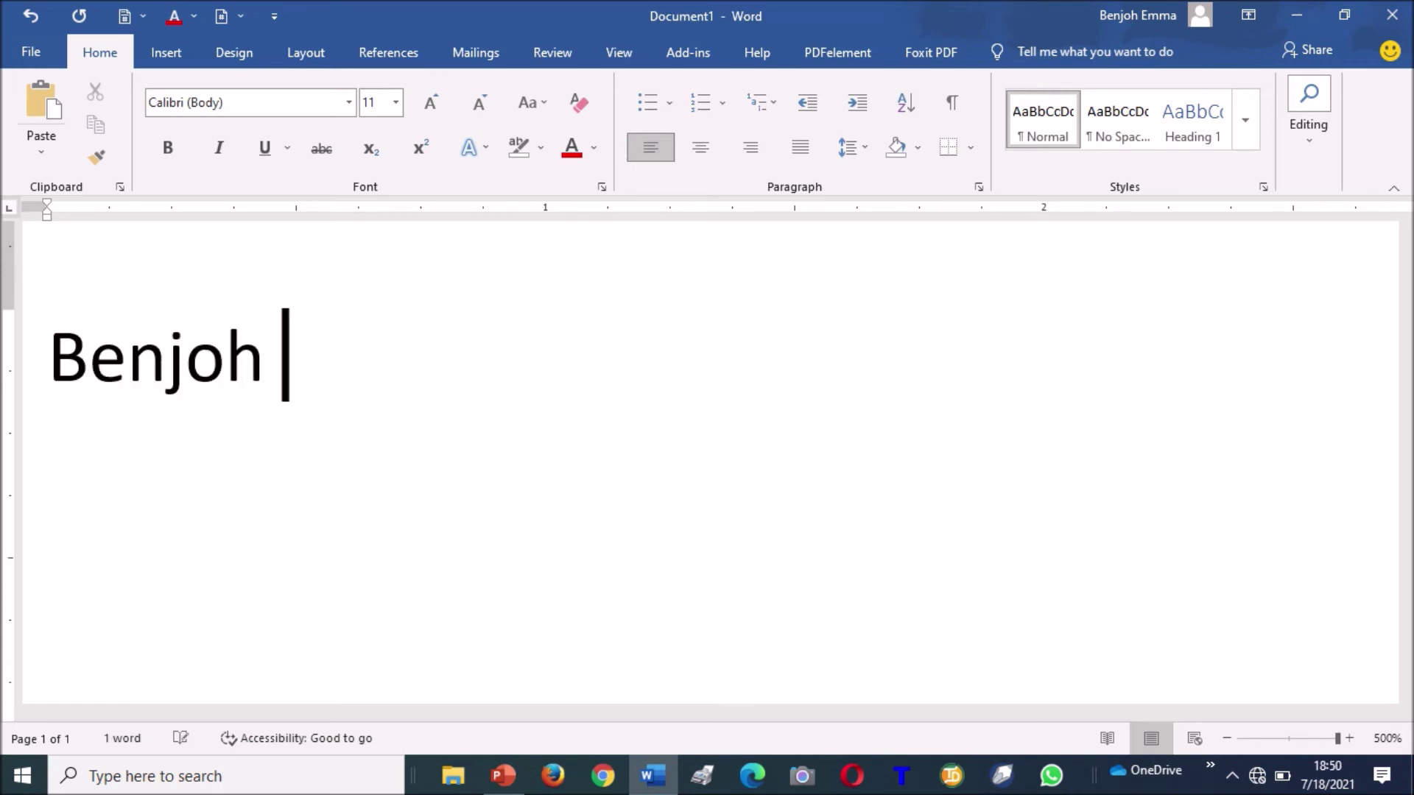
{"action": "type", "text": "Internariona"}
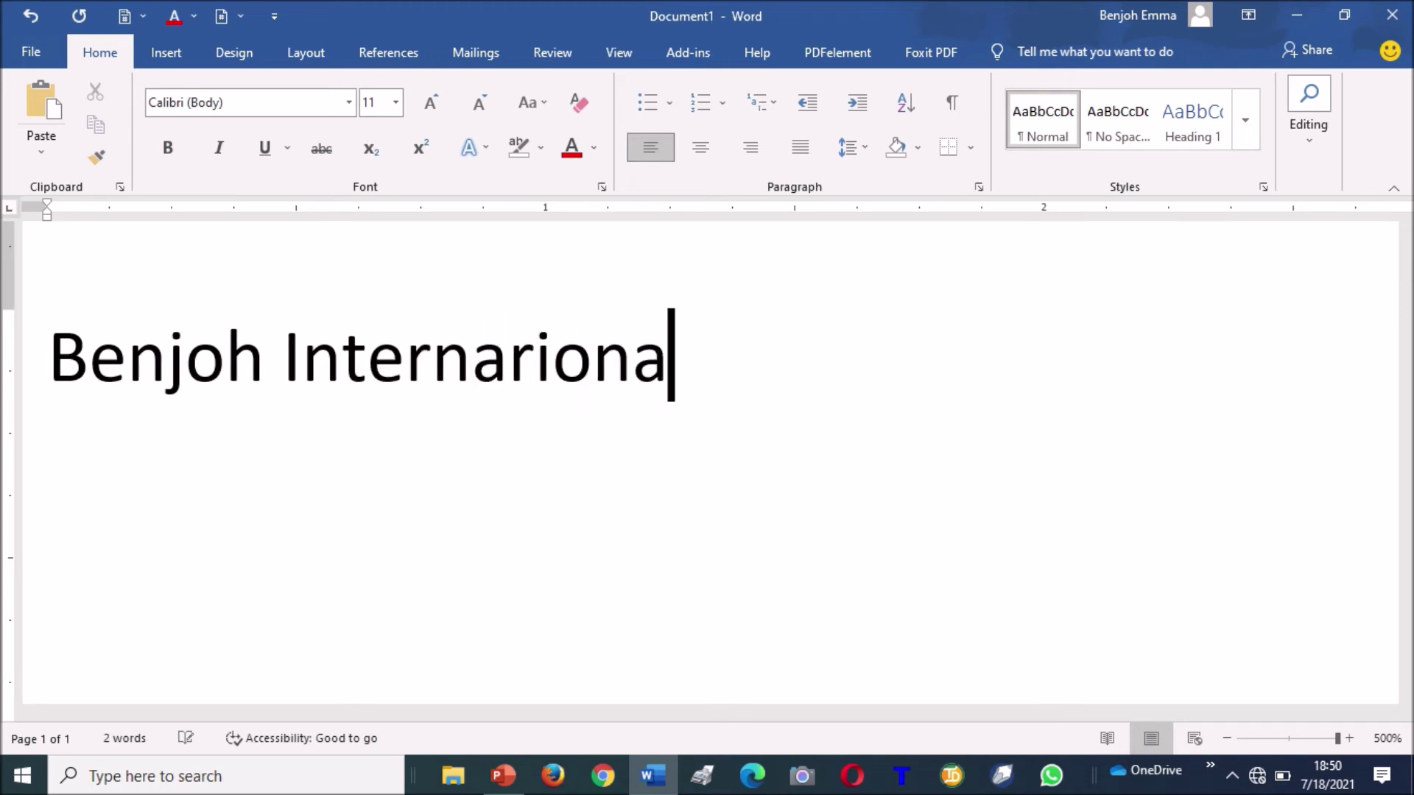
{"action": "type", "text": "l Comm"}
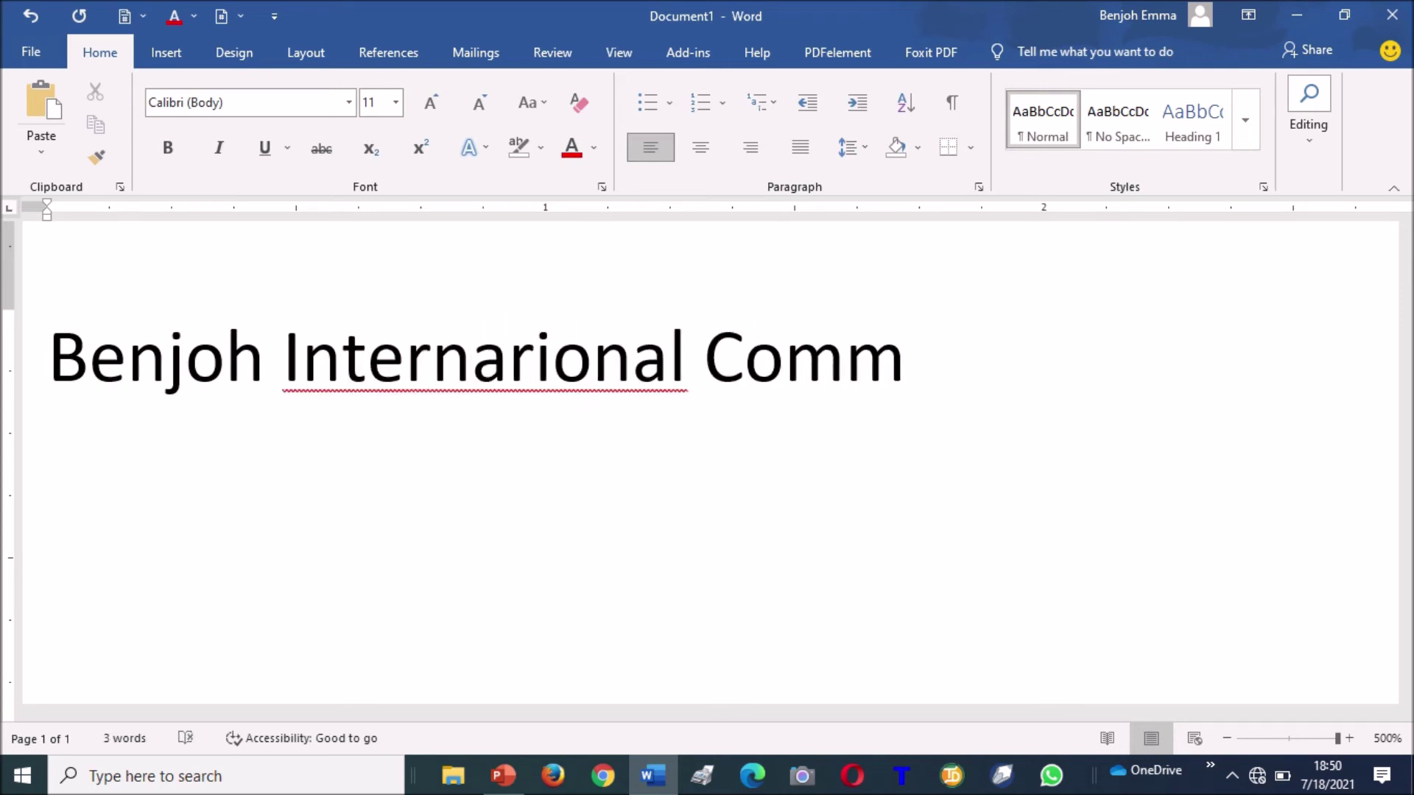
{"action": "type", "text": "uniat"}
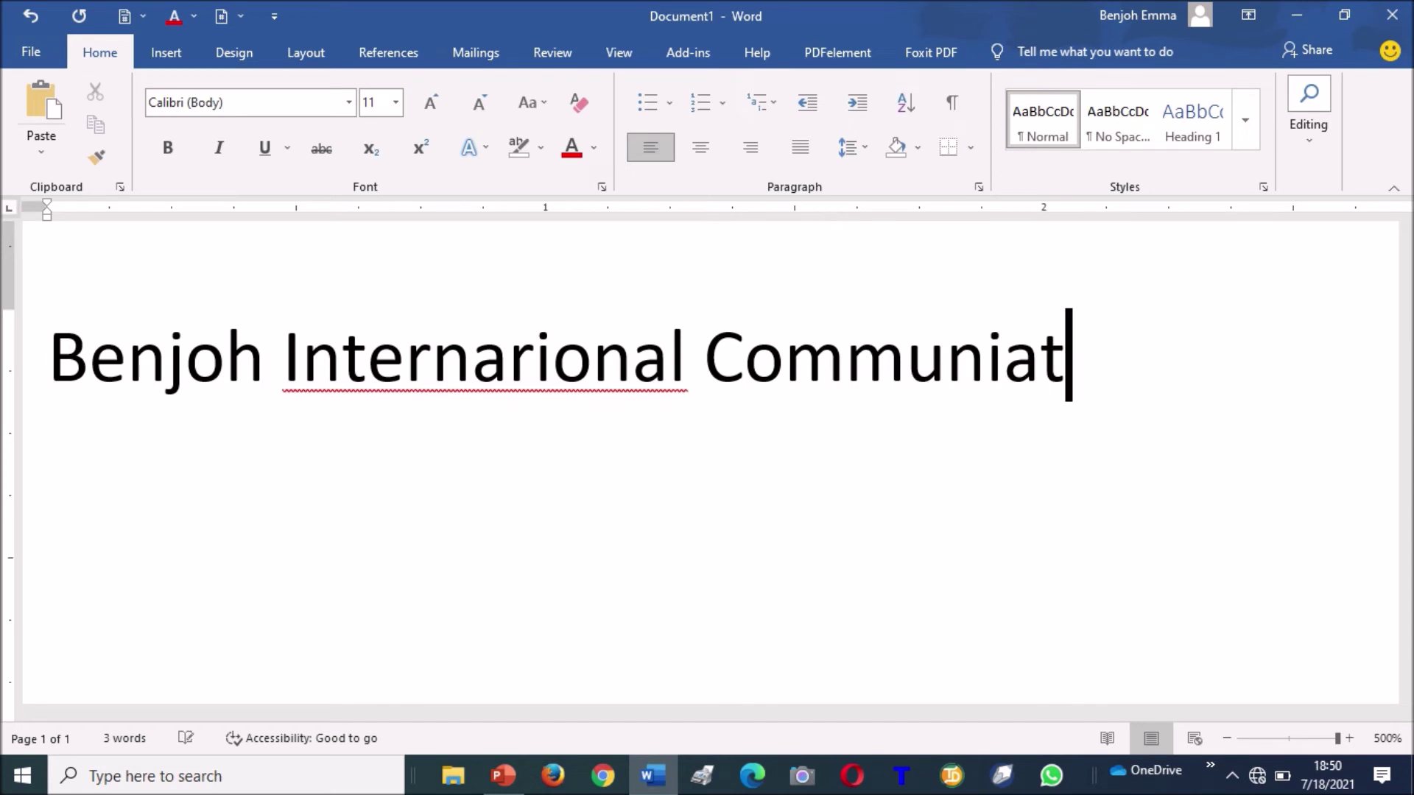
{"action": "key", "text": "BackSpace"}
{"action": "key", "text": "BackSpace"}
{"action": "type", "text": "cations"}
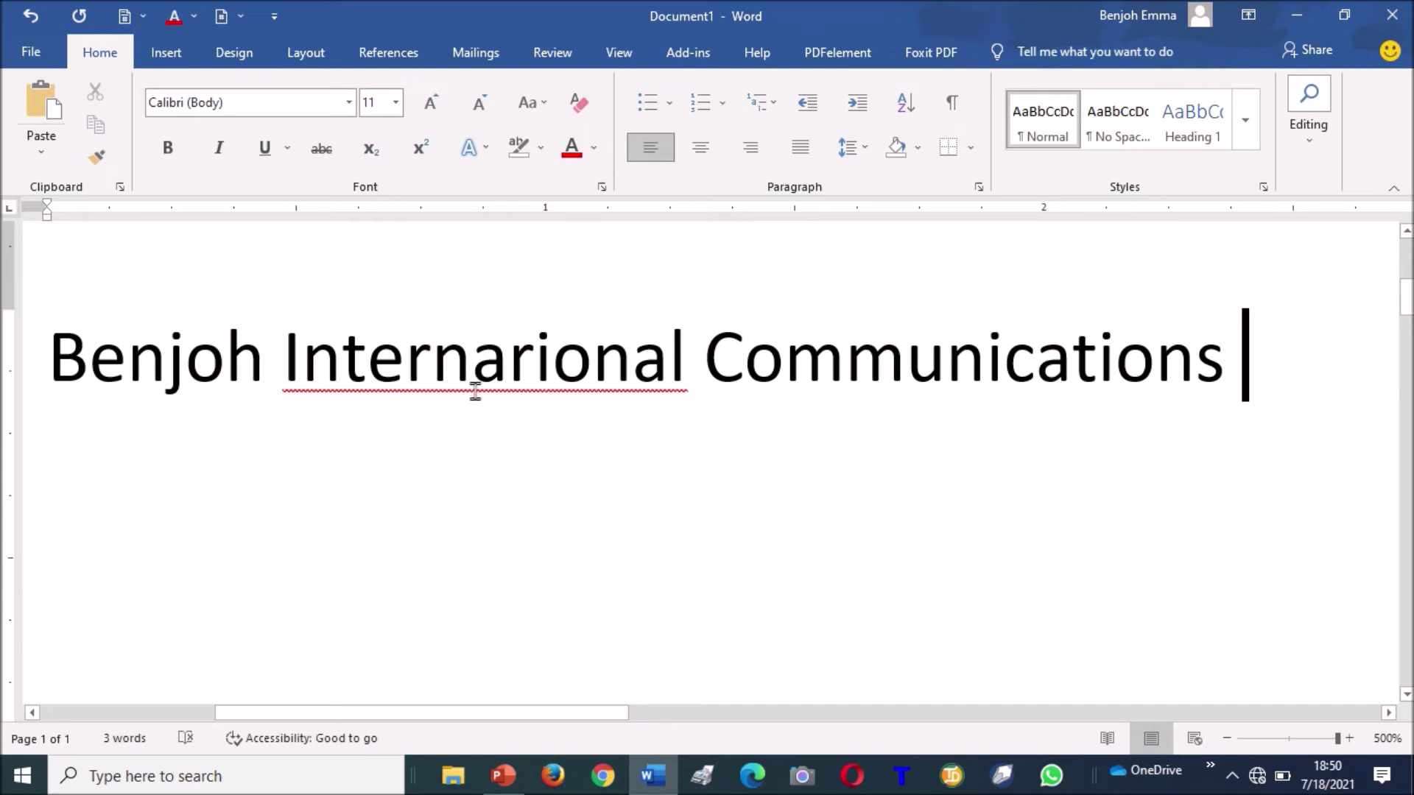
{"action": "right_click", "coordinate": [506, 372]}
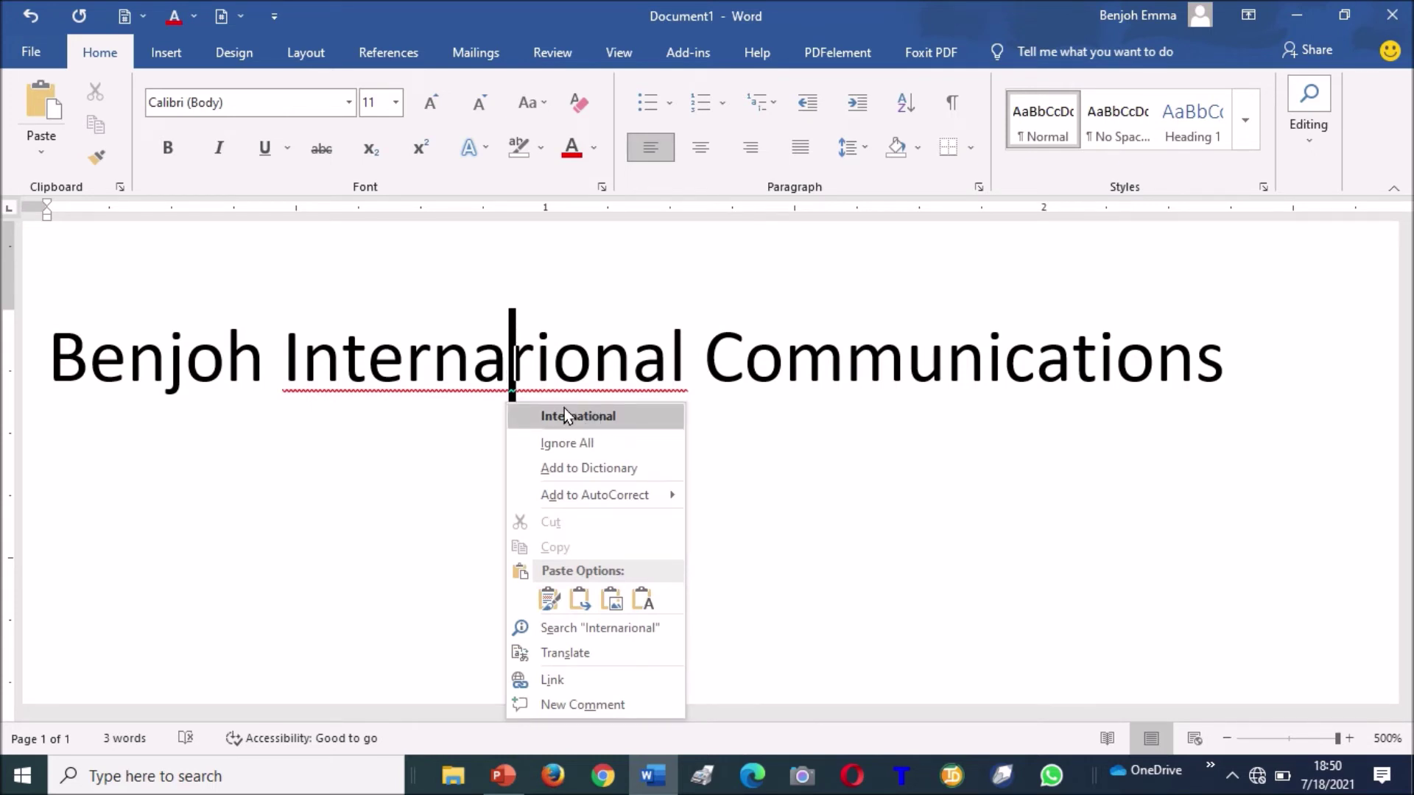
{"action": "left_click", "coordinate": [594, 416]}
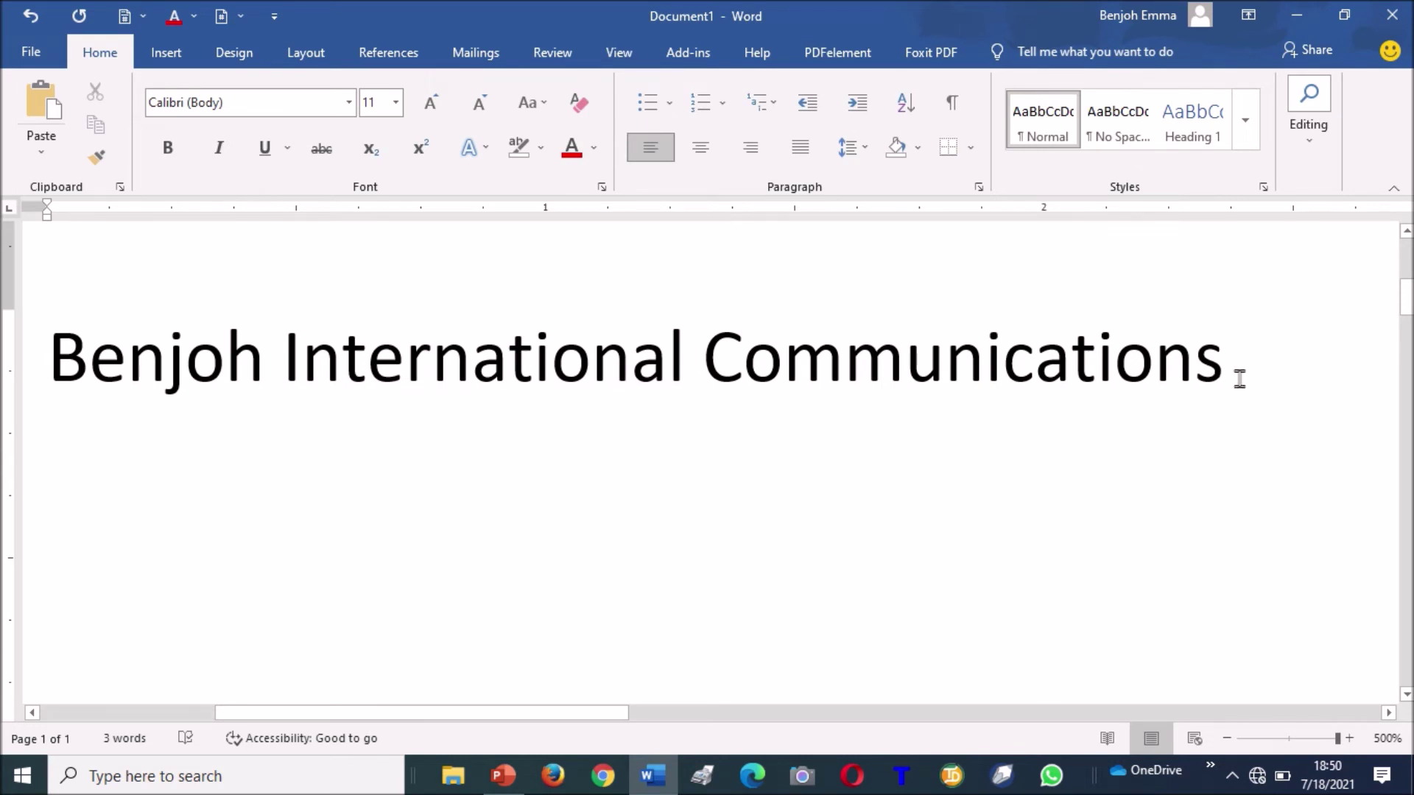
Type the company's address on the line below the name.
{"action": "key", "text": "Return"}
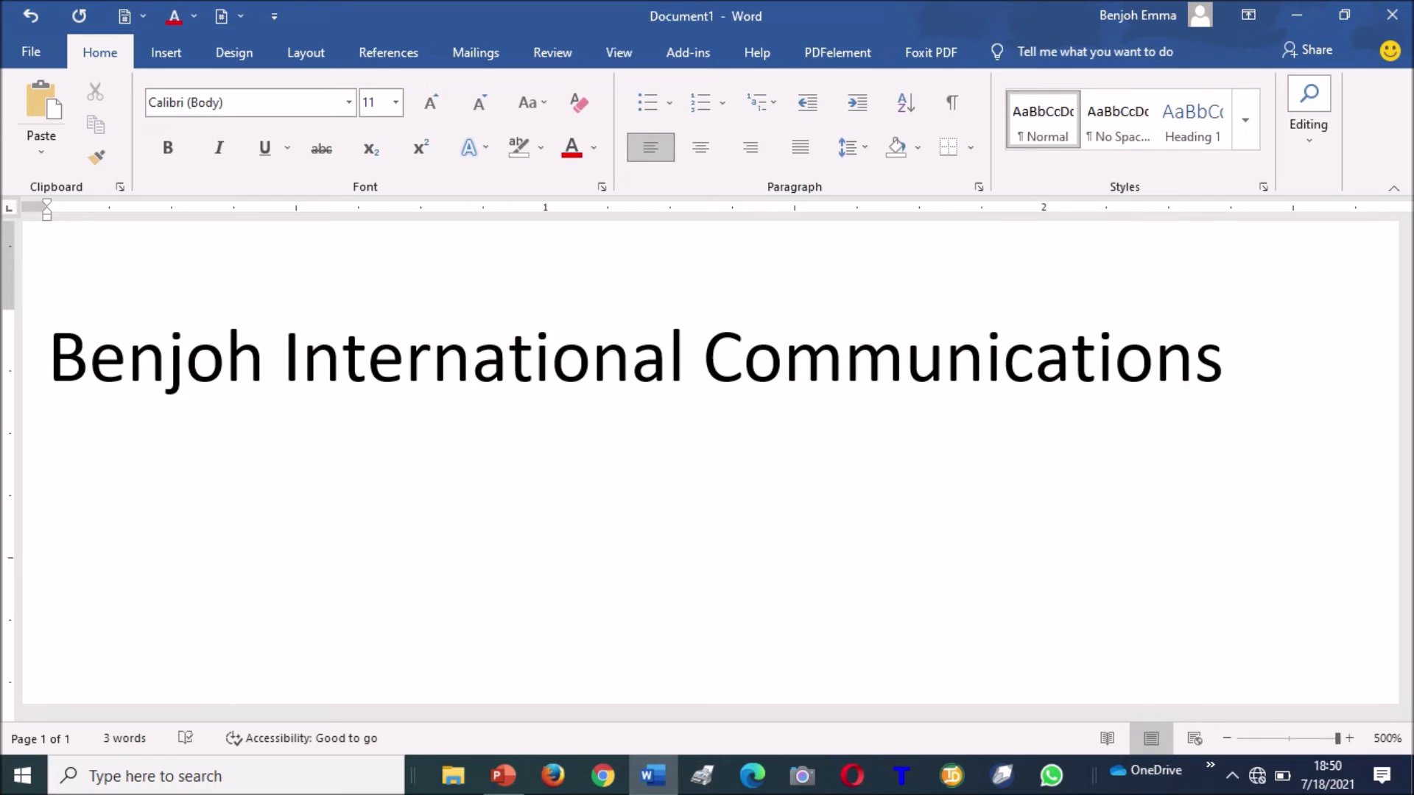
{"action": "key", "text": "Up"}
{"action": "type", "text": "KAlo"}
{"action": "key", "text": "BackSpace"}
{"action": "key", "text": "BackSpace"}
{"action": "key", "text": "BackSpace"}
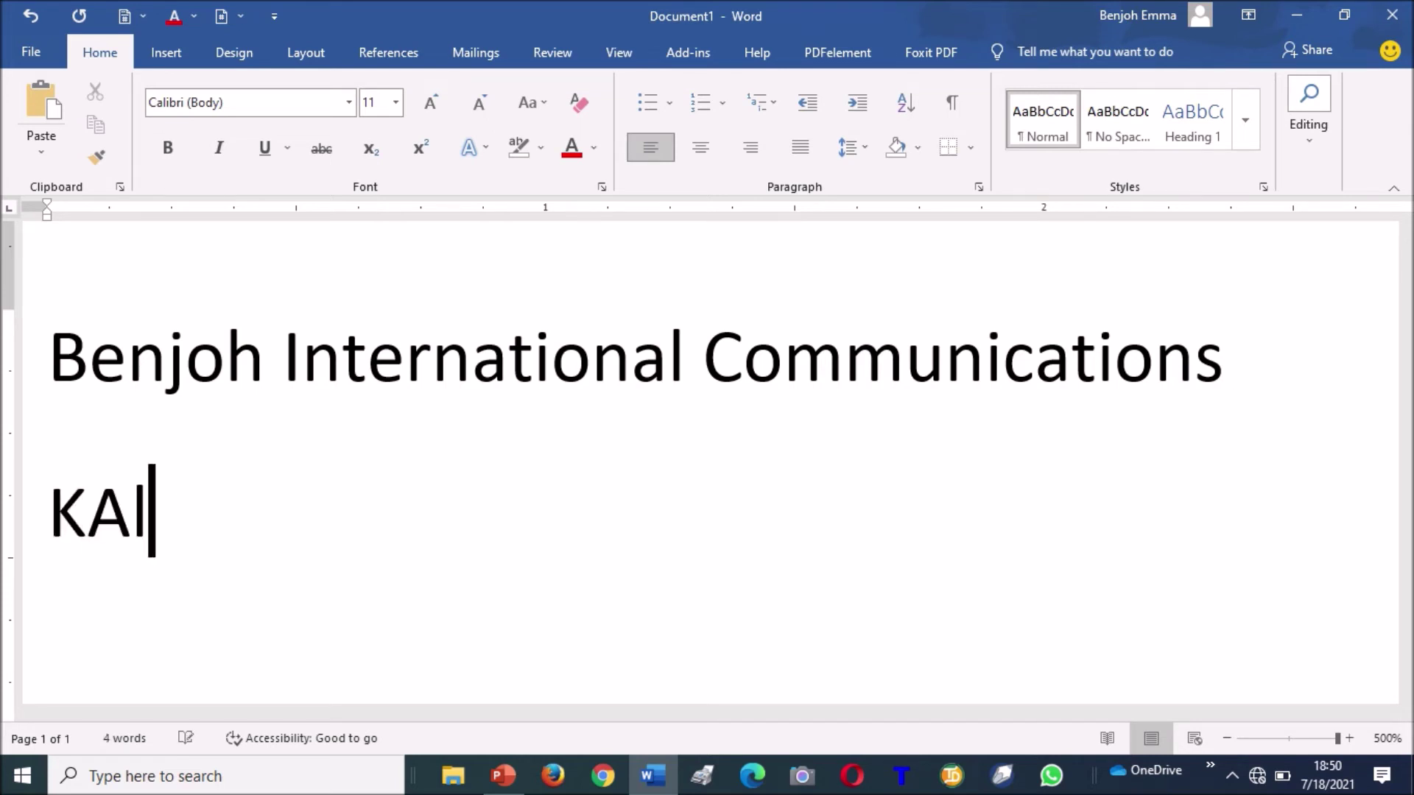
{"action": "type", "text": "aloru"}
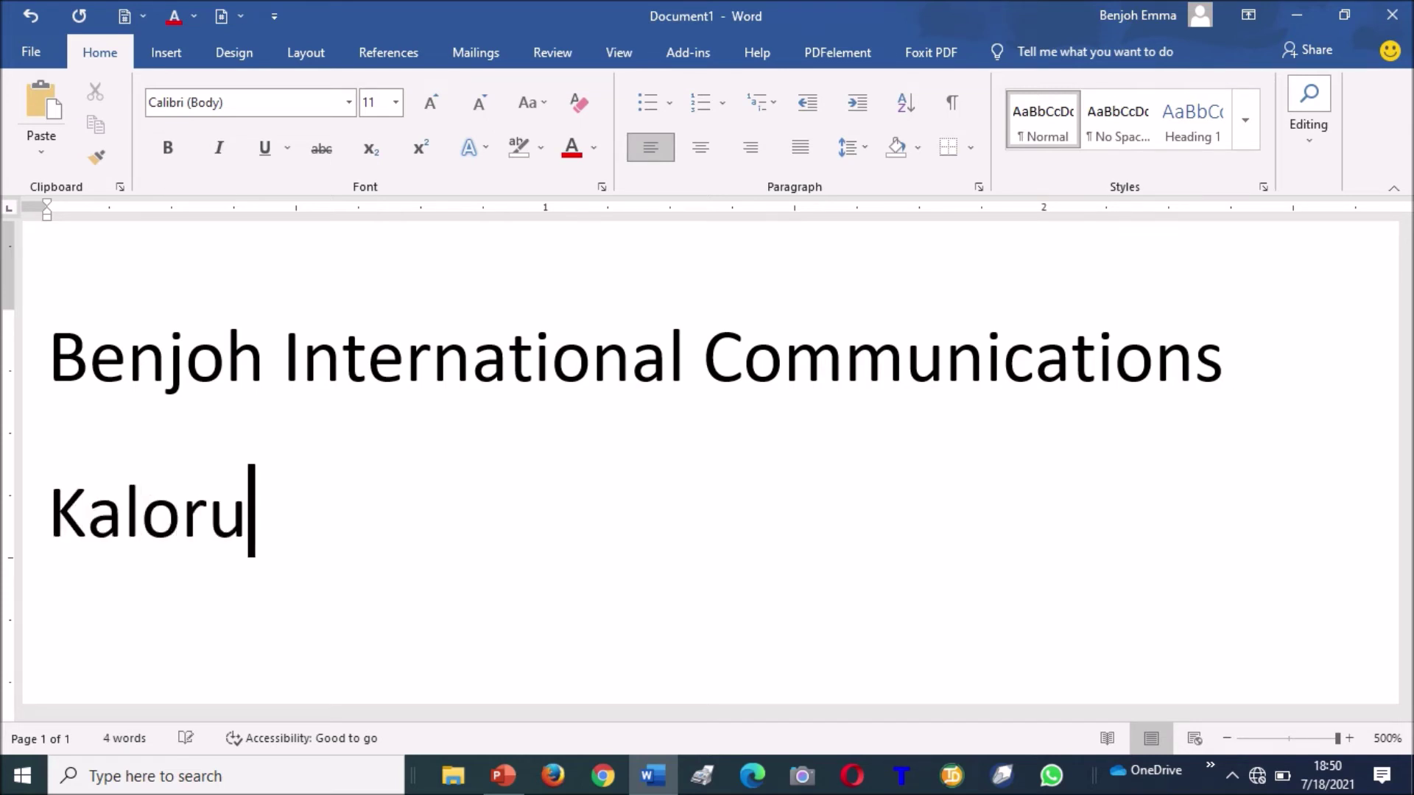
{"action": "key", "text": "BackSpace"}
{"action": "type", "text": "gu,"}
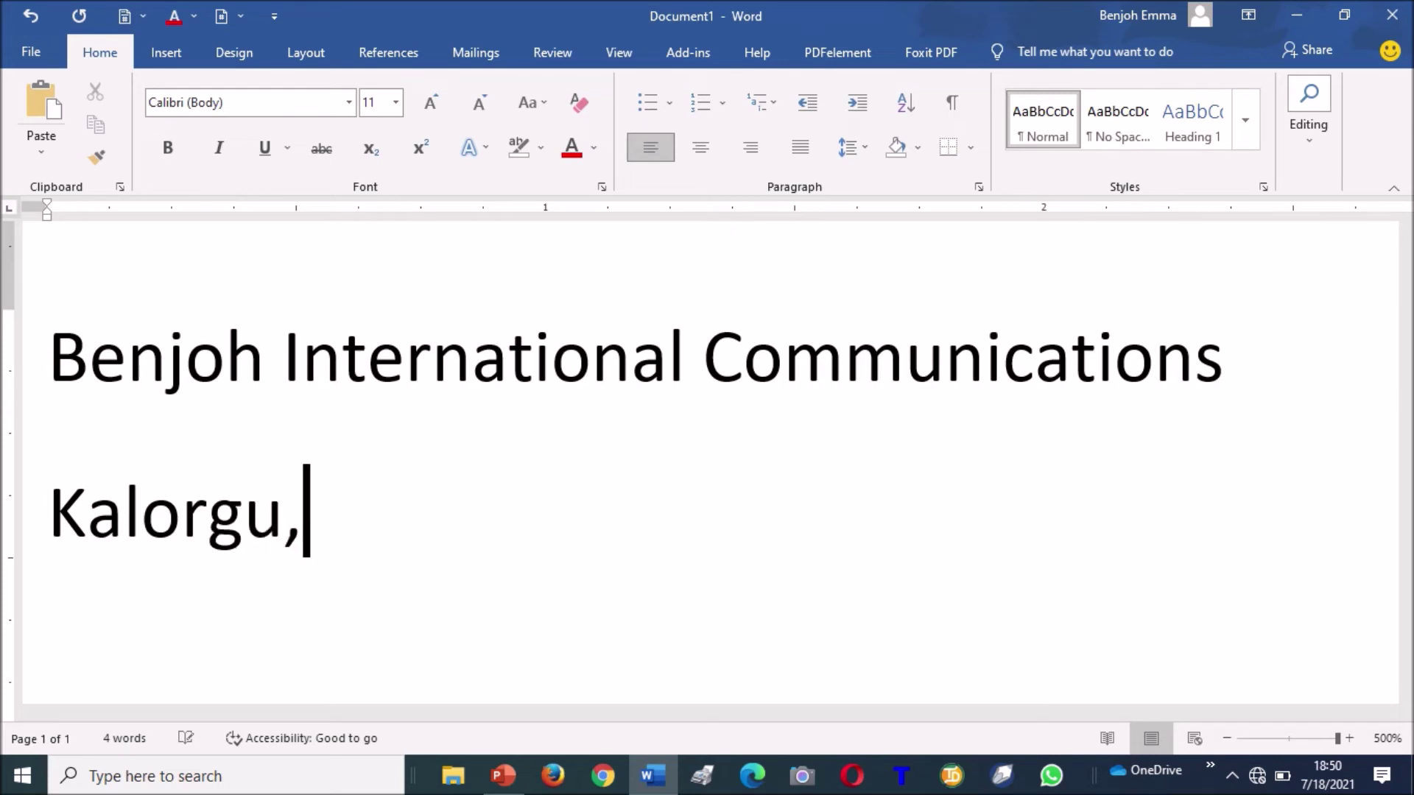
{"action": "type", "text": " Kaltungo G"}
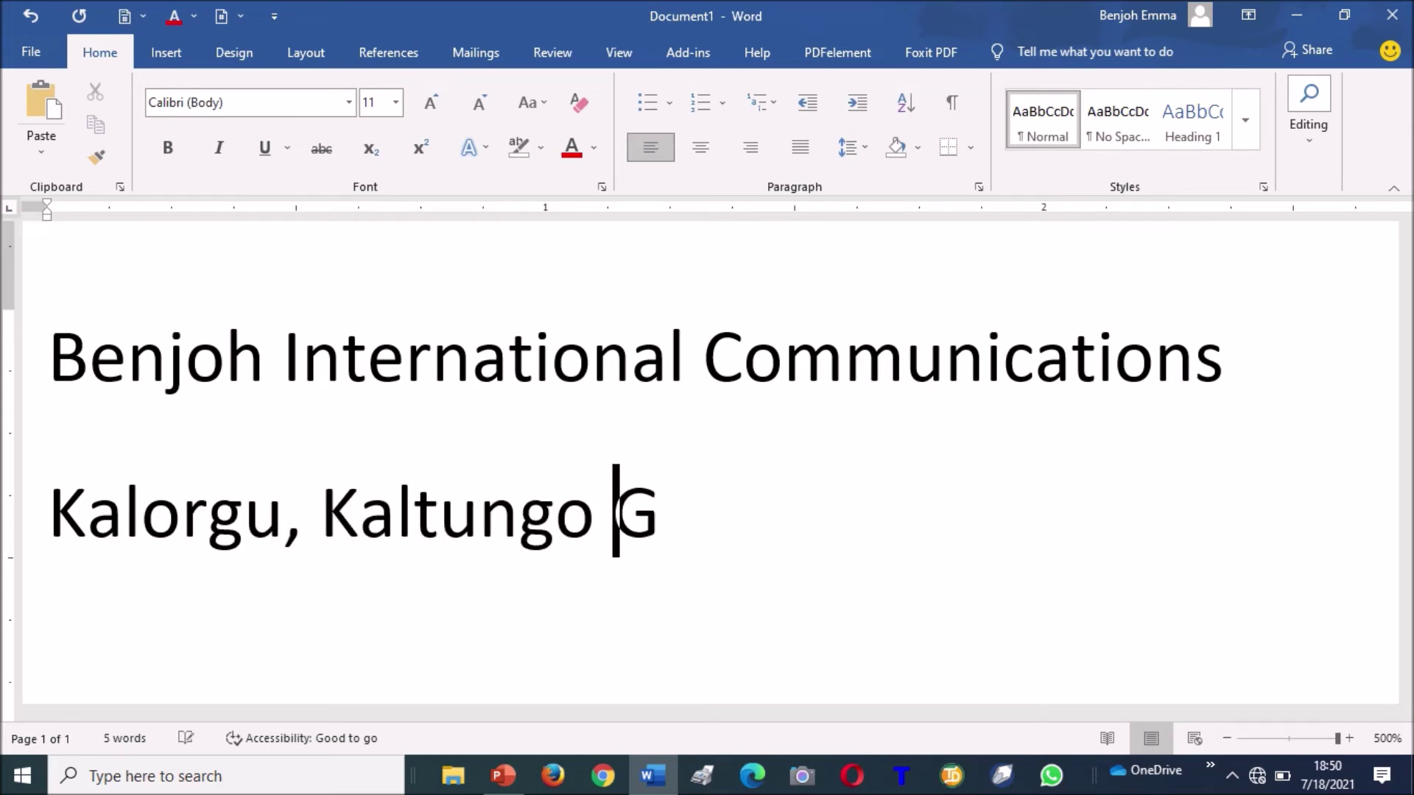
{"action": "type", "text": "ombe state"}
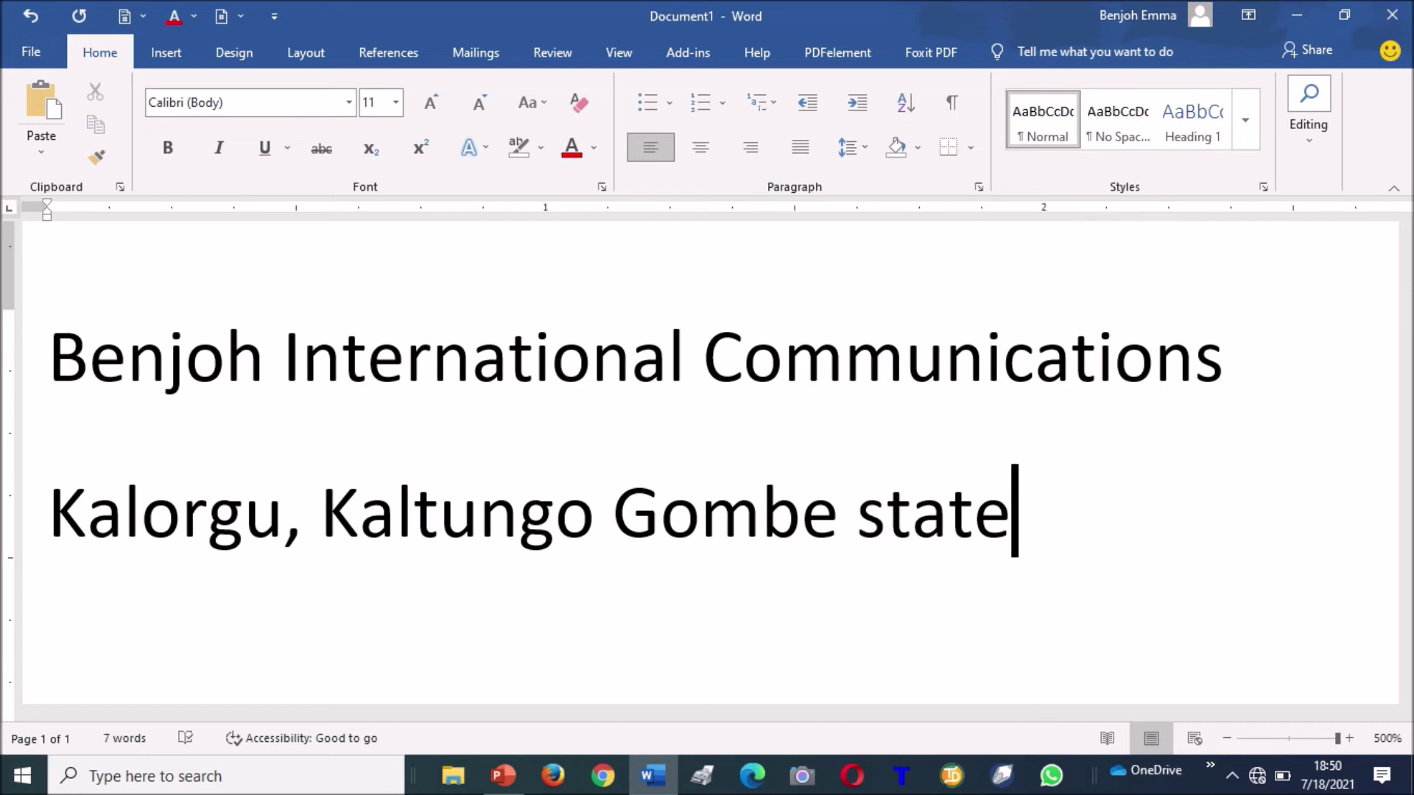
{"action": "key", "text": "Left"}
{"action": "key", "text": "Left"}
{"action": "key", "text": "Left"}
{"action": "key", "text": "Left"}
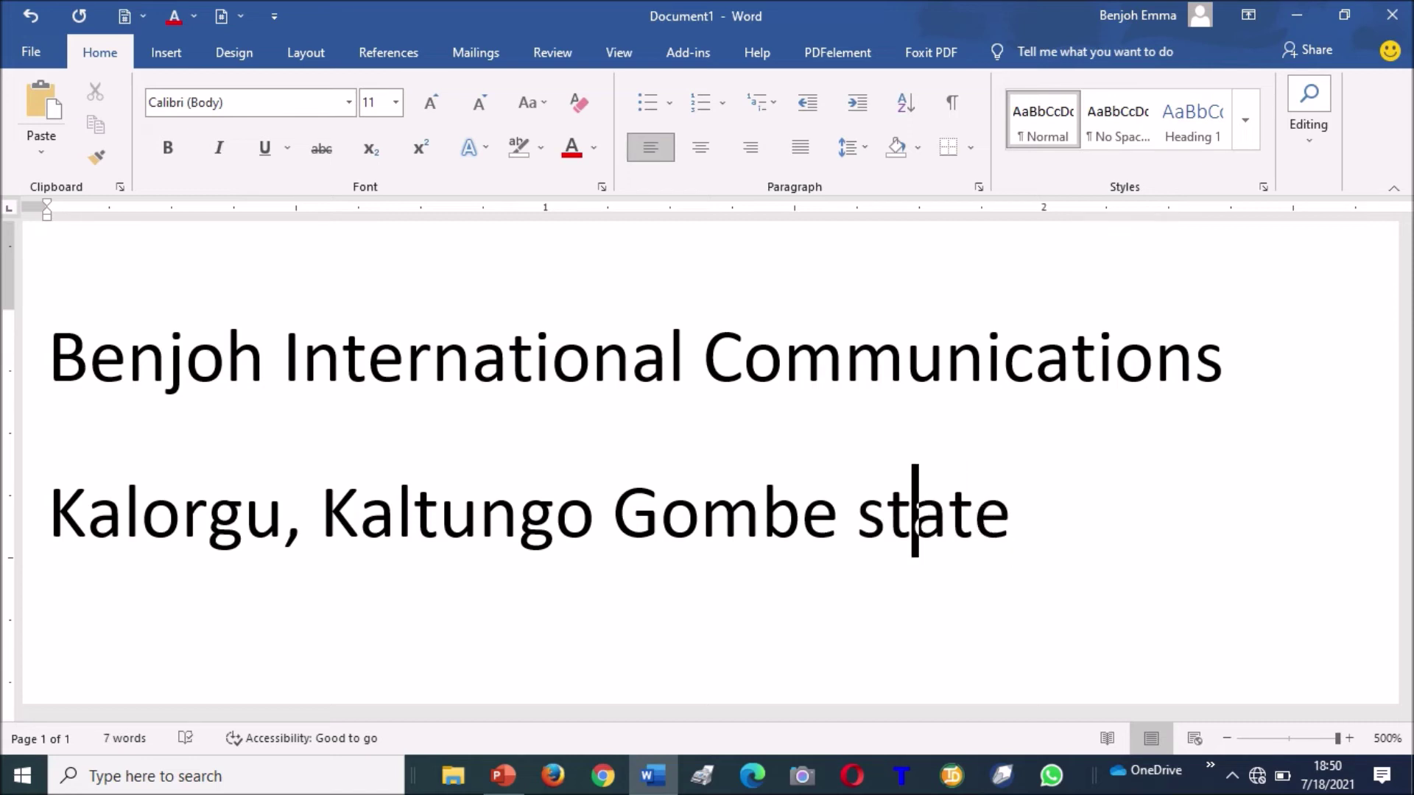
Move 'Communications' onto its own line, with the address joined after it.
{"action": "key", "text": "Up"}
{"action": "key", "text": "Left"}
{"action": "key", "text": "Left"}
{"action": "key", "text": "Left"}
{"action": "key", "text": "Left"}
{"action": "key", "text": "Left"}
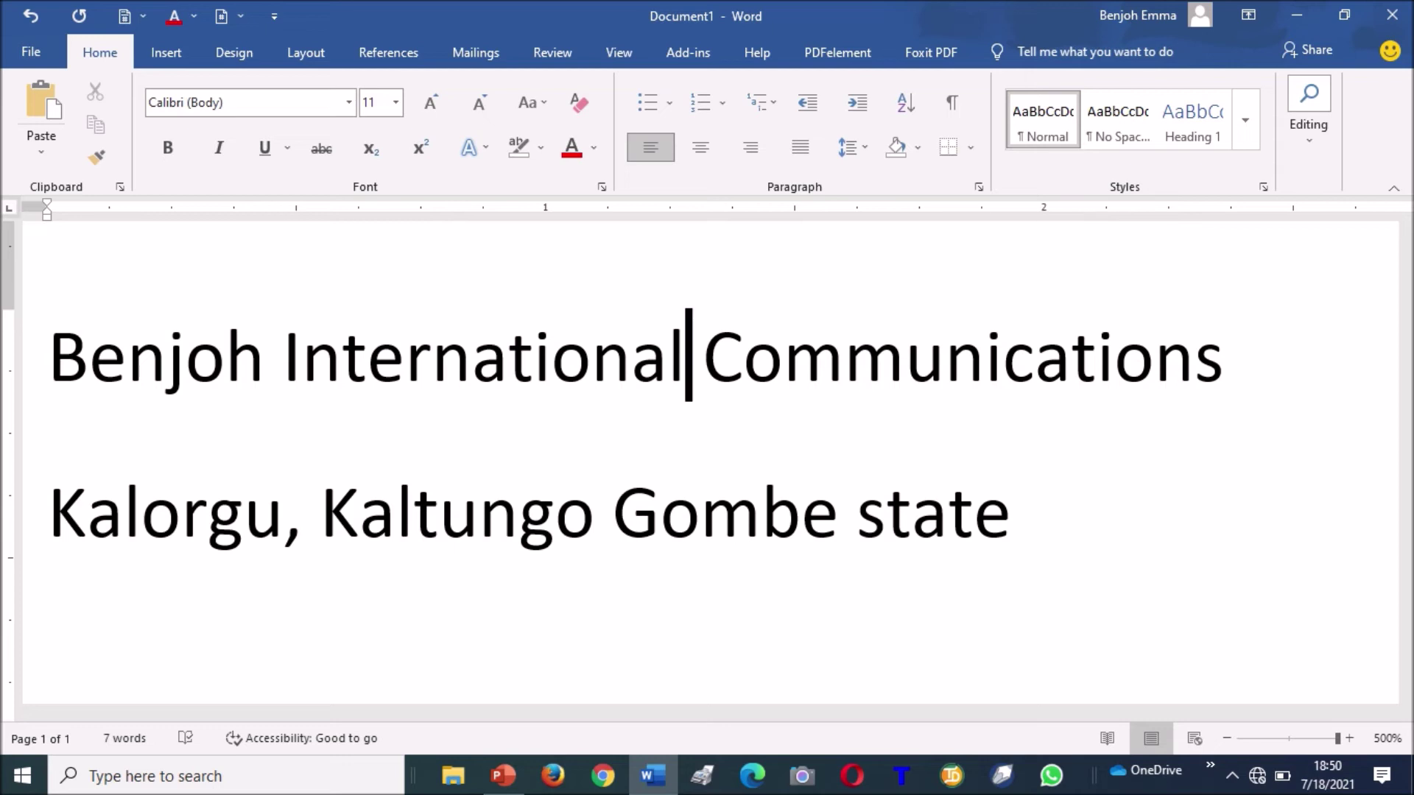
{"action": "key", "text": "Return"}
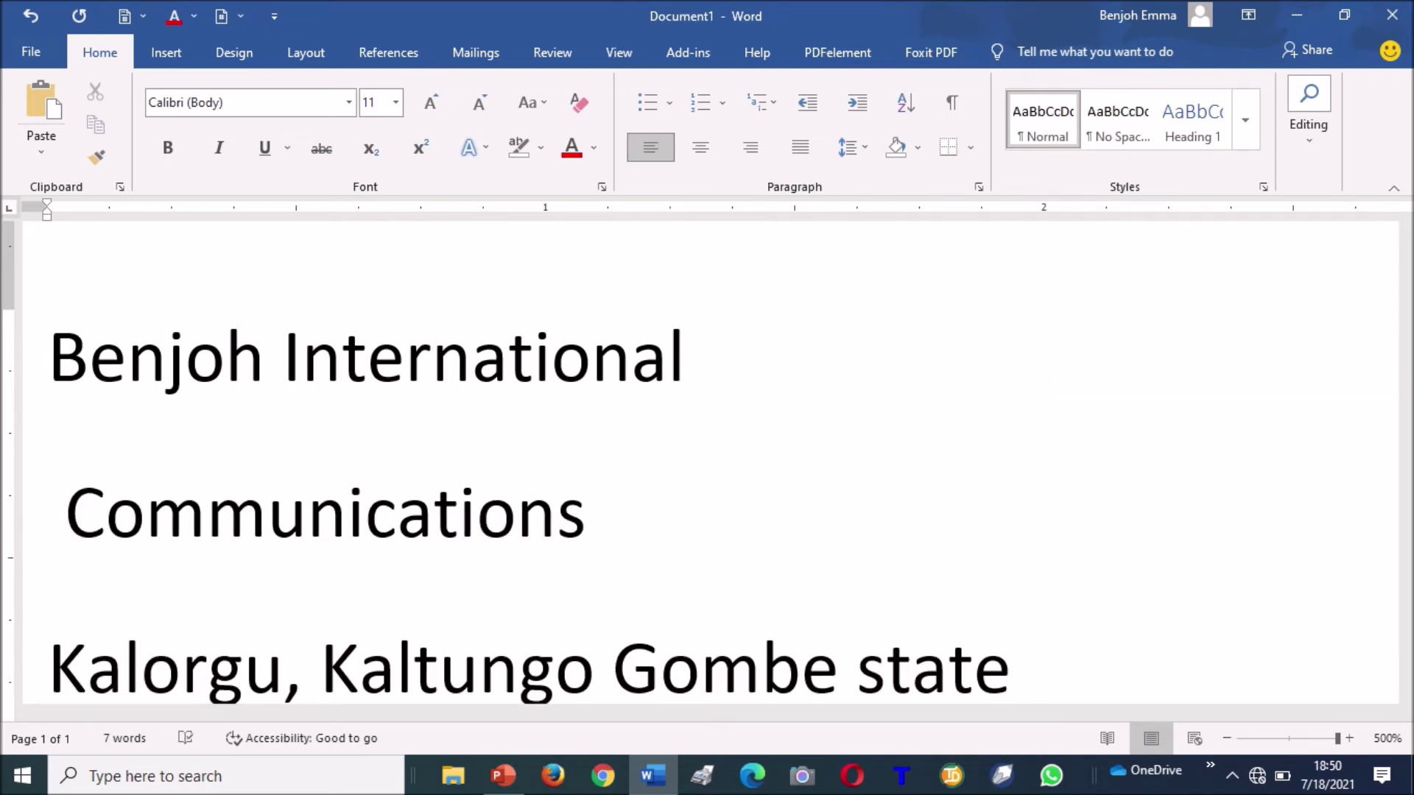
{"action": "key", "text": "Delete"}
{"action": "key", "text": "Down"}
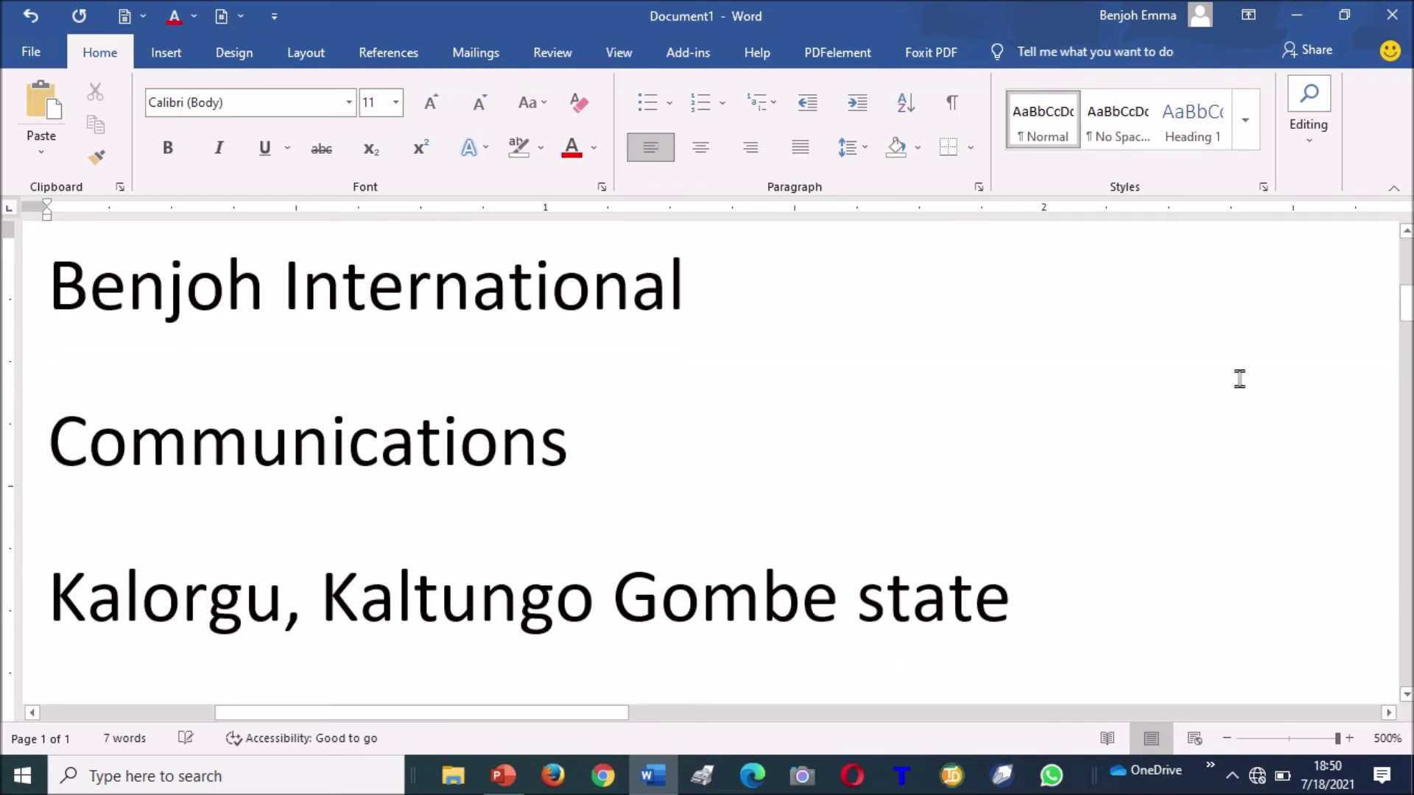
{"action": "key", "text": "BackSpace"}
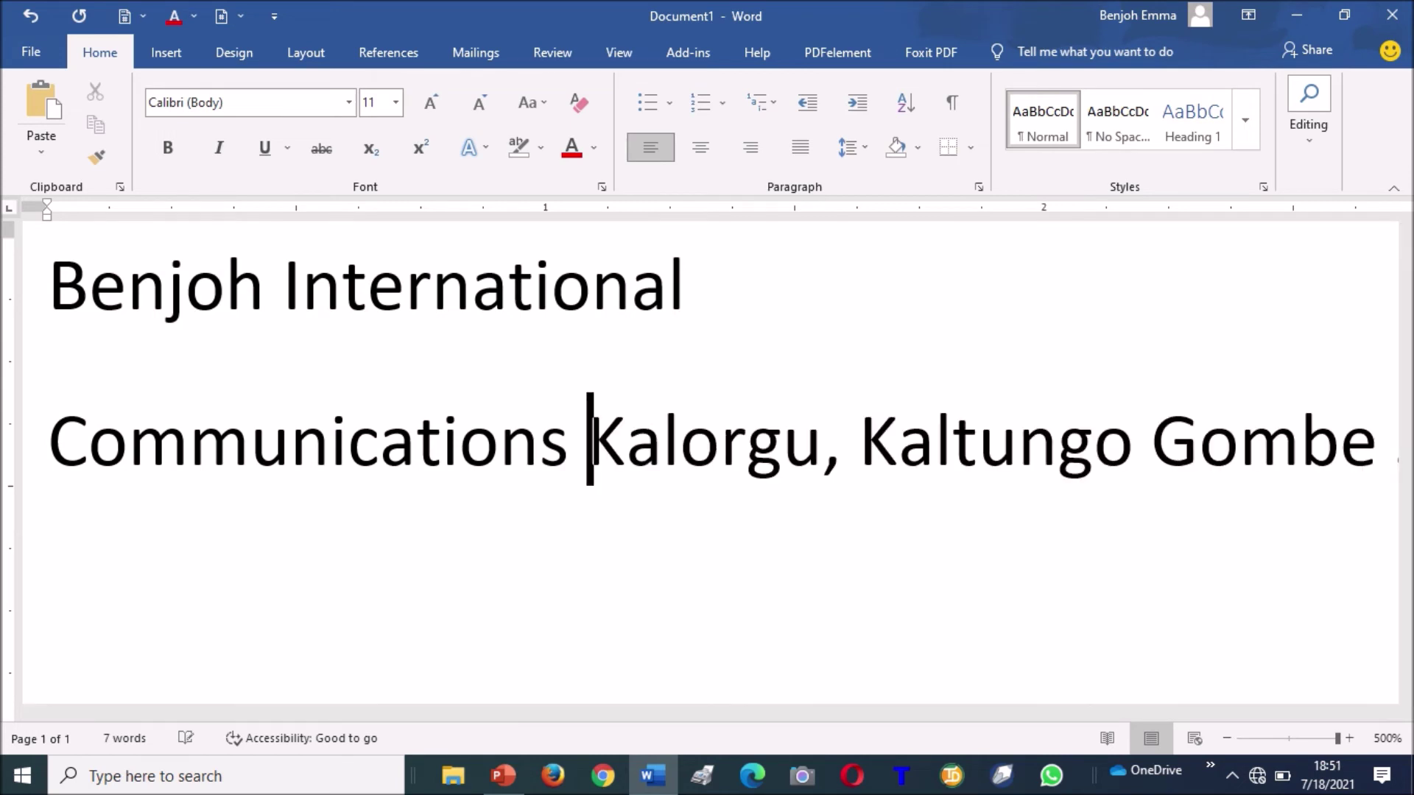
Split the address into town line ending 'LGA,' and a state line ending with a period.
{"action": "key", "text": "Right"}
{"action": "key", "text": "Right"}
{"action": "key", "text": "Right"}
{"action": "key", "text": "Right"}
{"action": "key", "text": "Right"}
{"action": "key", "text": "Right"}
{"action": "key", "text": "Right"}
{"action": "key", "text": "Right"}
{"action": "key", "text": "Right"}
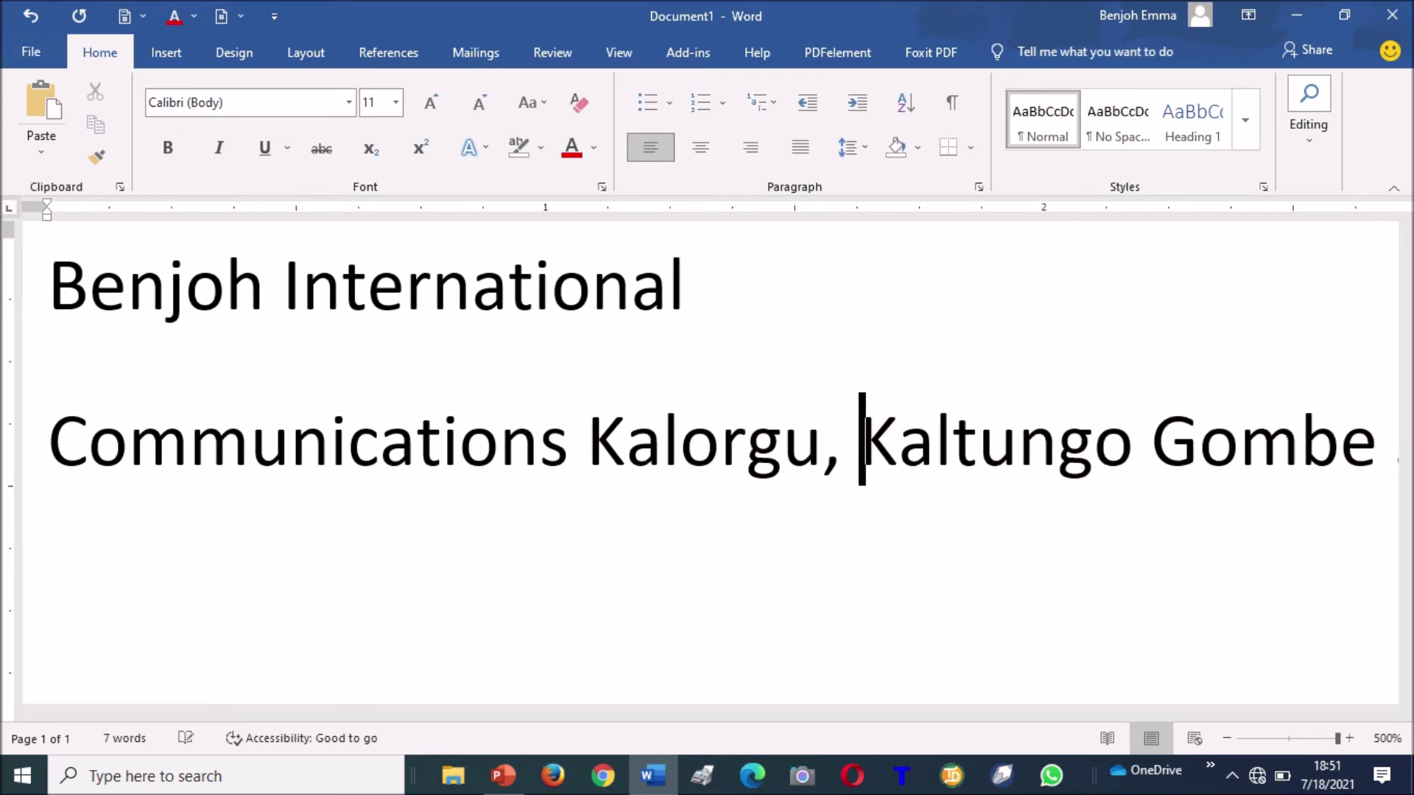
{"action": "key", "text": "Return"}
{"action": "key", "text": "Right"}
{"action": "key", "text": "Right"}
{"action": "key", "text": "Right"}
{"action": "key", "text": "Right"}
{"action": "key", "text": "Right"}
{"action": "key", "text": "Right"}
{"action": "key", "text": "Right"}
{"action": "key", "text": "Right"}
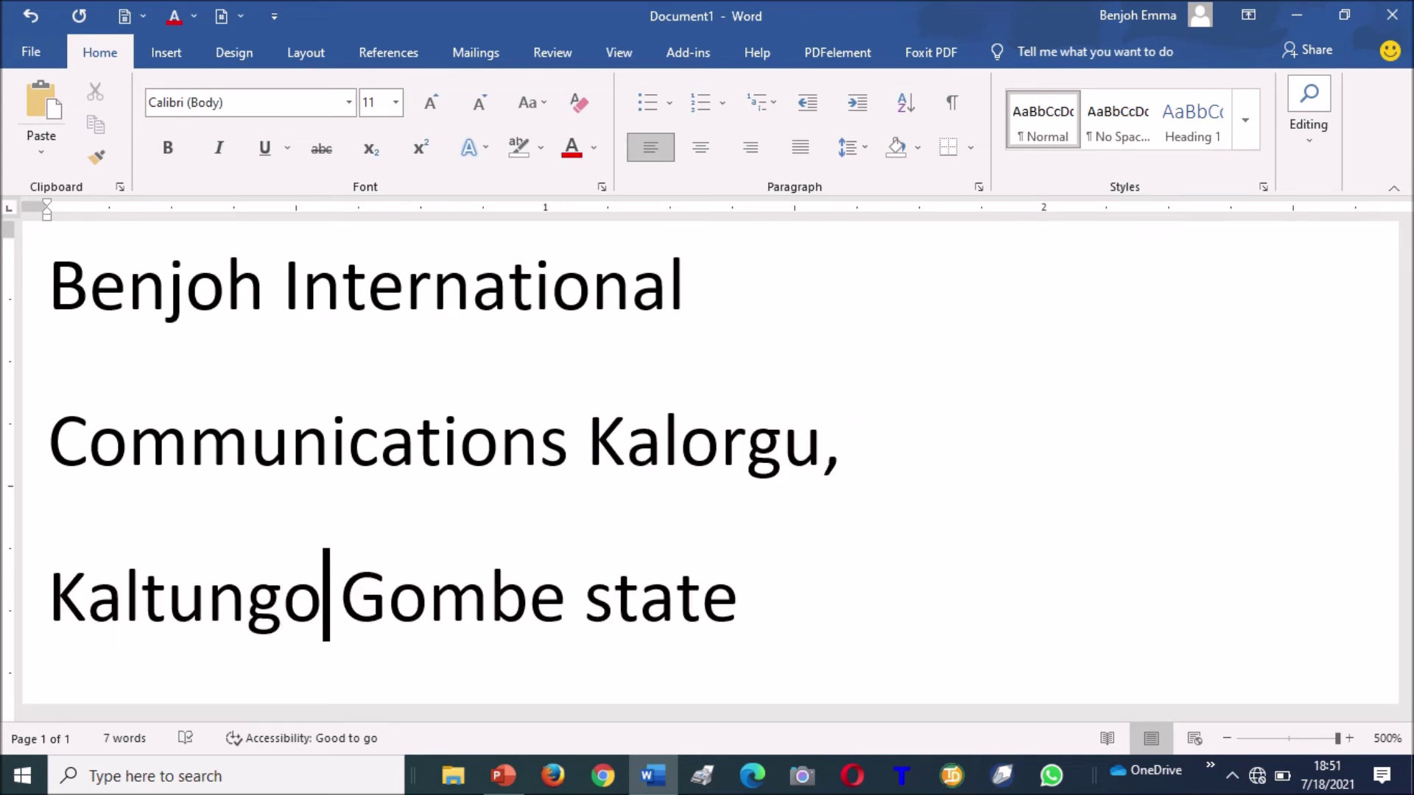
{"action": "type", "text": "LGA,"}
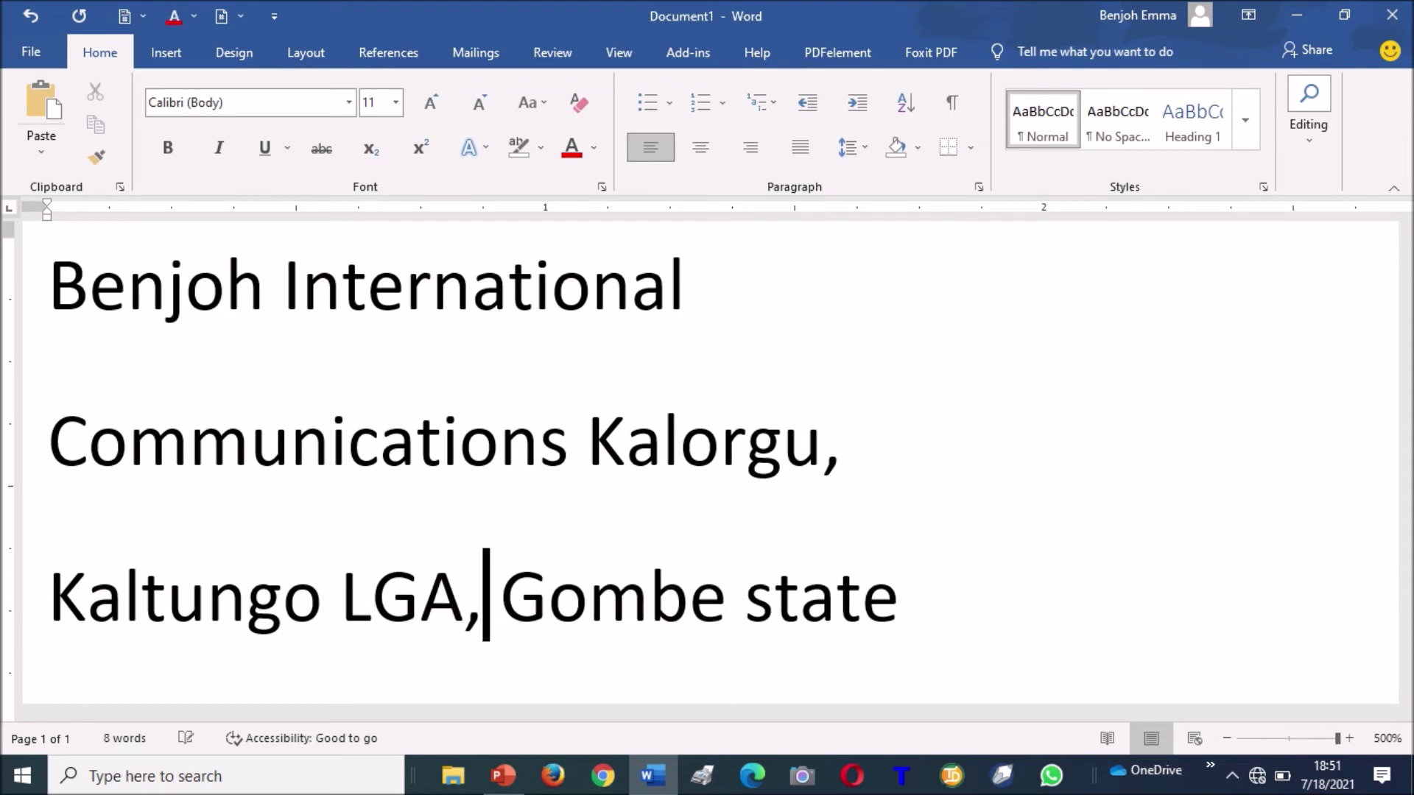
{"action": "key", "text": "Return"}
{"action": "key", "text": "Right"}
{"action": "key", "text": "Right"}
{"action": "key", "text": "Right"}
{"action": "key", "text": "Right"}
{"action": "key", "text": "Right"}
{"action": "key", "text": "Right"}
{"action": "key", "text": "Right"}
{"action": "key", "text": "Right"}
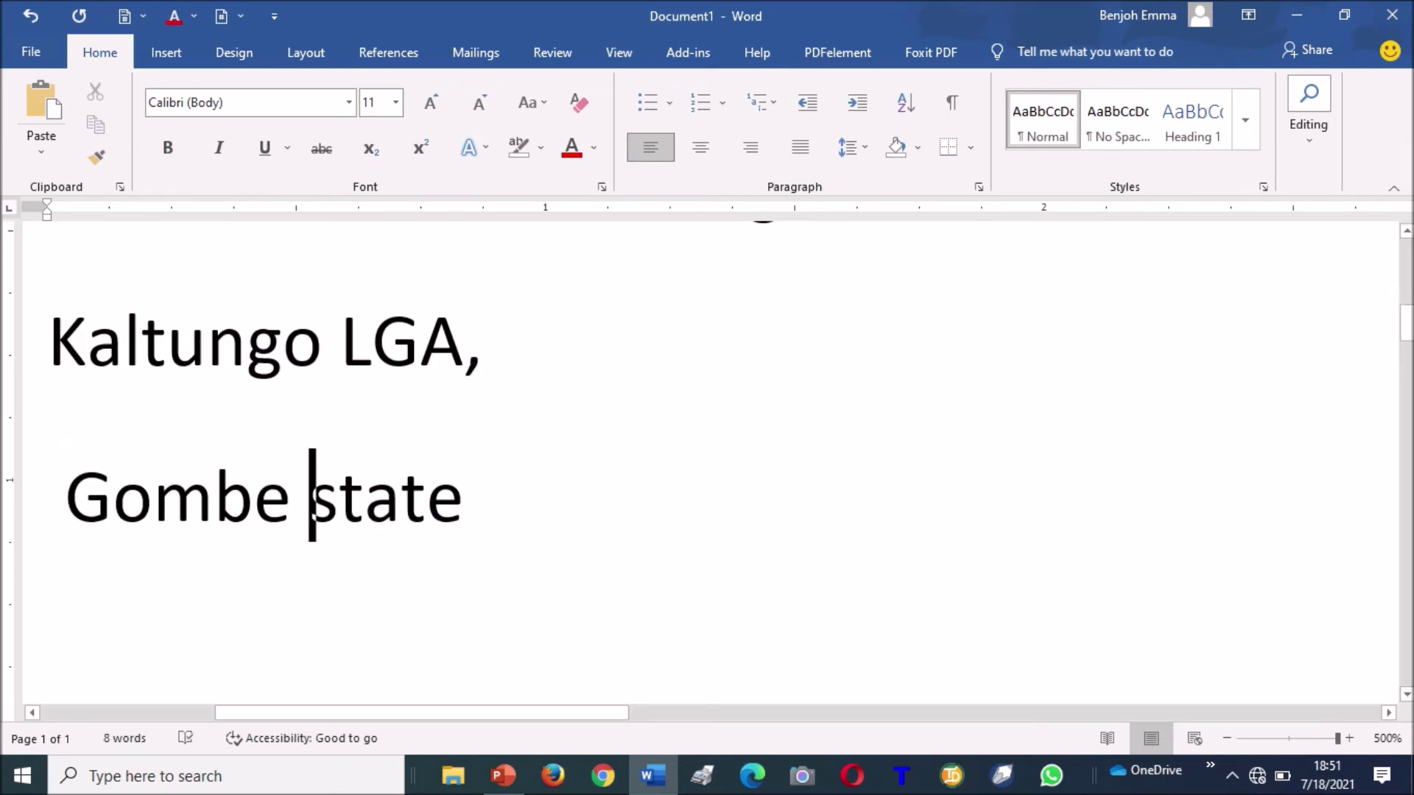
{"action": "key", "text": "Left"}
{"action": "key", "text": "Left"}
{"action": "key", "text": "Left"}
{"action": "key", "text": "Left"}
{"action": "key", "text": "Left"}
{"action": "key", "text": "Left"}
{"action": "key", "text": "Left"}
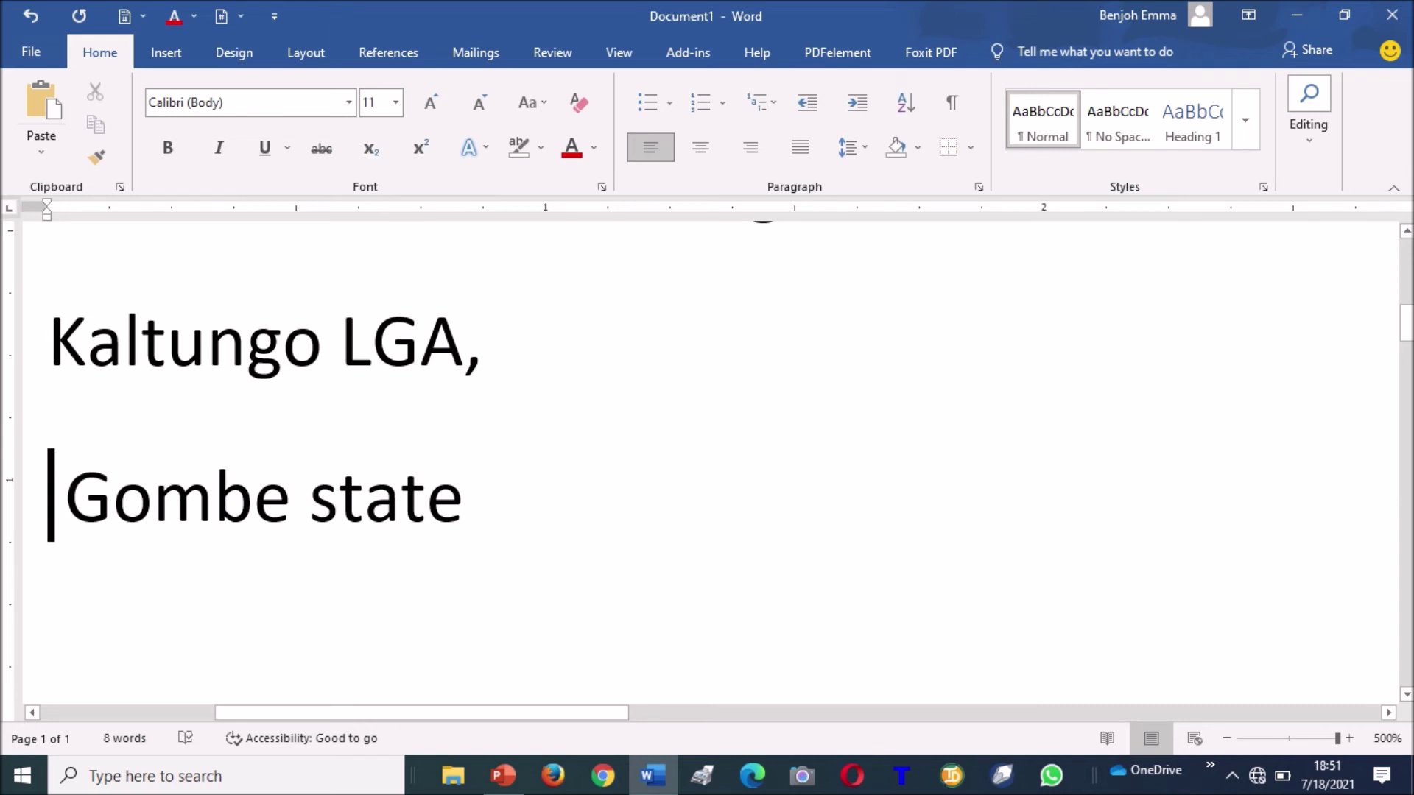
{"action": "key", "text": "BackSpace"}
{"action": "key", "text": "Right"}
{"action": "key", "text": "Right"}
{"action": "key", "text": "Right"}
{"action": "key", "text": "Right"}
{"action": "key", "text": "Right"}
{"action": "key", "text": "Right"}
{"action": "key", "text": "Right"}
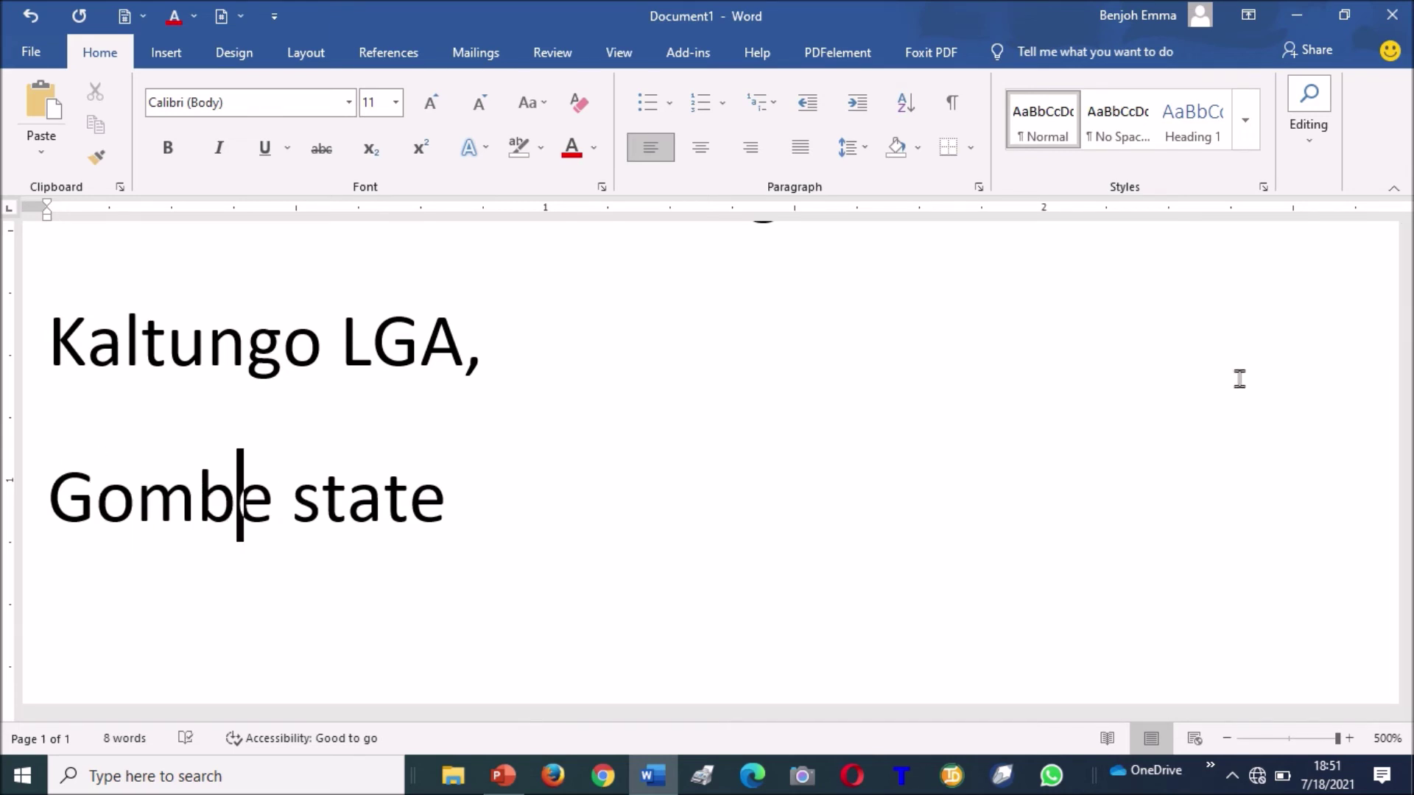
{"action": "key", "text": "Right"}
{"action": "key", "text": "Right"}
{"action": "key", "text": "Right"}
{"action": "key", "text": "Right"}
{"action": "type", "text": "."}
{"action": "key", "text": "ctrl+a"}
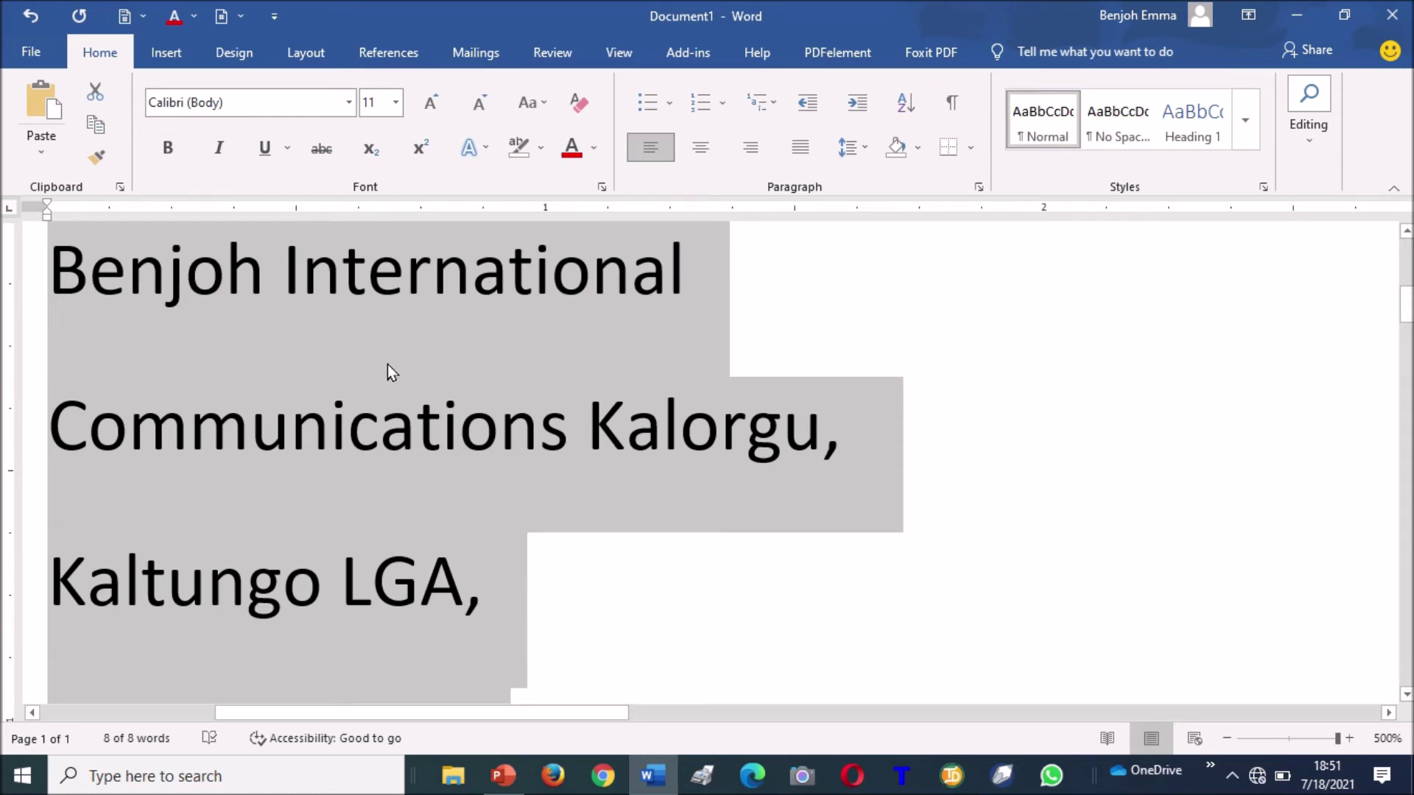
Single-space the document and indent the address lines three steps to the right.
{"action": "key", "text": "ctrl+1"}
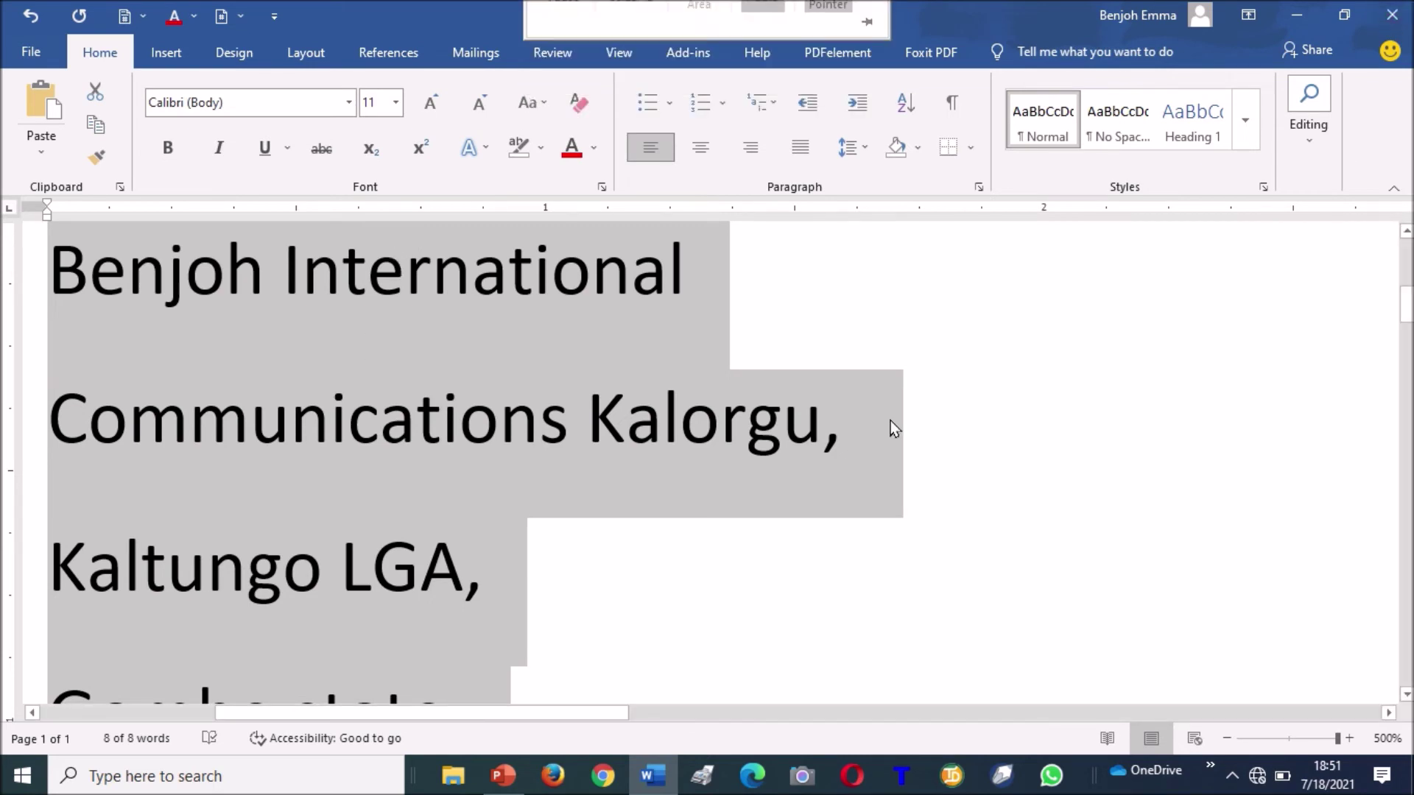
{"action": "left_click", "coordinate": [391, 382]}
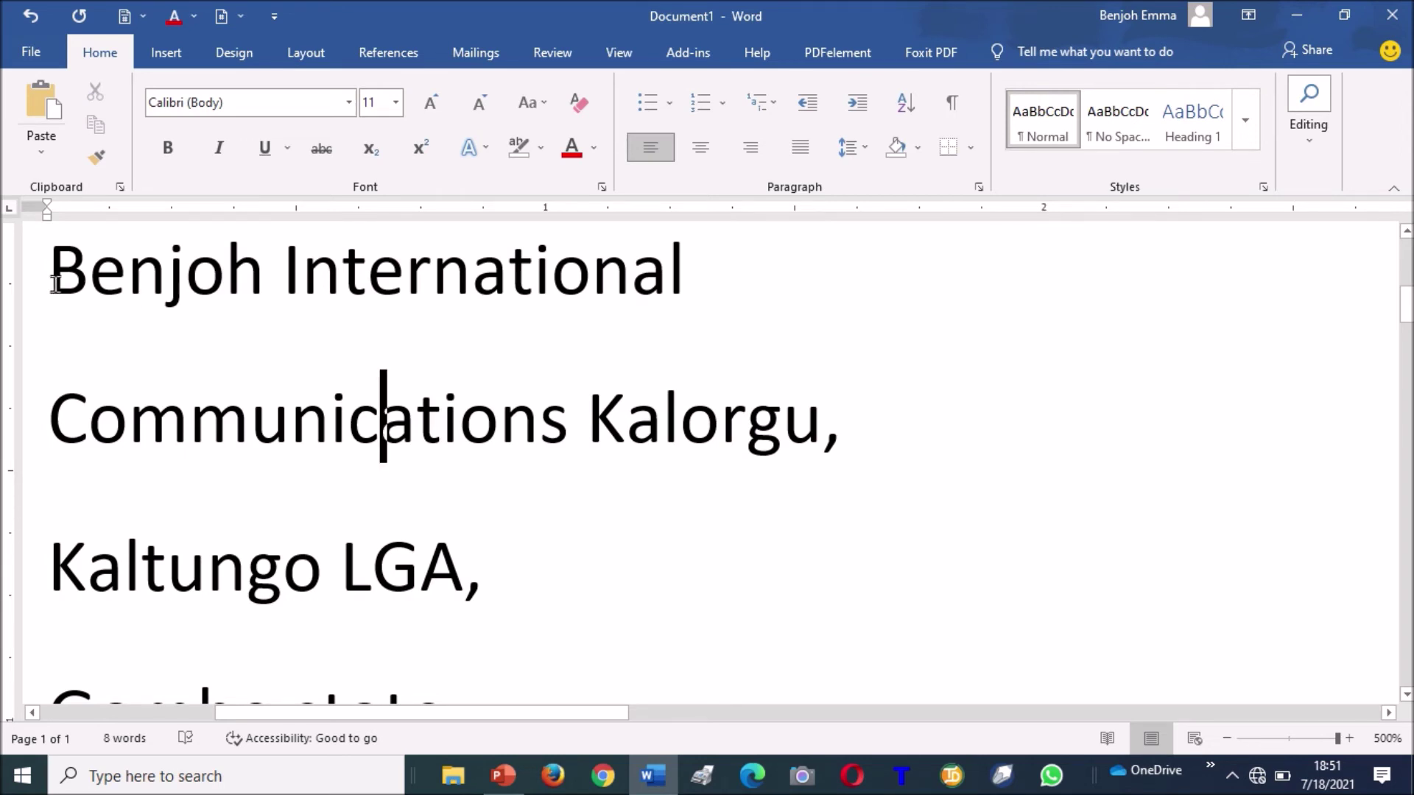
{"action": "left_click_drag", "start_coordinate": [48, 280], "coordinate": [209, 519]}
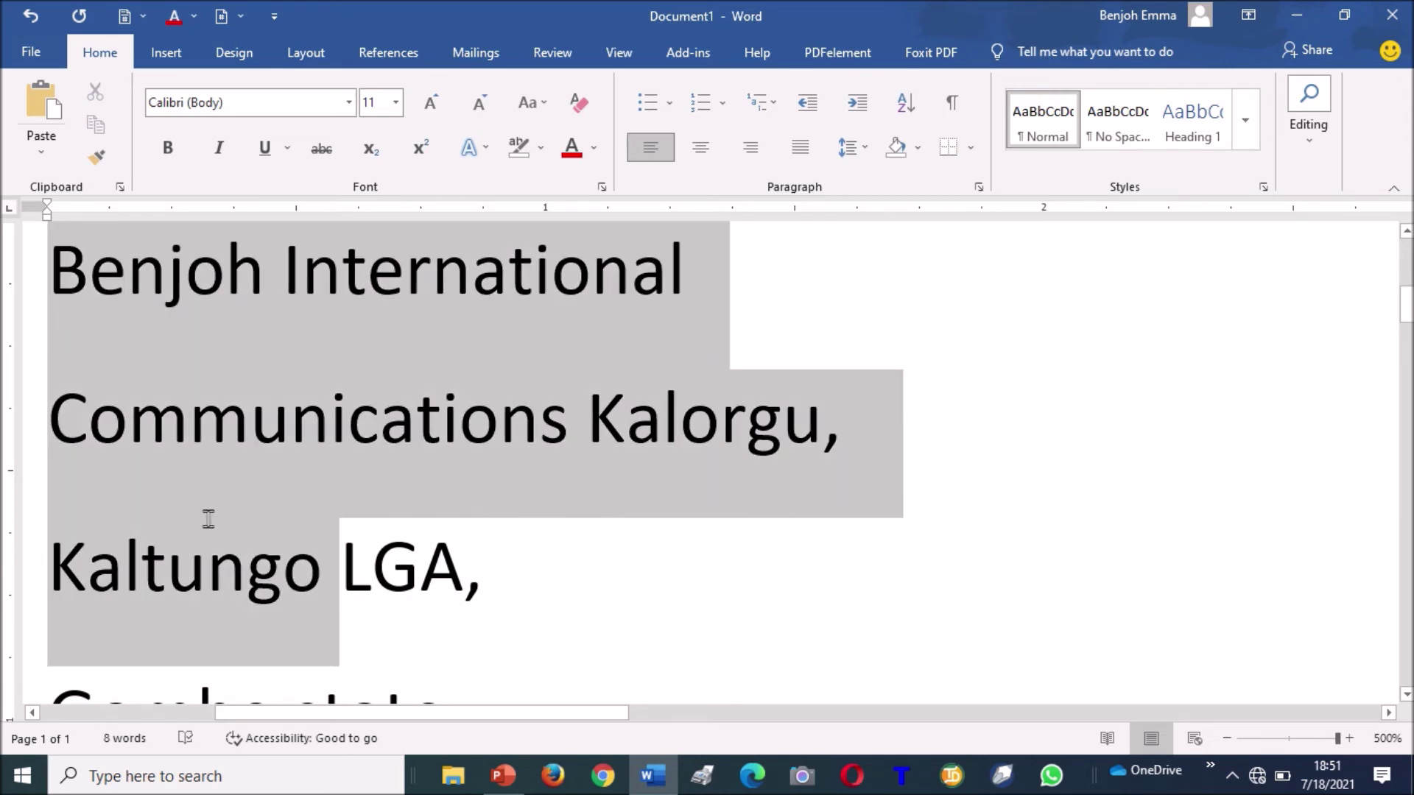
{"action": "left_click_drag", "start_coordinate": [307, 634], "coordinate": [475, 607]}
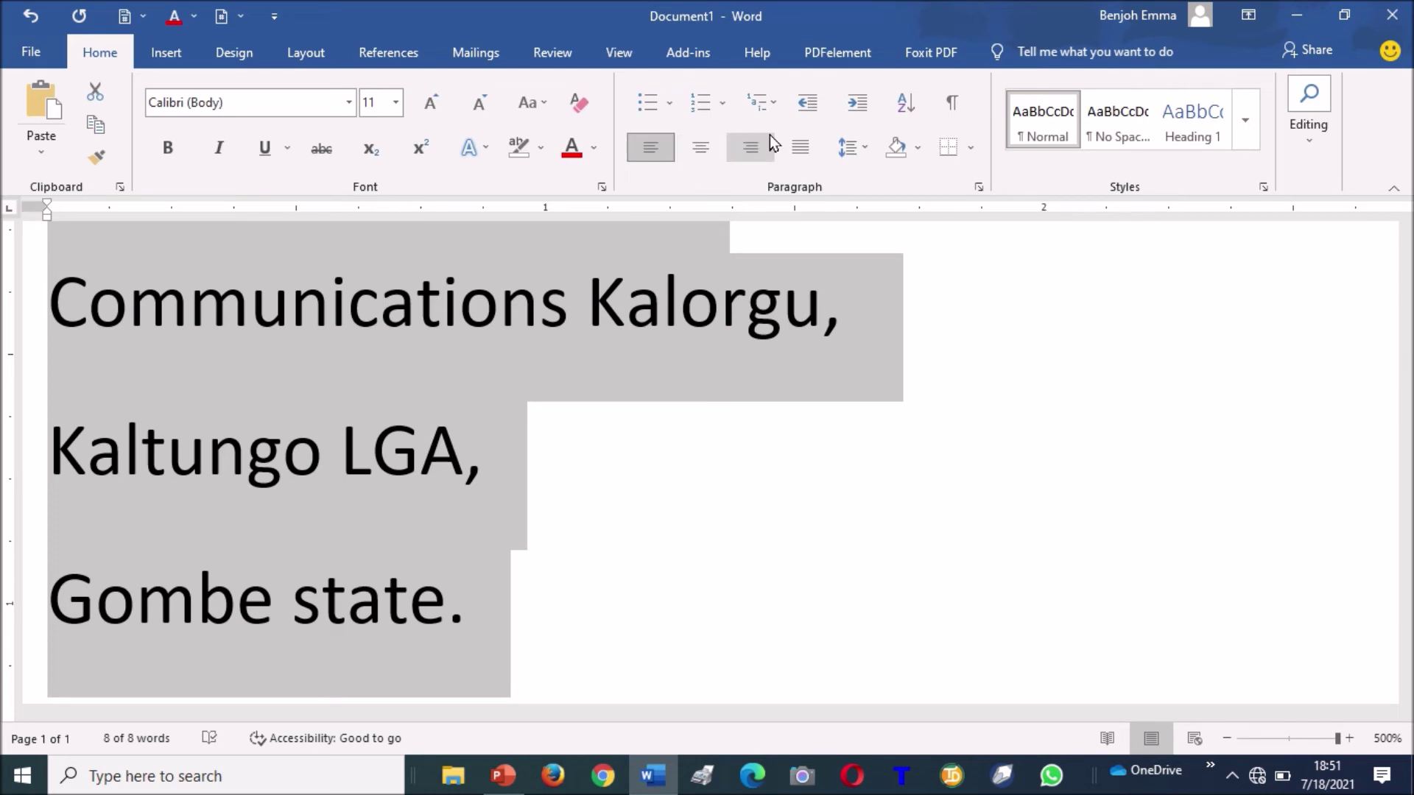
{"action": "left_click", "coordinate": [856, 105]}
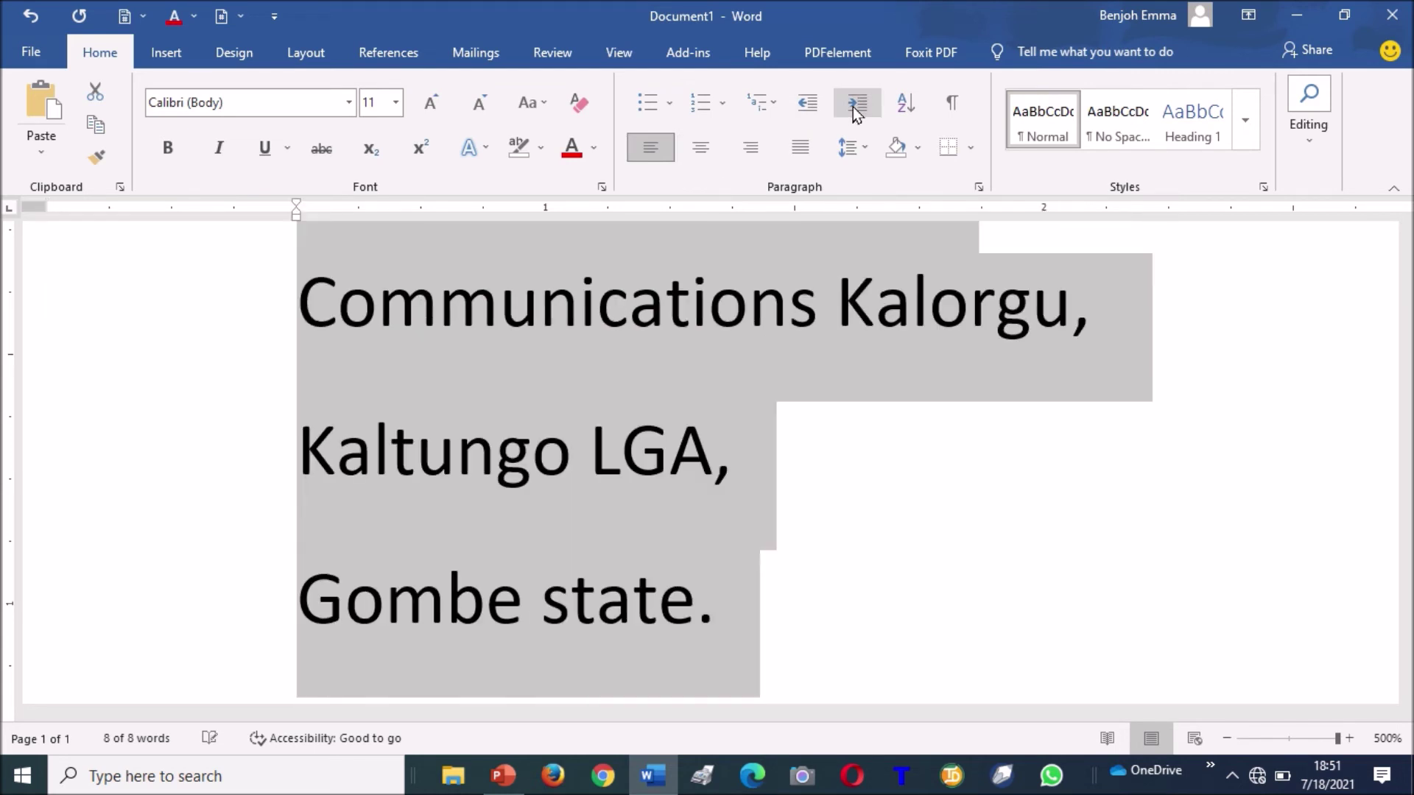
{"action": "left_click", "coordinate": [853, 108]}
{"action": "left_click", "coordinate": [853, 107]}
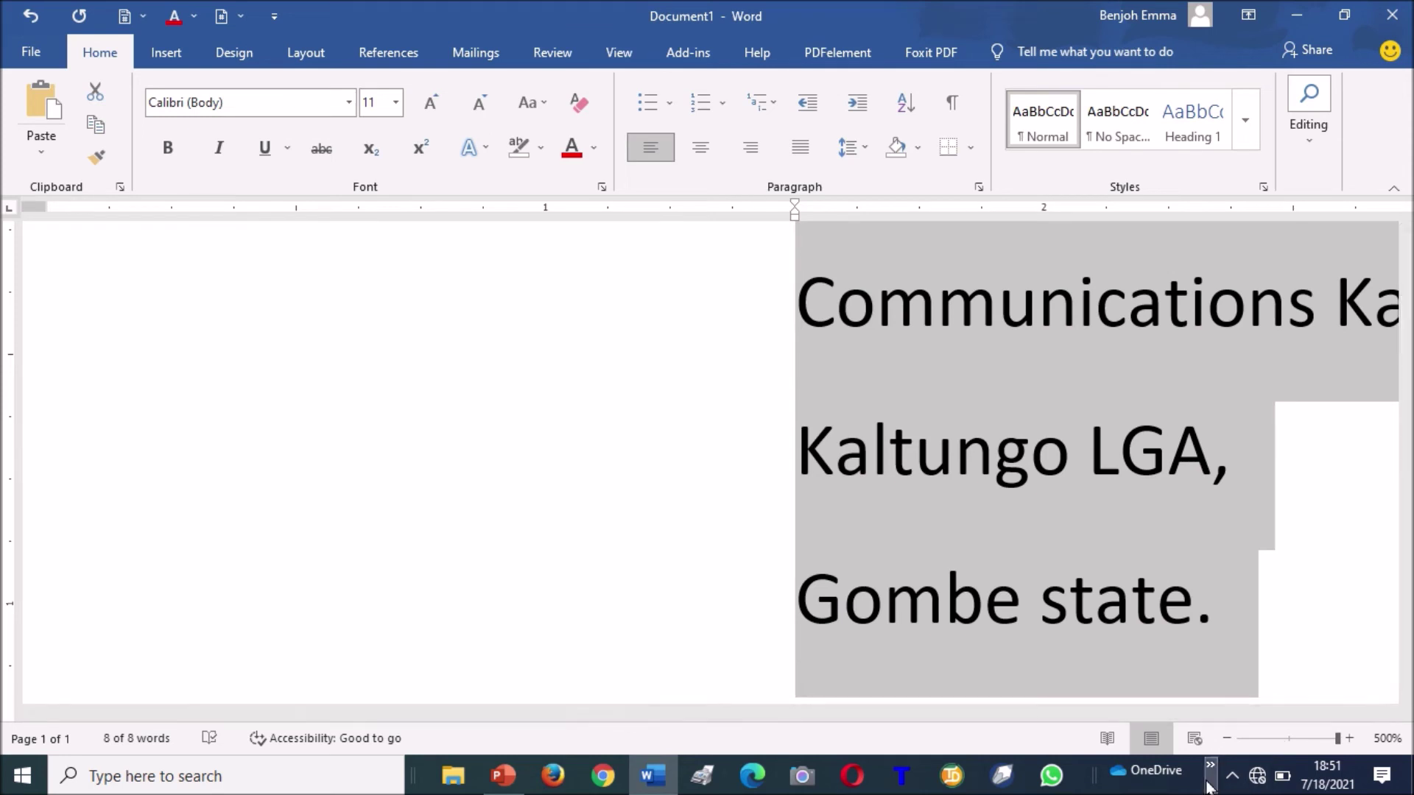
Zoom out until the whole indented address fits, placing the cursor after its last line.
{"action": "left_click", "coordinate": [1226, 738]}
{"action": "left_click", "coordinate": [1227, 739]}
{"action": "left_click", "coordinate": [1226, 739]}
{"action": "left_click", "coordinate": [1226, 739]}
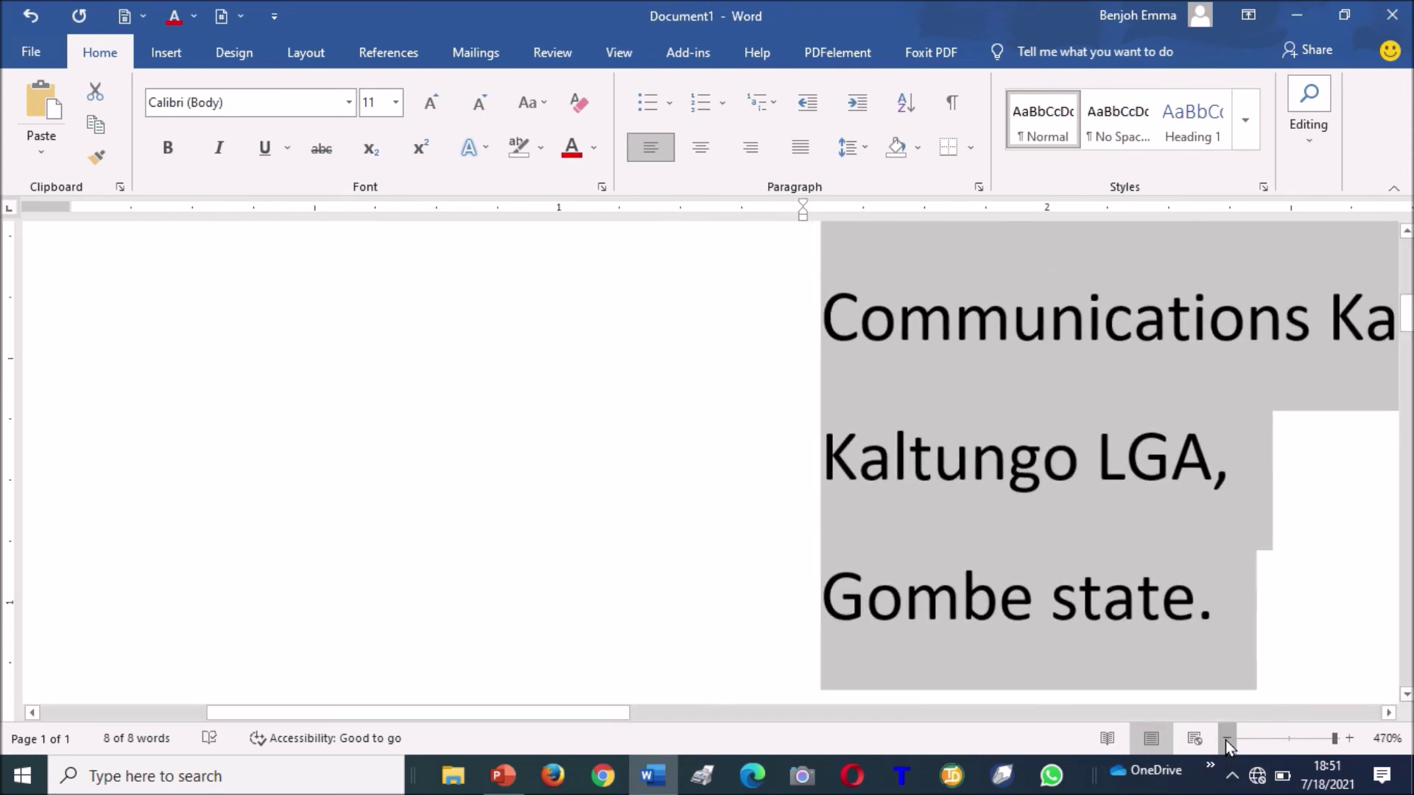
{"action": "left_click", "coordinate": [1227, 739]}
{"action": "left_click", "coordinate": [1226, 739]}
{"action": "left_click", "coordinate": [1227, 738]}
{"action": "left_click", "coordinate": [1226, 738]}
{"action": "left_click", "coordinate": [1226, 738]}
{"action": "left_click", "coordinate": [1226, 738]}
{"action": "left_click", "coordinate": [1226, 738]}
{"action": "left_click", "coordinate": [1226, 739]}
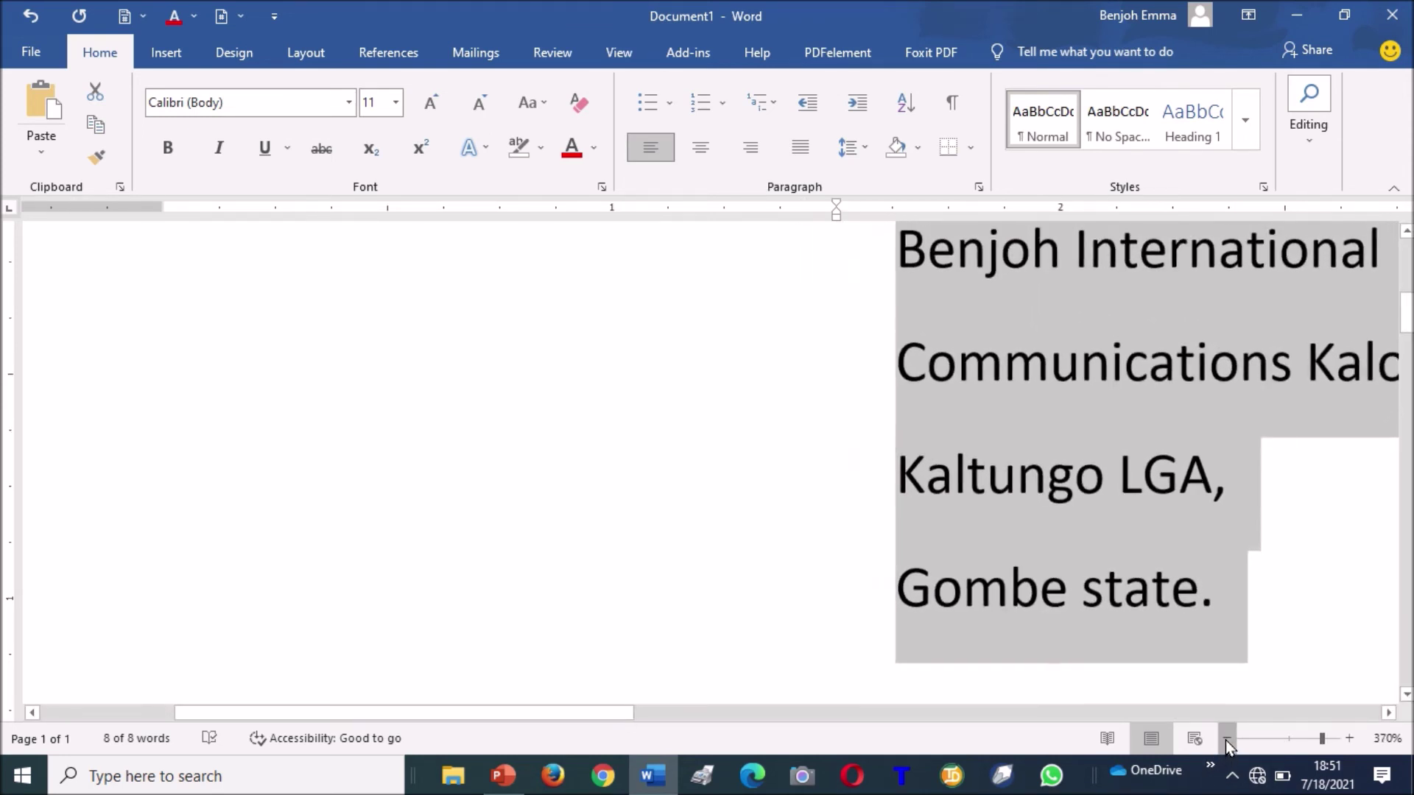
{"action": "left_click", "coordinate": [1227, 739]}
{"action": "left_click", "coordinate": [1226, 738]}
{"action": "left_click", "coordinate": [1227, 739]}
{"action": "left_click", "coordinate": [1227, 738]}
{"action": "left_click", "coordinate": [1227, 738]}
{"action": "left_click", "coordinate": [1226, 738]}
{"action": "left_click", "coordinate": [1227, 739]}
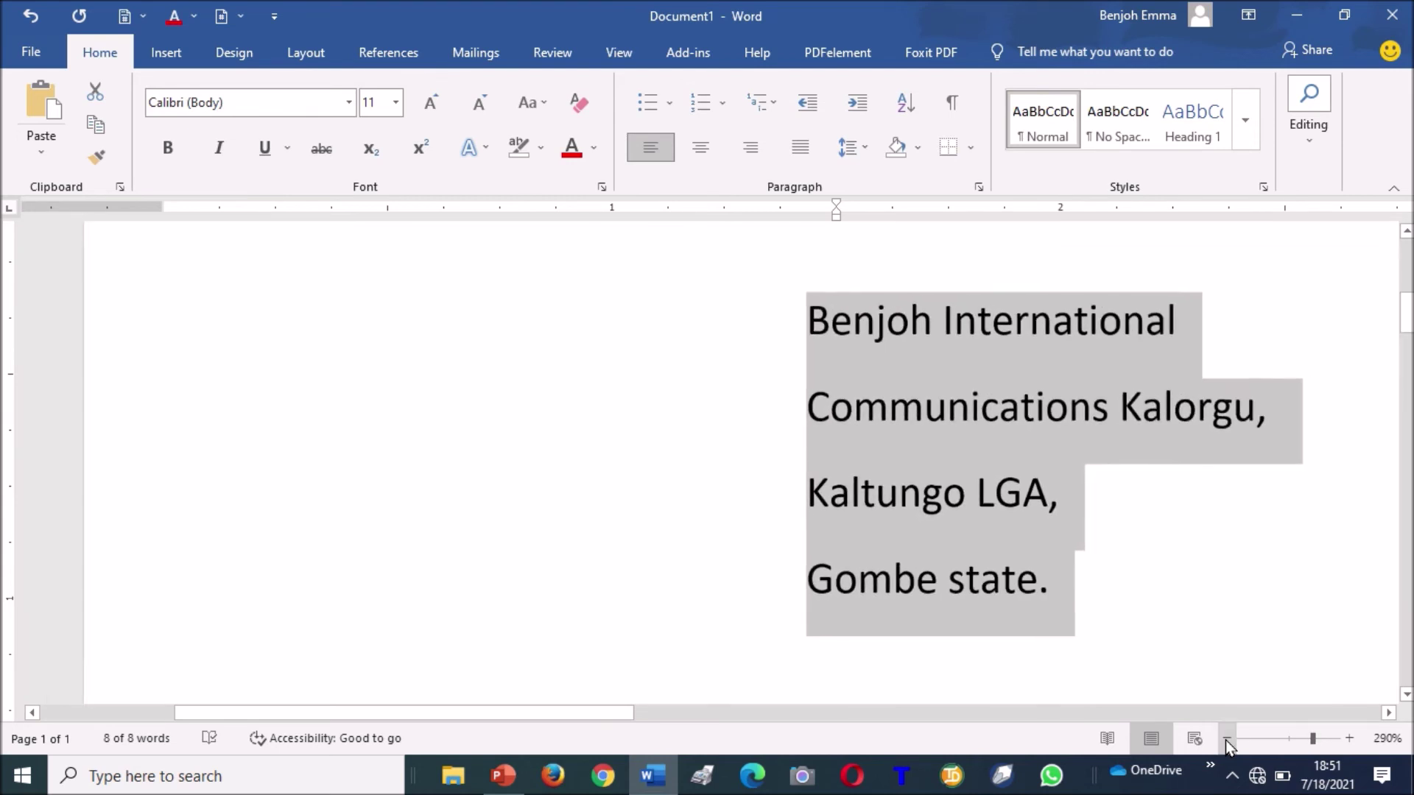
{"action": "left_click", "coordinate": [1226, 739]}
{"action": "left_click", "coordinate": [1082, 593]}
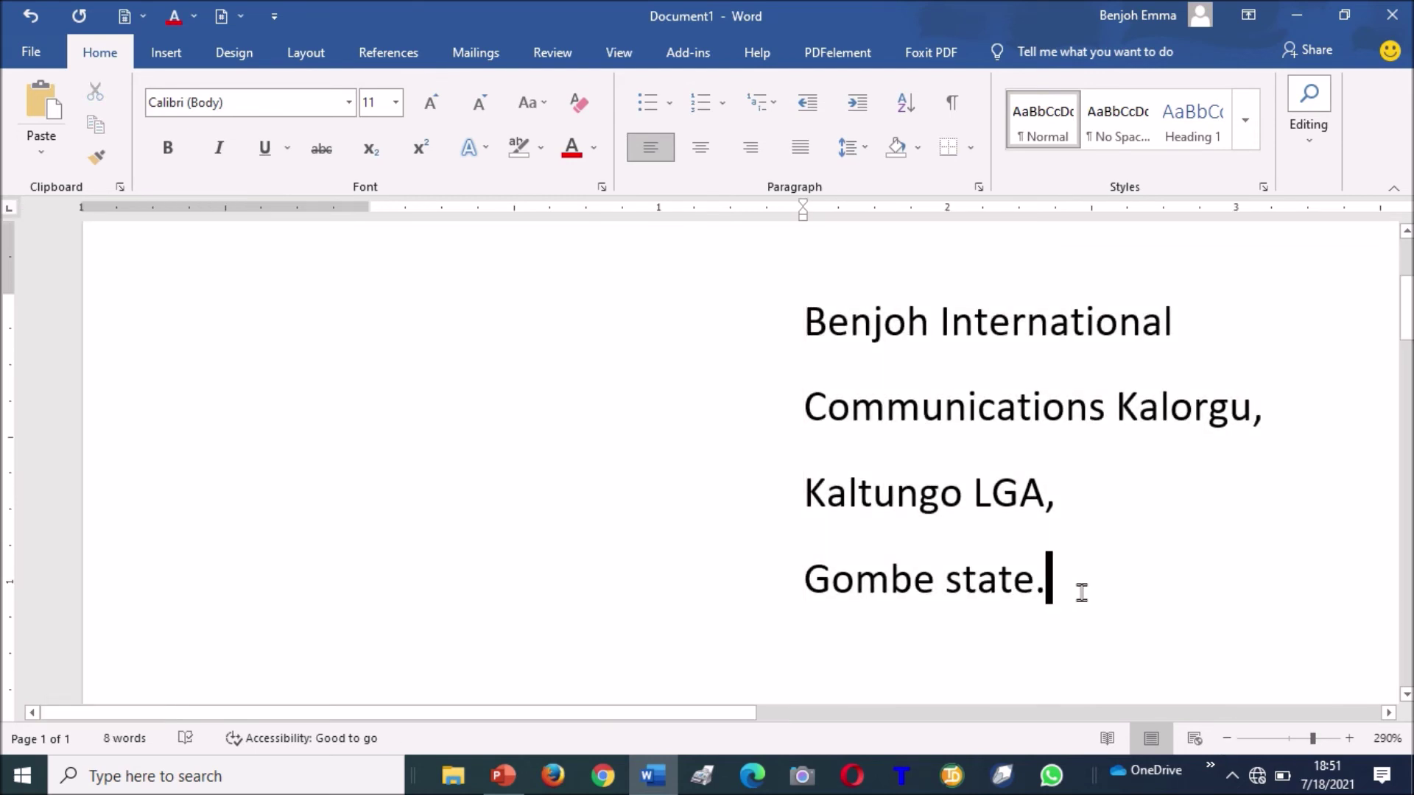
Below the address, start an unindented line reading 'Director,'.
{"action": "key", "text": "Return"}
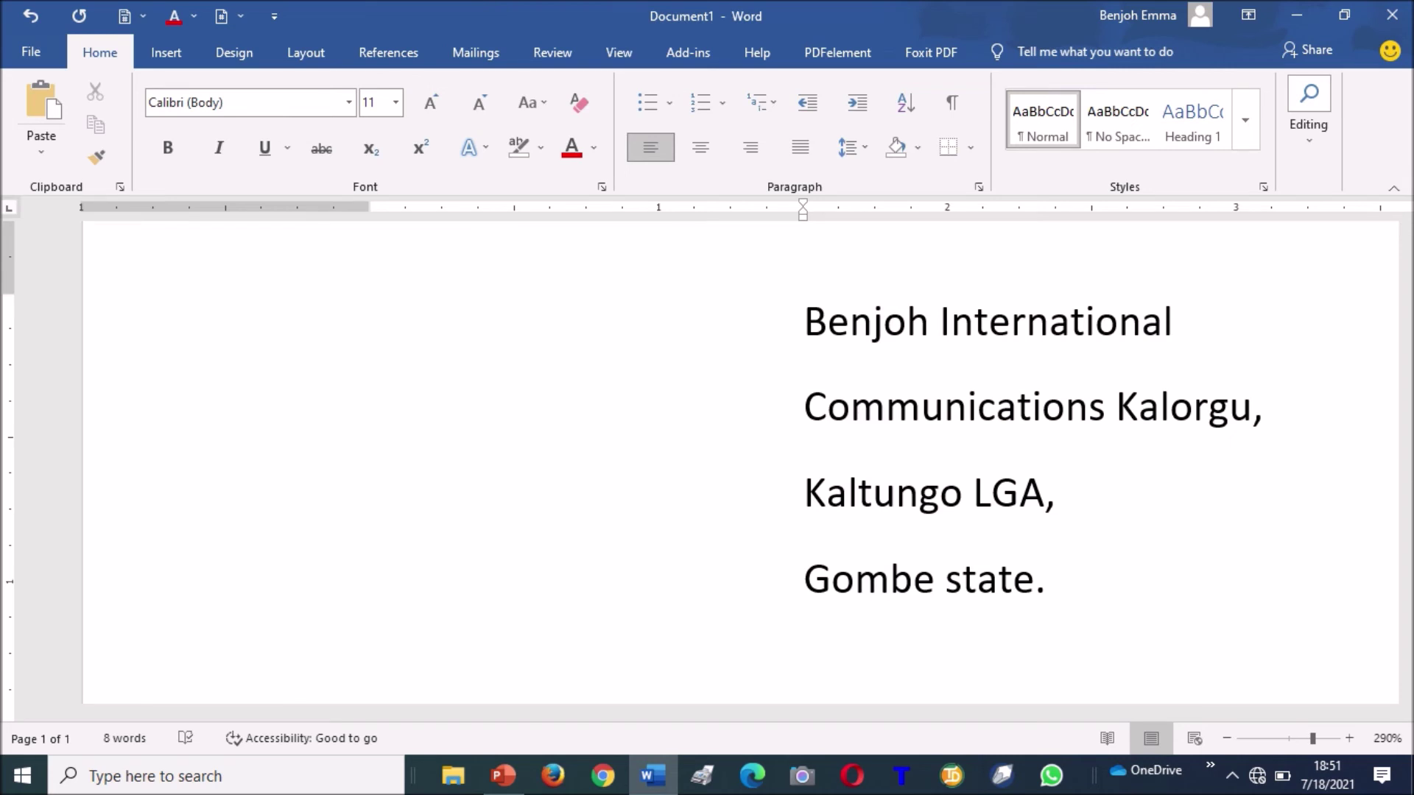
{"action": "key", "text": "Return"}
{"action": "key", "text": "BackSpace"}
{"action": "key", "text": "BackSpace"}
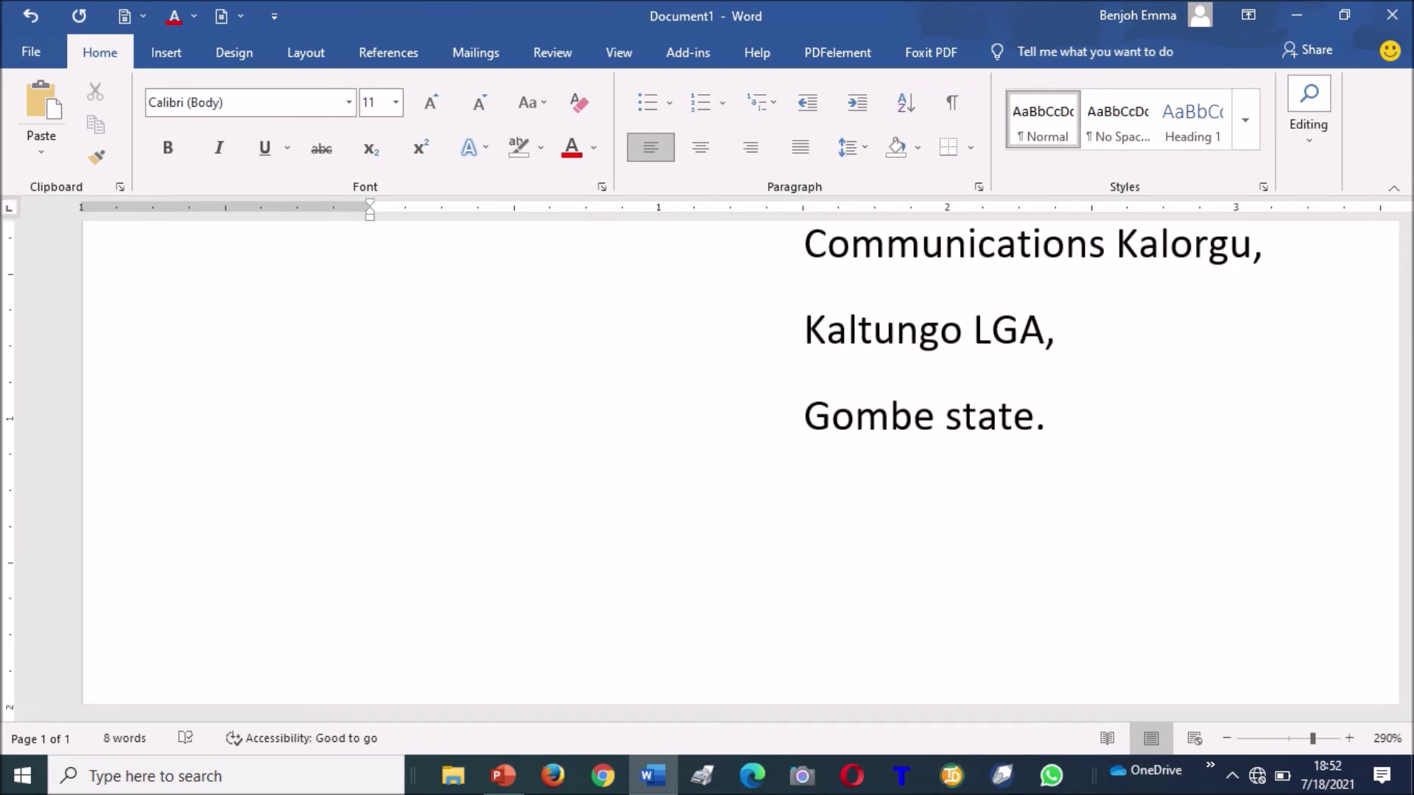
{"action": "key", "text": "BackSpace"}
{"action": "key", "text": "BackSpace"}
{"action": "type", "text": "Dire"}
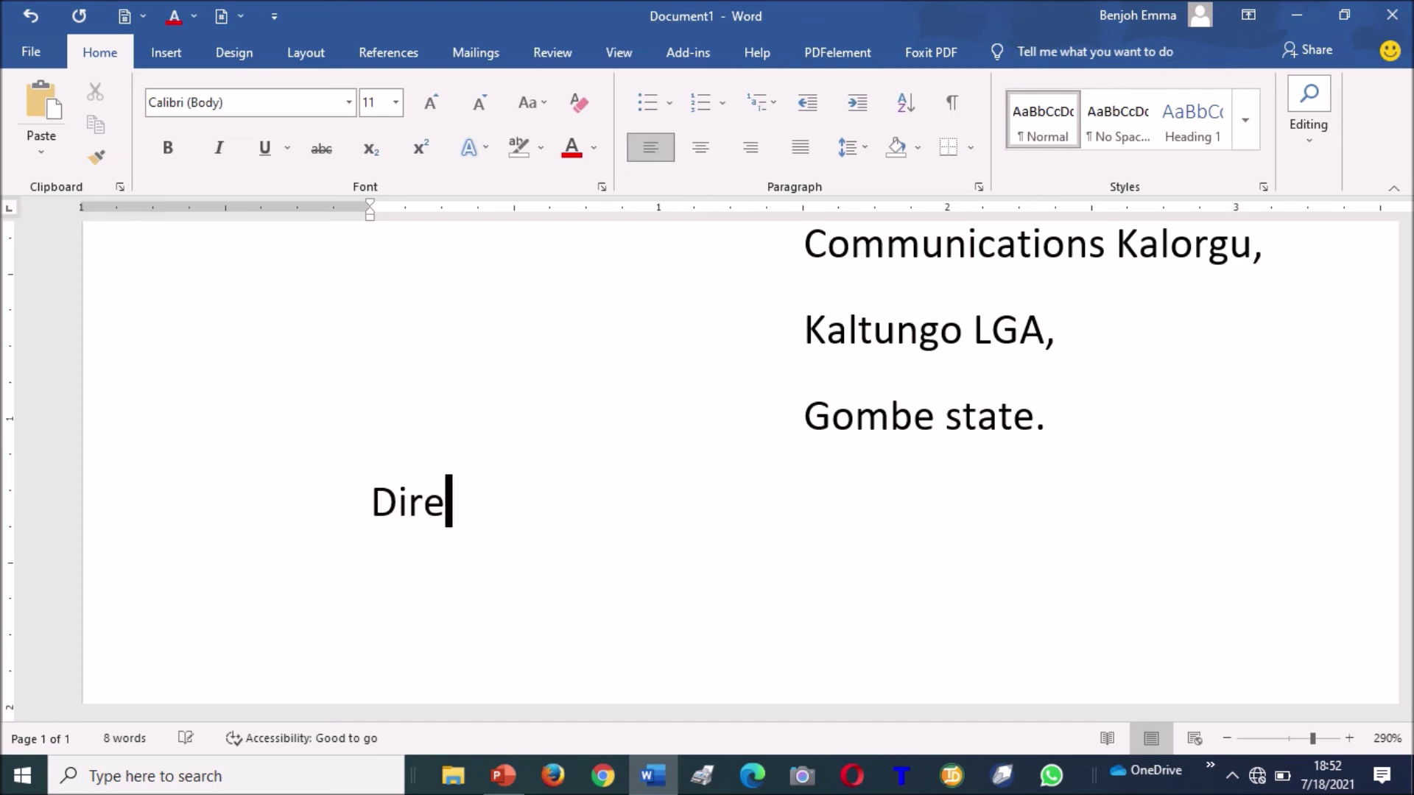
{"action": "type", "text": "ctor"}
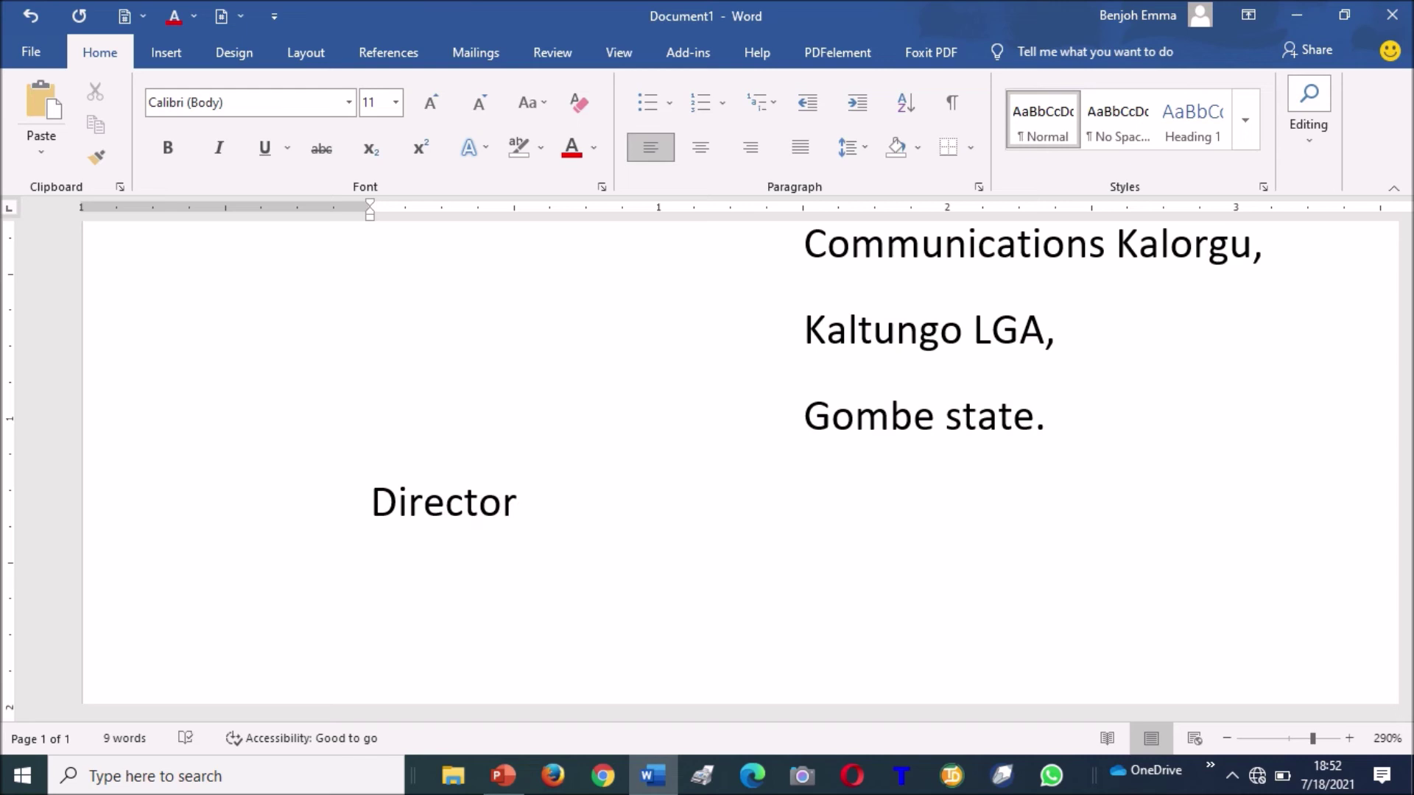
{"action": "type", "text": ","}
{"action": "key", "text": "Return"}
Add the training college's name and 'Kaltungo LGA, Gombe State.' as the next recipient lines.
{"action": "type", "text": "Benjoh "}
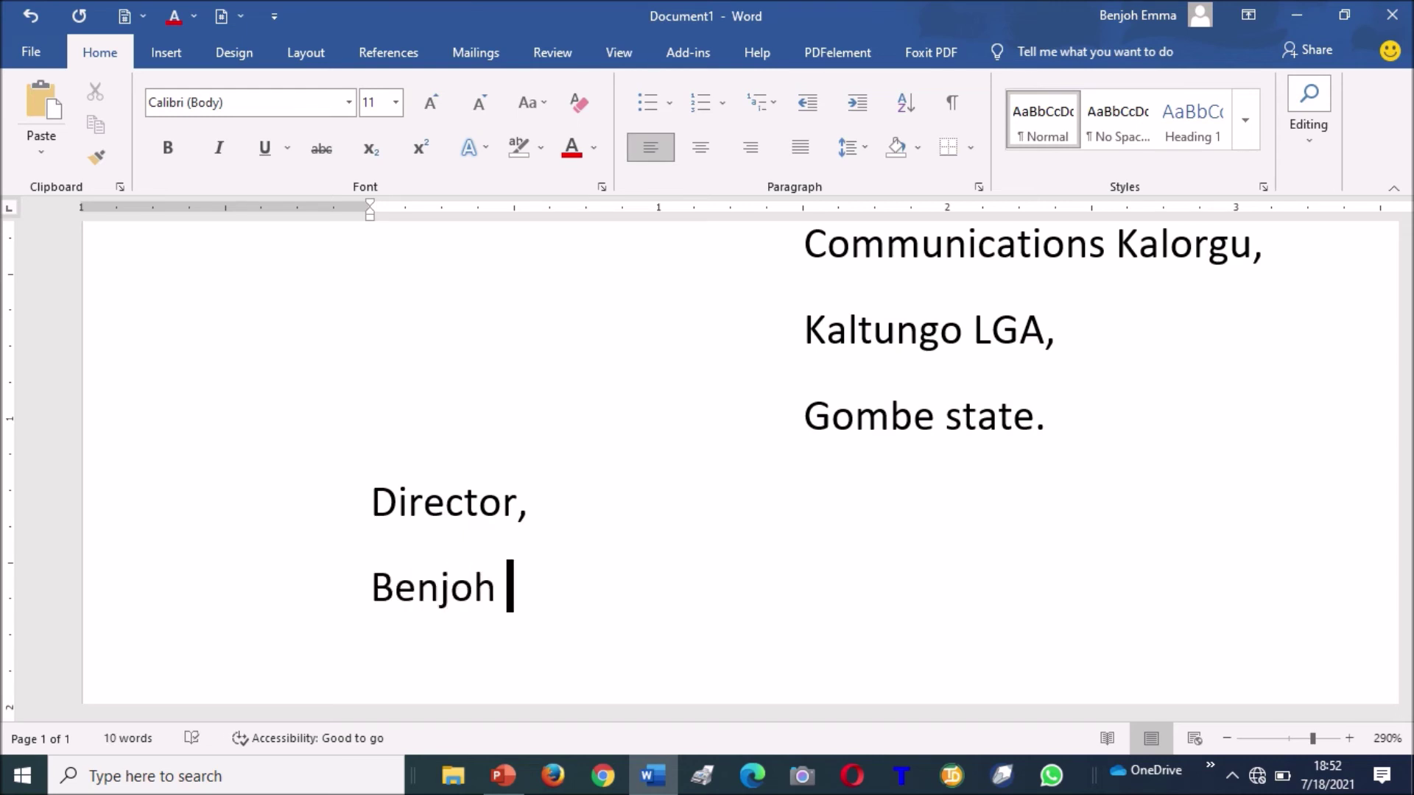
{"action": "type", "text": "Compuete"}
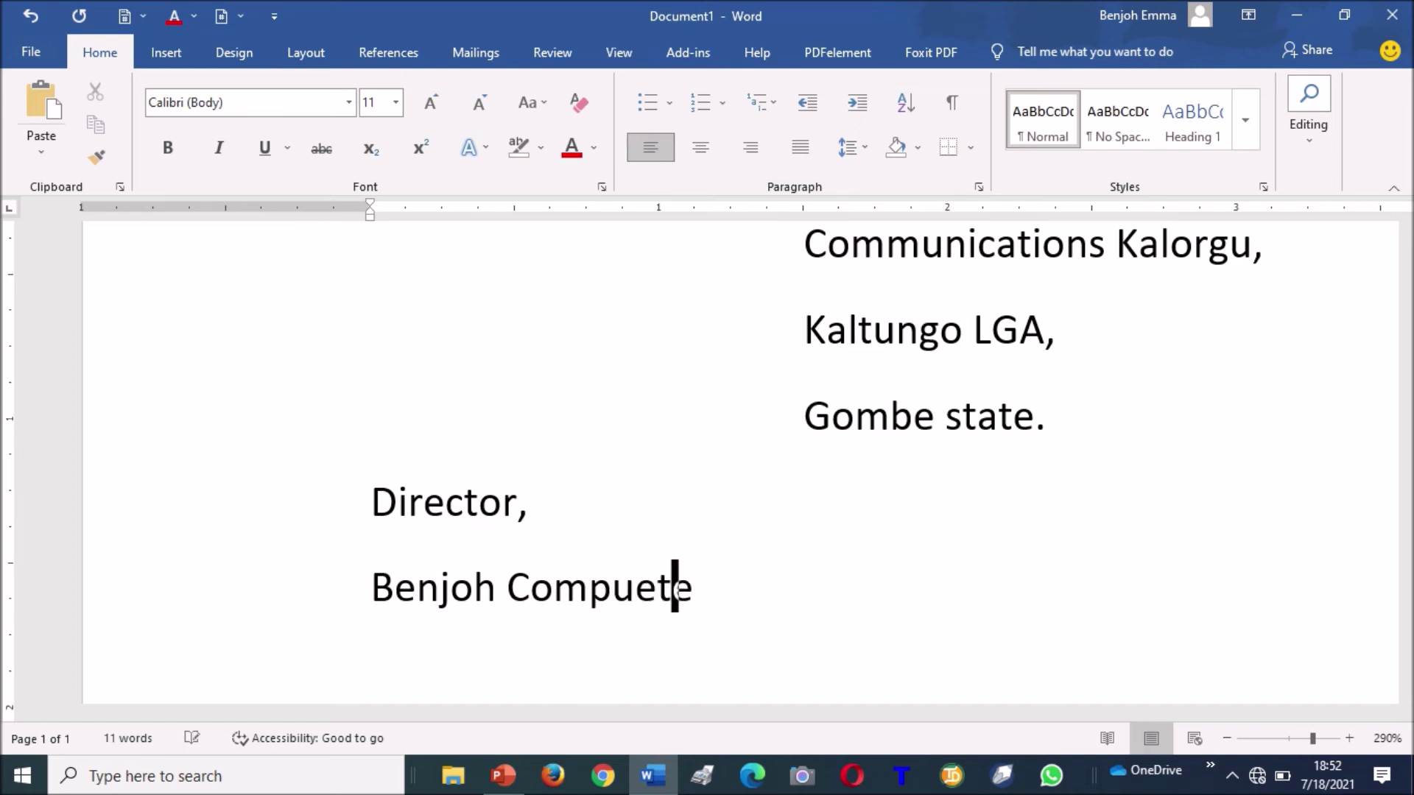
{"action": "type", "text": "r Trai"}
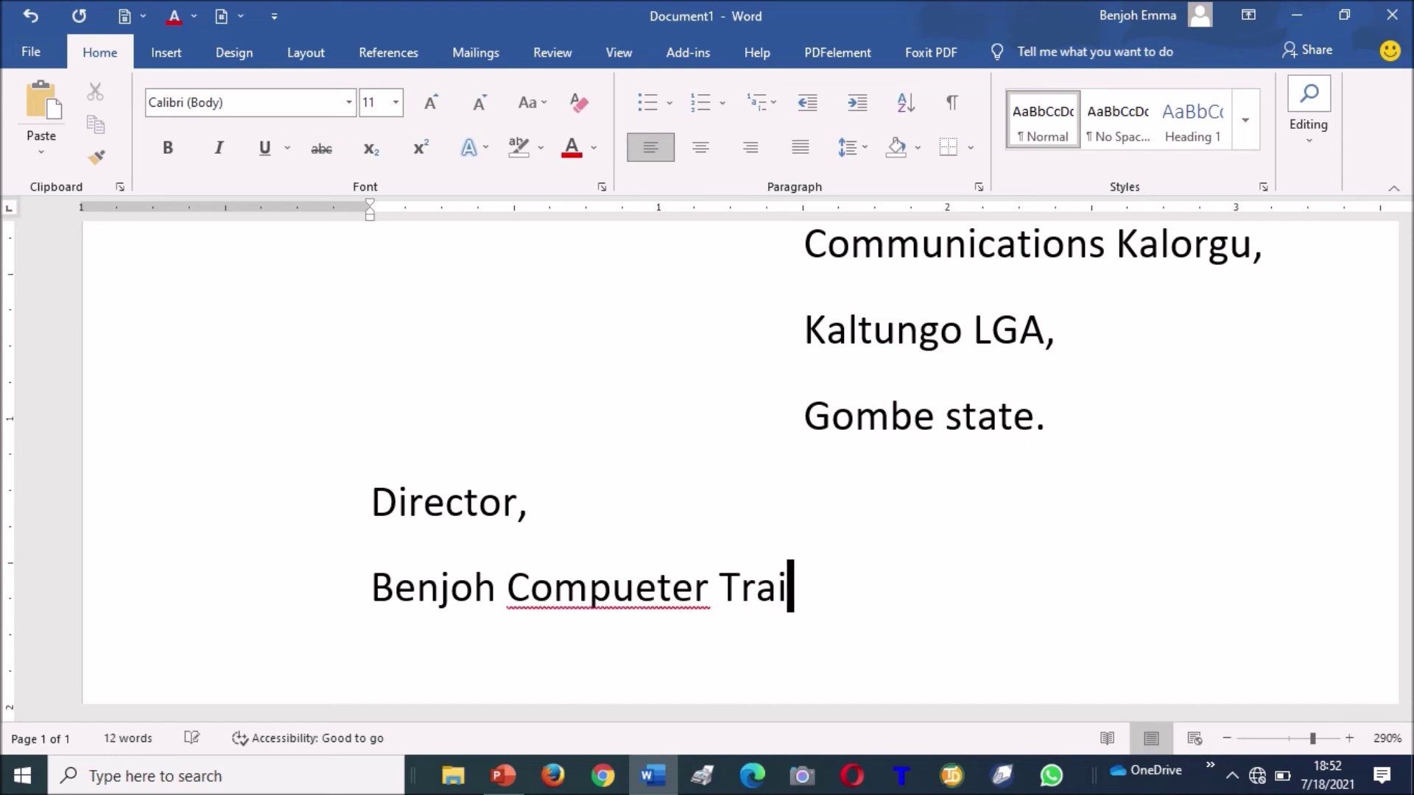
{"action": "type", "text": "ning College"}
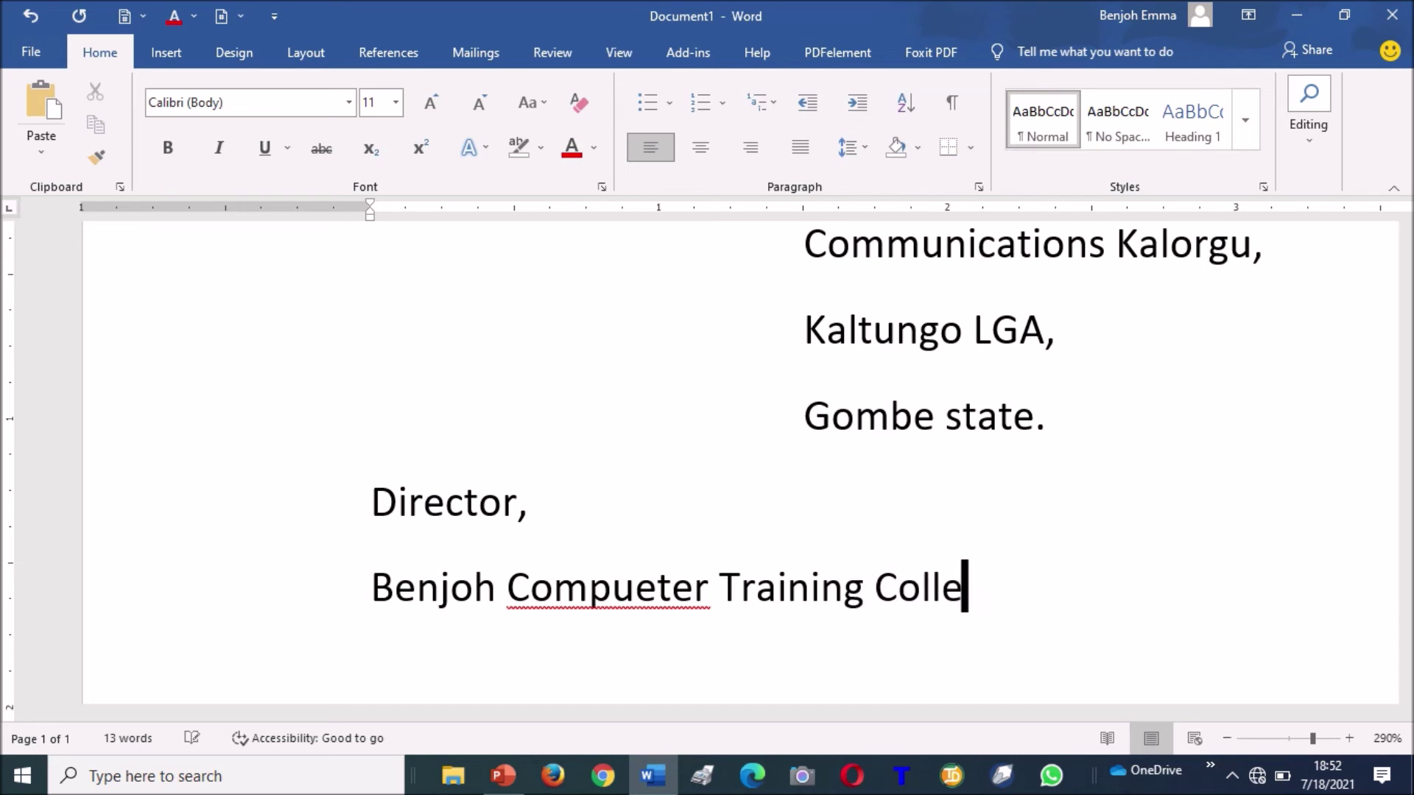
{"action": "key", "text": "Left"}
{"action": "key", "text": "Left"}
{"action": "key", "text": "Left"}
{"action": "key", "text": "Left"}
{"action": "key", "text": "Left"}
{"action": "key", "text": "Left"}
{"action": "key", "text": "Left"}
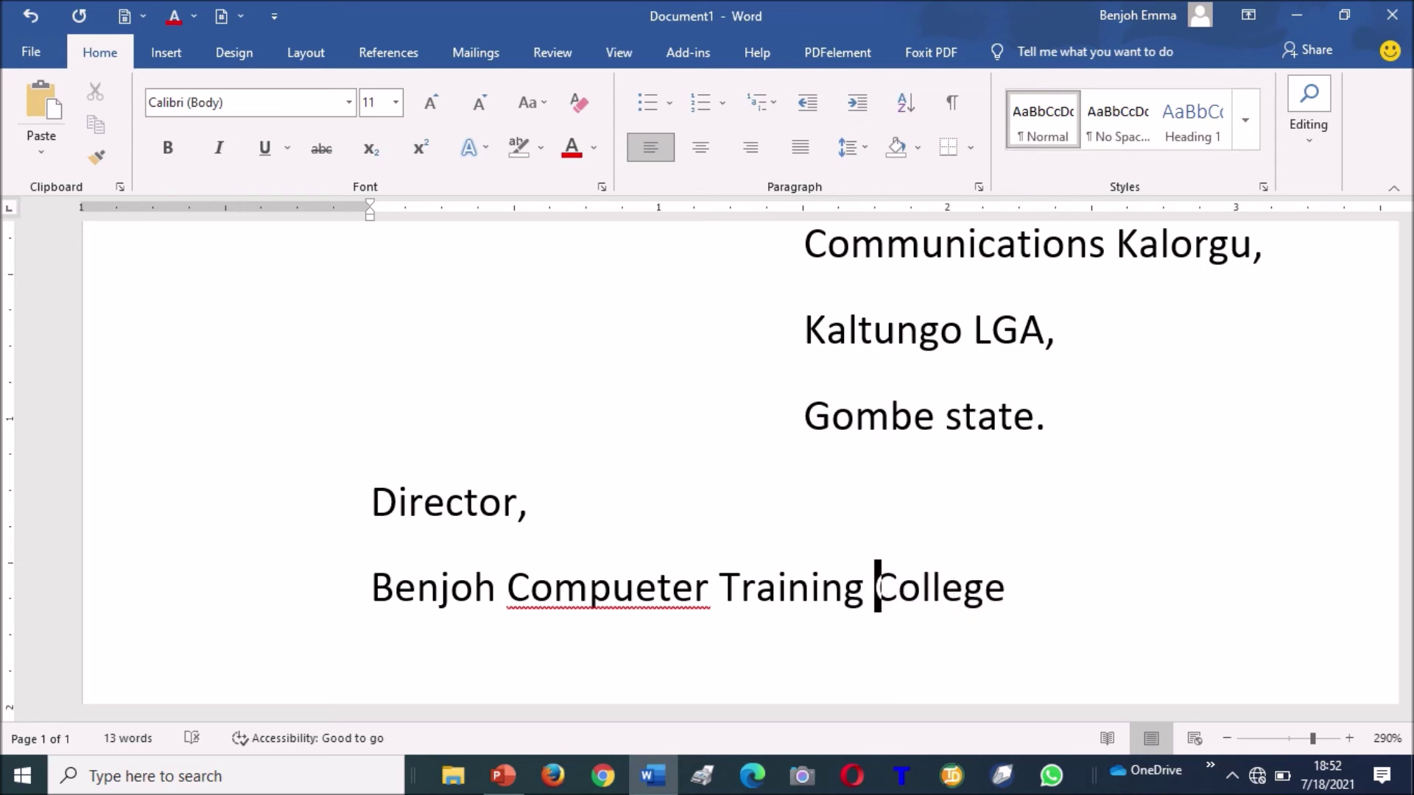
{"action": "key", "text": "Right"}
{"action": "key", "text": "Right"}
{"action": "key", "text": "Right"}
{"action": "key", "text": "Right"}
{"action": "key", "text": "Right"}
{"action": "key", "text": "Right"}
{"action": "type", "text": "m"}
{"action": "key", "text": "BackSpace"}
{"action": "type", "text": ","}
{"action": "key", "text": "Return"}
{"action": "type", "text": "Kaltungo"}
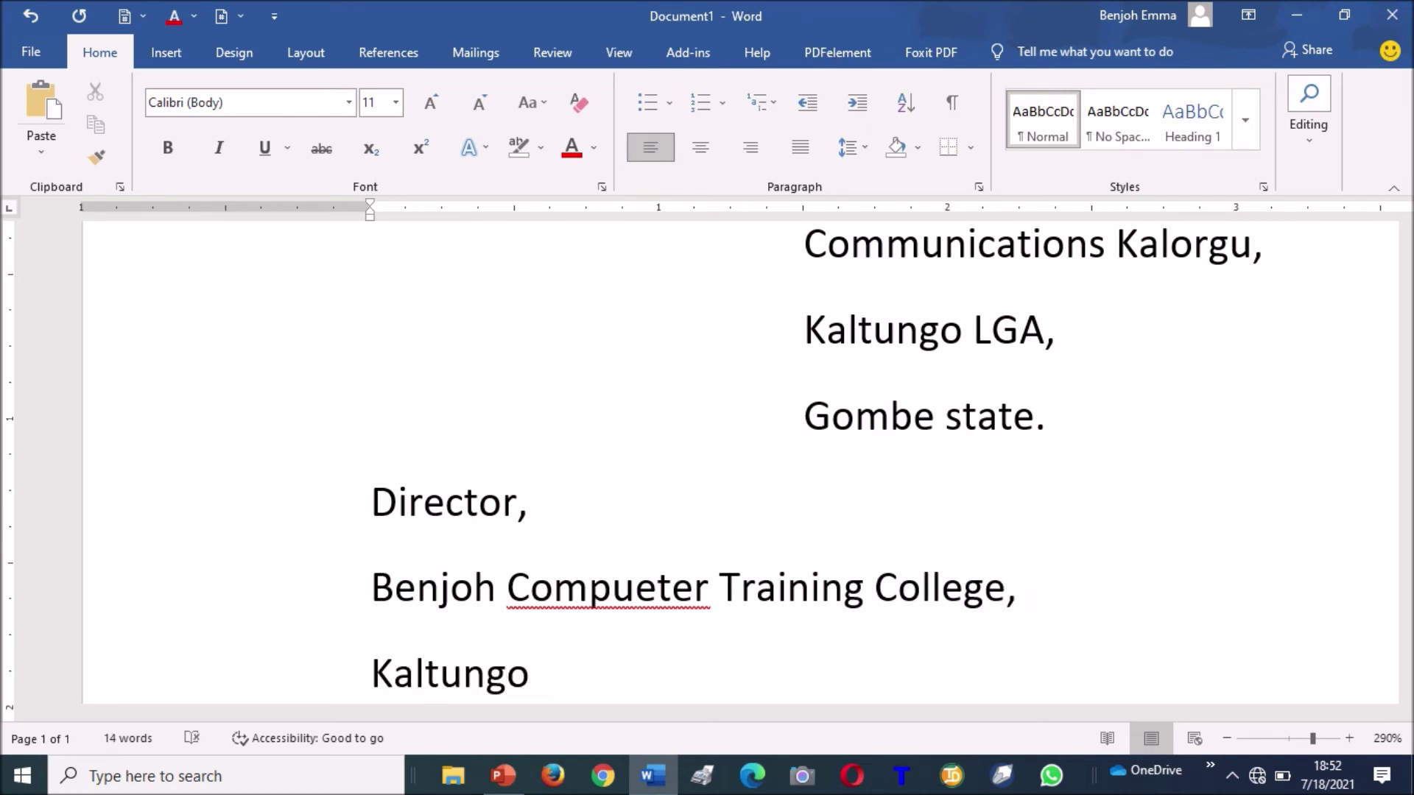
{"action": "type", "text": " G"}
{"action": "key", "text": "BackSpace"}
{"action": "type", "text": "LA"}
{"action": "type", "text": "GA"}
{"action": "type", "text": ", Gombe Stat"}
{"action": "type", "text": "e."}
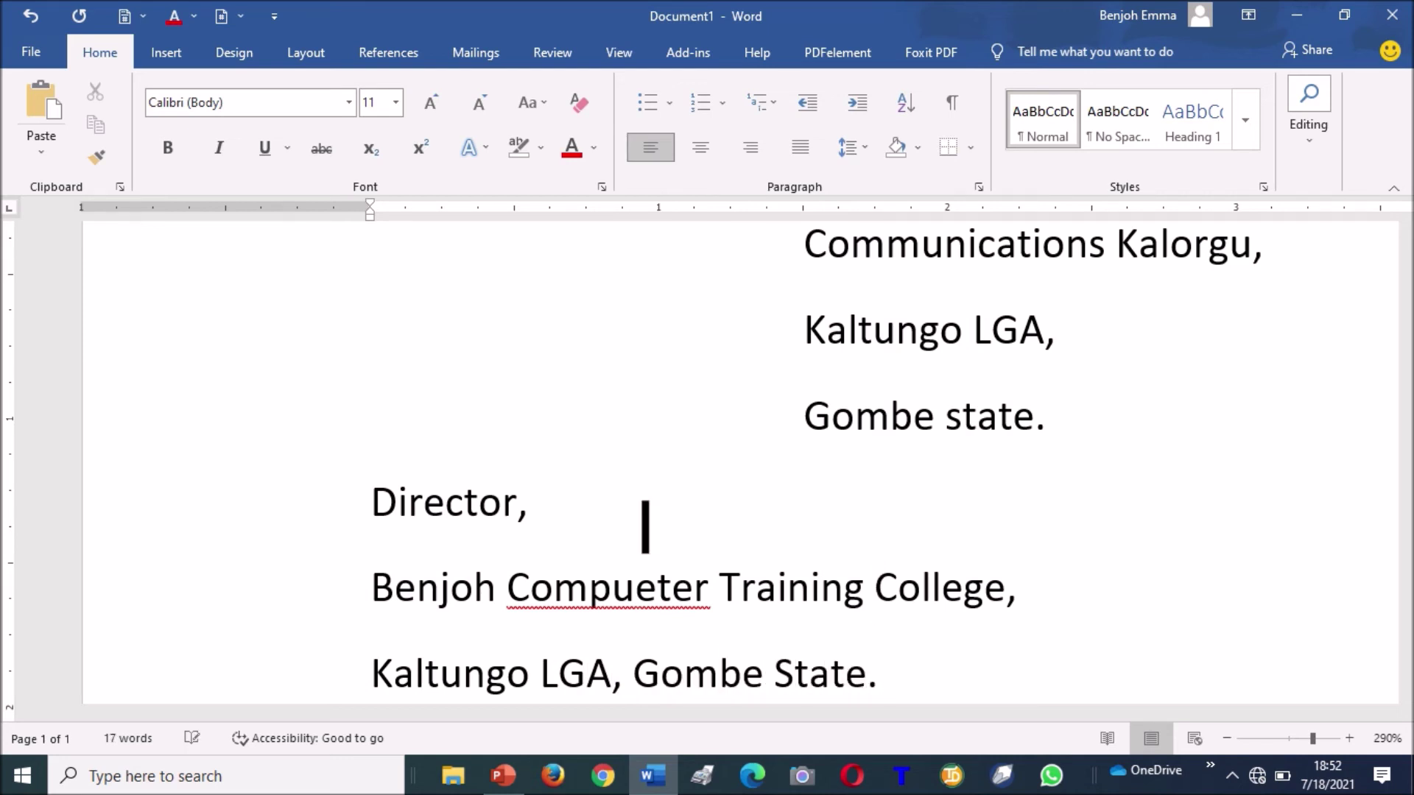
{"action": "scroll", "coordinate": [887, 247], "scroll_direction": "up", "scroll_amount": 2}
{"action": "key", "text": "Down"}
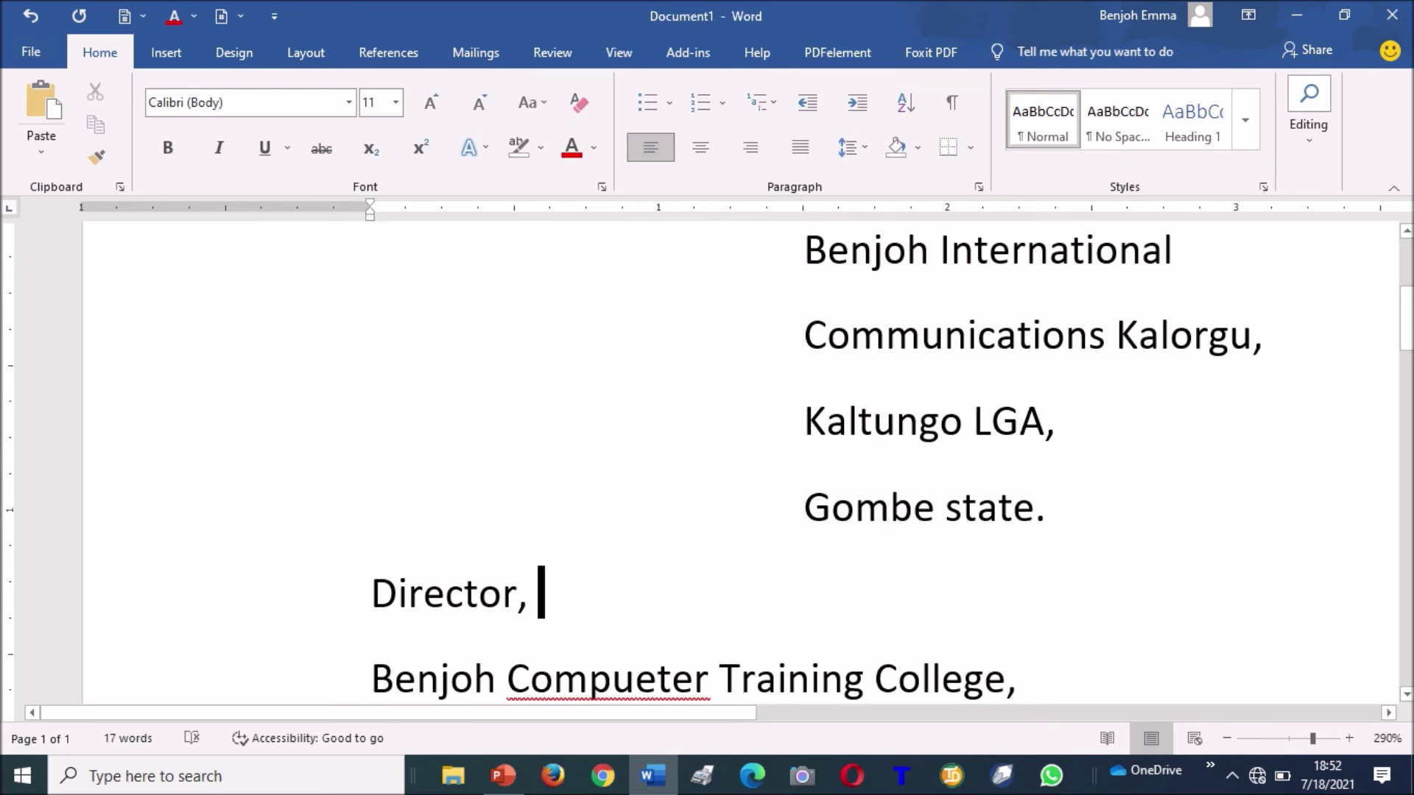
Select the four sender address lines and indent them three more steps to the right.
{"action": "left_click", "coordinate": [1227, 737]}
{"action": "left_click", "coordinate": [1227, 737]}
{"action": "left_click", "coordinate": [1228, 736]}
{"action": "left_click", "coordinate": [1229, 736]}
{"action": "left_click", "coordinate": [1228, 737]}
{"action": "left_click", "coordinate": [1228, 736]}
{"action": "left_click", "coordinate": [1229, 737]}
{"action": "left_click", "coordinate": [1229, 736]}
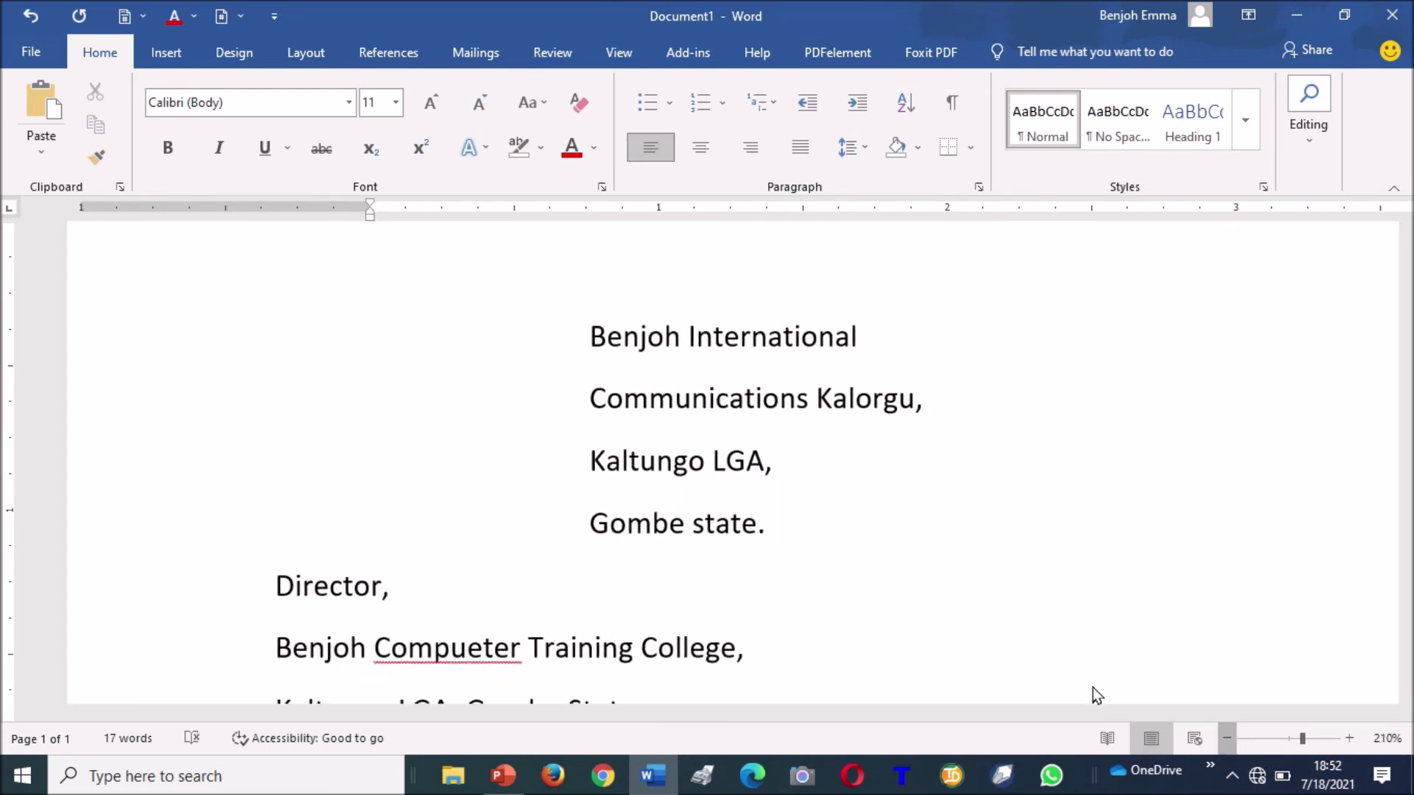
{"action": "left_click_drag", "start_coordinate": [590, 312], "coordinate": [770, 525]}
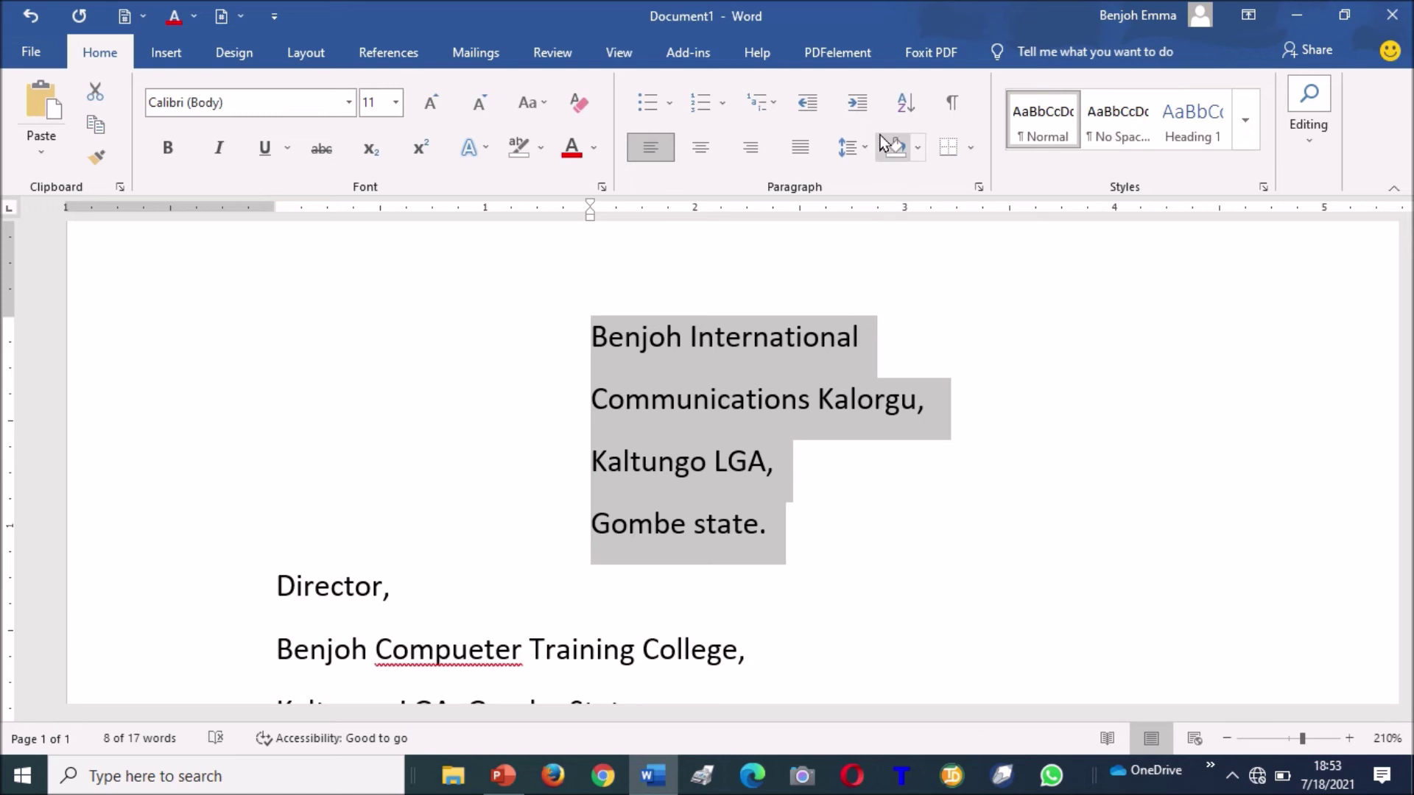
{"action": "left_click", "coordinate": [865, 109]}
{"action": "left_click", "coordinate": [865, 109]}
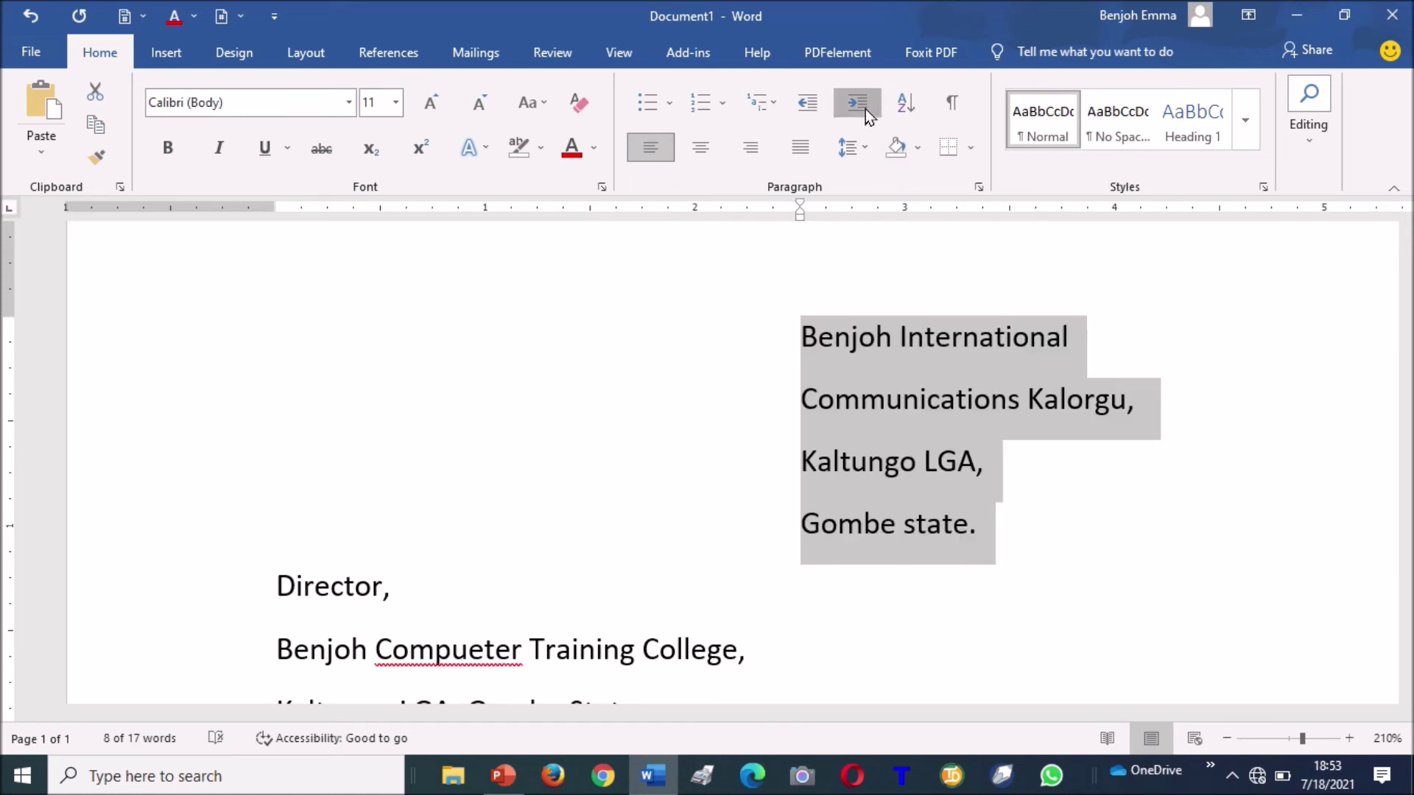
{"action": "left_click", "coordinate": [864, 109]}
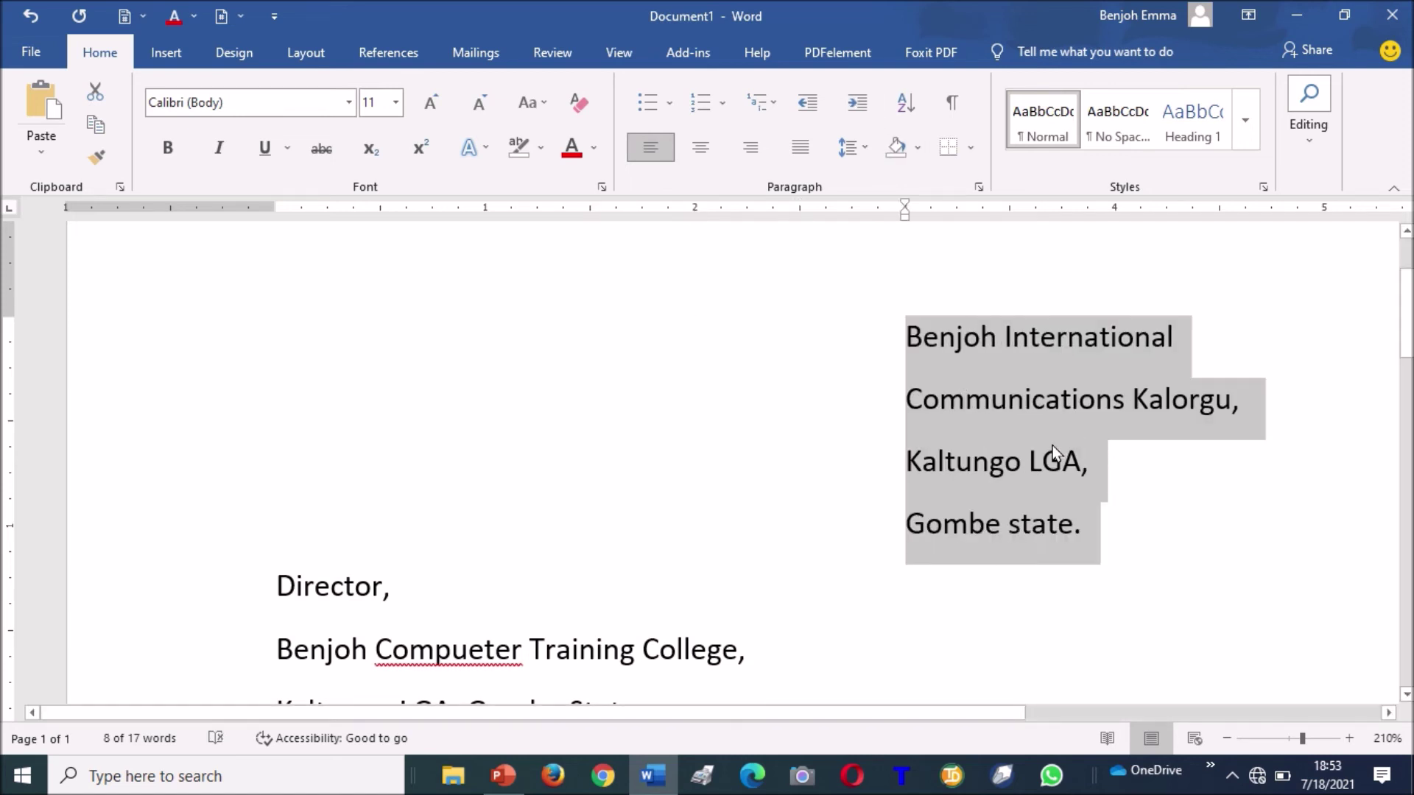
Correct 'Compueter' to 'Computer' in the Benjoh Computer Training College address line.
{"action": "left_click", "coordinate": [274, 571]}
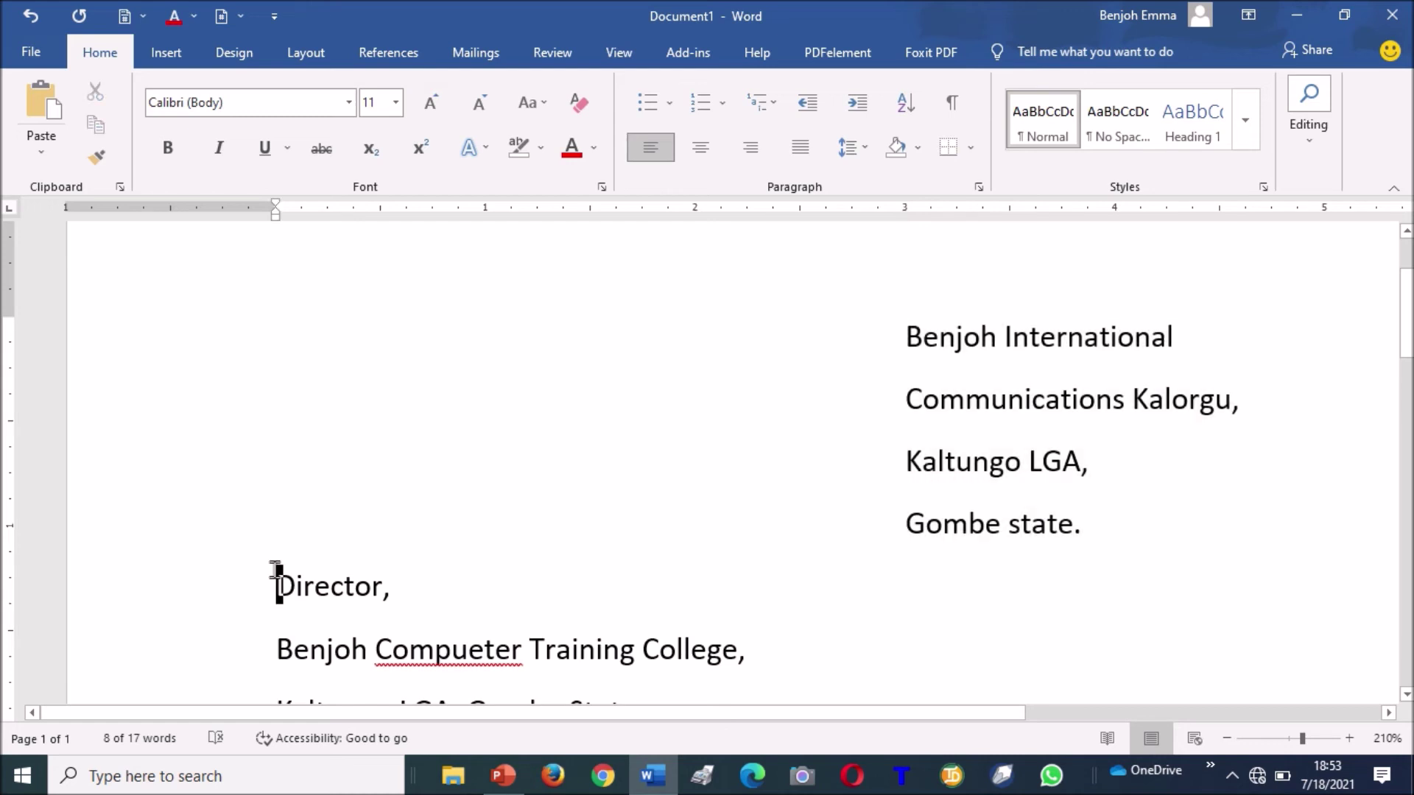
{"action": "key", "text": "Down"}
{"action": "key", "text": "Down"}
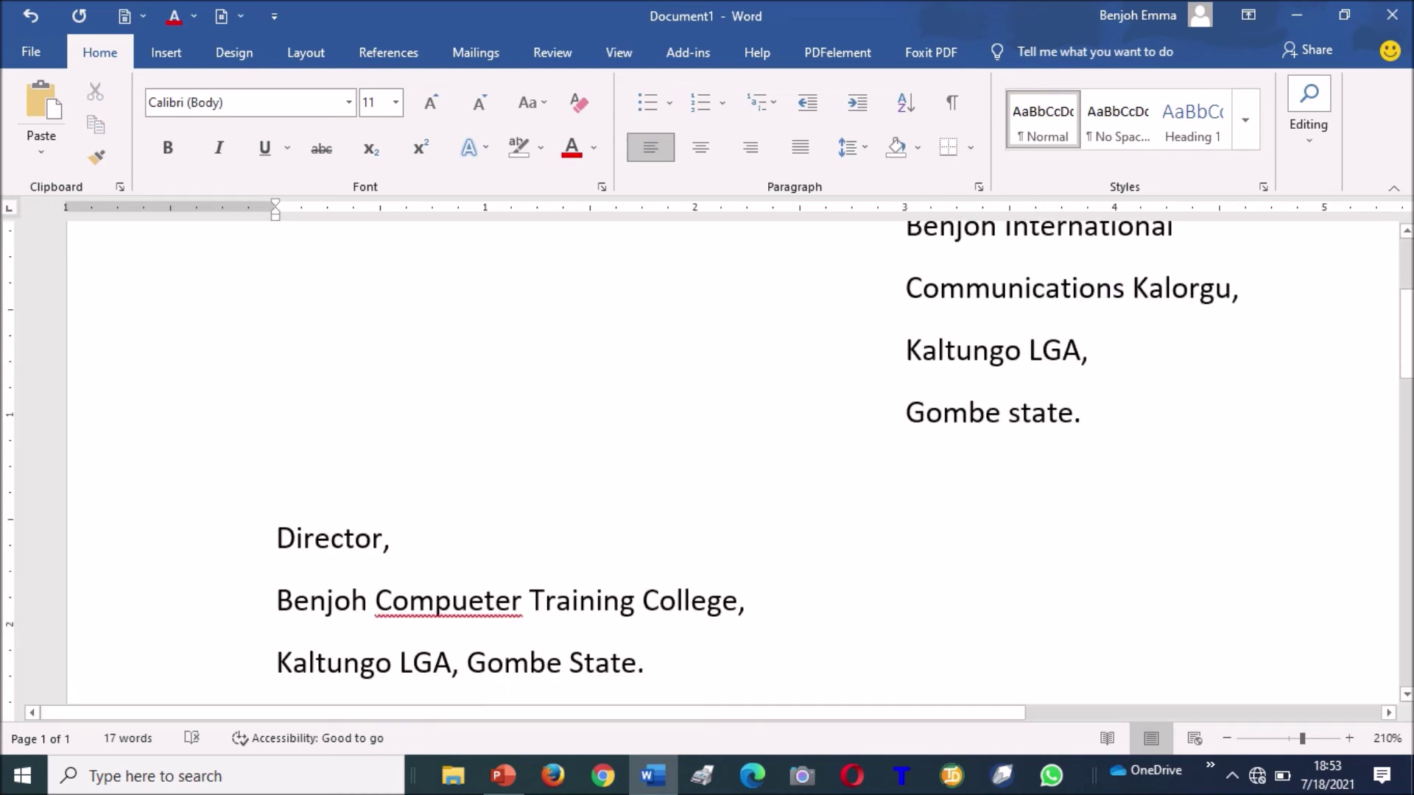
{"action": "key", "text": "Up"}
{"action": "key", "text": "Up"}
{"action": "key", "text": "Up"}
{"action": "key", "text": "Up"}
{"action": "key", "text": "Up"}
{"action": "key", "text": "Up"}
{"action": "key", "text": "Up"}
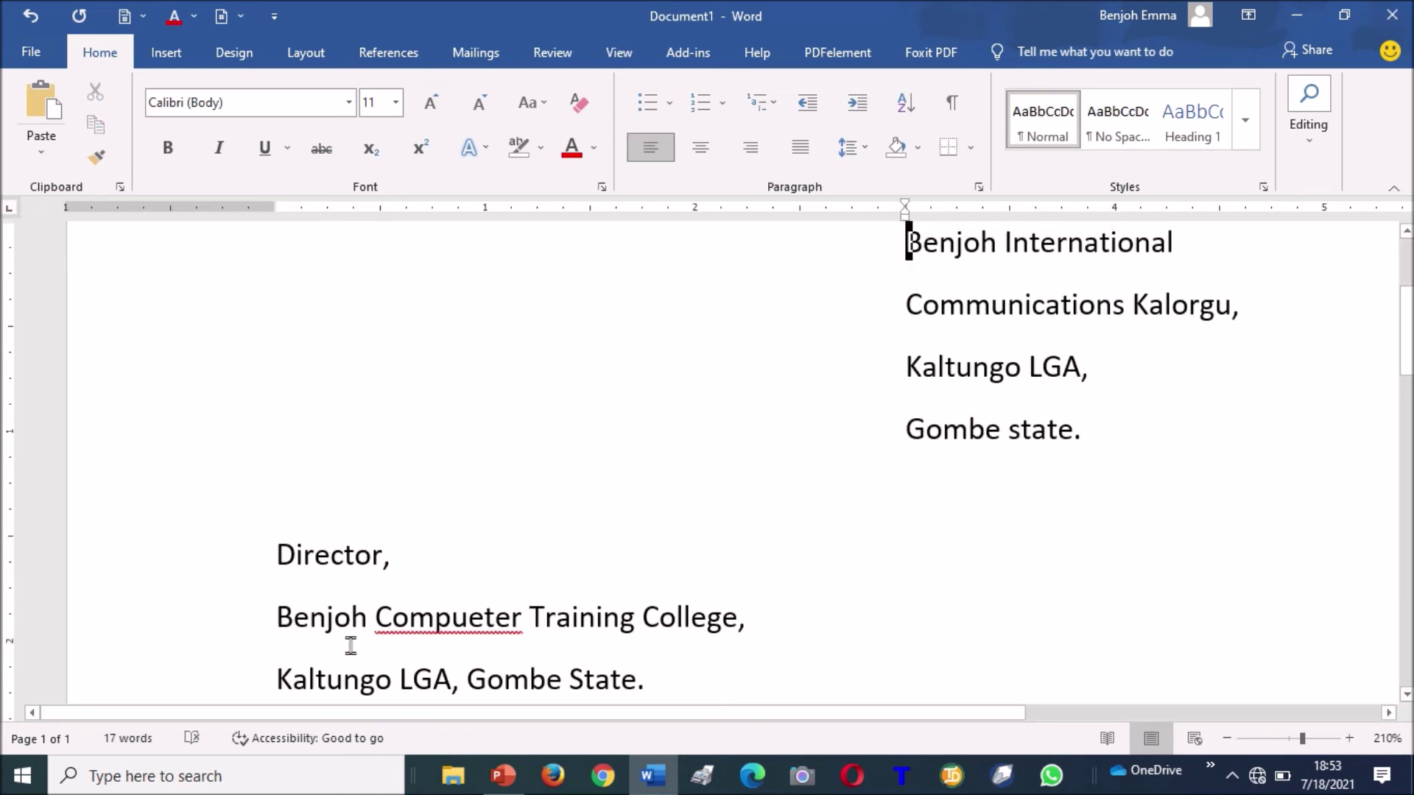
{"action": "right_click", "coordinate": [447, 623]}
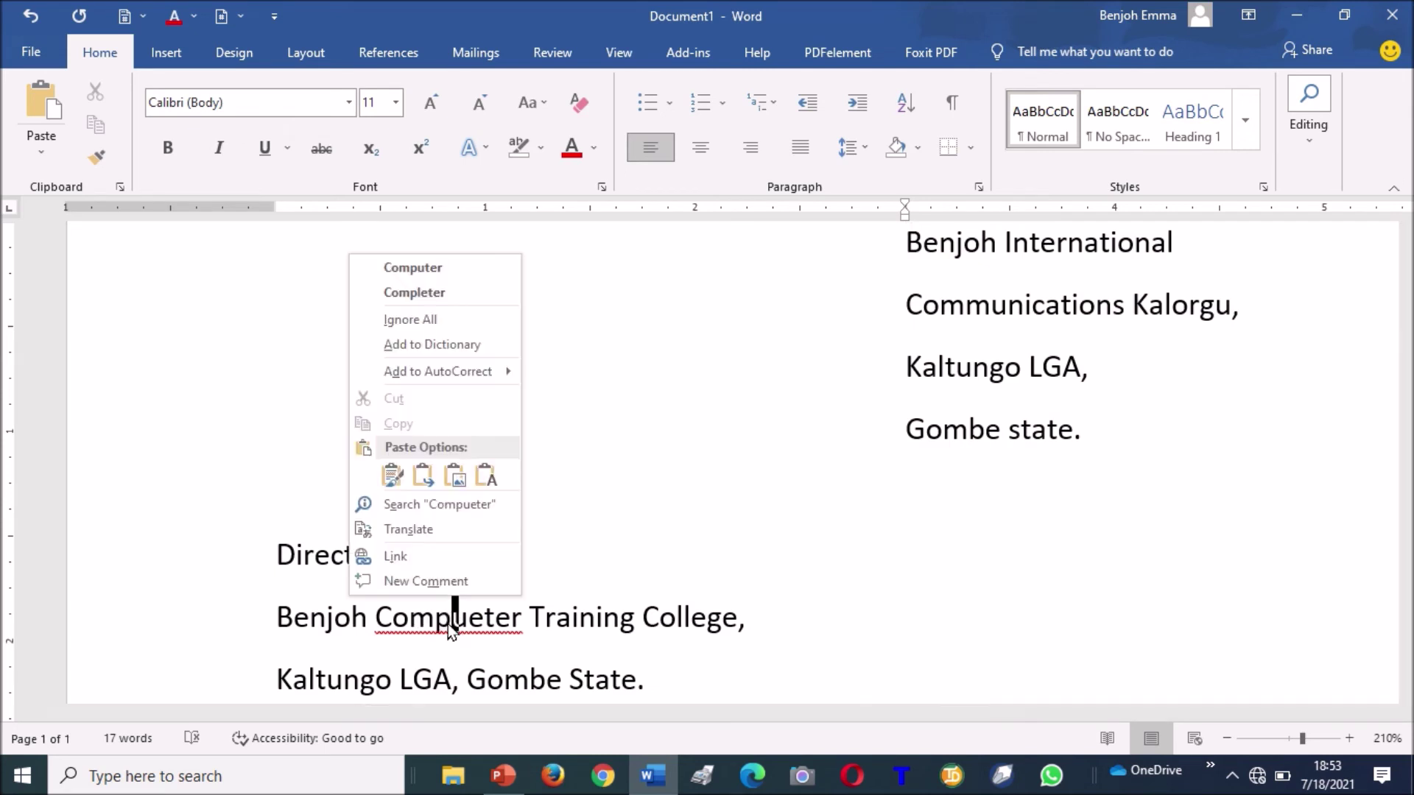
{"action": "left_click", "coordinate": [433, 269]}
Add a blank line below the address, after the Kaltungo LGA line.
{"action": "key", "text": "Down"}
{"action": "key", "text": "Right"}
{"action": "key", "text": "Right"}
{"action": "key", "text": "Right"}
{"action": "key", "text": "Right"}
{"action": "key", "text": "Right"}
{"action": "key", "text": "Right"}
{"action": "key", "text": "Right"}
{"action": "key", "text": "Right"}
{"action": "key", "text": "Right"}
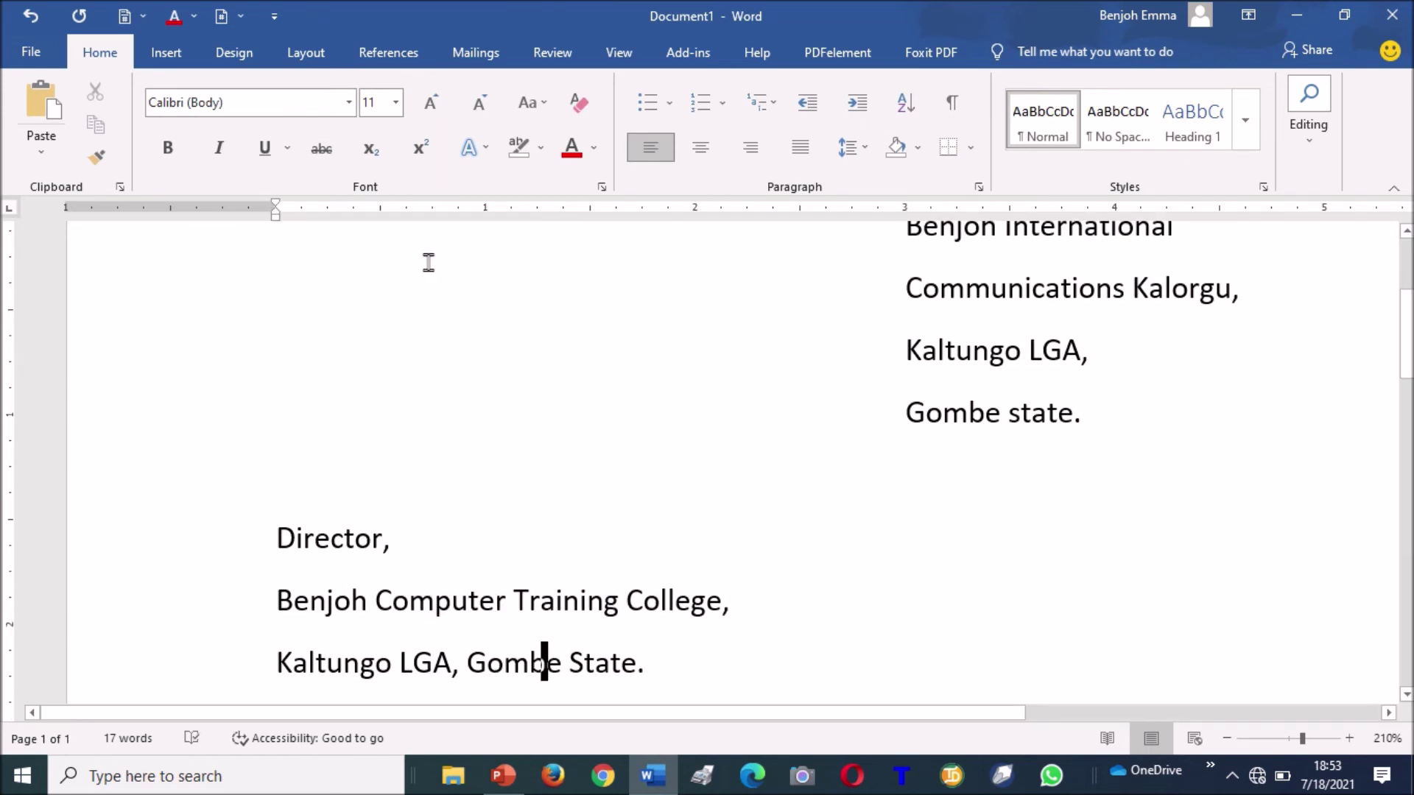
{"action": "key", "text": "Right"}
{"action": "key", "text": "Return"}
{"action": "key", "text": "Return"}
Type the salutation 'Sir,' and start a new line beneath it.
{"action": "type", "text": "sir"}
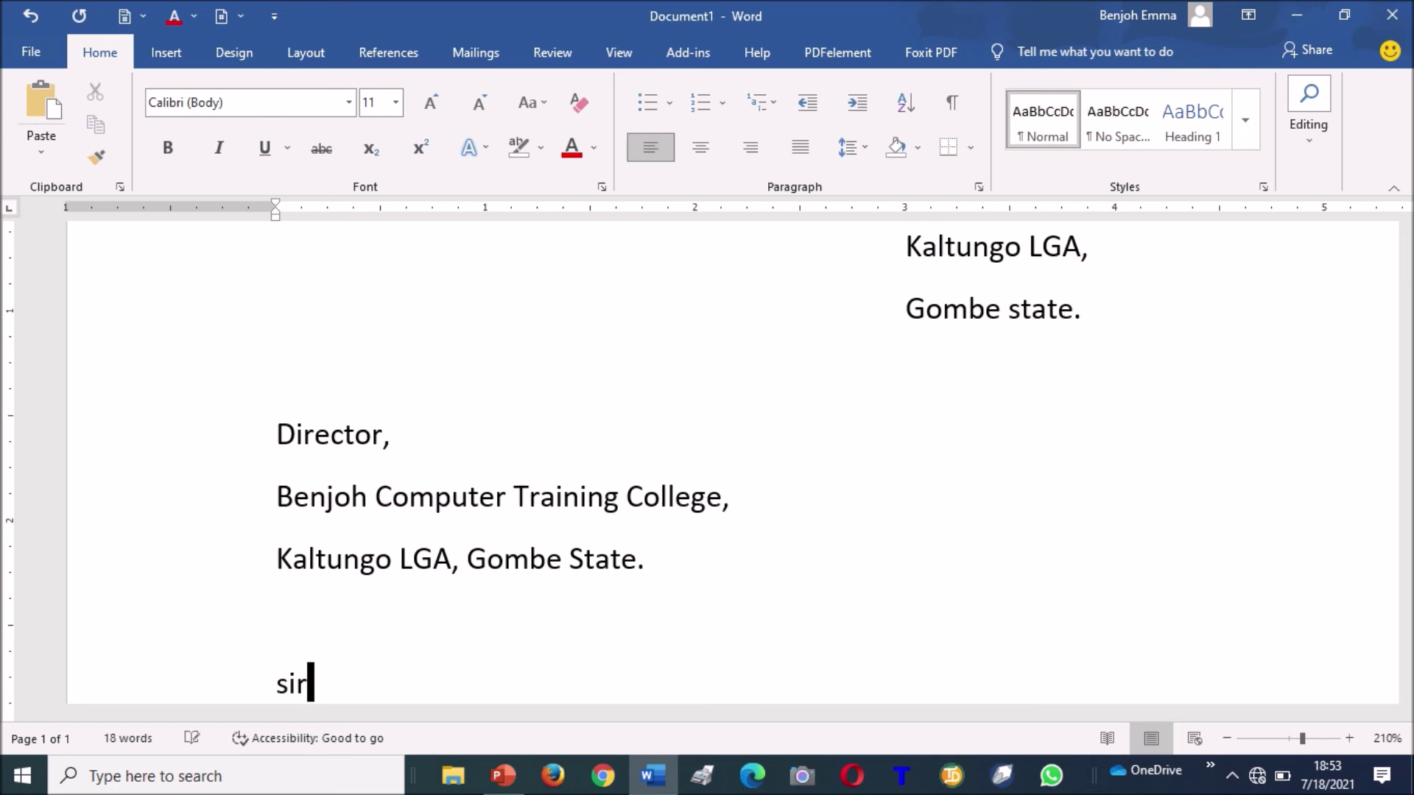
{"action": "type", "text": ","}
{"action": "key", "text": "Return"}
{"action": "key", "text": "Return"}
{"action": "type", "text": "ap"}
{"action": "key", "text": "BackSpace"}
{"action": "key", "text": "BackSpace"}
{"action": "key", "text": "BackSpace"}
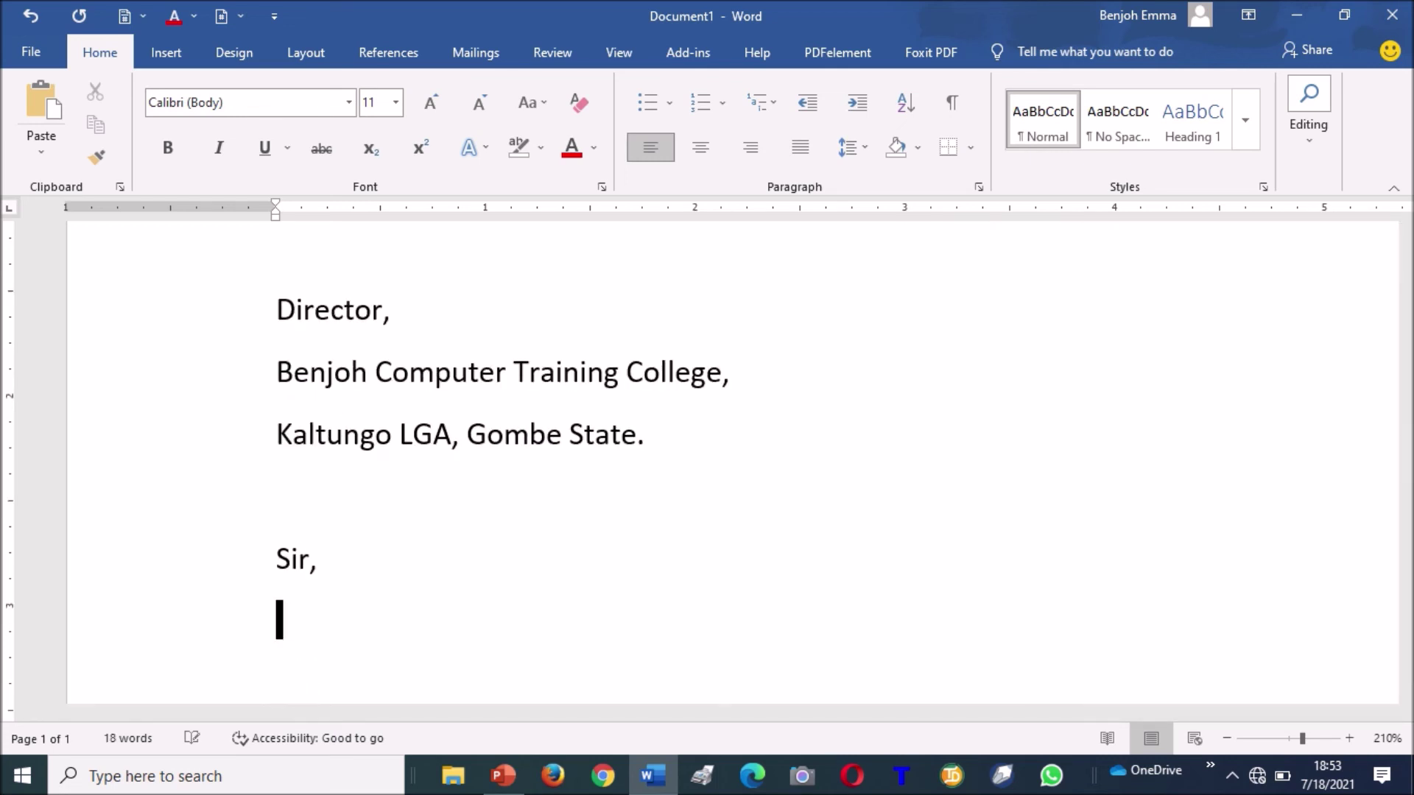
Type the subject 'Application to partner with your instution to conduct free digital training'.
{"action": "type", "text": "applic"}
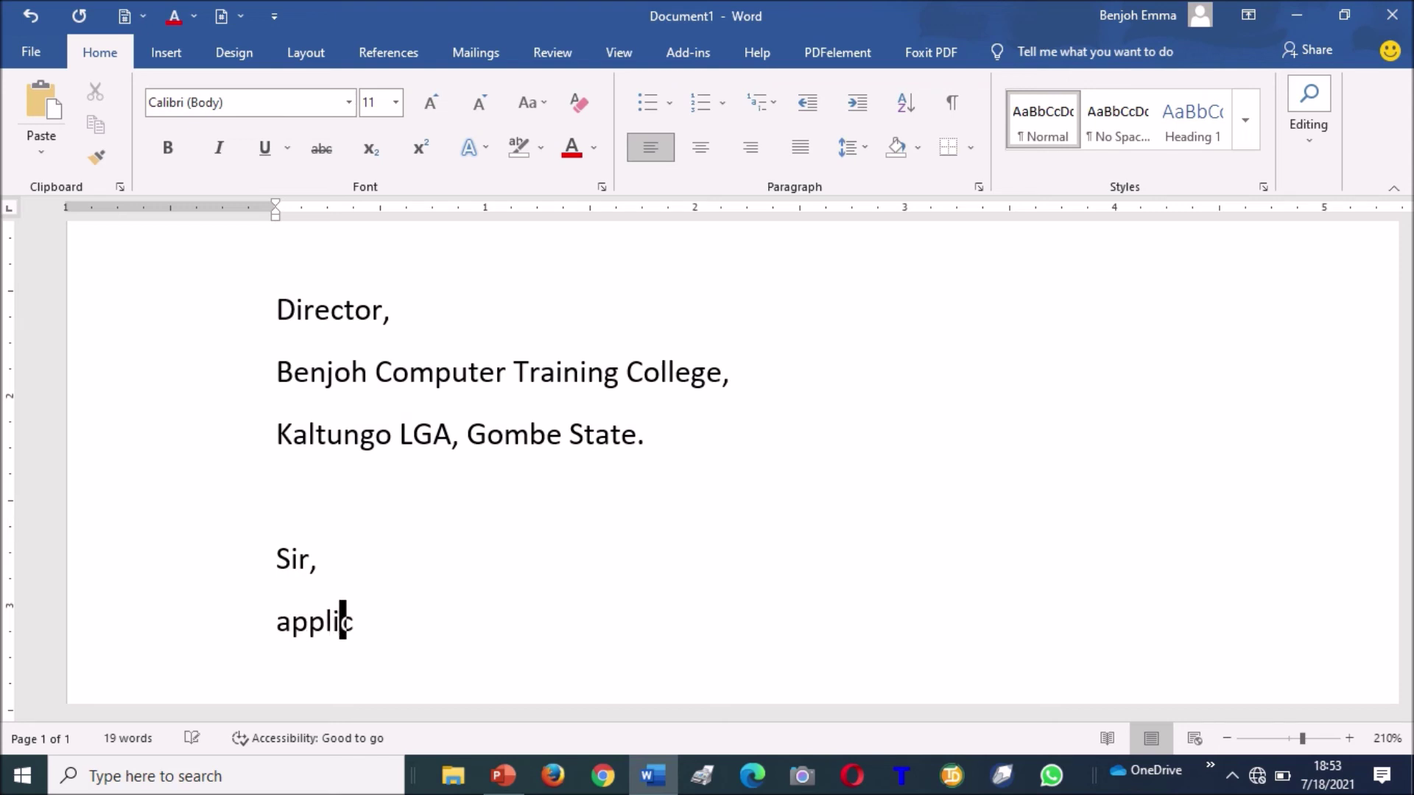
{"action": "type", "text": "ation to conduct"}
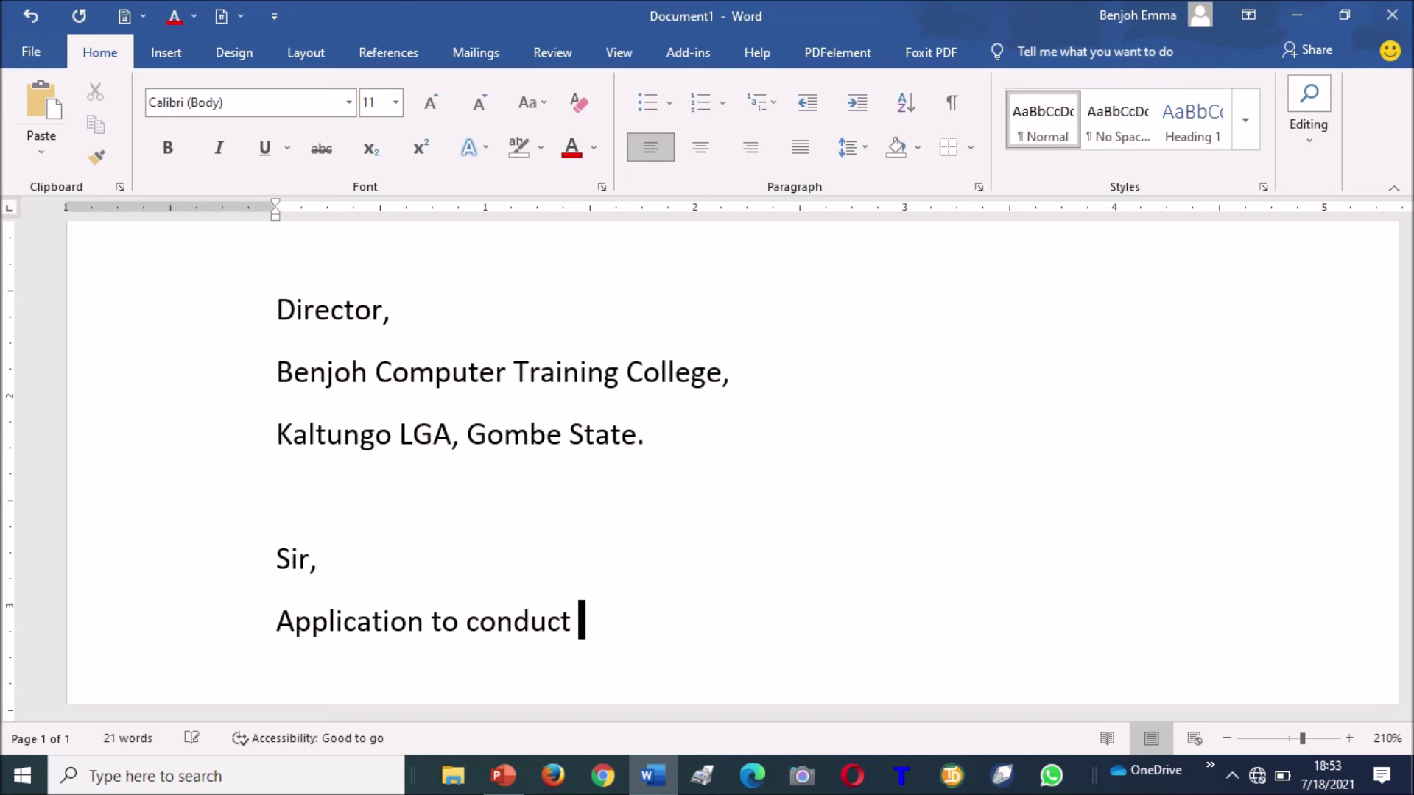
{"action": "key", "text": "BackSpace"}
{"action": "key", "text": "BackSpace"}
{"action": "key", "text": "BackSpace"}
{"action": "key", "text": "BackSpace"}
{"action": "key", "text": "BackSpace"}
{"action": "key", "text": "BackSpace"}
{"action": "key", "text": "BackSpace"}
{"action": "key", "text": "BackSpace"}
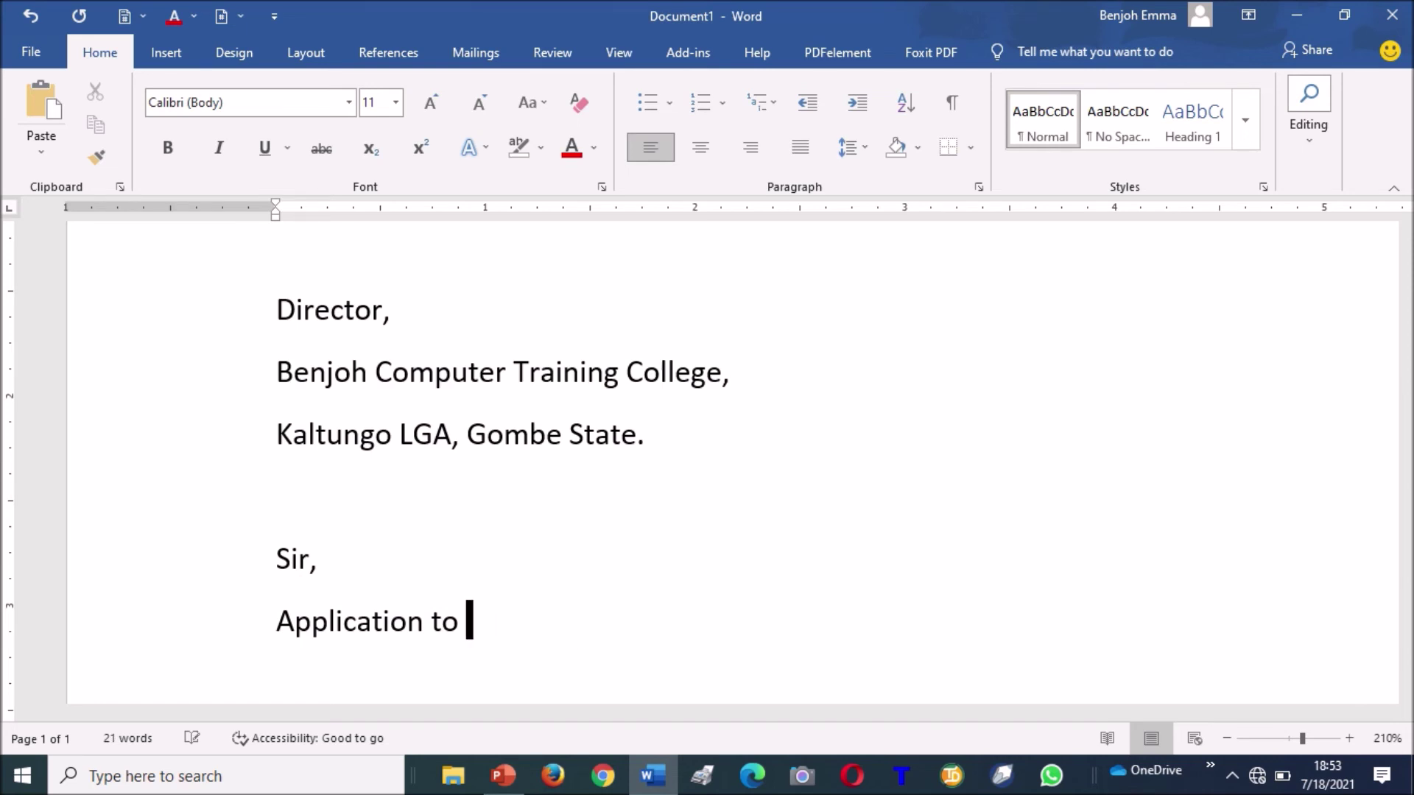
{"action": "type", "text": "partner "}
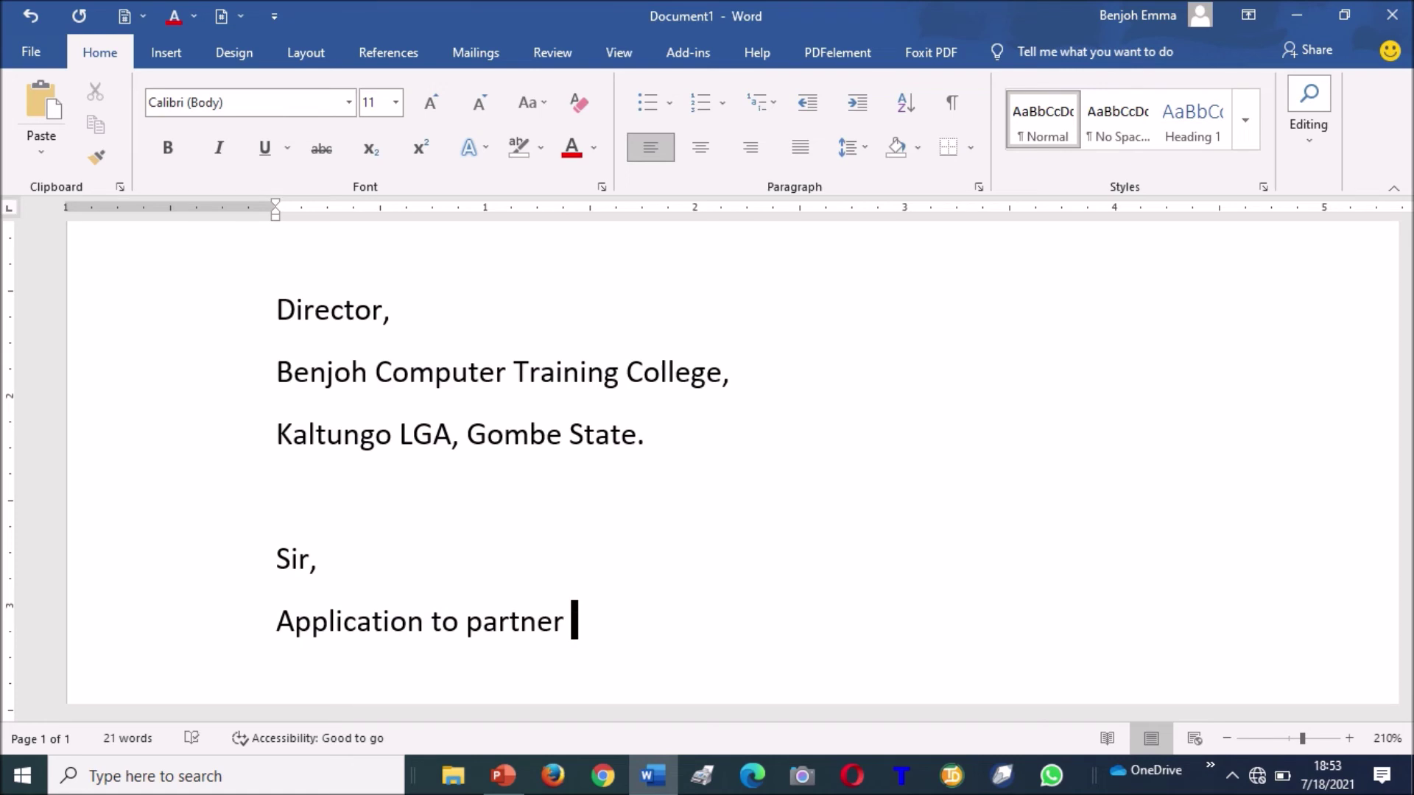
{"action": "type", "text": "with your "}
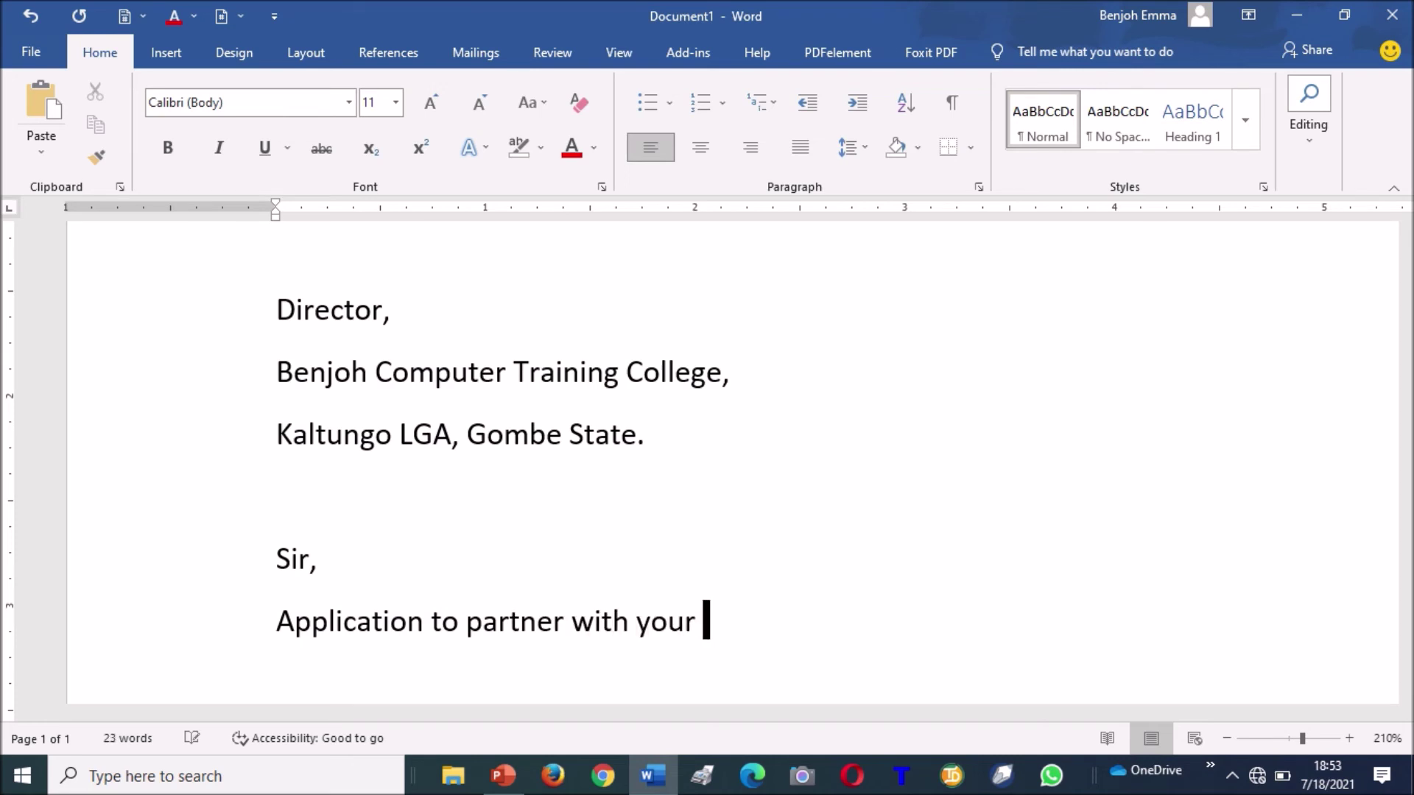
{"action": "type", "text": "instutio"}
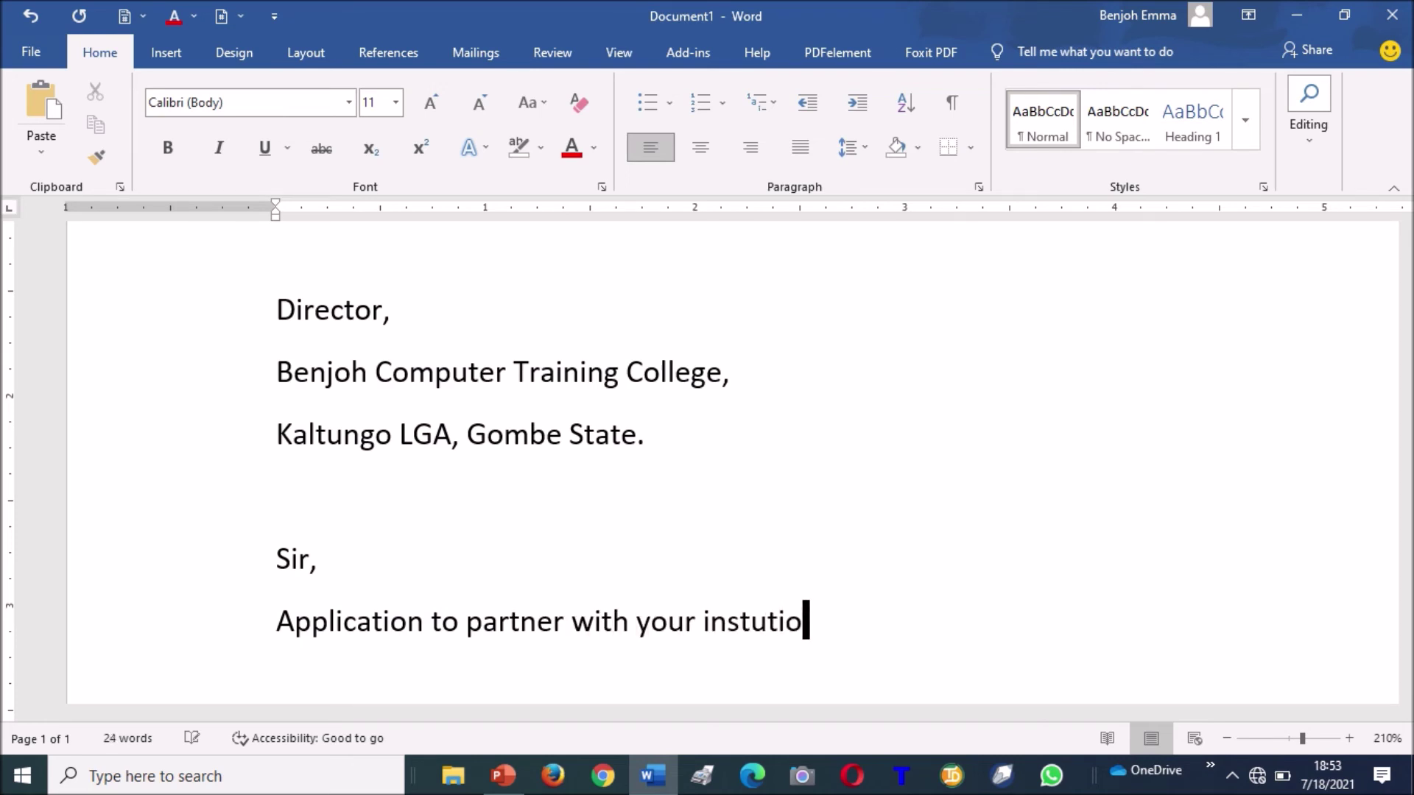
{"action": "type", "text": "n to conduct "}
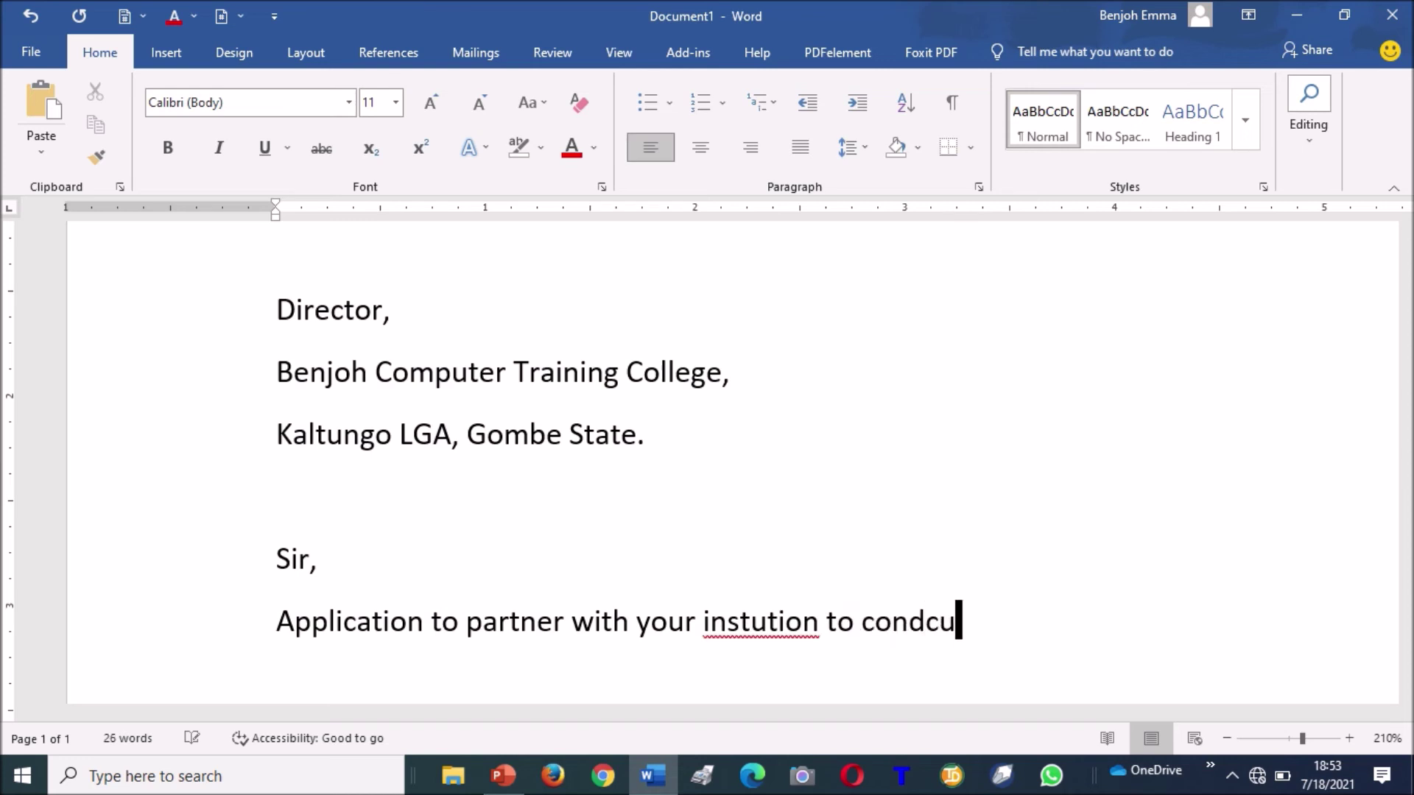
{"action": "type", "text": "free di"}
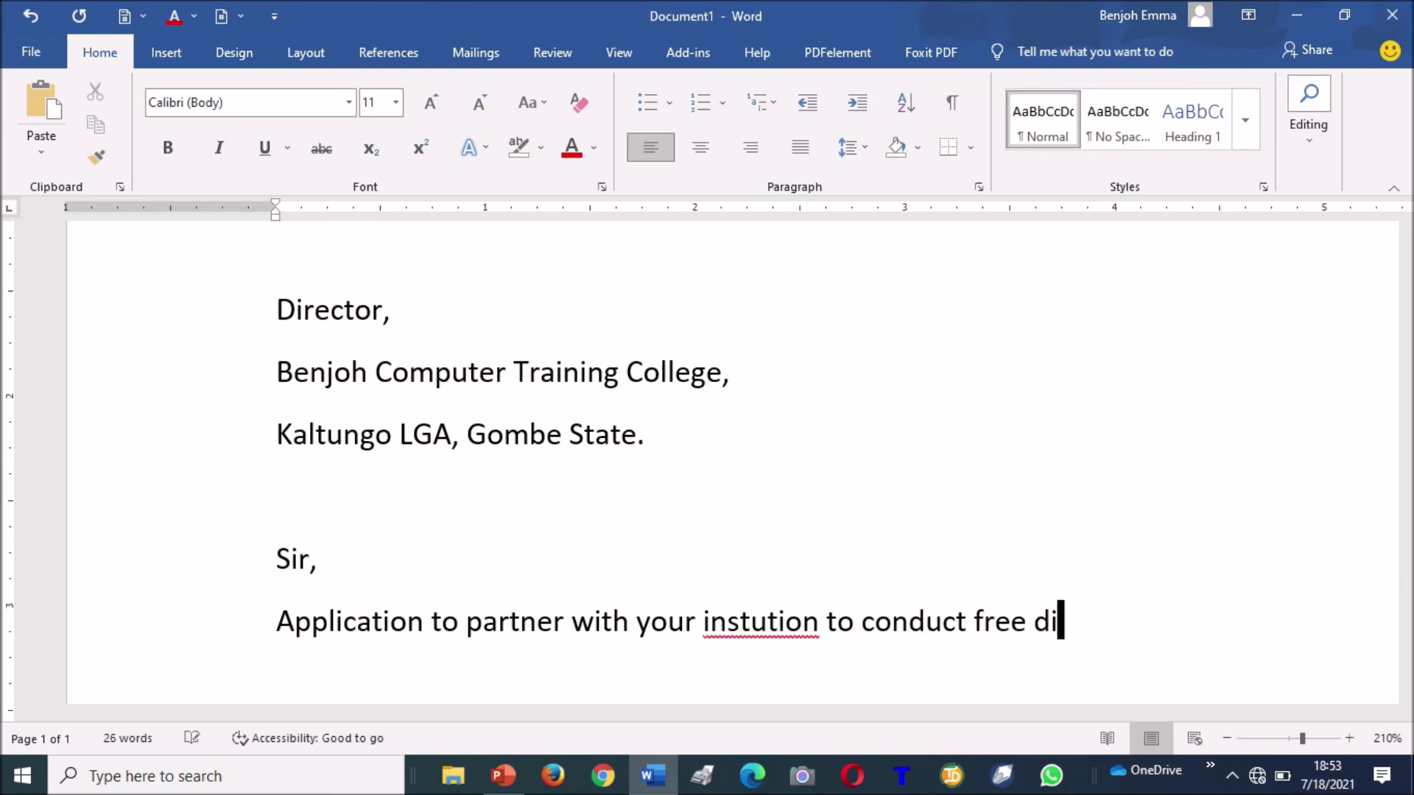
{"action": "type", "text": "gital training"}
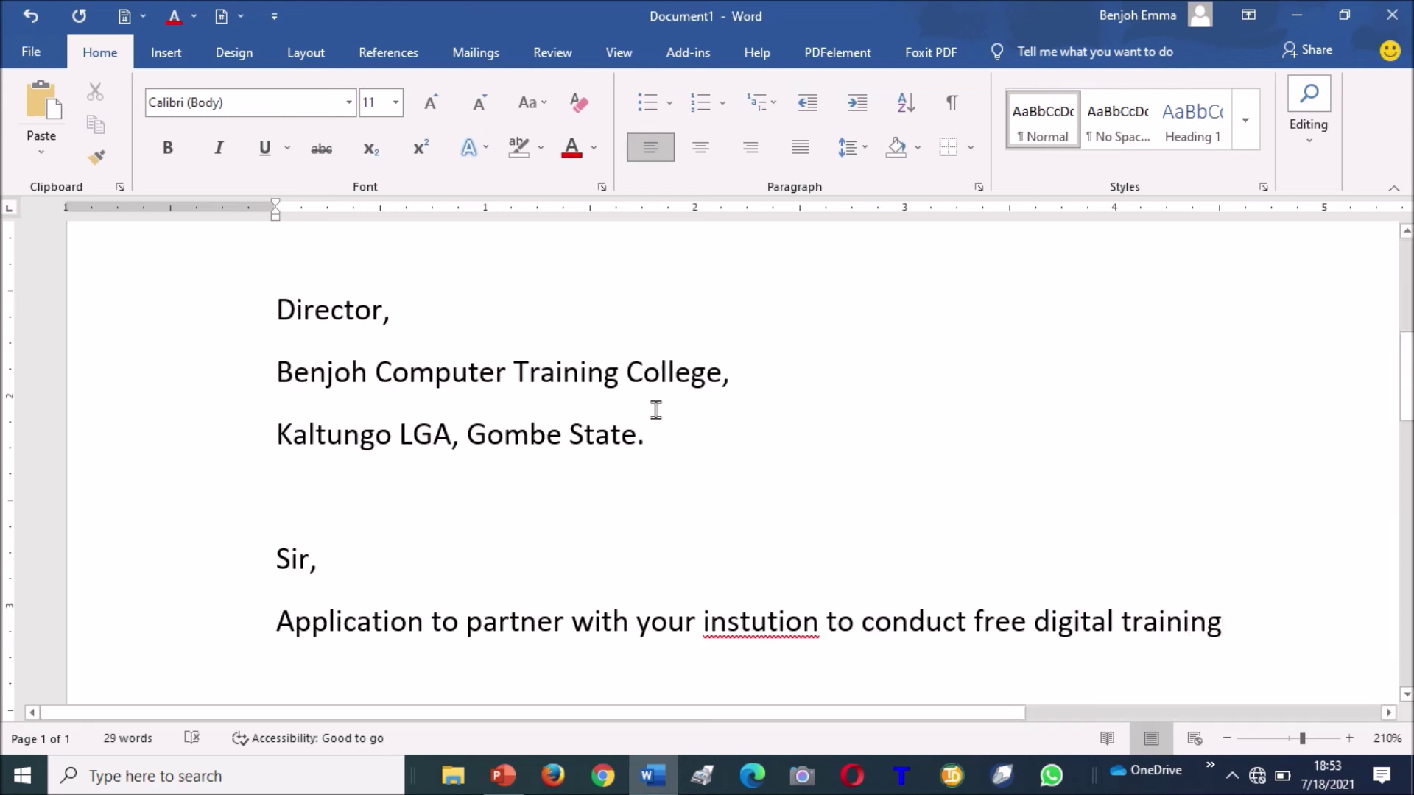
{"action": "right_click", "coordinate": [781, 622]}
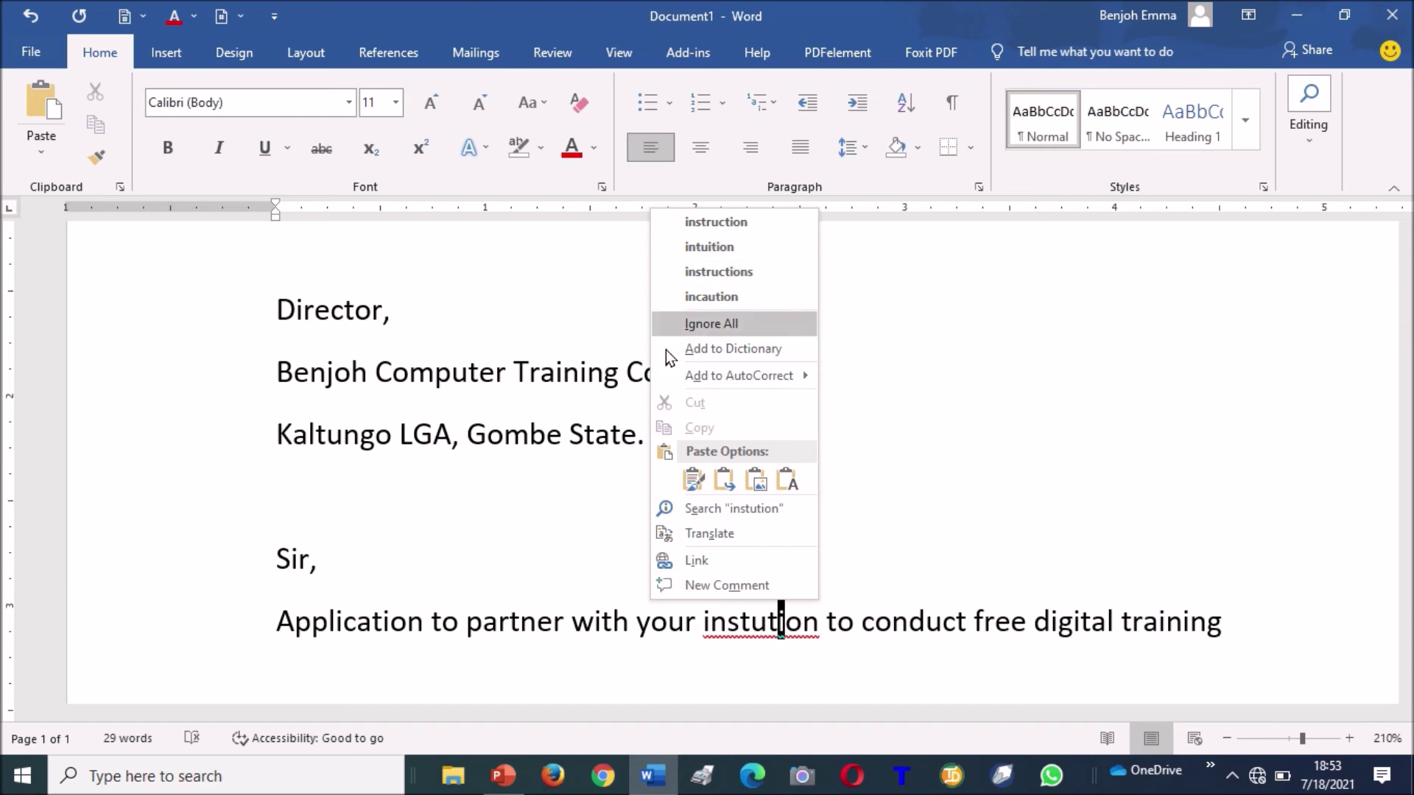
Hand-edit the letters of the misspelled 'instution' in the subject line.
{"action": "key", "text": "Escape"}
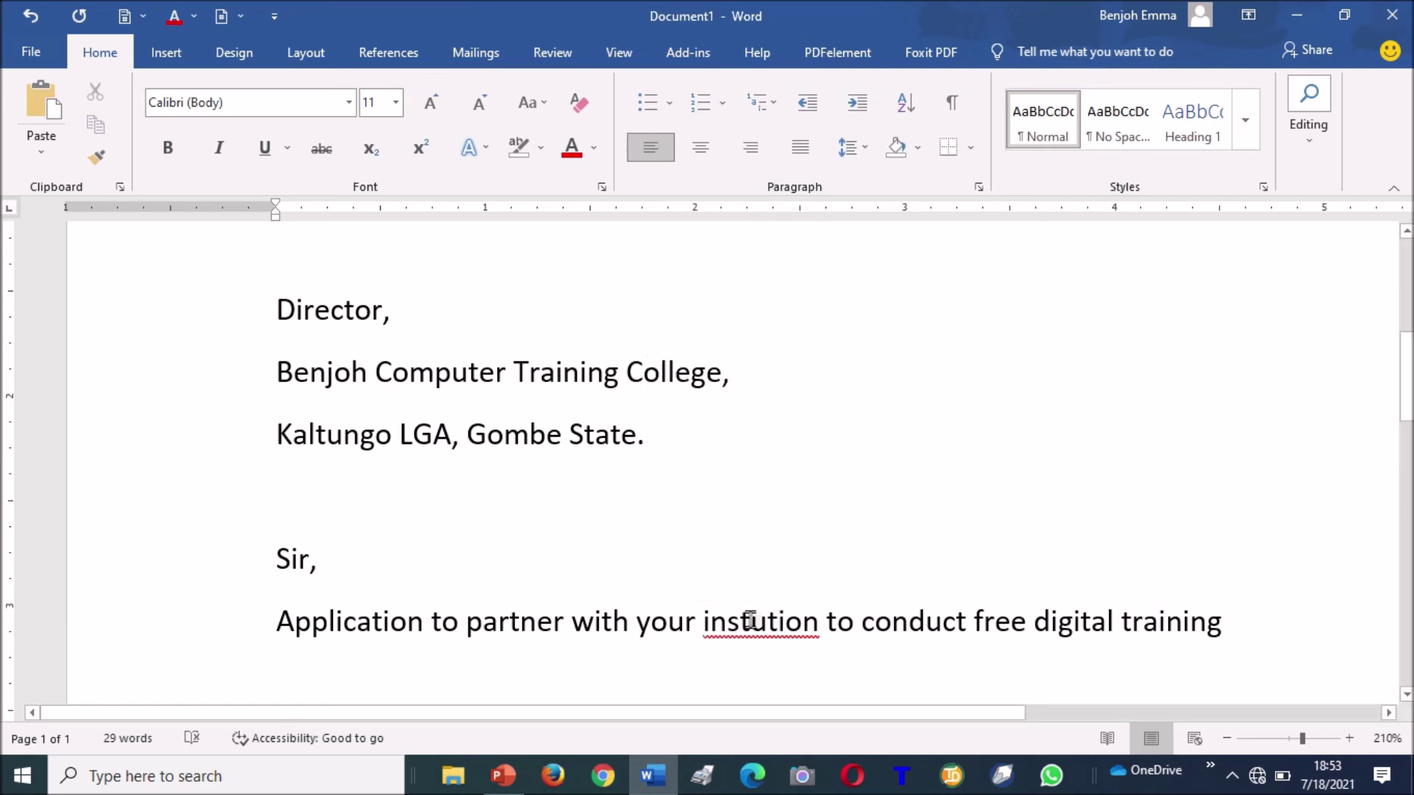
{"action": "left_click", "coordinate": [751, 621]}
{"action": "type", "text": "t"}
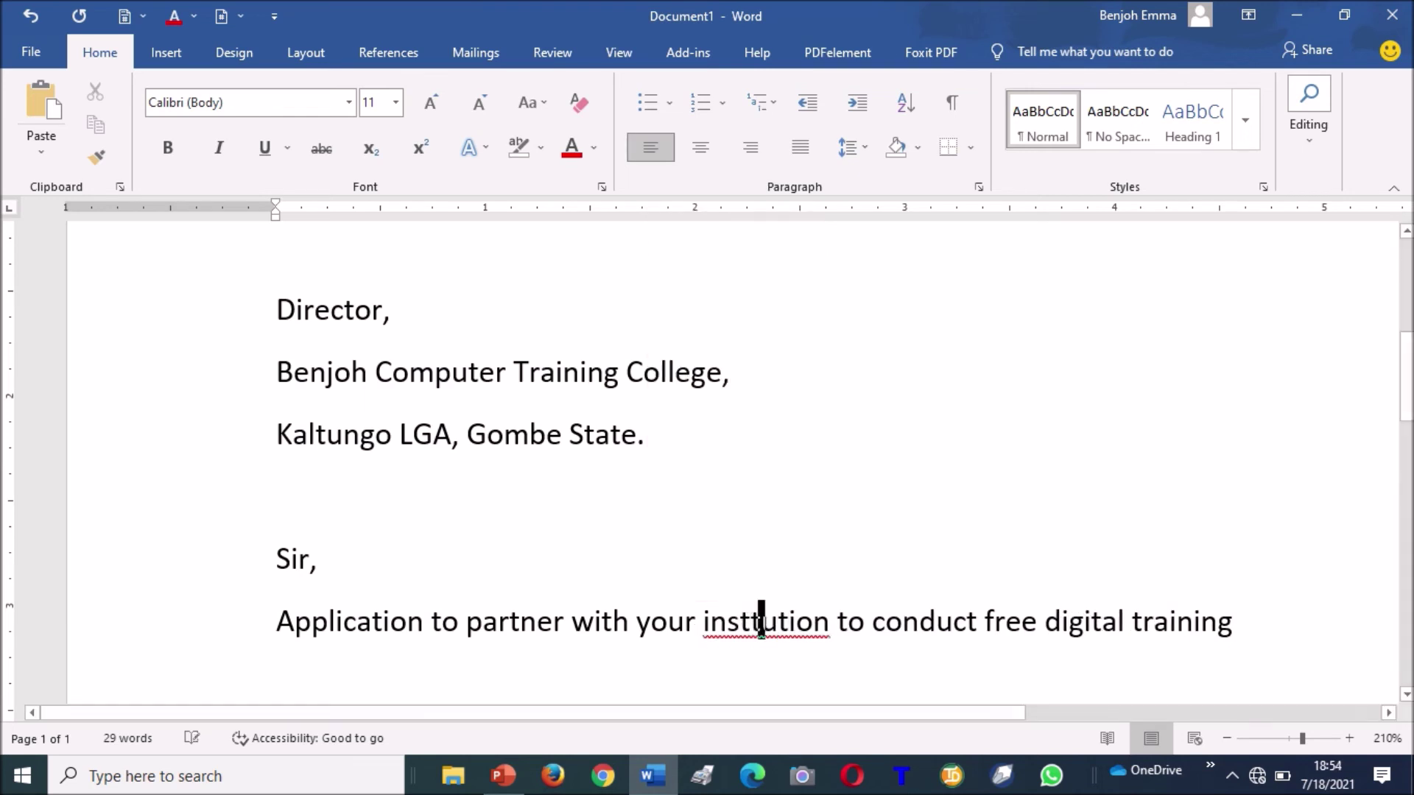
{"action": "type", "text": "i"}
{"action": "left_click", "coordinate": [788, 621]}
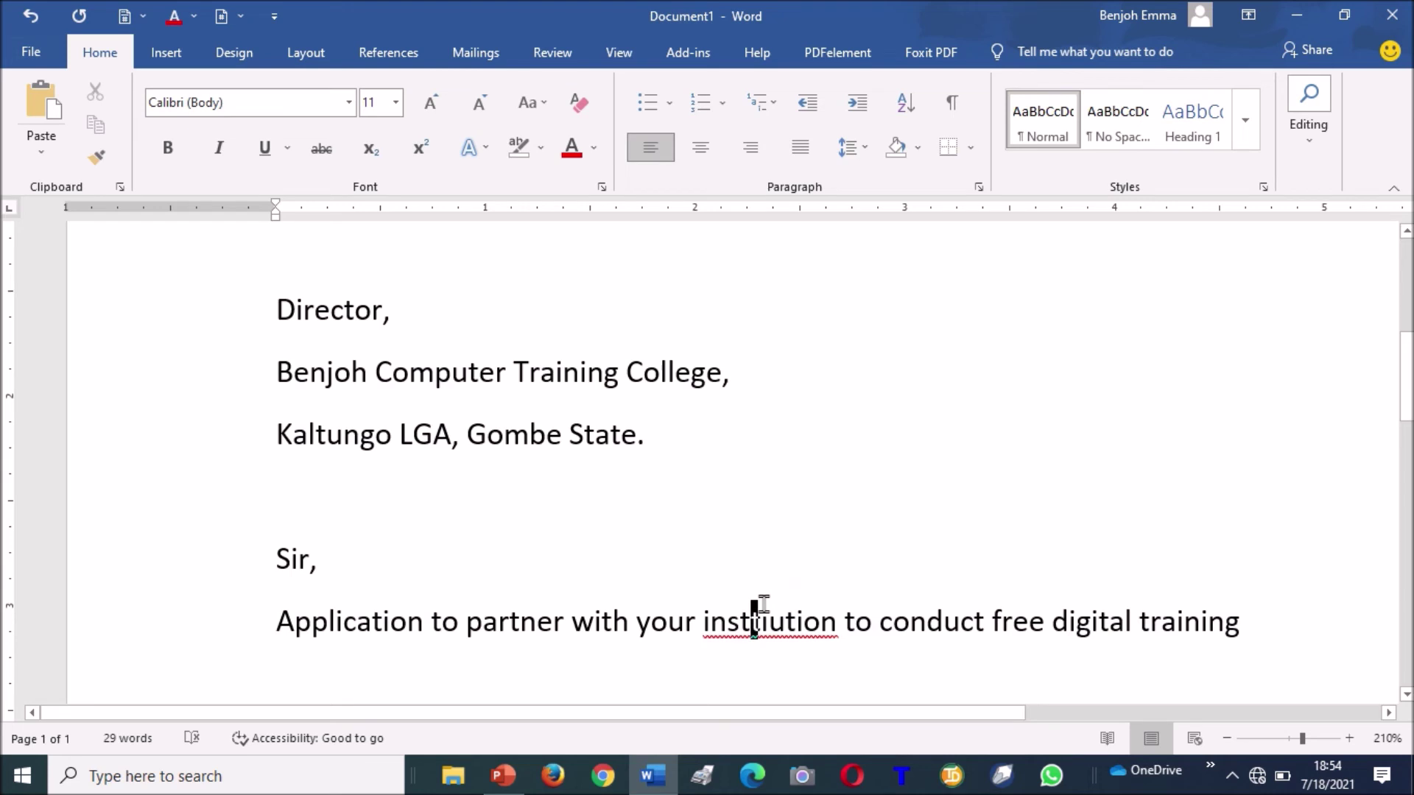
{"action": "left_click", "coordinate": [730, 621]}
{"action": "key", "text": "BackSpace"}
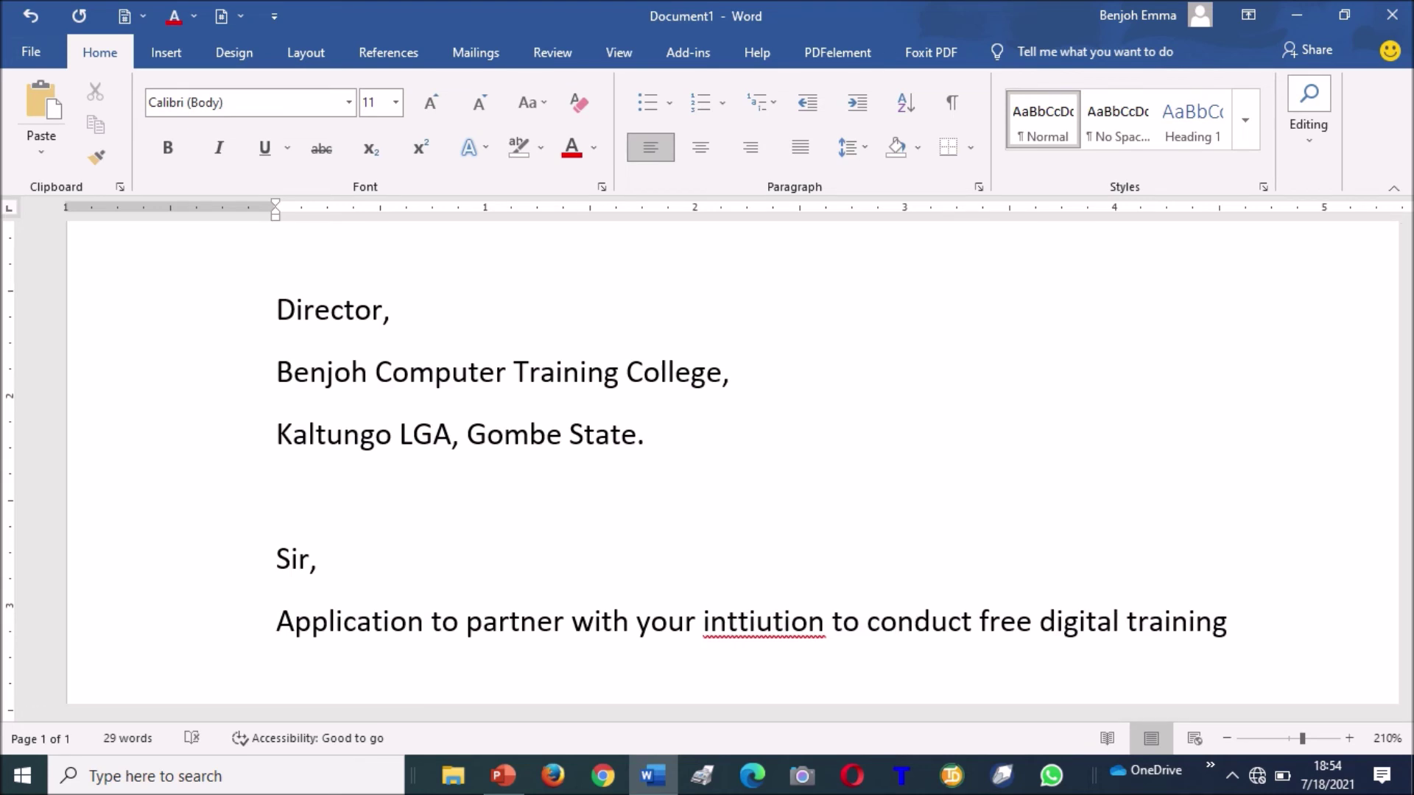
{"action": "type", "text": "s"}
{"action": "key", "text": "Delete"}
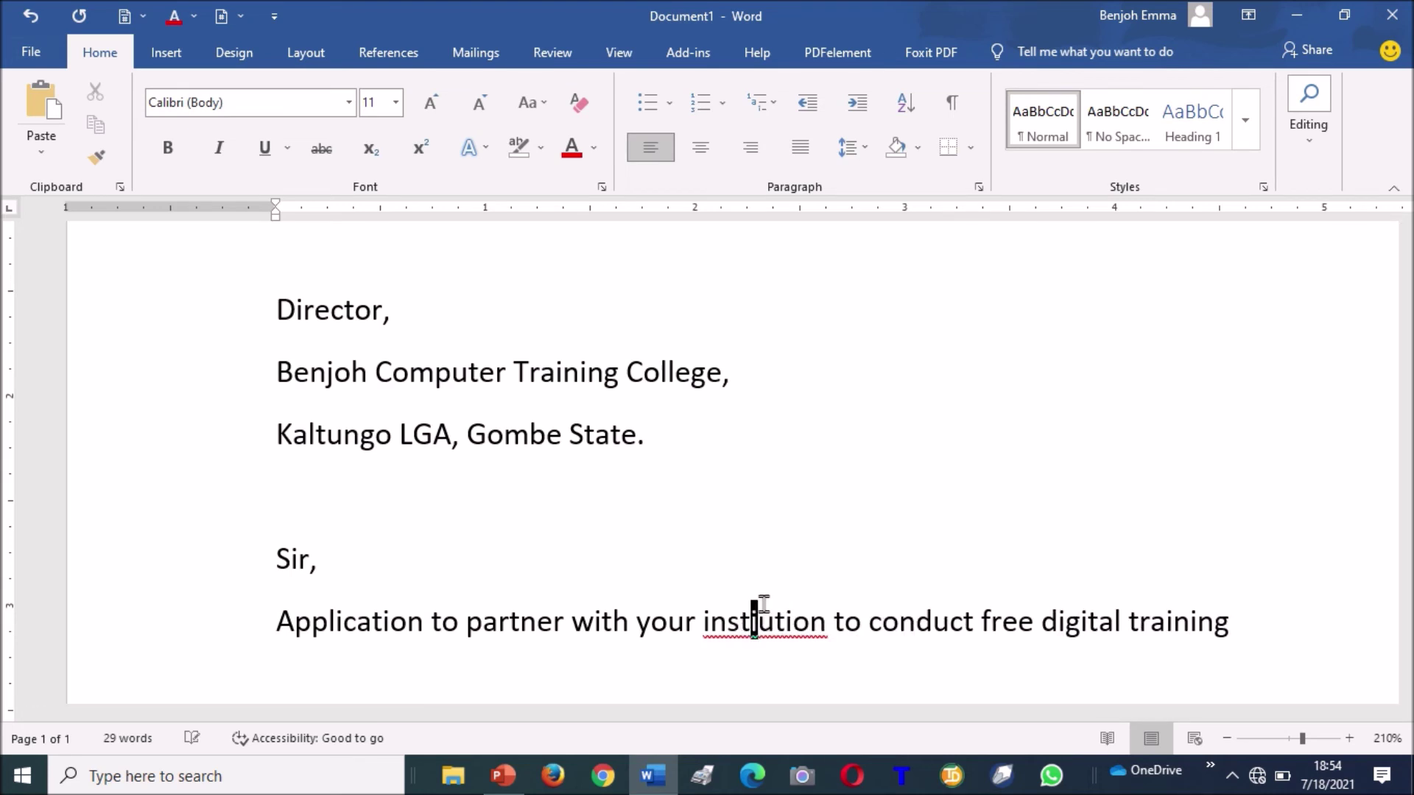
Finish retyping the word and replace it with the suggested 'institution'.
{"action": "left_click", "coordinate": [764, 621]}
{"action": "type", "text": "t"}
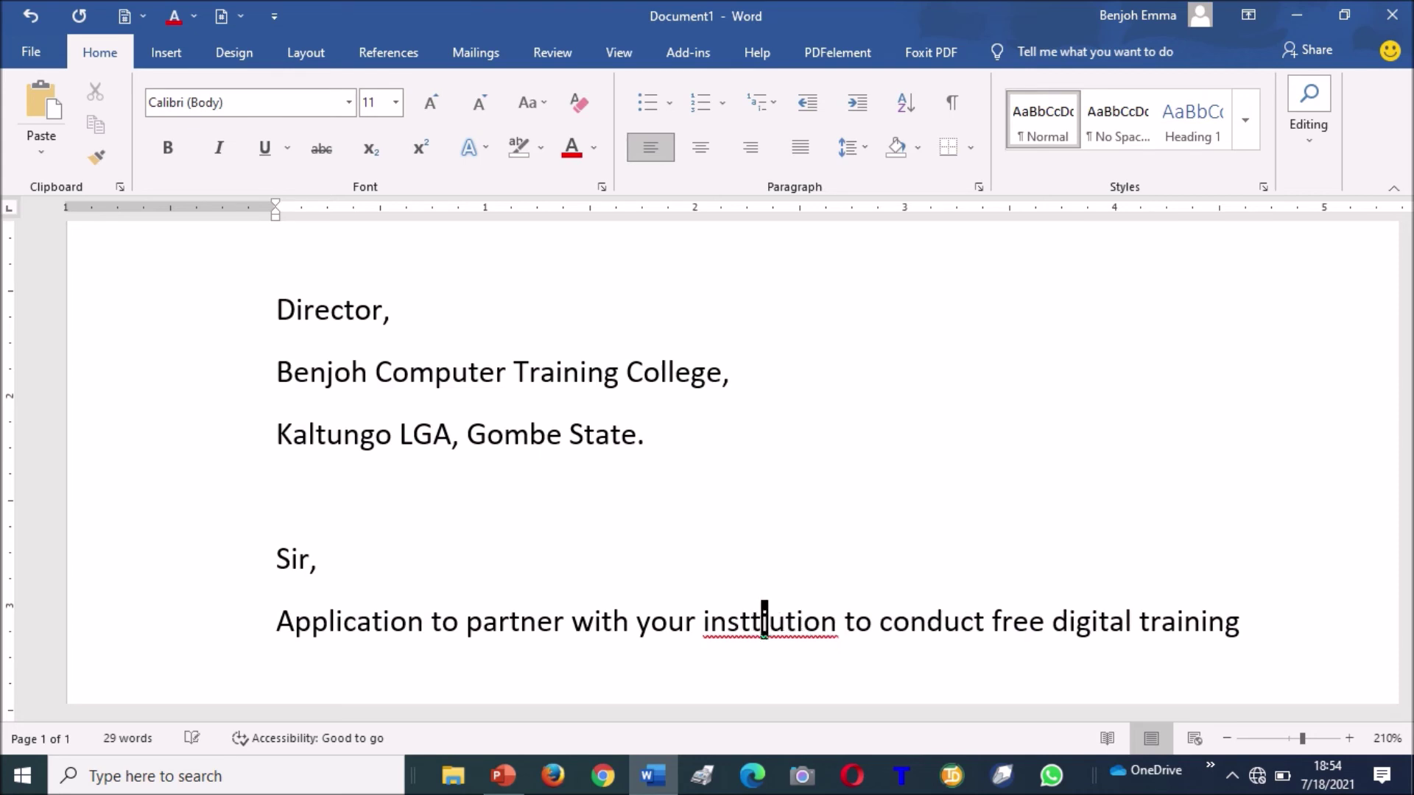
{"action": "key", "text": "Delete"}
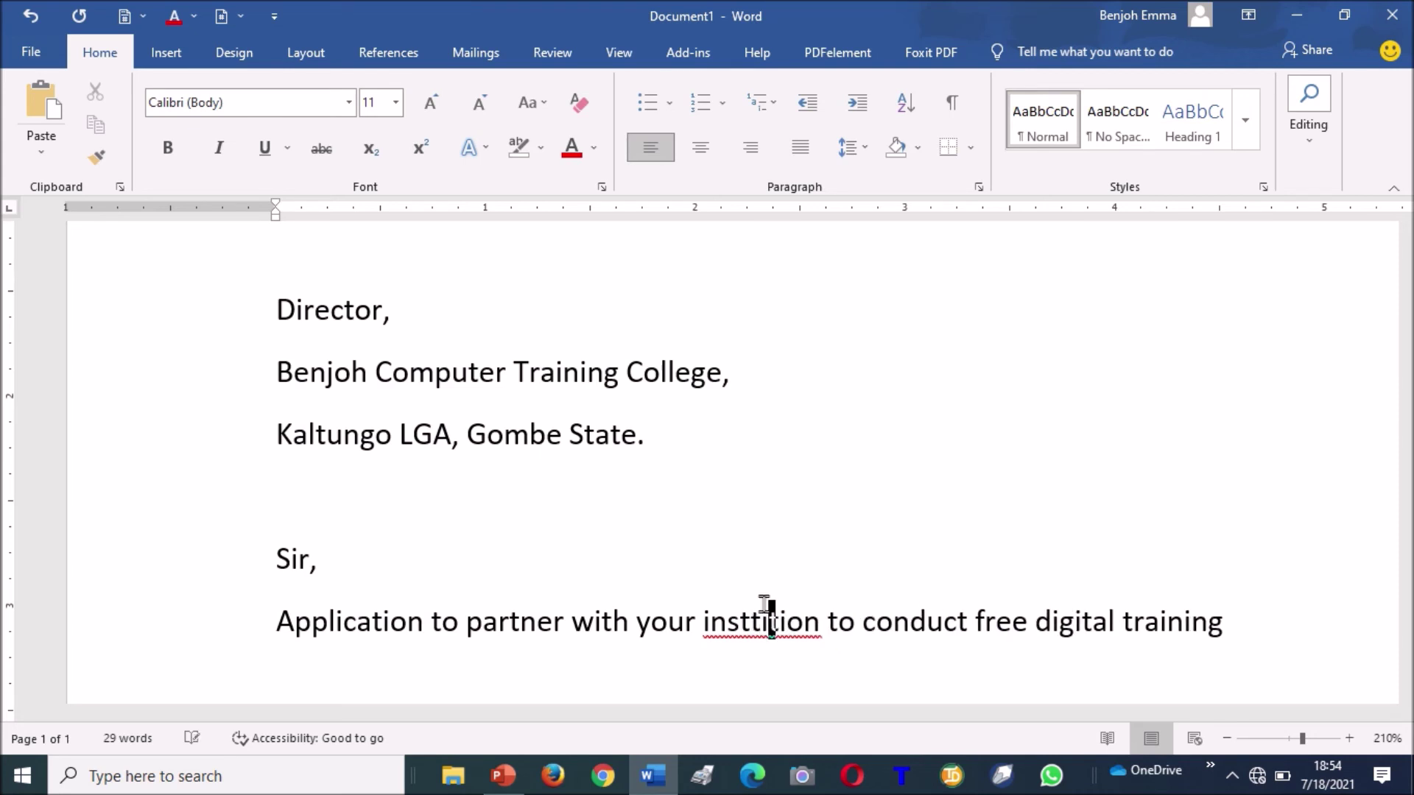
{"action": "right_click", "coordinate": [764, 607]}
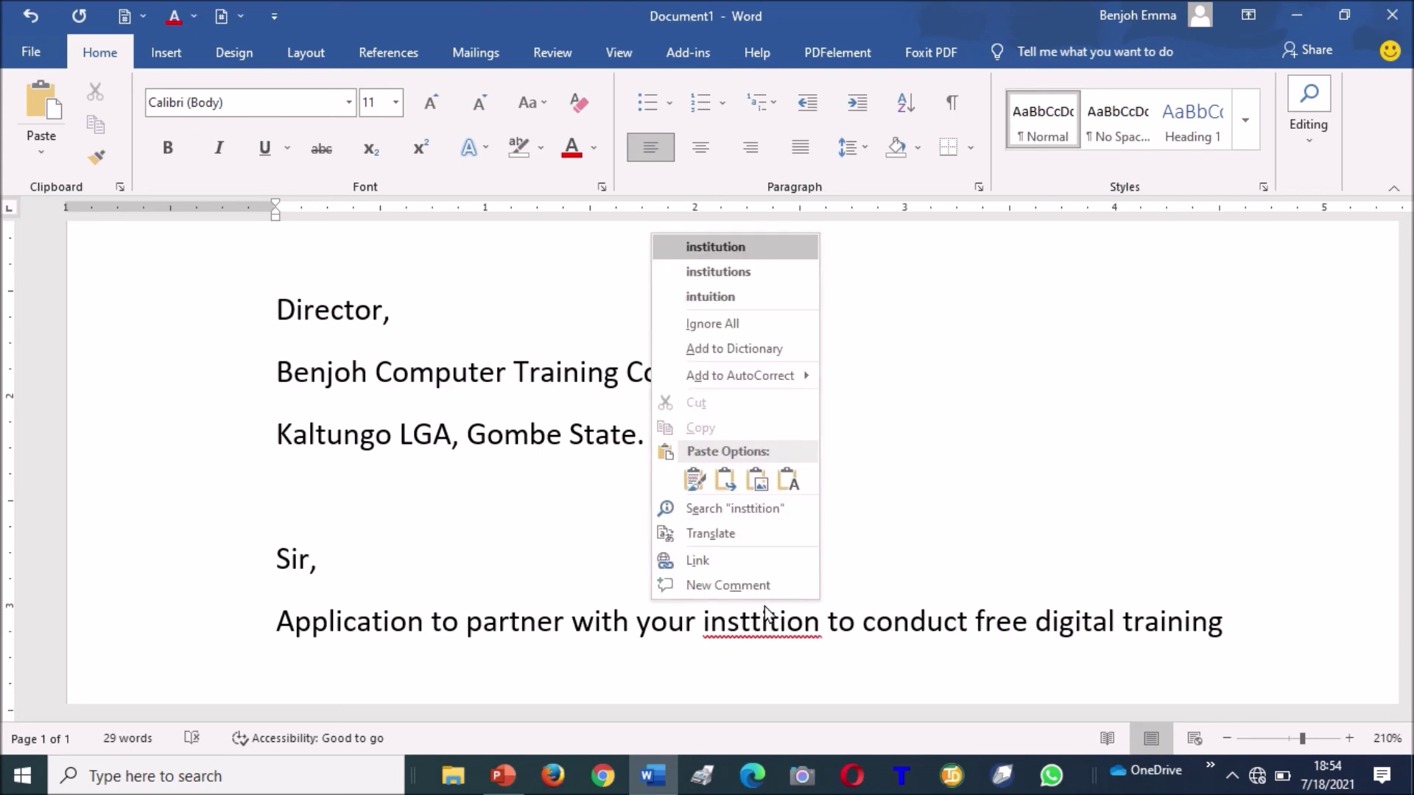
{"action": "left_click", "coordinate": [747, 246]}
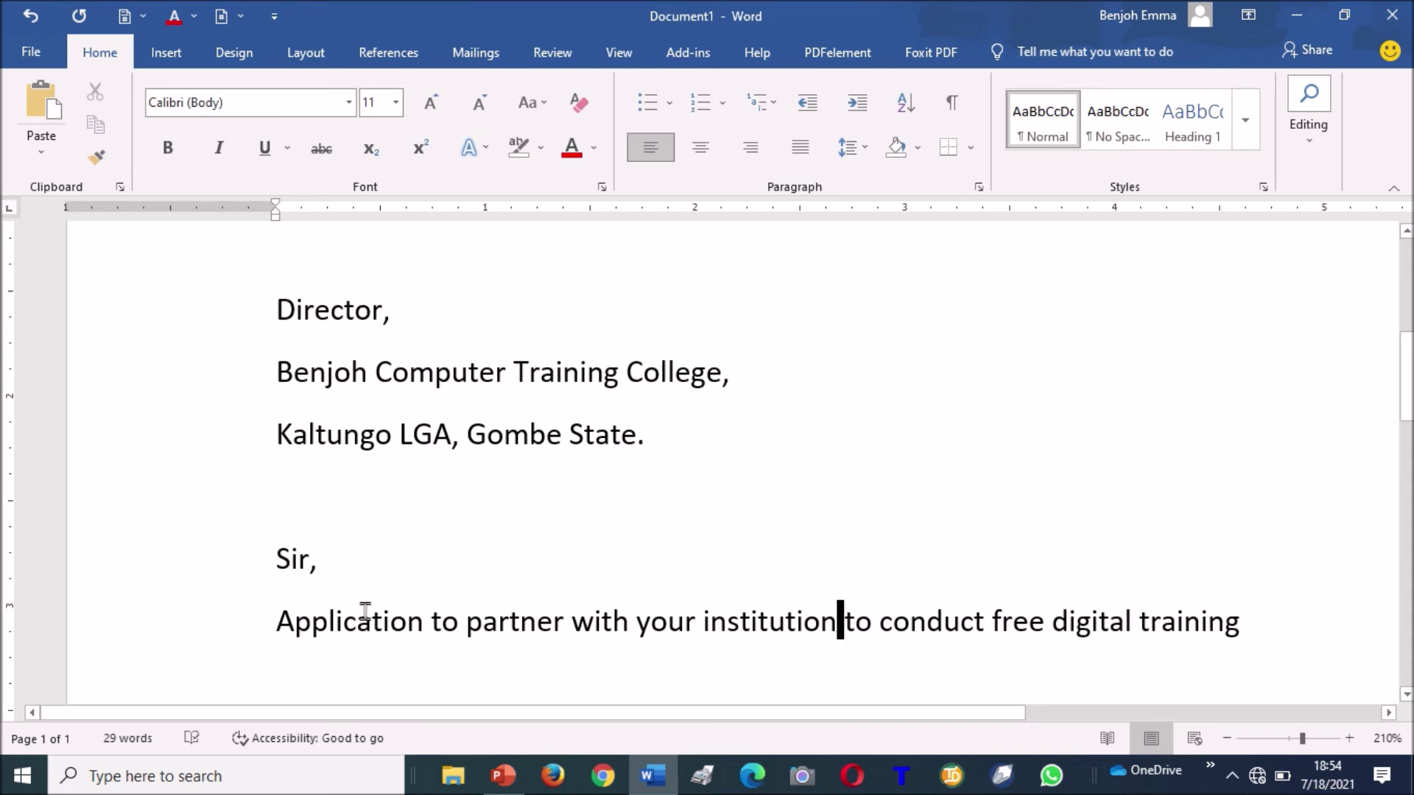
Make the subject line uppercase, underlined and bold.
{"action": "triple_click", "coordinate": [1271, 626]}
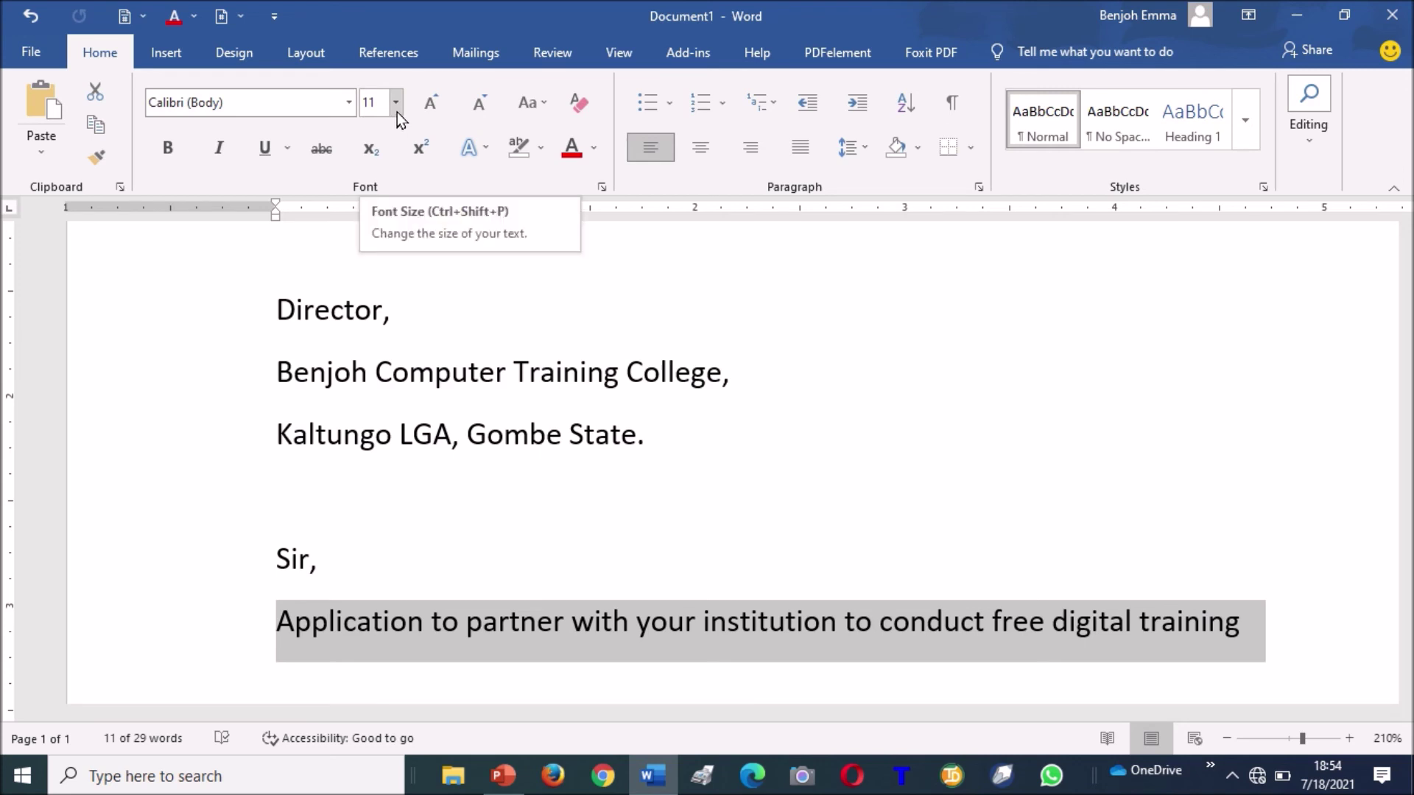
{"action": "left_click", "coordinate": [540, 103]}
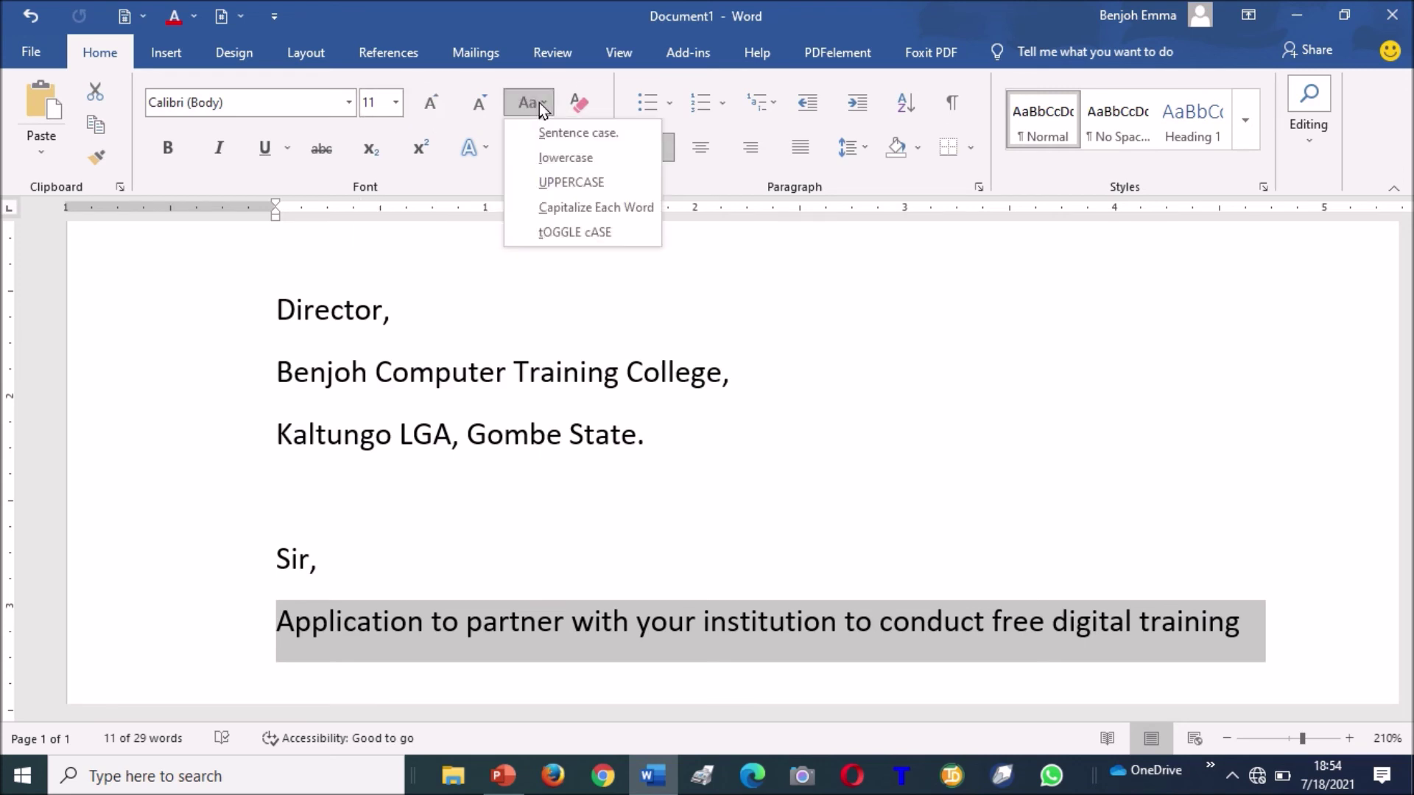
{"action": "left_click", "coordinate": [591, 181]}
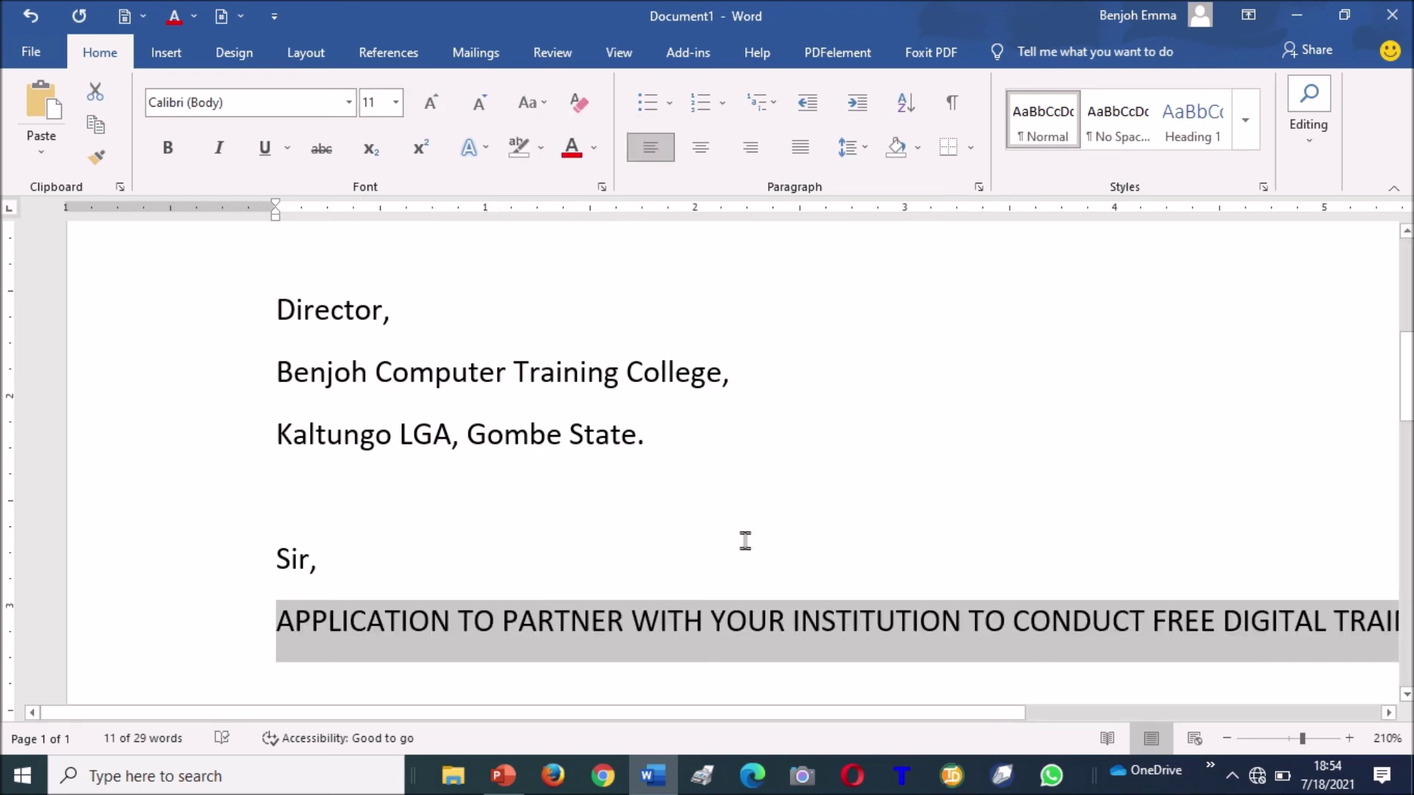
{"action": "key", "text": "ctrl+u"}
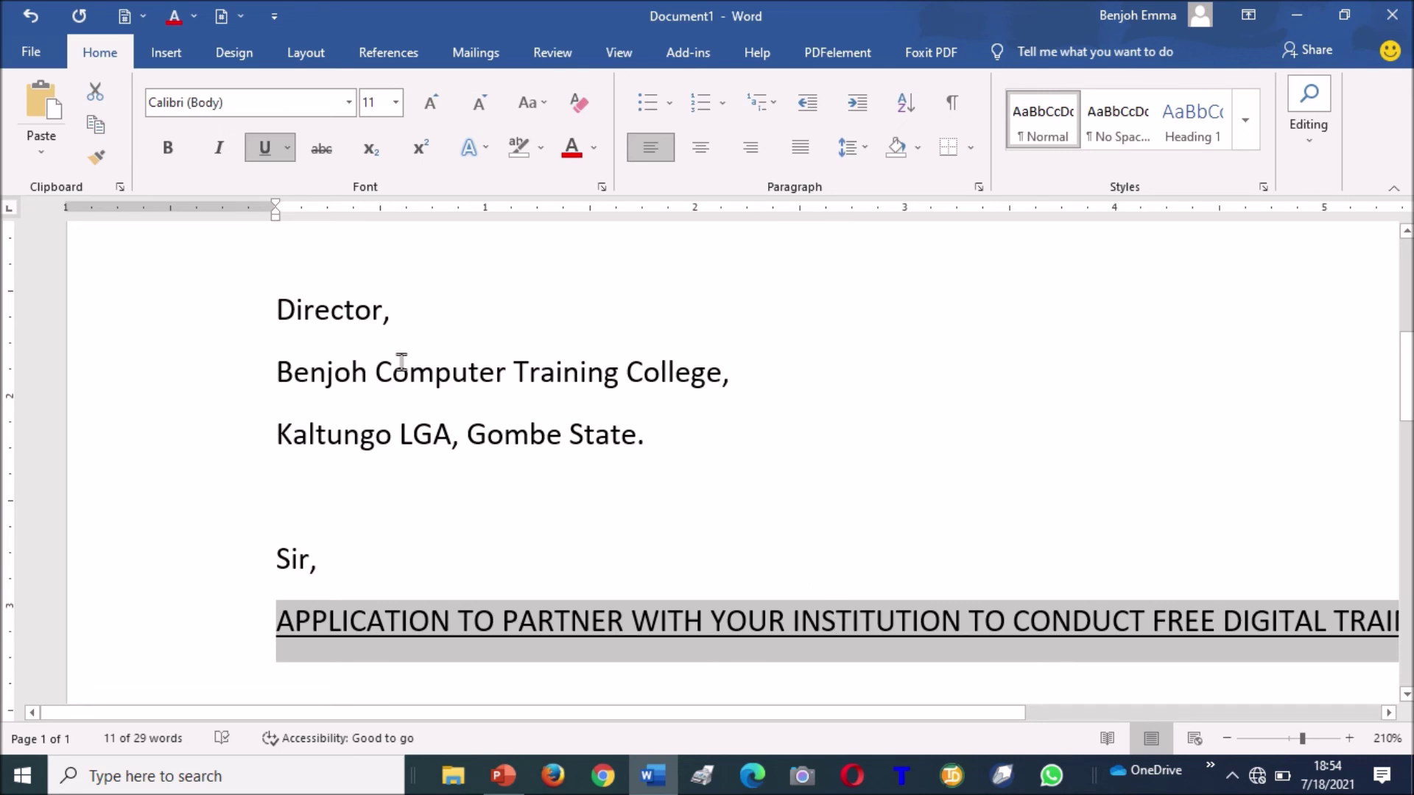
{"action": "left_click", "coordinate": [165, 153]}
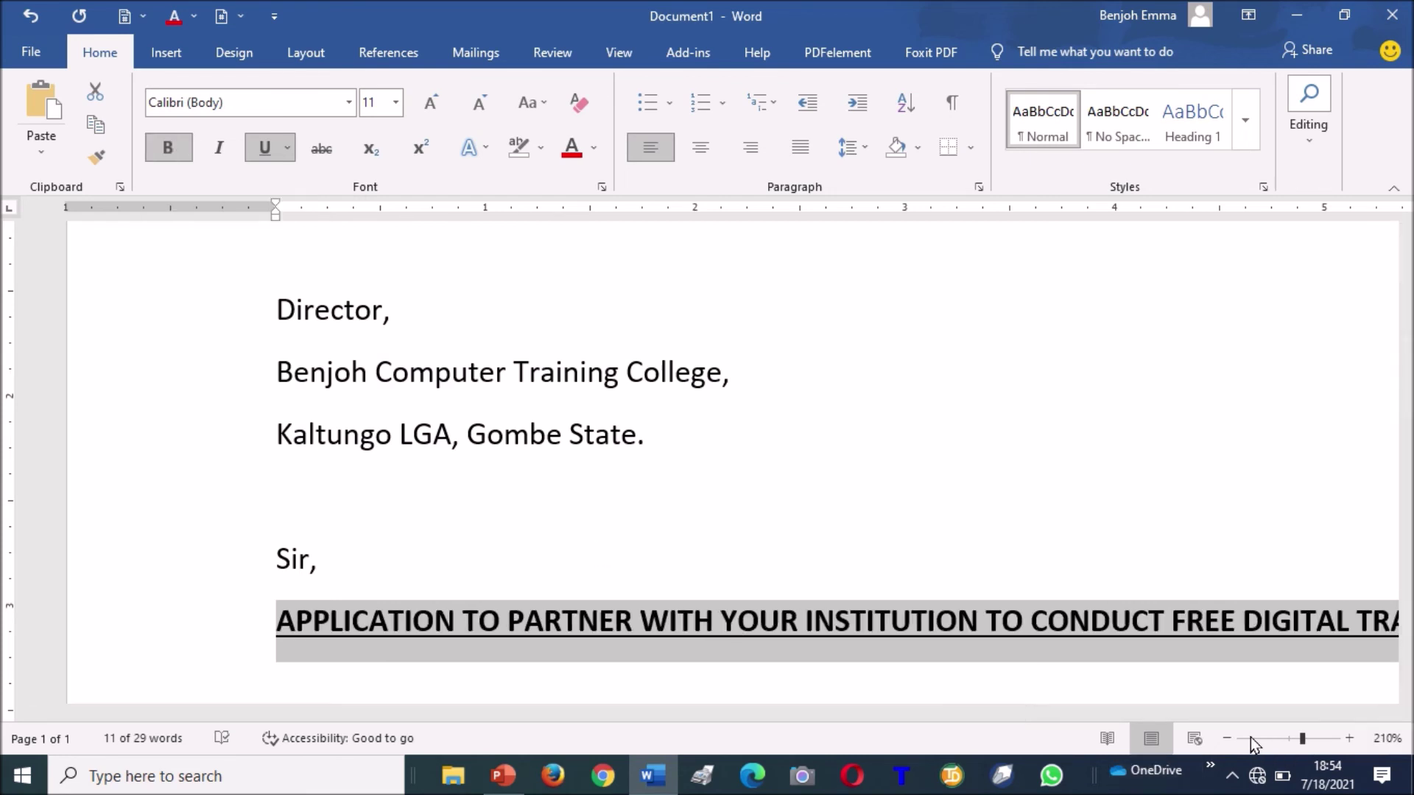
Zoom out from 210% to 110% so the whole letter fits.
{"action": "left_click", "coordinate": [1226, 738]}
{"action": "left_click", "coordinate": [1226, 738]}
{"action": "left_click", "coordinate": [1225, 738]}
{"action": "left_click", "coordinate": [1226, 738]}
{"action": "left_click", "coordinate": [1225, 738]}
{"action": "left_click", "coordinate": [1225, 738]}
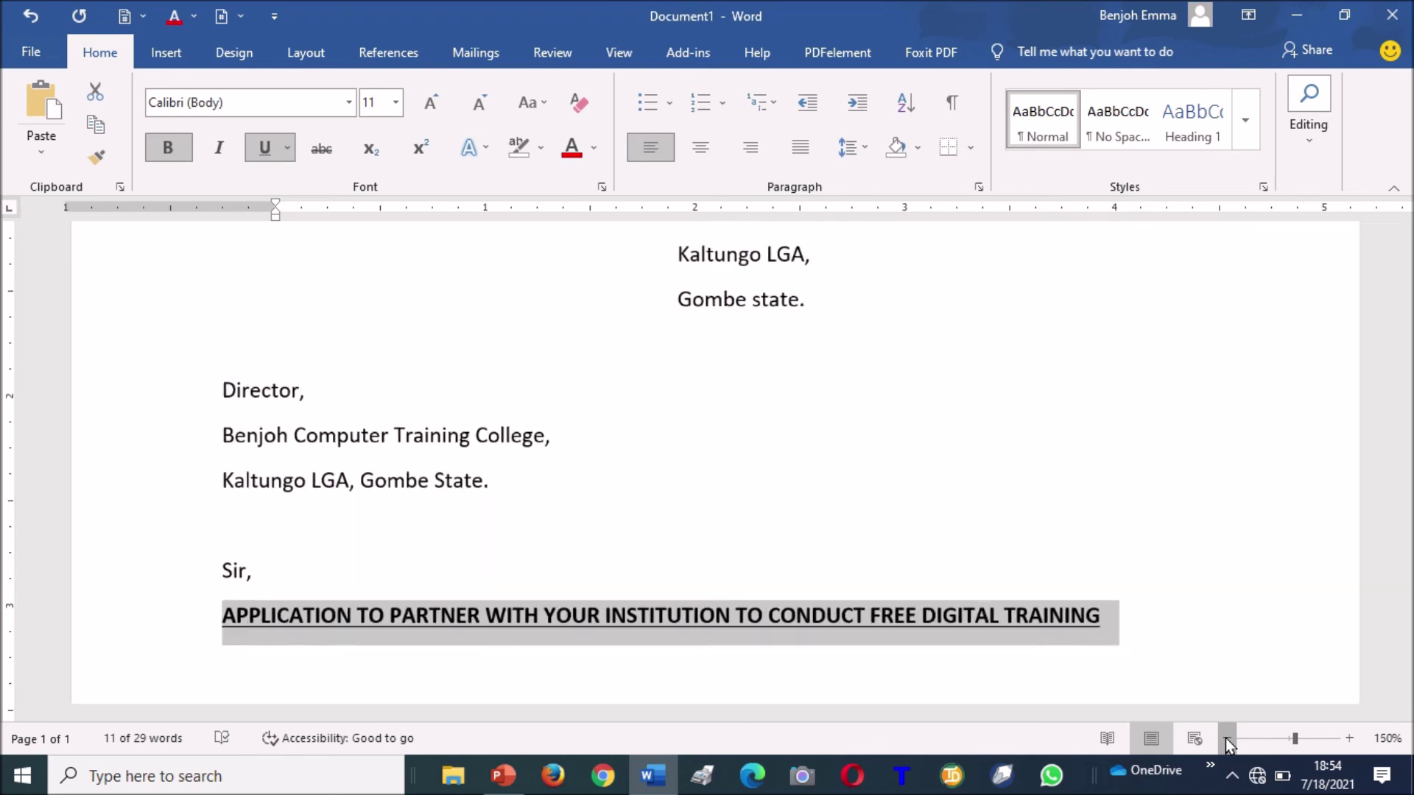
{"action": "left_click", "coordinate": [1225, 738]}
{"action": "left_click", "coordinate": [1226, 738]}
{"action": "left_click", "coordinate": [1226, 738]}
{"action": "left_click", "coordinate": [1225, 738]}
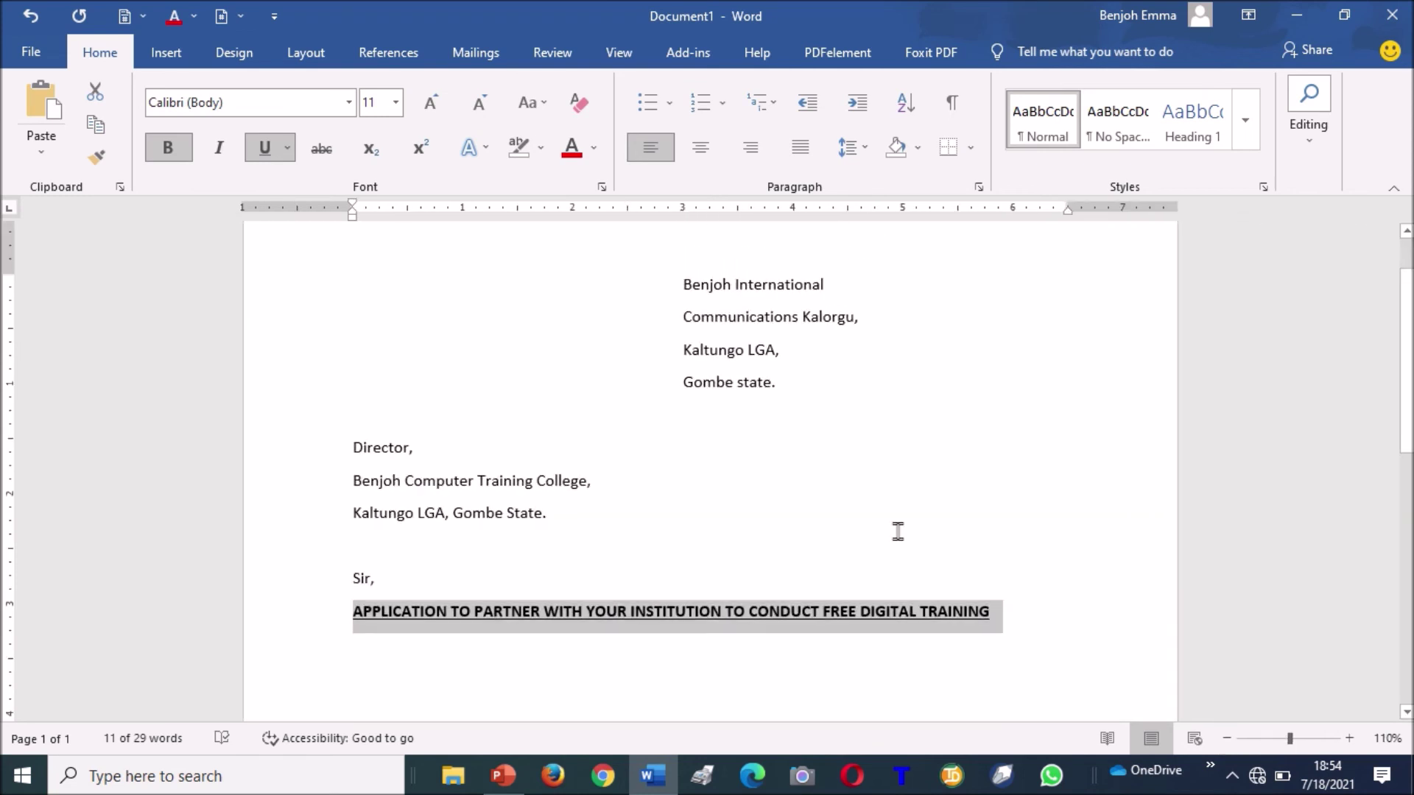
Increase the indent of the four sender address lines three times.
{"action": "left_click_drag", "start_coordinate": [678, 286], "coordinate": [830, 375]}
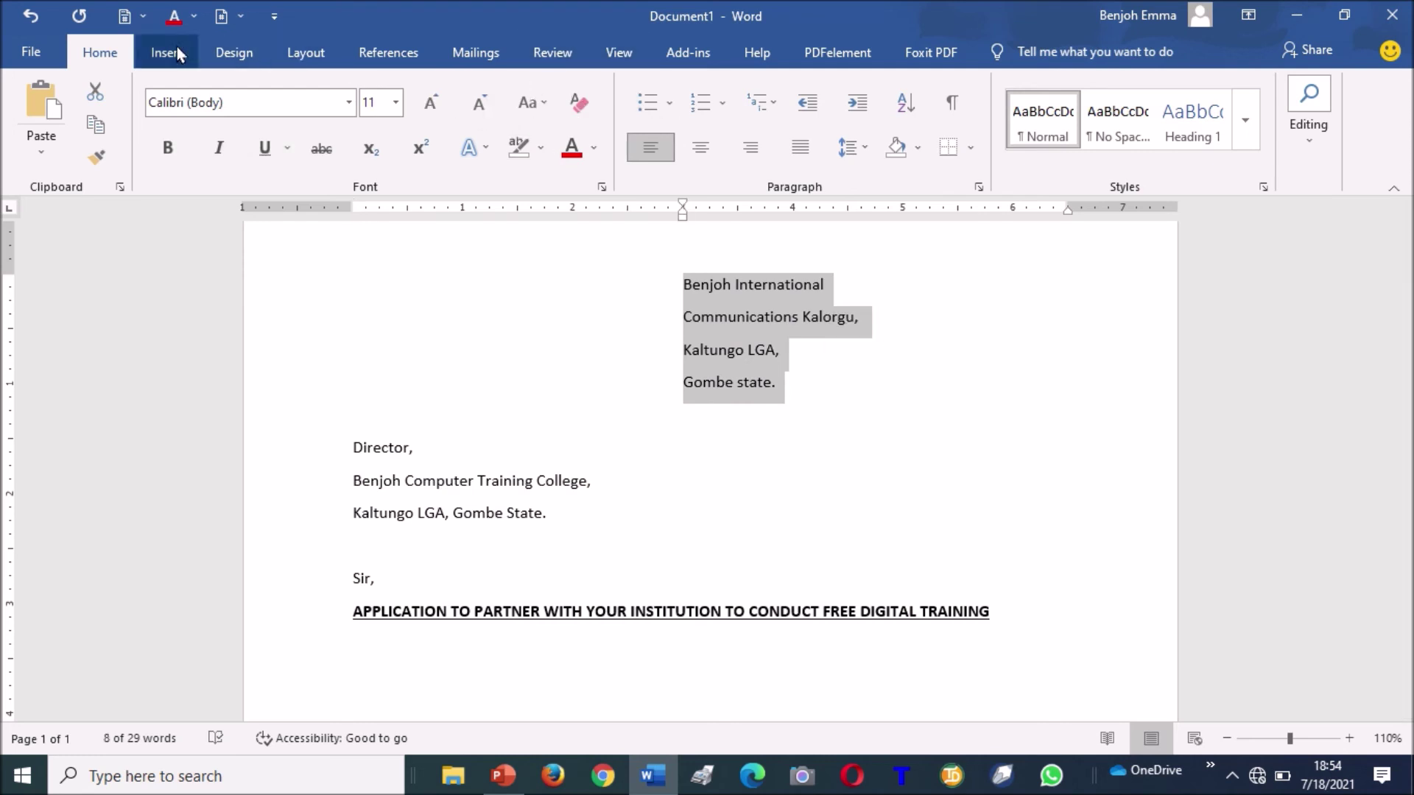
{"action": "left_click", "coordinate": [861, 103]}
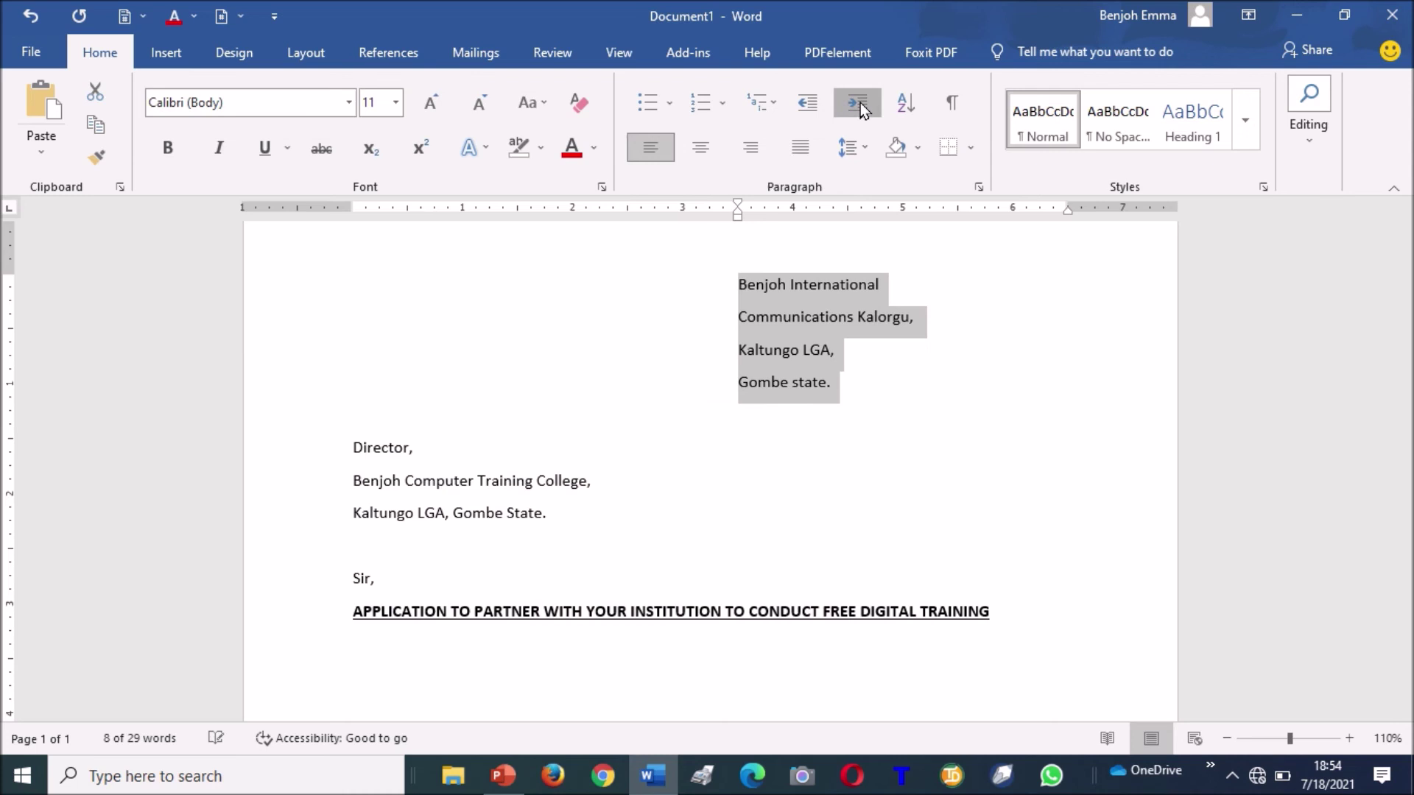
{"action": "left_click", "coordinate": [860, 103]}
{"action": "left_click", "coordinate": [860, 104]}
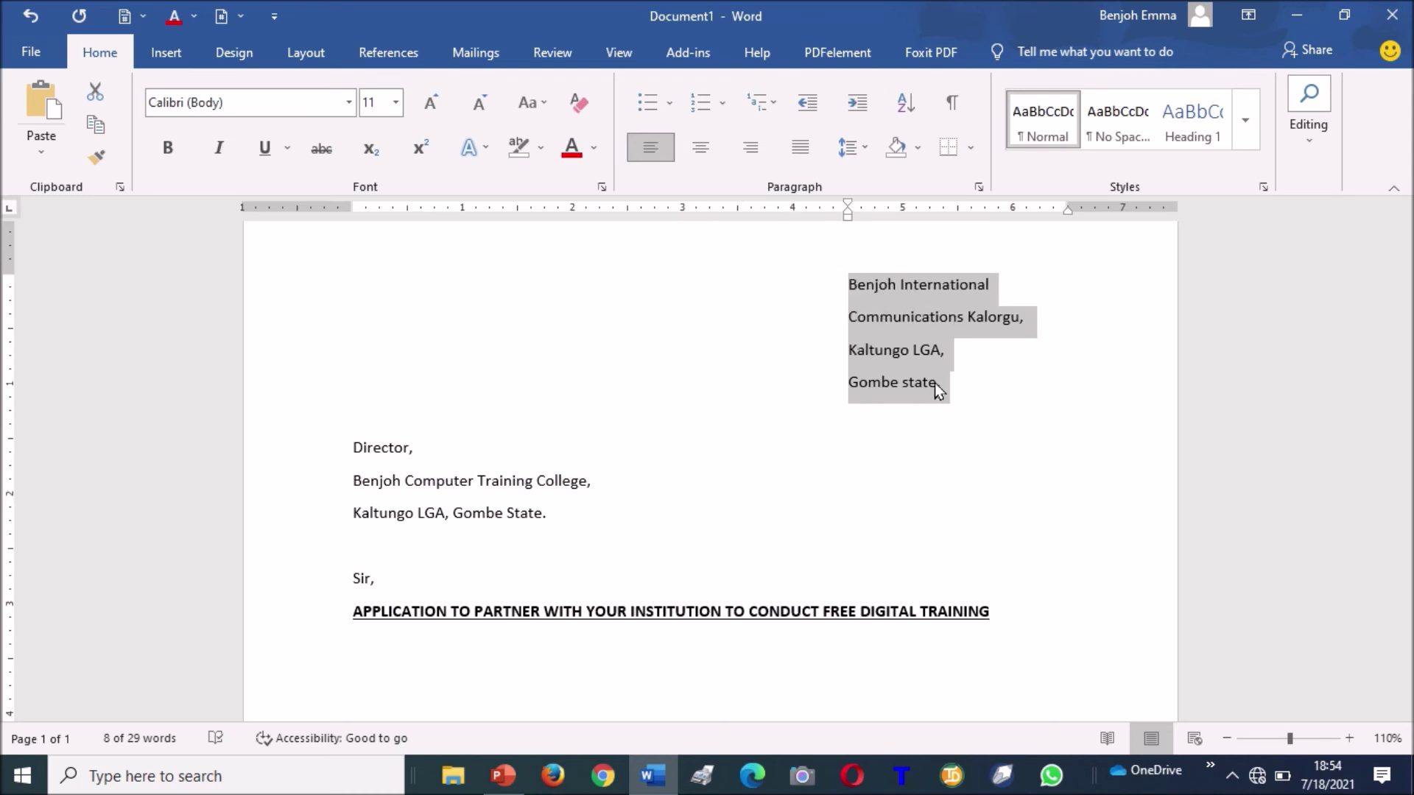
{"action": "left_click", "coordinate": [774, 483]}
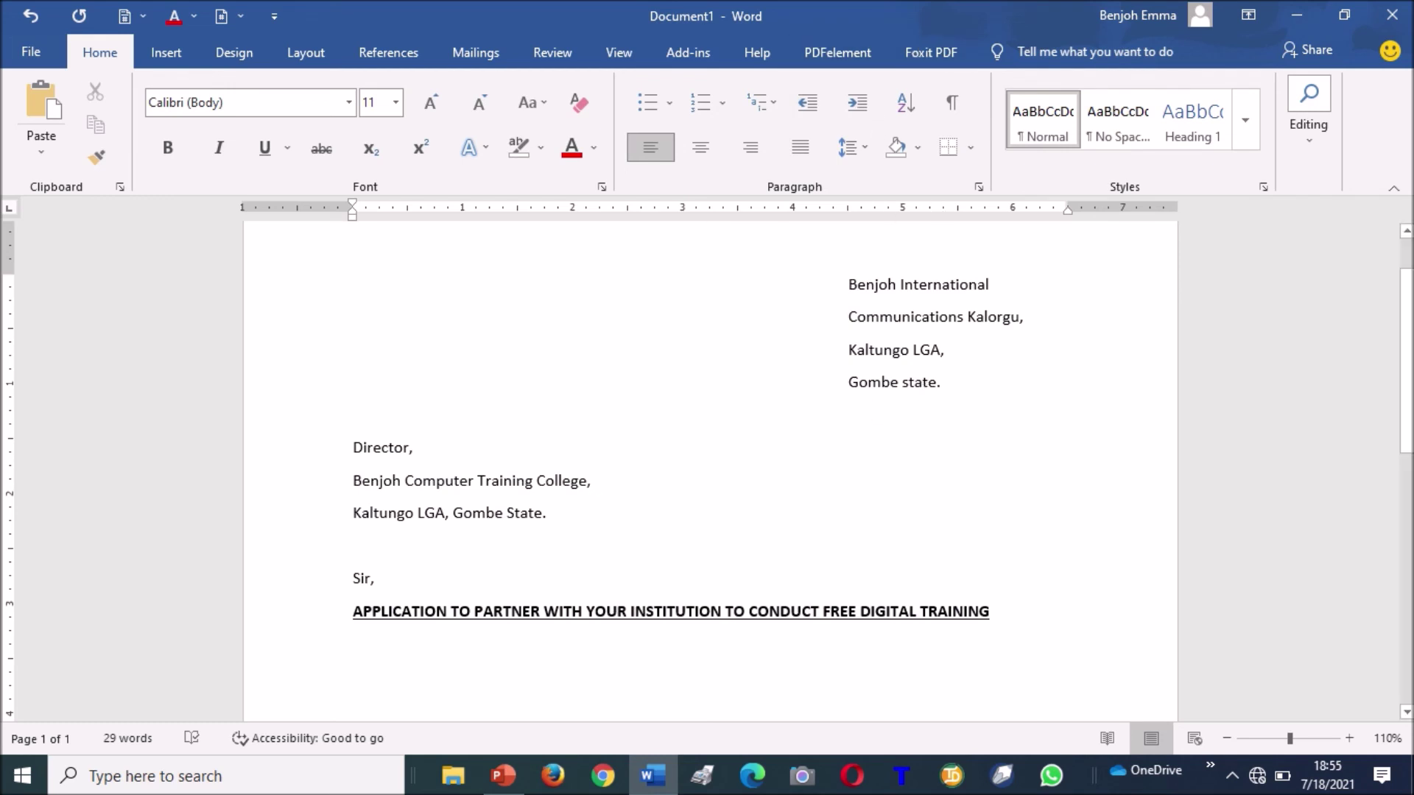
Undo six times to remove the letter and restore the six-item numbered app list.
{"action": "key", "text": "ctrl+z"}
{"action": "key", "text": "ctrl+z"}
{"action": "key", "text": "ctrl+z"}
{"action": "key", "text": "ctrl+z"}
{"action": "key", "text": "ctrl+z"}
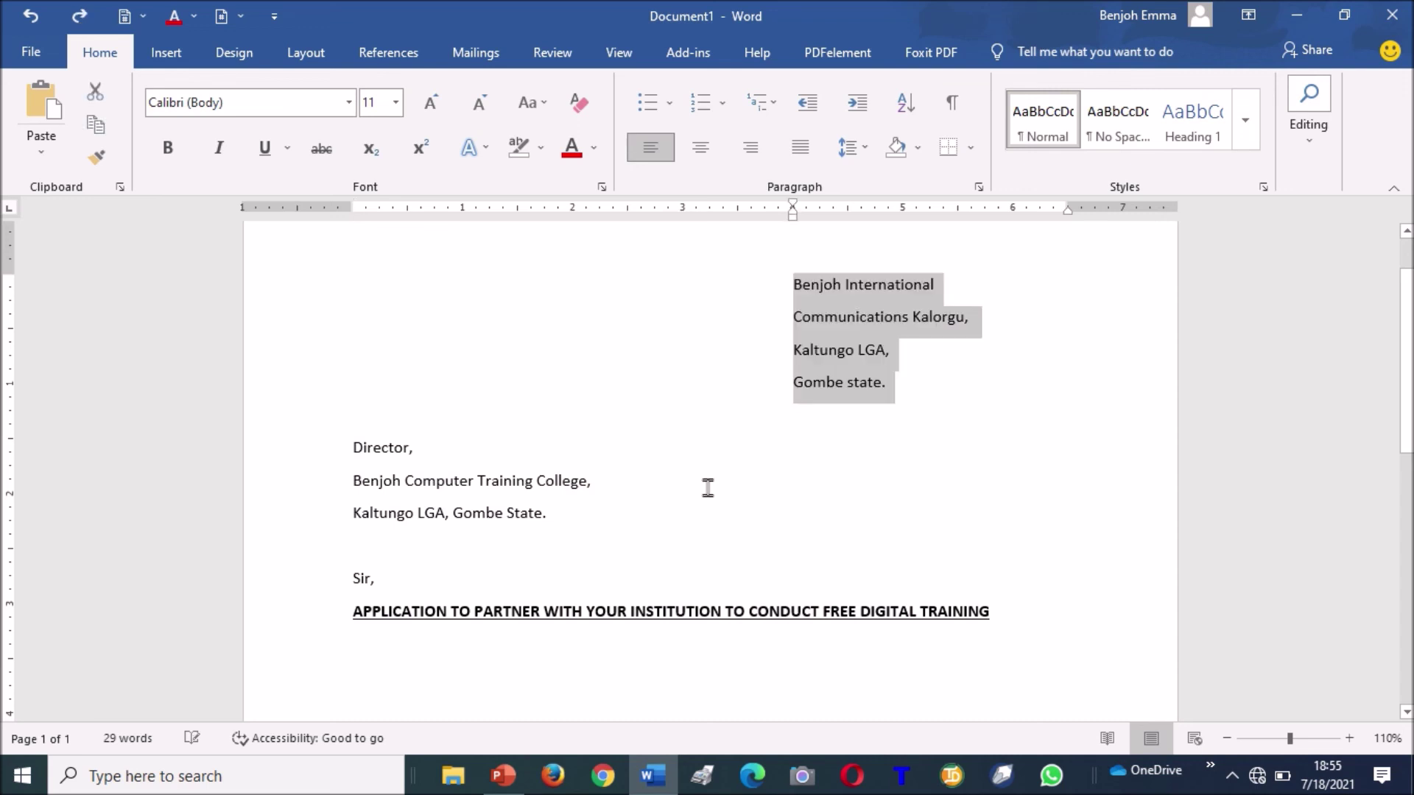
{"action": "key", "text": "ctrl+z"}
{"action": "key", "text": "ctrl+z"}
{"action": "key", "text": "ctrl+z"}
{"action": "key", "text": "ctrl+z"}
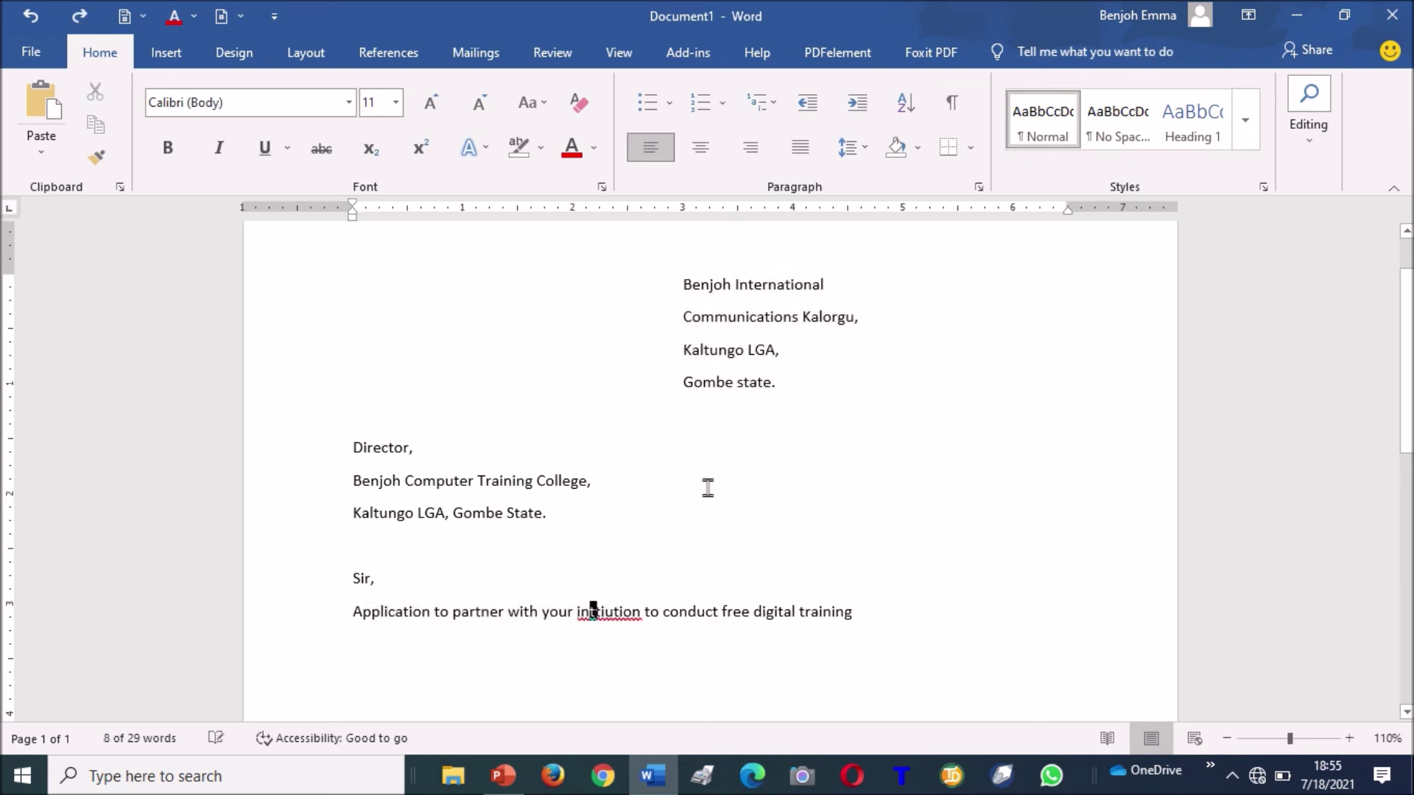
{"action": "key", "text": "ctrl+z"}
{"action": "key", "text": "ctrl+z"}
{"action": "key", "text": "ctrl+z"}
{"action": "key", "text": "ctrl+z"}
{"action": "key", "text": "ctrl+z"}
{"action": "key", "text": "ctrl+z"}
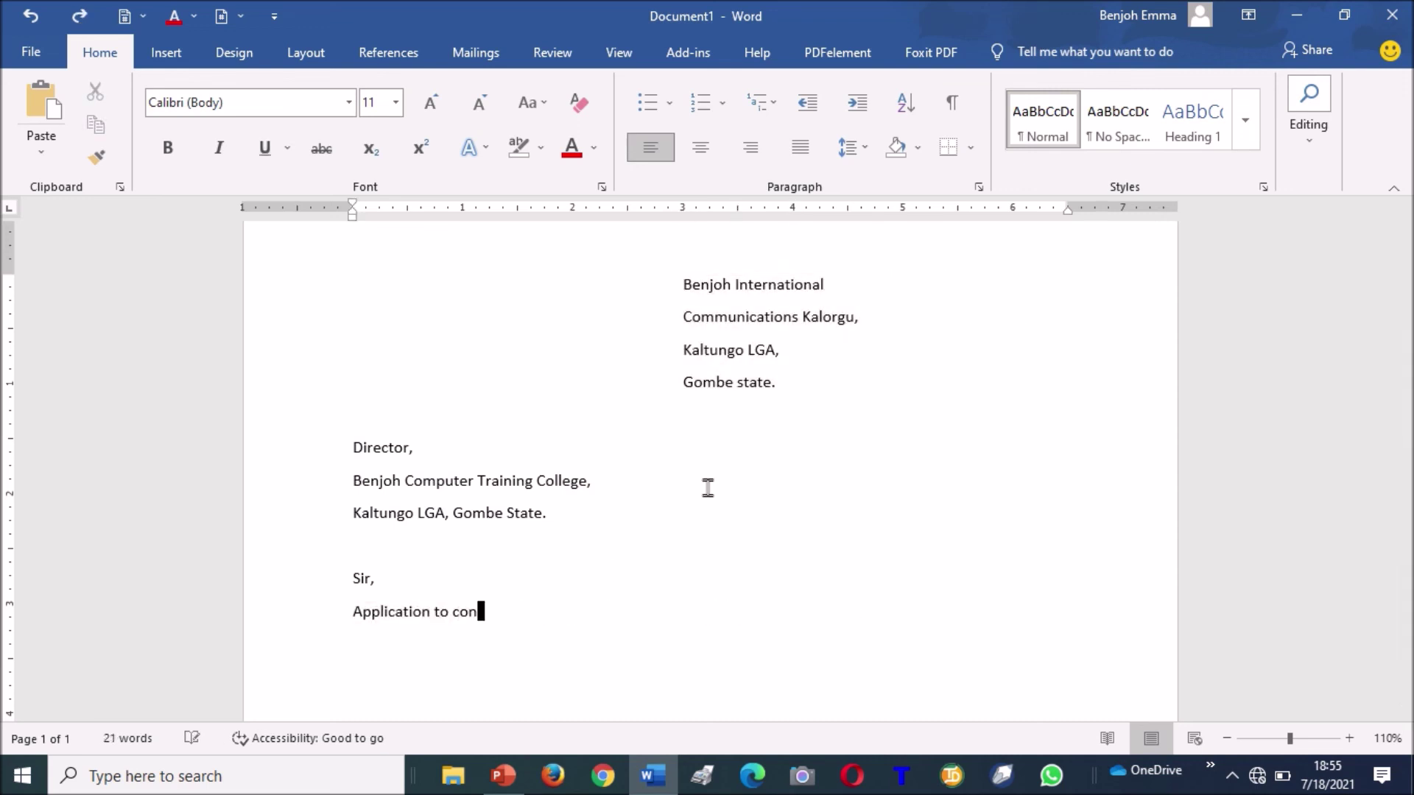
{"action": "key", "text": "ctrl+z"}
{"action": "key", "text": "ctrl+z"}
{"action": "key", "text": "ctrl+z"}
{"action": "key", "text": "ctrl+z"}
{"action": "key", "text": "ctrl+z"}
{"action": "key", "text": "ctrl+z"}
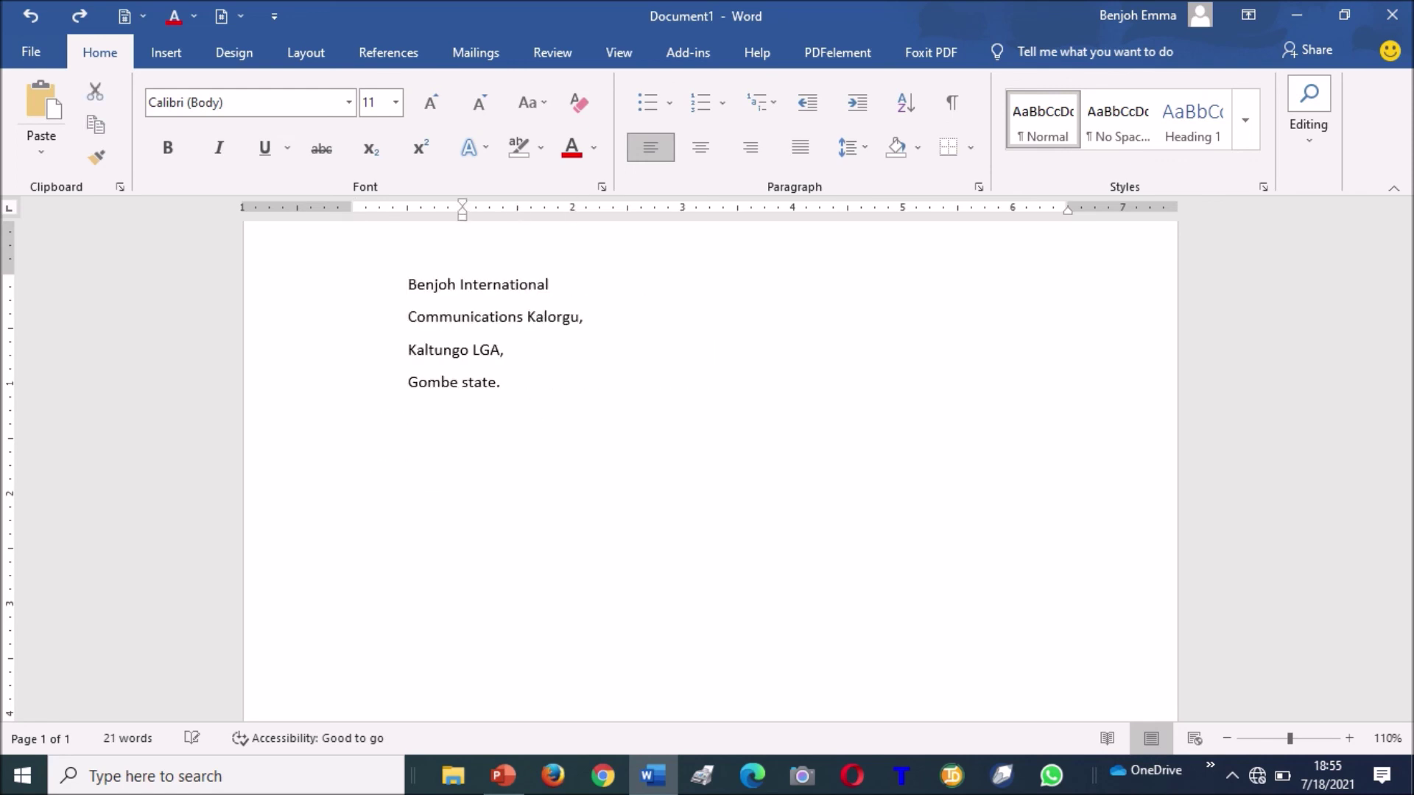
{"action": "key", "text": "ctrl+z"}
{"action": "key", "text": "ctrl+z"}
{"action": "key", "text": "ctrl+z"}
{"action": "key", "text": "ctrl+z"}
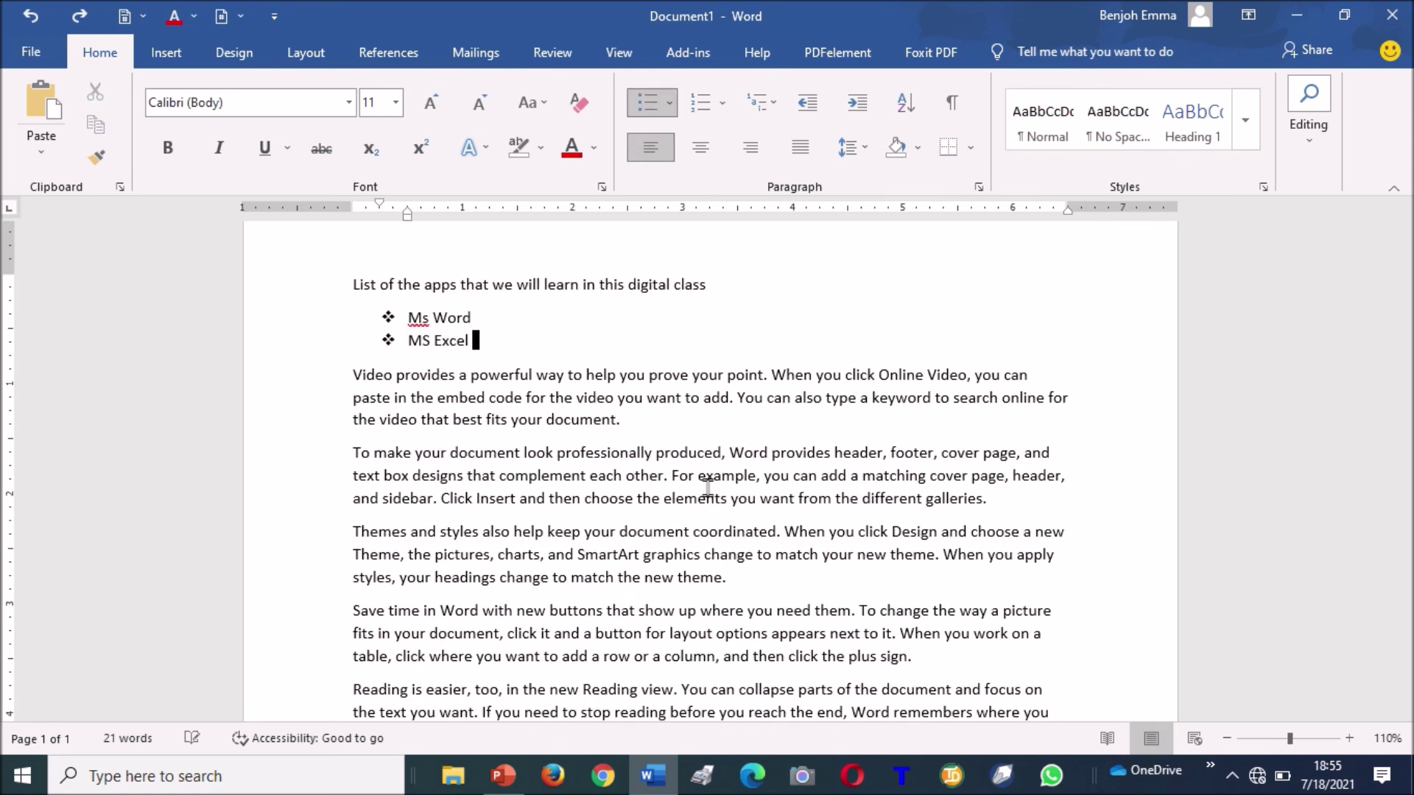
{"action": "key", "text": "ctrl+z"}
{"action": "key", "text": "ctrl+z"}
{"action": "key", "text": "ctrl+z"}
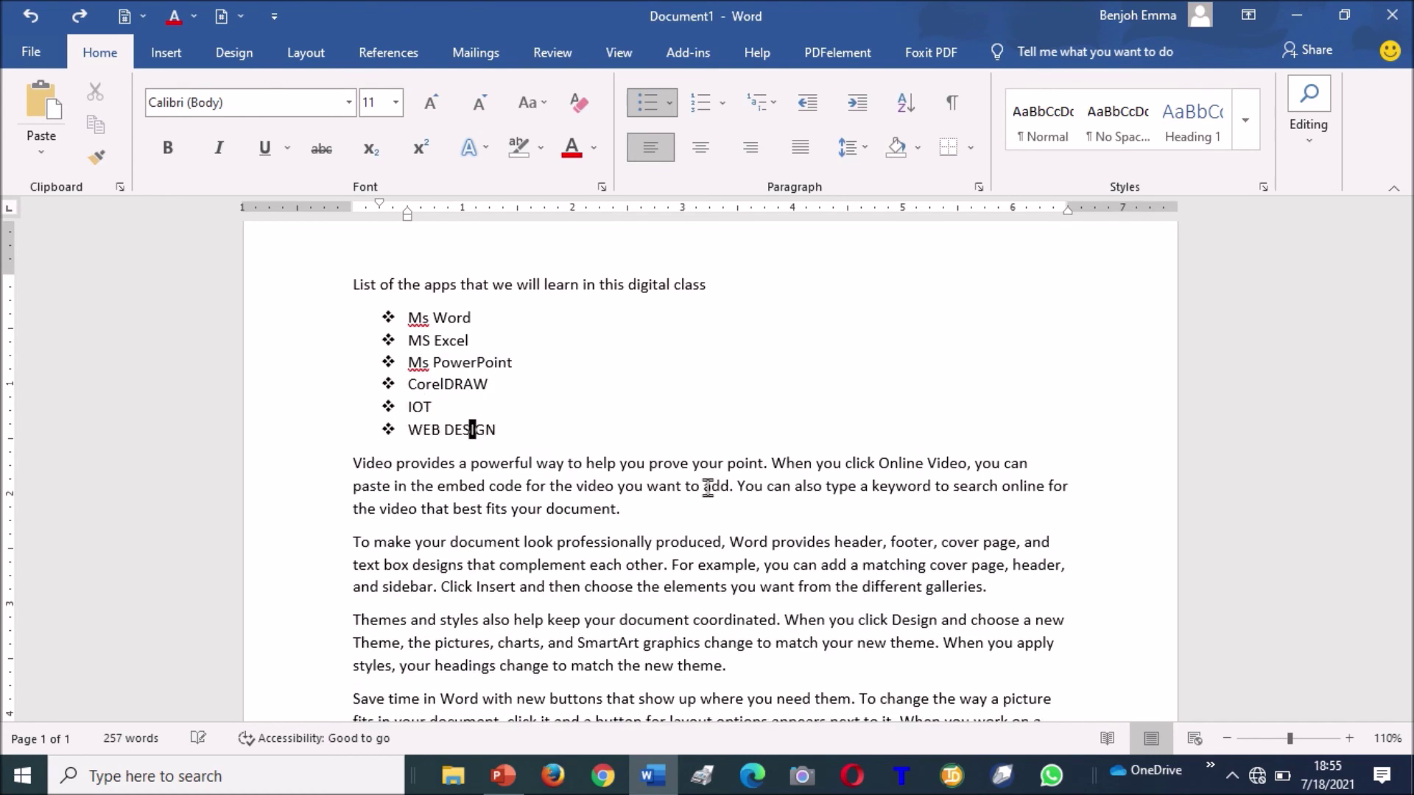
{"action": "left_click", "coordinate": [619, 411]}
Select the six app list items and sort them as text in ascending order.
{"action": "left_click", "coordinate": [1350, 738]}
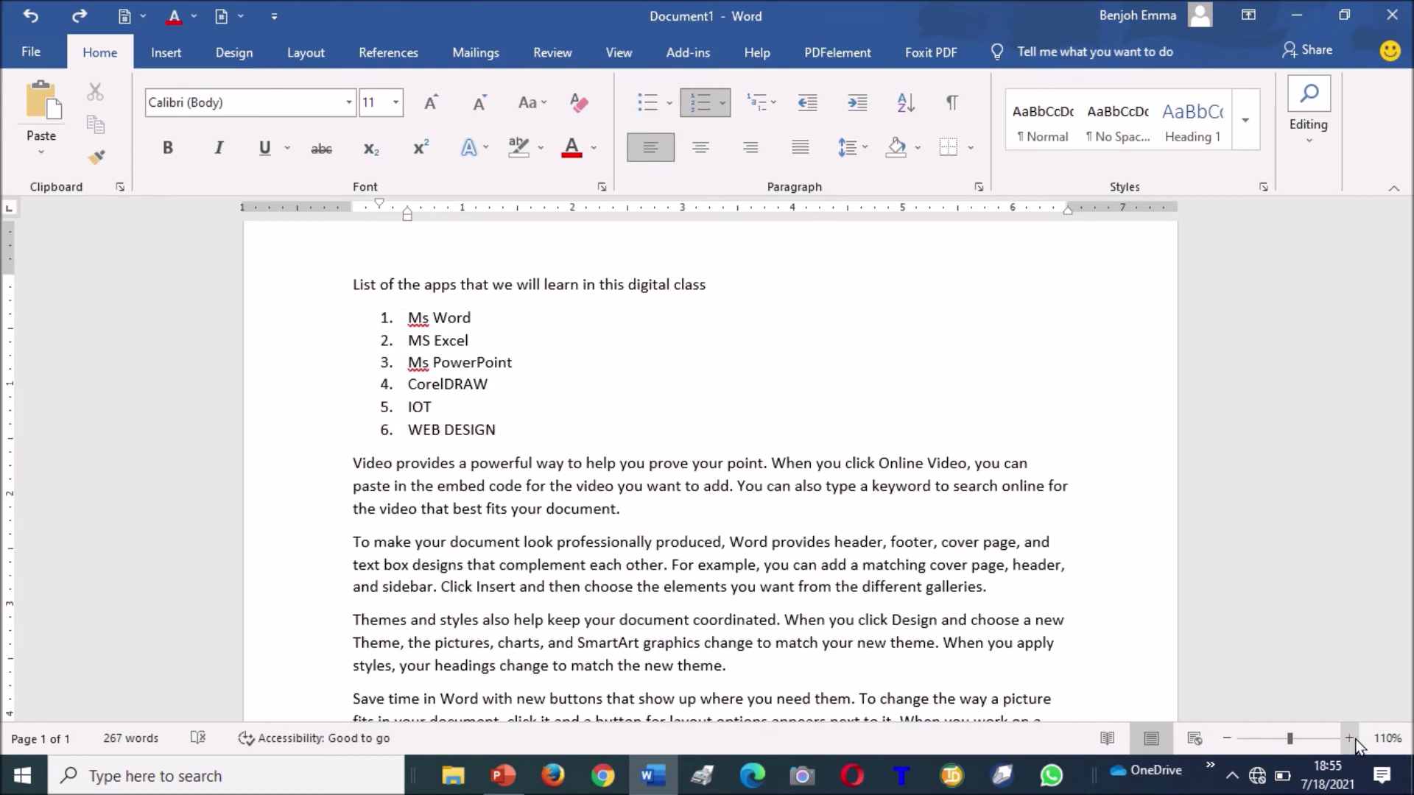
{"action": "left_click", "coordinate": [1349, 738]}
{"action": "left_click", "coordinate": [1349, 738]}
{"action": "left_click", "coordinate": [1350, 738]}
{"action": "left_click", "coordinate": [1349, 738]}
{"action": "left_click", "coordinate": [1349, 738]}
{"action": "left_click", "coordinate": [1349, 738]}
{"action": "left_click", "coordinate": [1349, 738]}
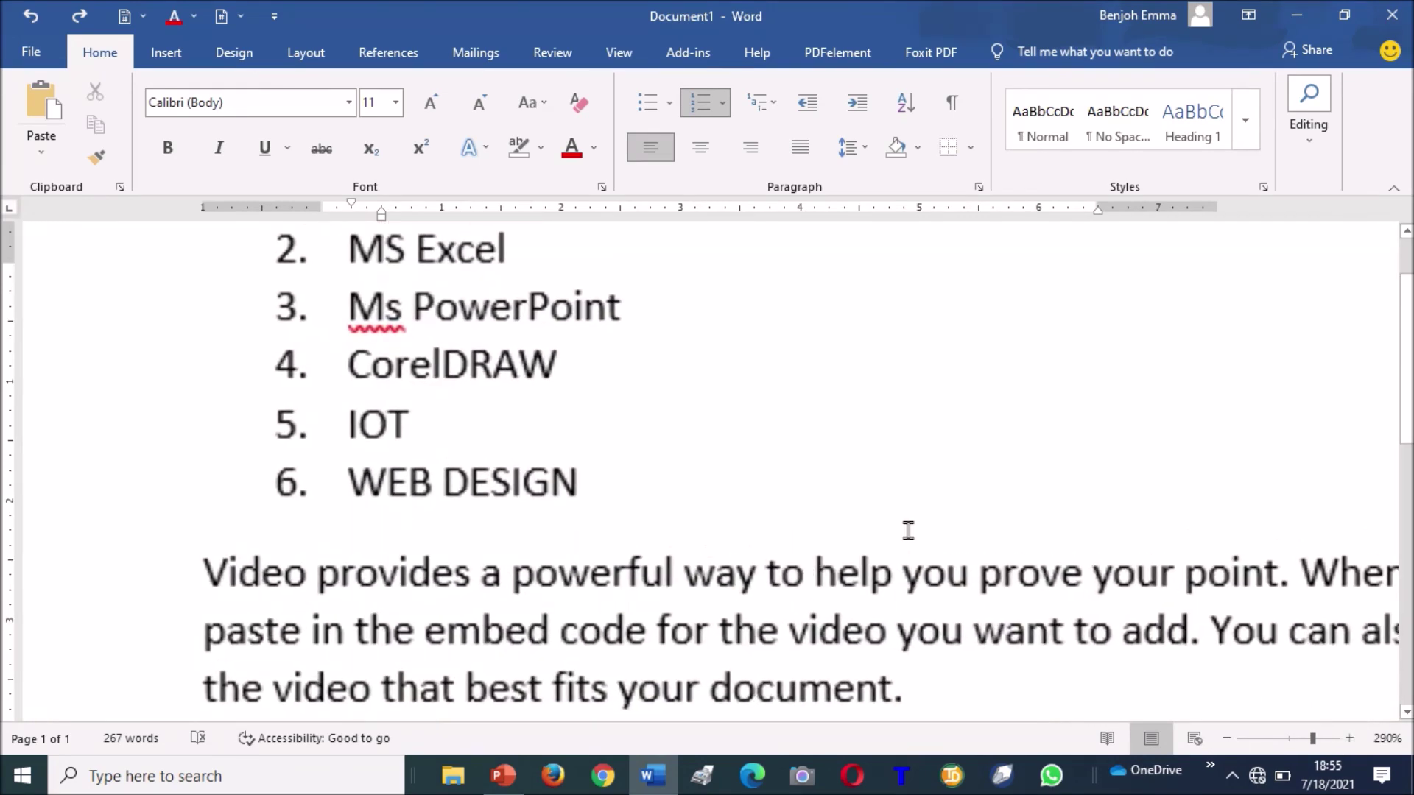
{"action": "key", "text": "Up"}
{"action": "key", "text": "Up"}
{"action": "key", "text": "Up"}
{"action": "key", "text": "Up"}
{"action": "key", "text": "Up"}
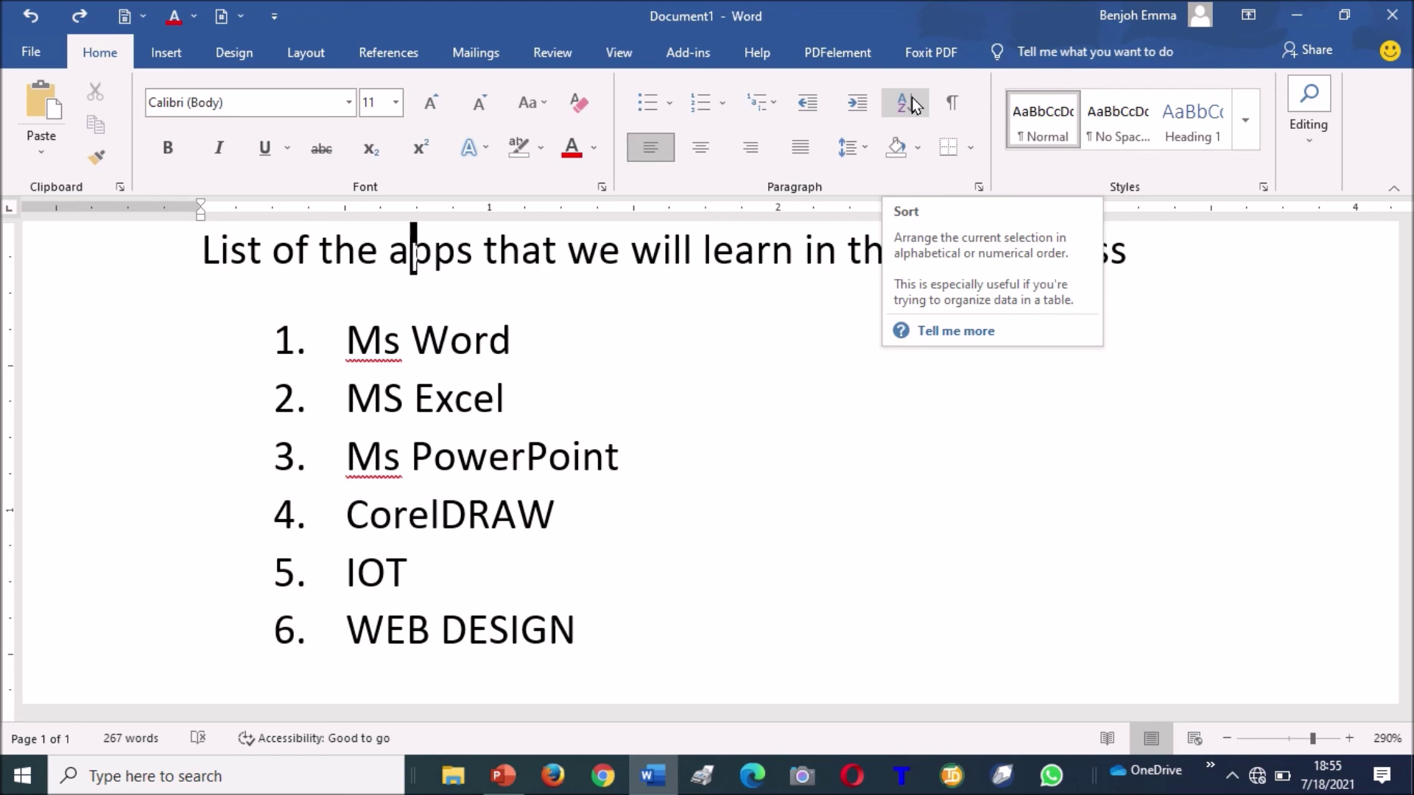
{"action": "left_click_drag", "start_coordinate": [342, 337], "coordinate": [560, 666]}
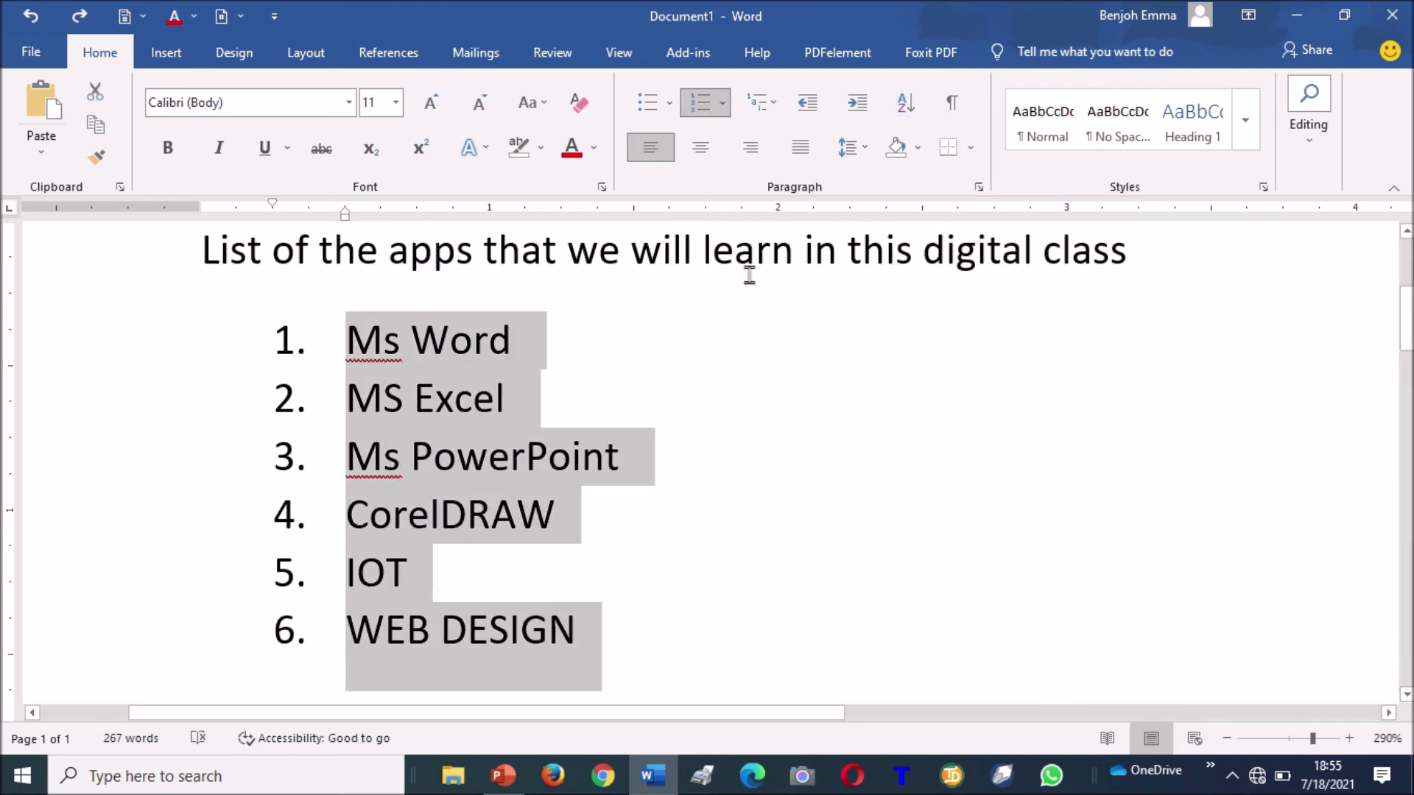
{"action": "left_click", "coordinate": [904, 109]}
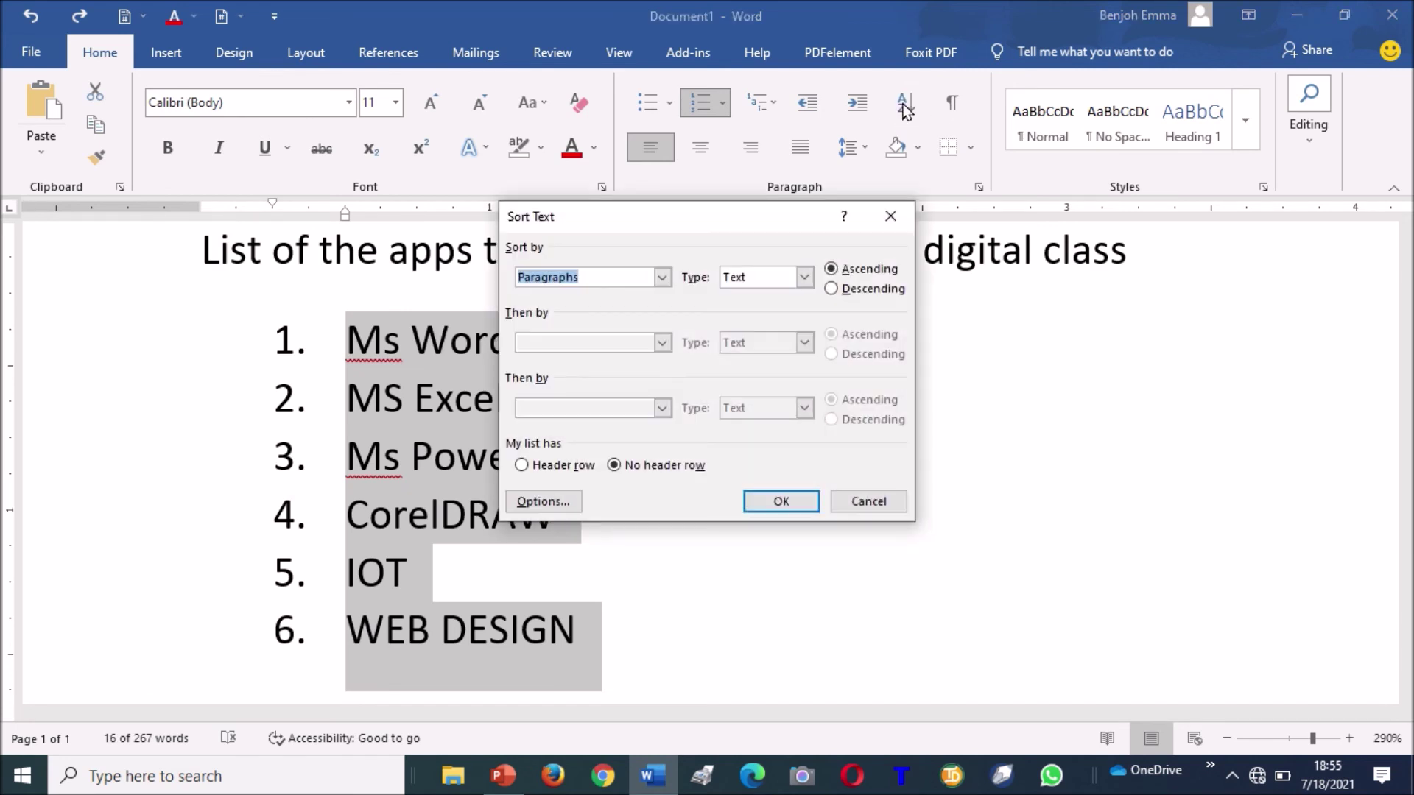
{"action": "left_click", "coordinate": [772, 277]}
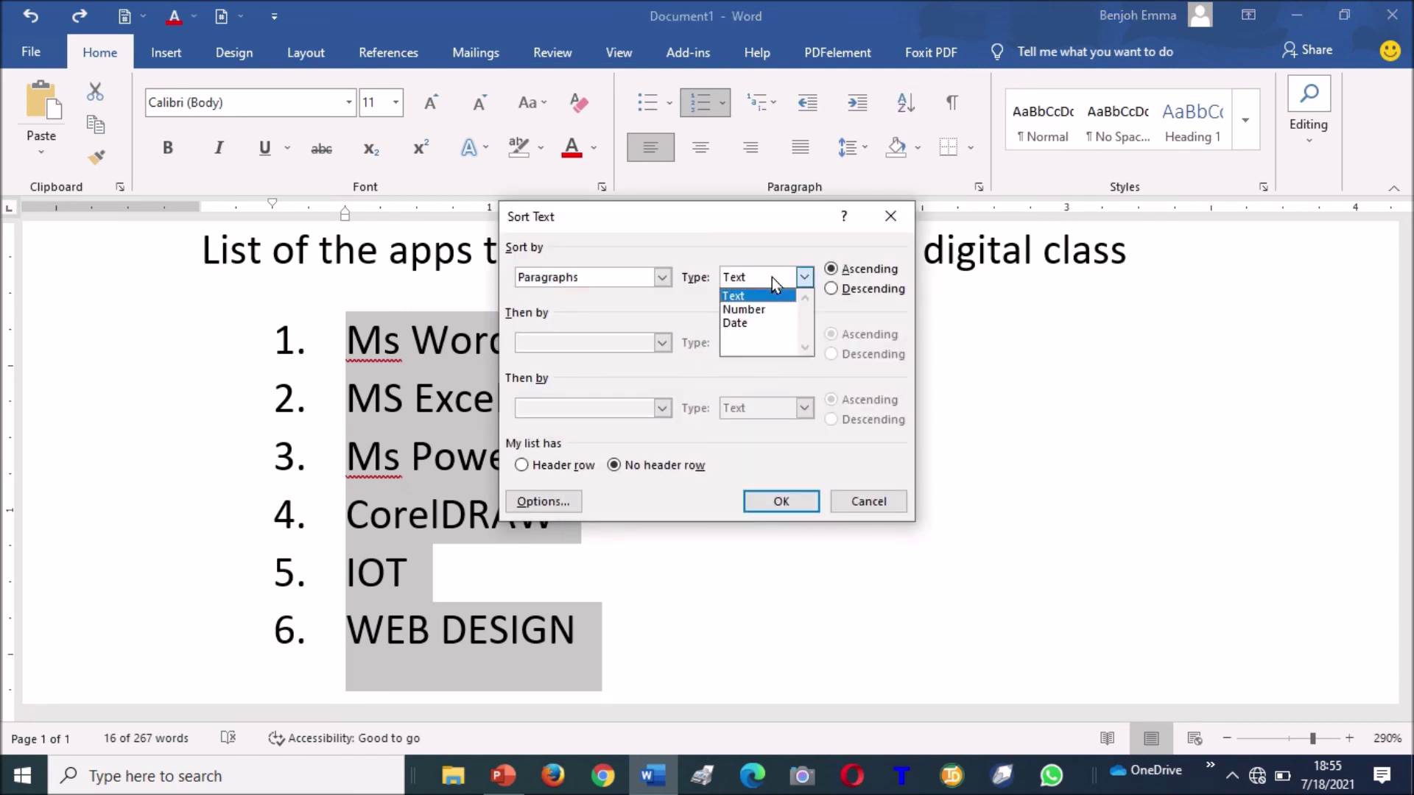
{"action": "left_click", "coordinate": [769, 296]}
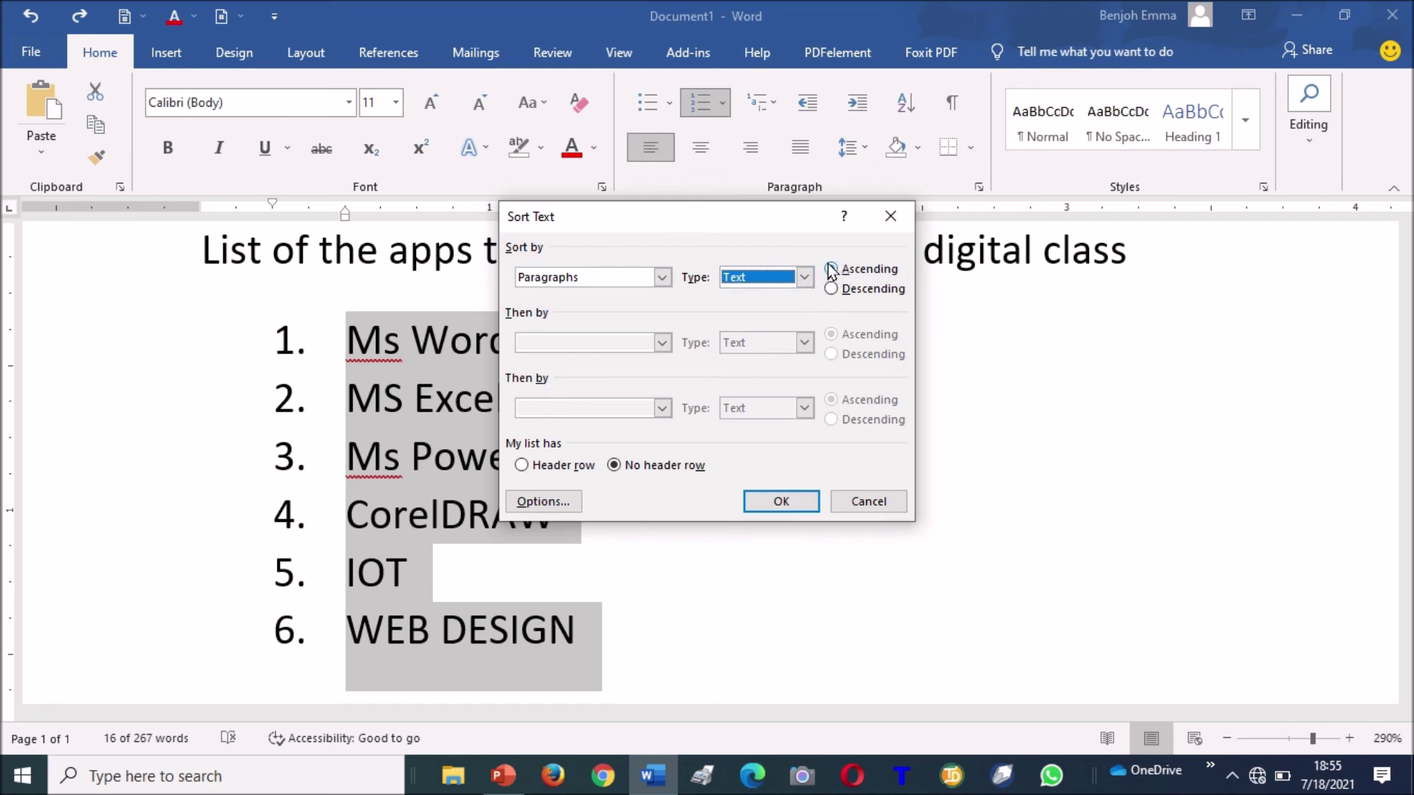
{"action": "left_click", "coordinate": [784, 499]}
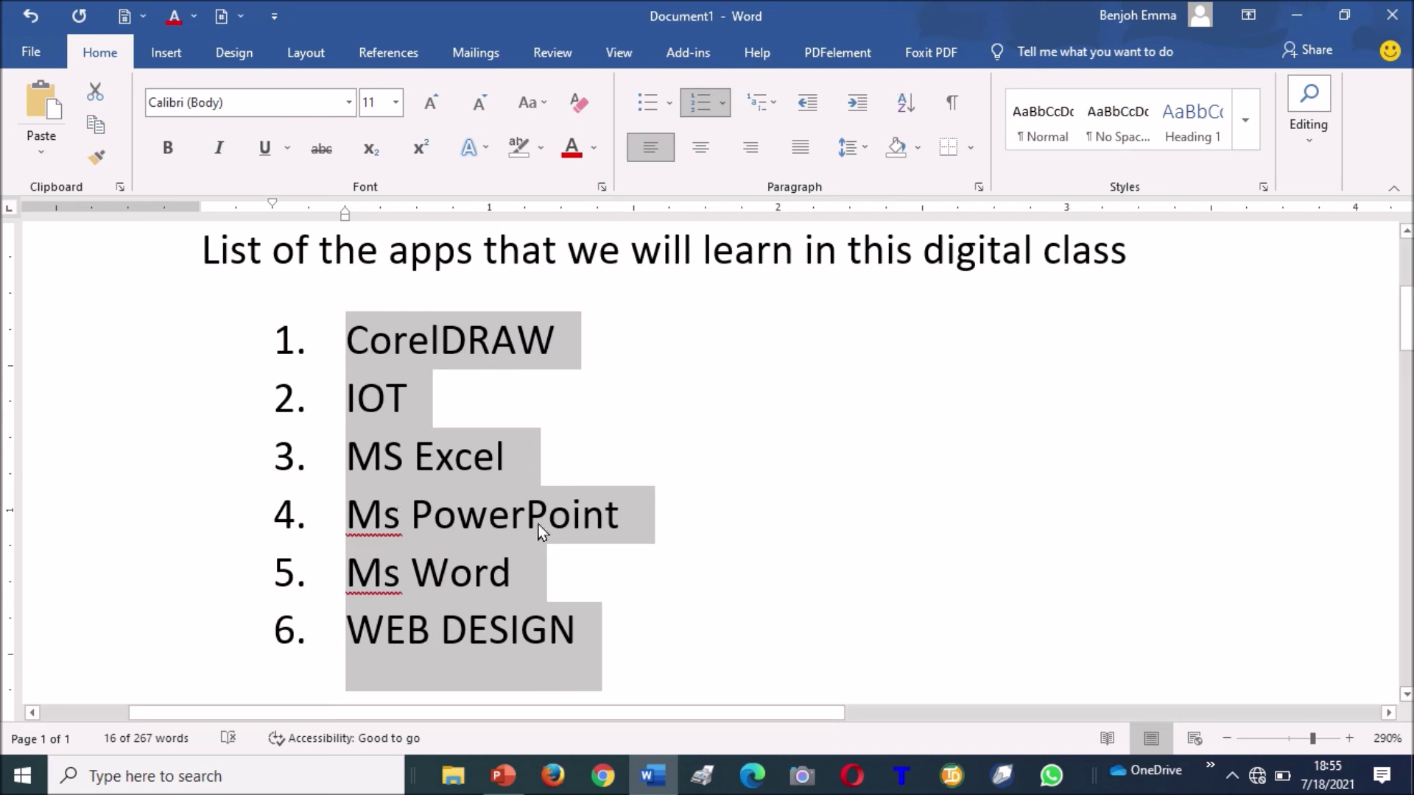
Re-sort the list descending so WEB DESIGN is first and CorelDRAW last.
{"action": "left_click", "coordinate": [906, 102]}
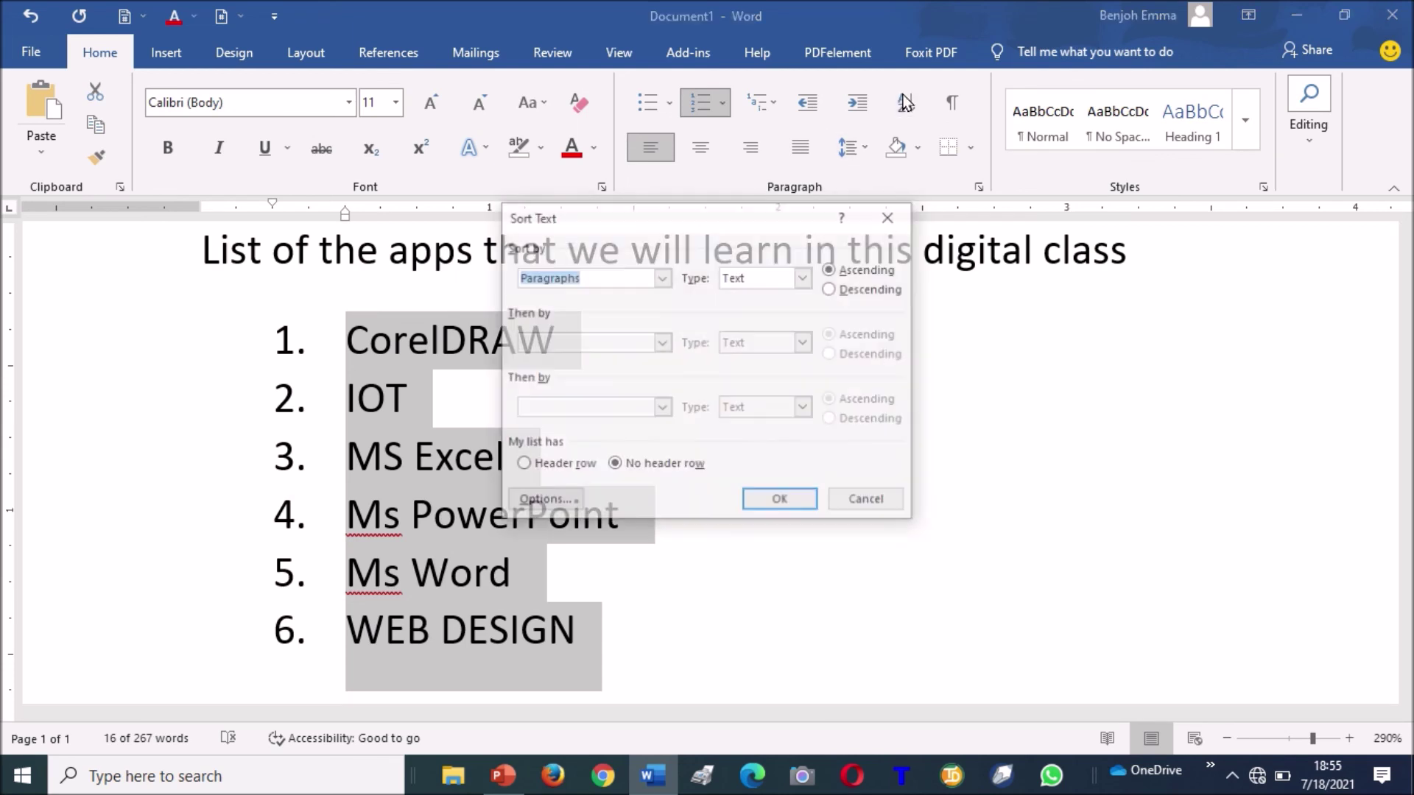
{"action": "left_click", "coordinate": [833, 290]}
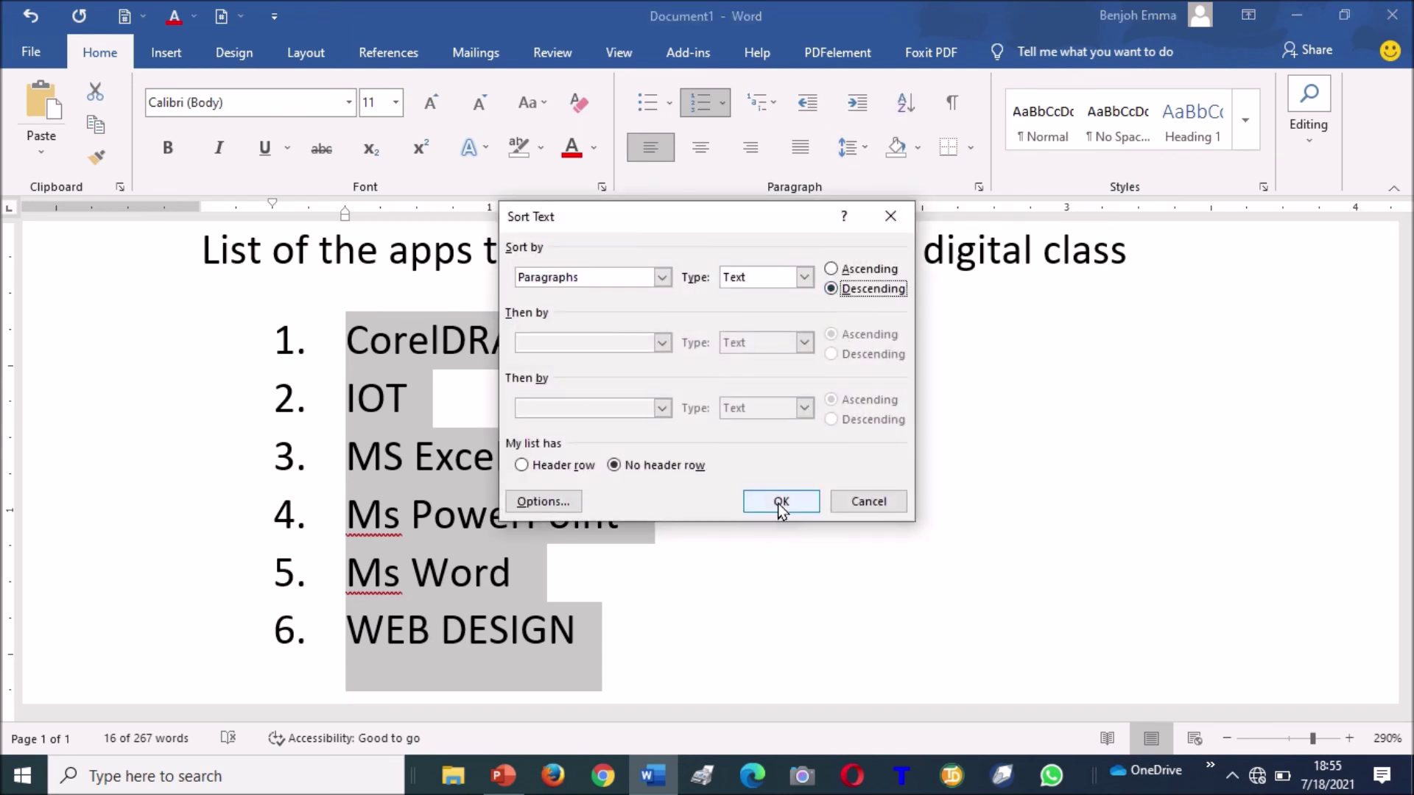
{"action": "left_click", "coordinate": [780, 503]}
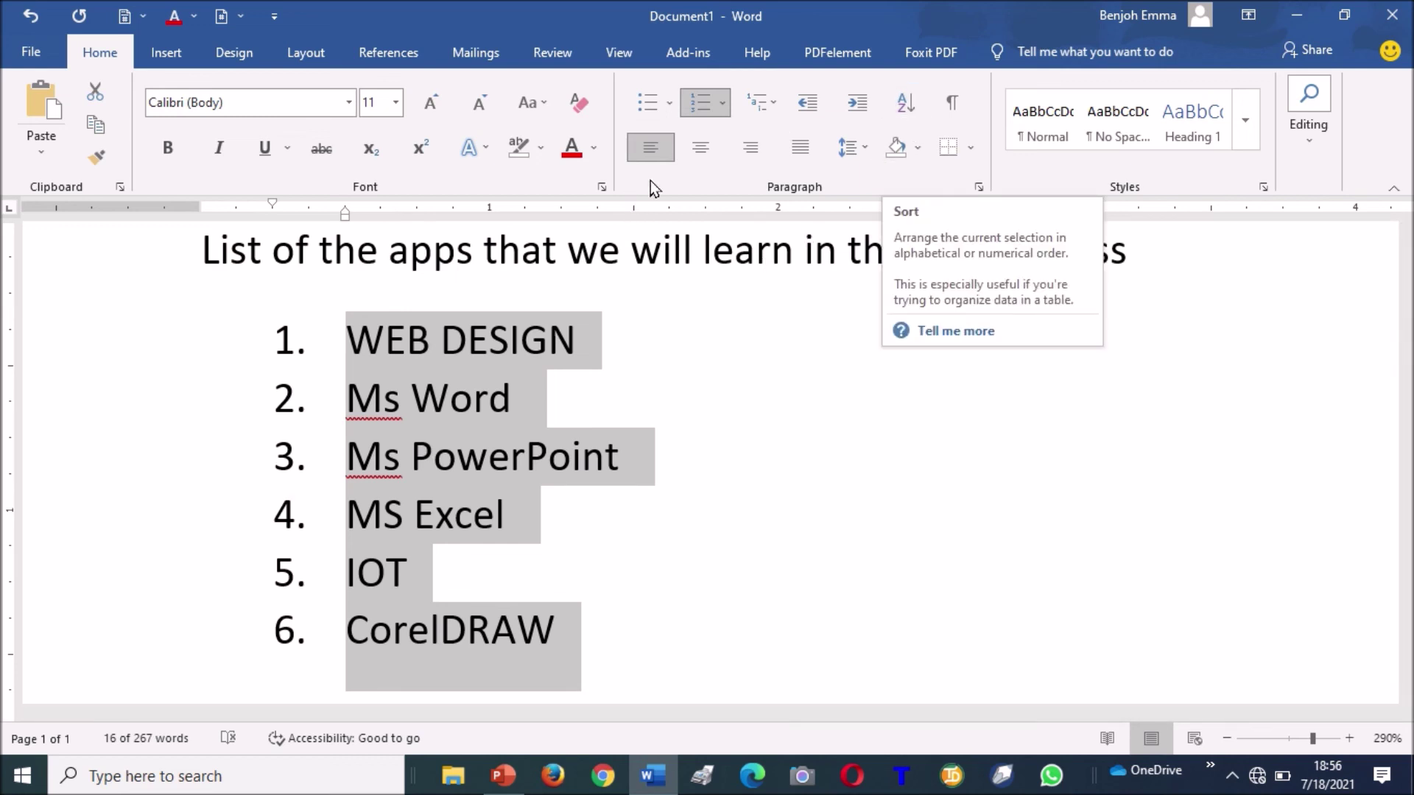
{"action": "key", "text": "Up"}
{"action": "key", "text": "Left"}
{"action": "key", "text": "Left"}
{"action": "key", "text": "Left"}
{"action": "key", "text": "Left"}
{"action": "key", "text": "Left"}
{"action": "key", "text": "Left"}
{"action": "key", "text": "Left"}
{"action": "key", "text": "Left"}
{"action": "key", "text": "Left"}
{"action": "key", "text": "Left"}
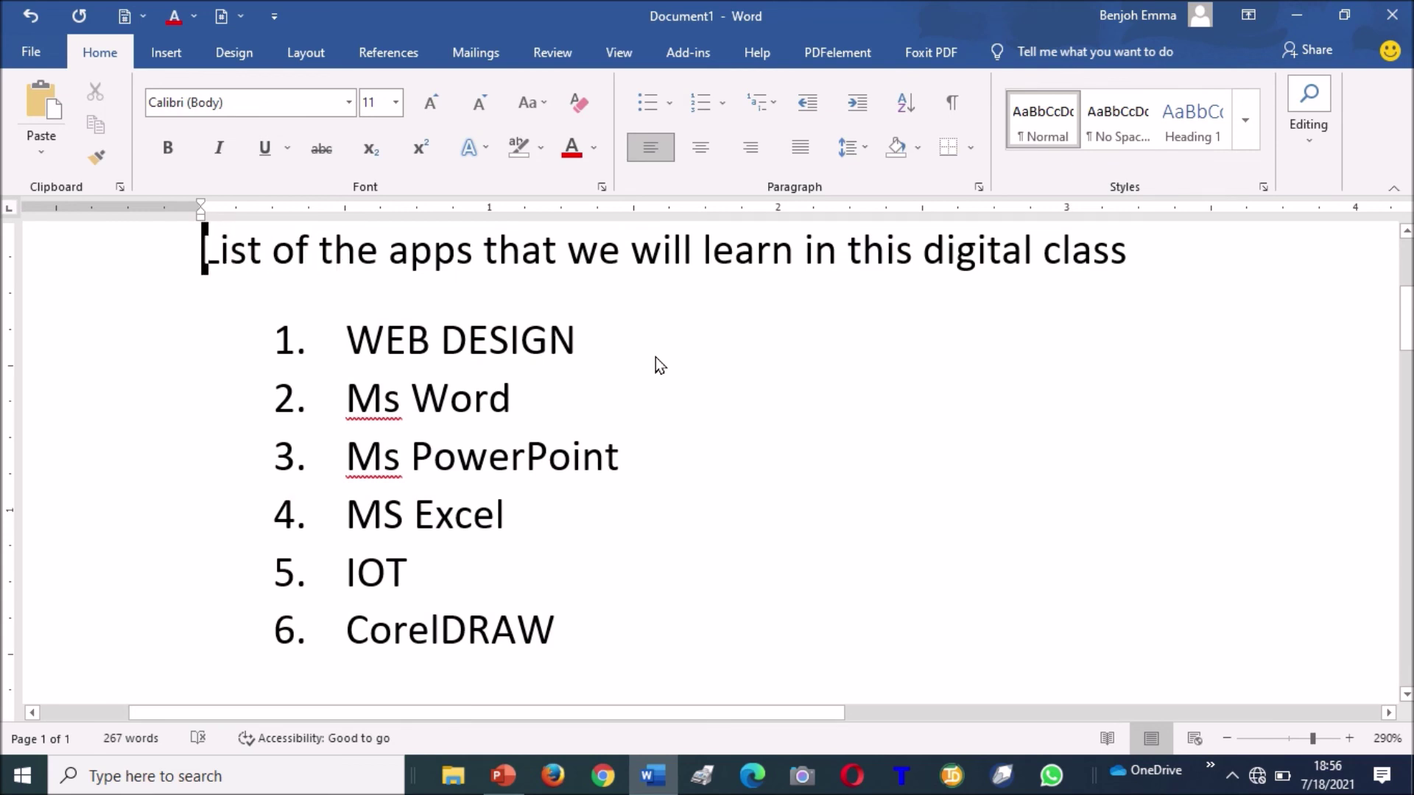
Center the title line 'List of the apps that we will learn in this digital class'.
{"action": "key", "text": "shift+Down"}
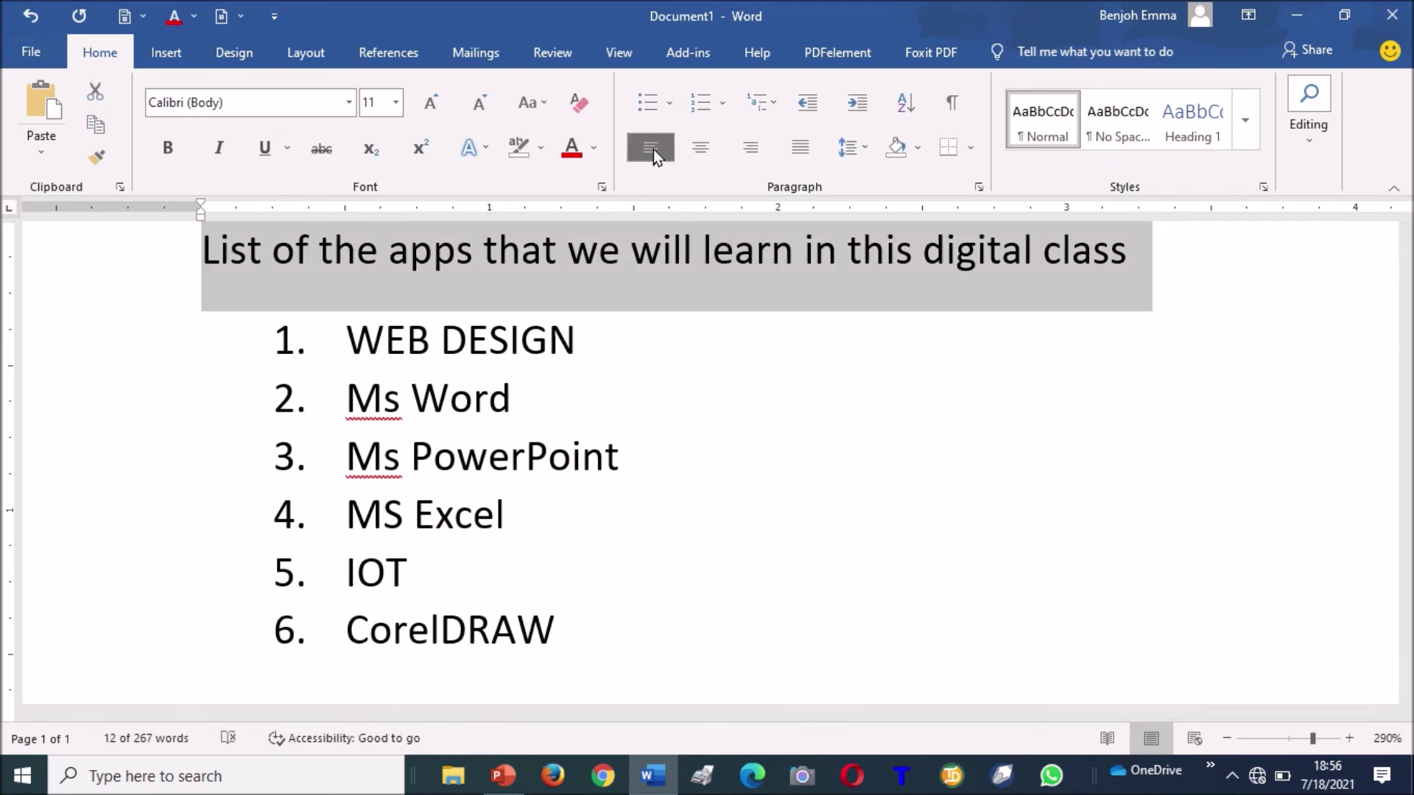
{"action": "left_click", "coordinate": [711, 149]}
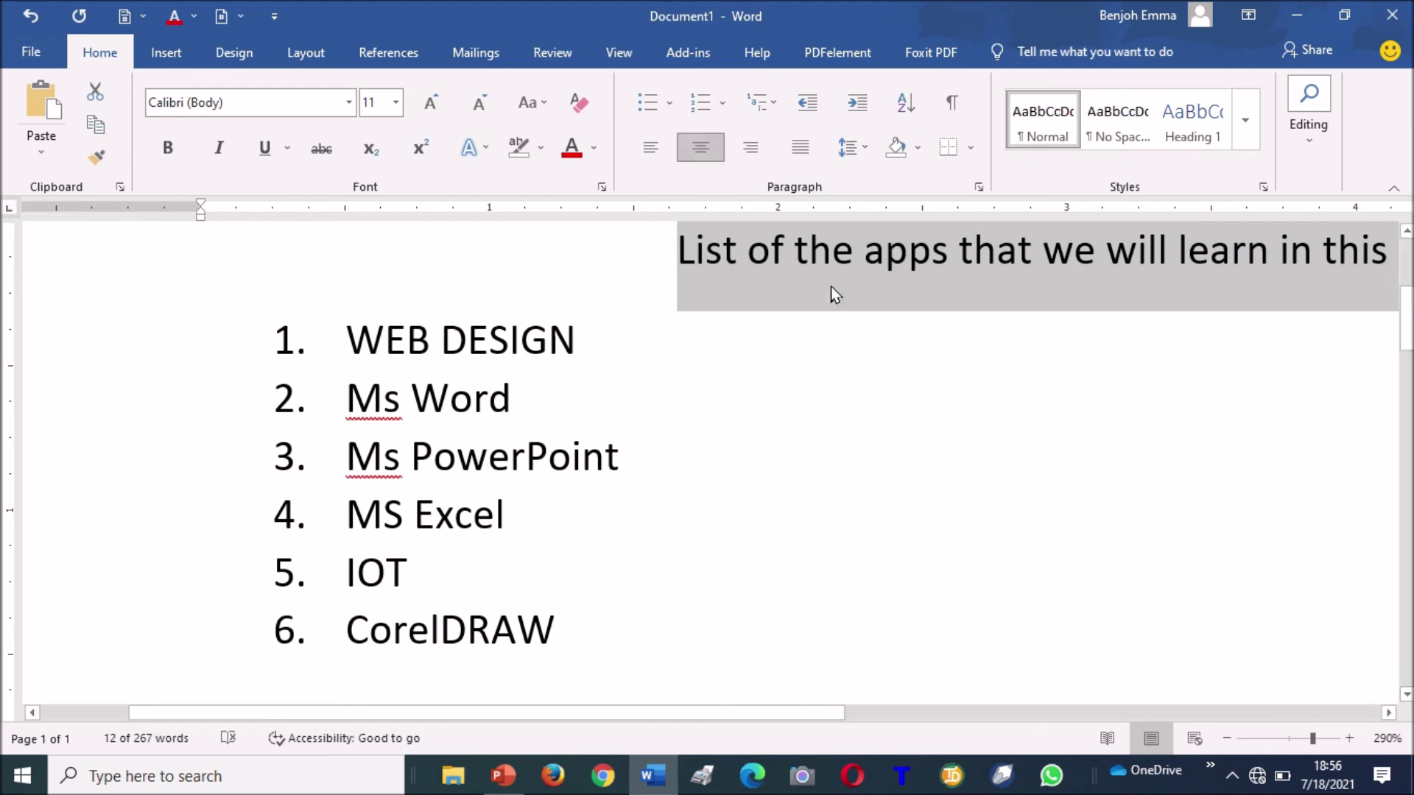
{"action": "left_click", "coordinate": [1227, 739]}
{"action": "left_click", "coordinate": [1227, 739]}
{"action": "left_click", "coordinate": [1227, 739]}
{"action": "left_click", "coordinate": [1227, 738]}
{"action": "left_click", "coordinate": [1227, 738]}
{"action": "left_click", "coordinate": [1228, 739]}
{"action": "left_click", "coordinate": [1227, 739]}
{"action": "left_click", "coordinate": [1227, 738]}
{"action": "left_click", "coordinate": [1227, 739]}
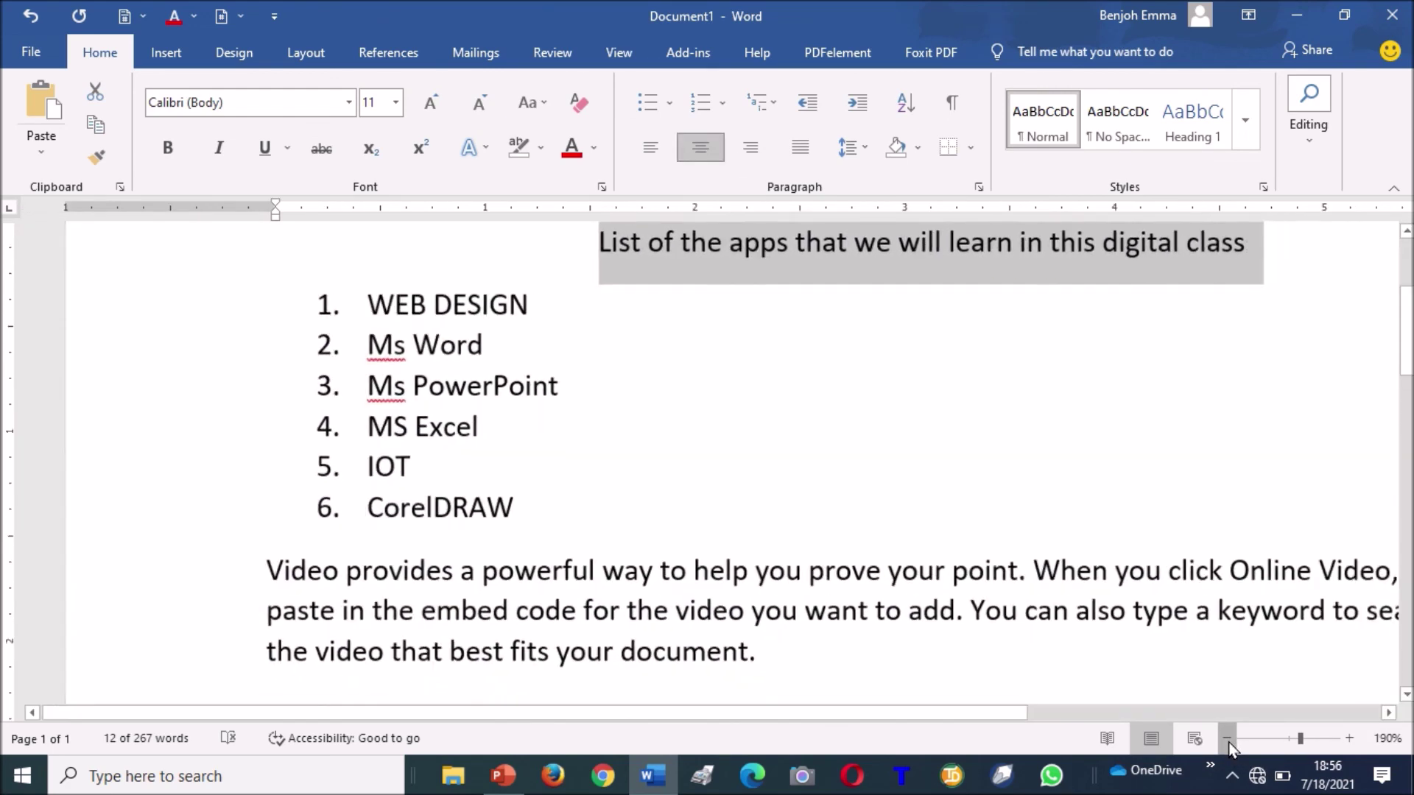
{"action": "left_click", "coordinate": [1227, 739]}
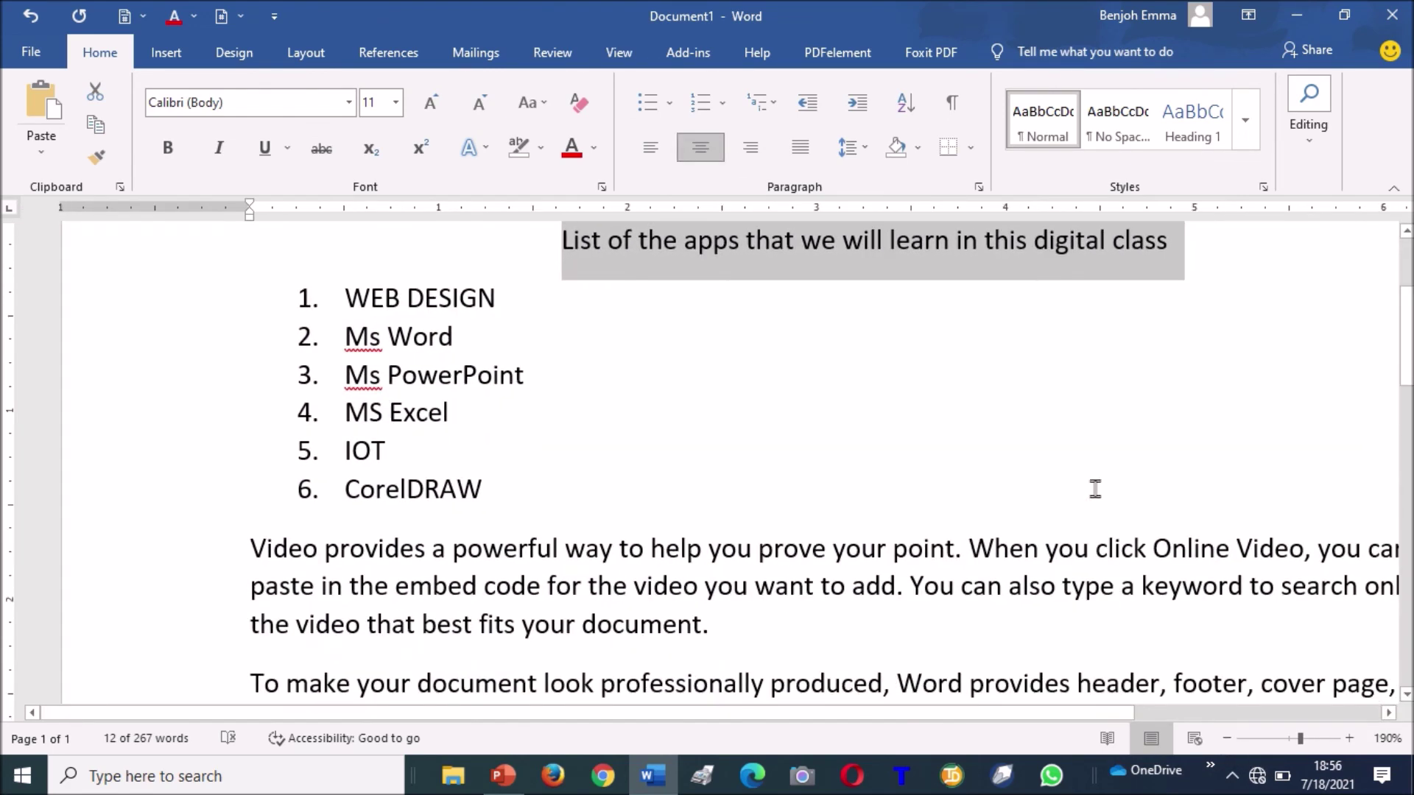
Right-align the title and zoom out to 160% to fit the page width.
{"action": "left_click", "coordinate": [761, 145]}
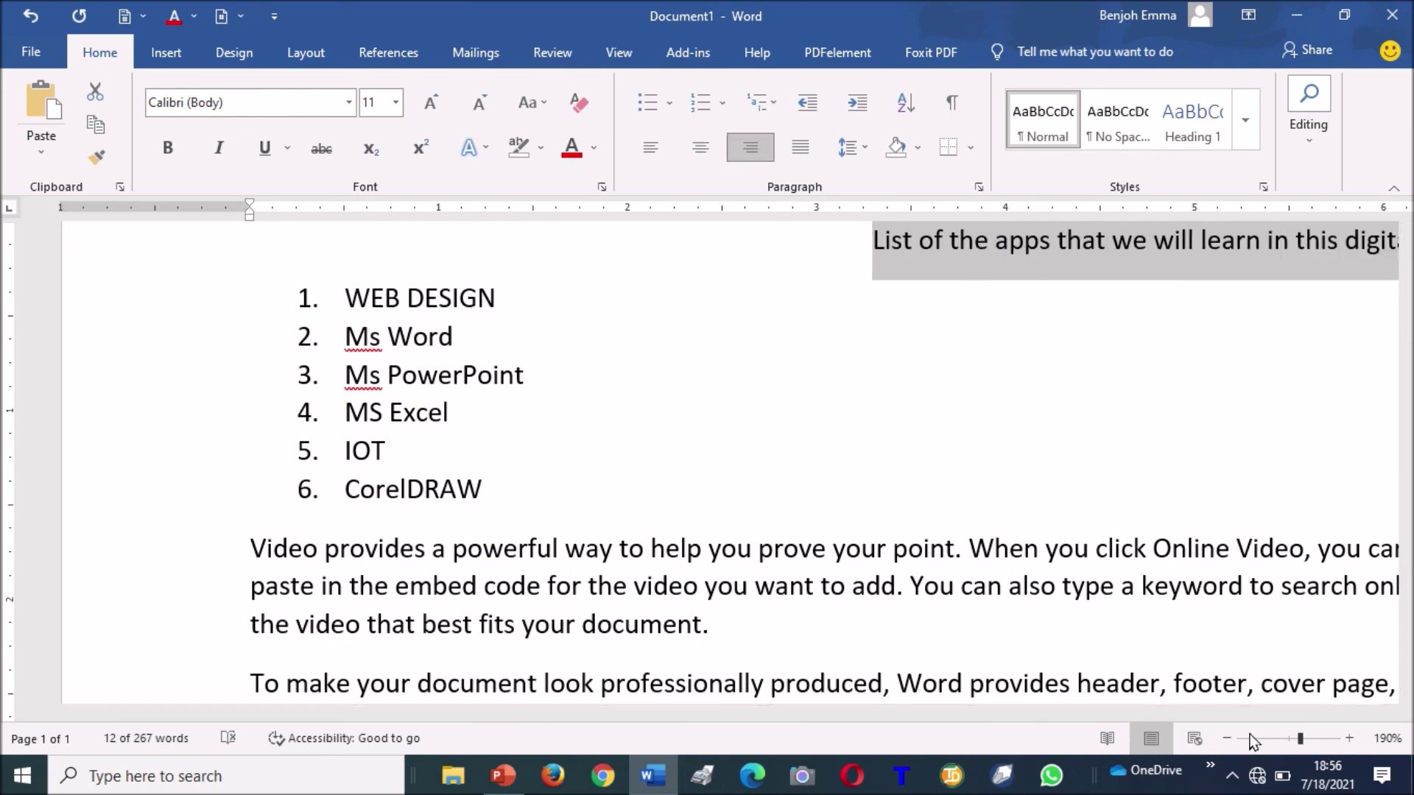
{"action": "left_click", "coordinate": [1227, 739]}
{"action": "left_click", "coordinate": [1227, 739]}
{"action": "left_click", "coordinate": [1227, 738]}
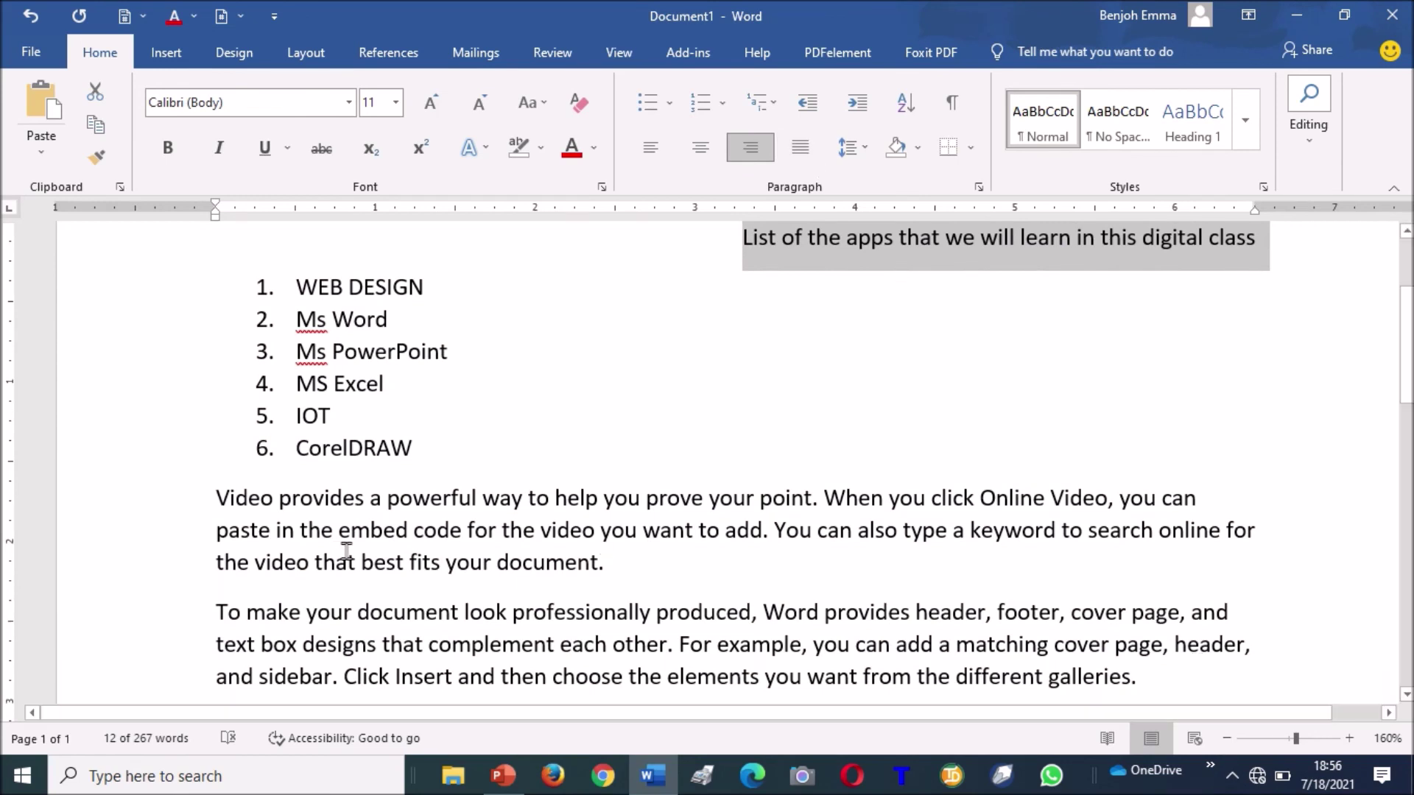
Justify the 'Video provides…' paragraph and set its line spacing to 1.5.
{"action": "double_click", "coordinate": [178, 506]}
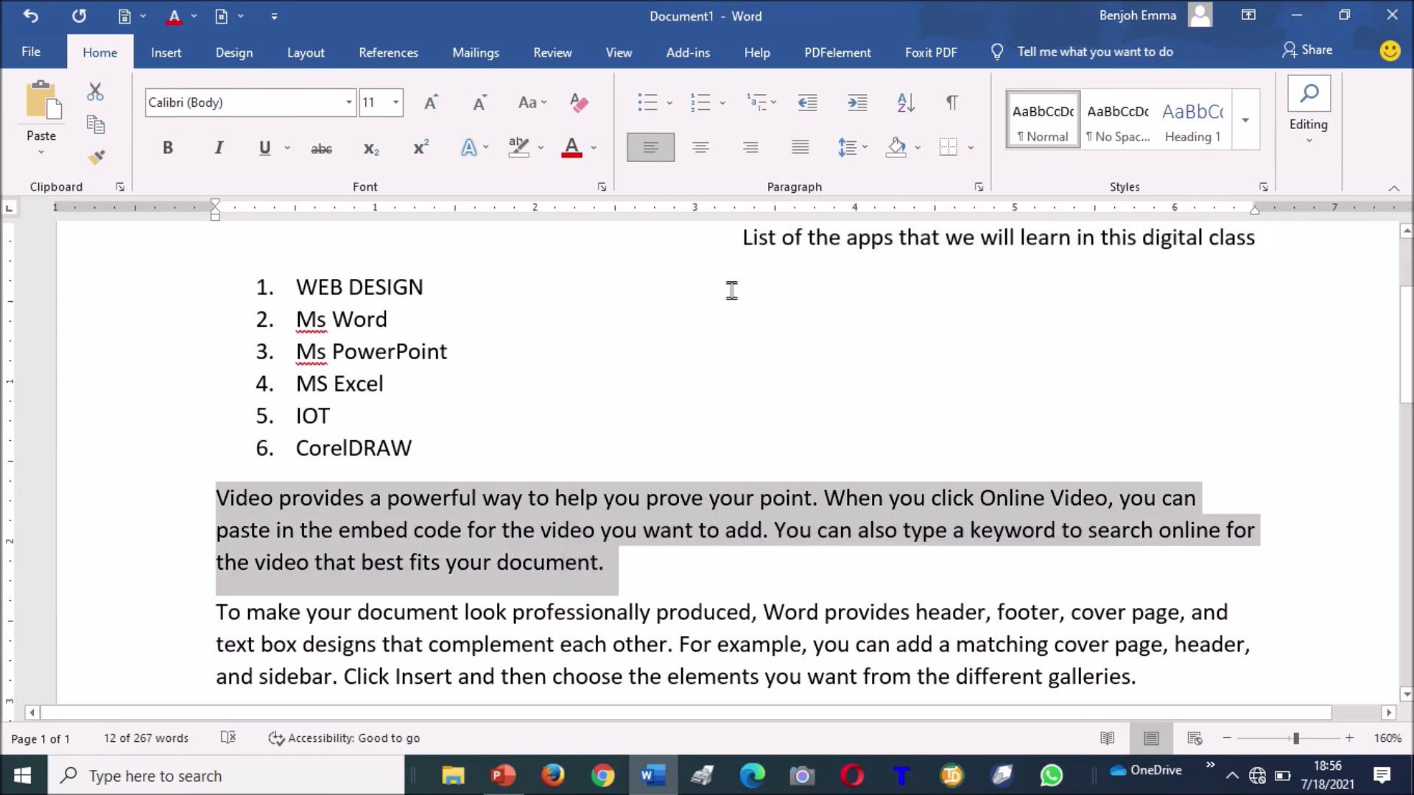
{"action": "left_click", "coordinate": [795, 162]}
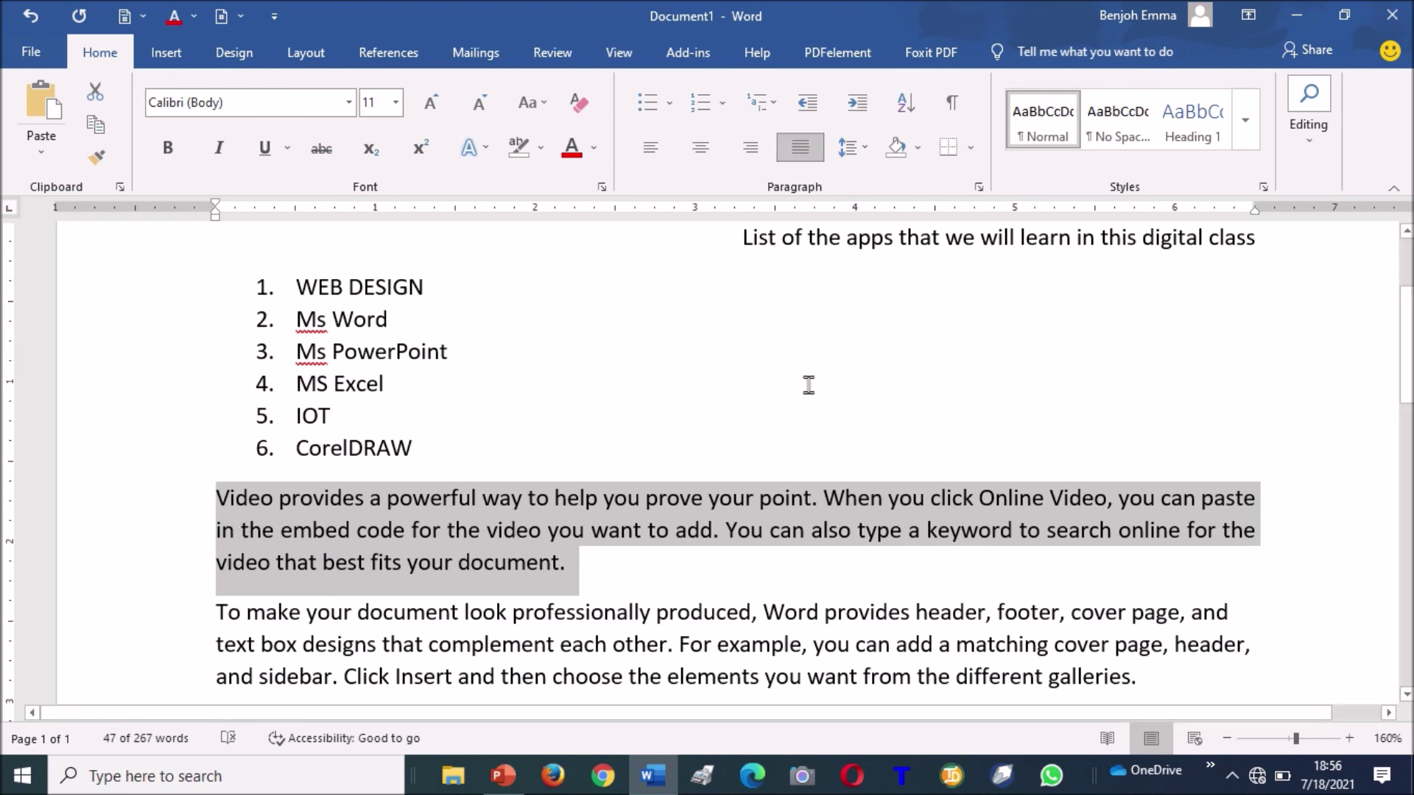
{"action": "left_click", "coordinate": [866, 149]}
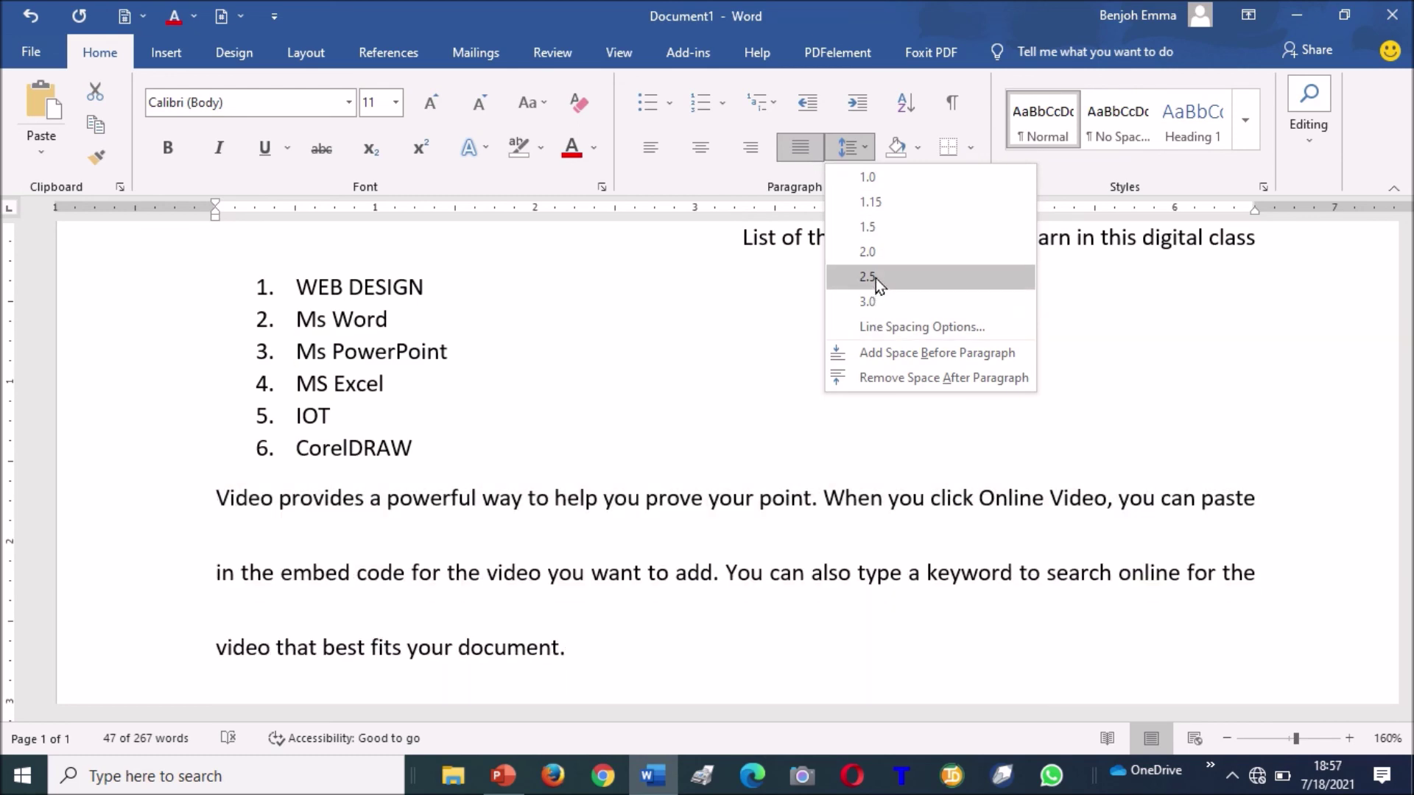
{"action": "left_click", "coordinate": [881, 227]}
{"action": "left_click", "coordinate": [932, 501]}
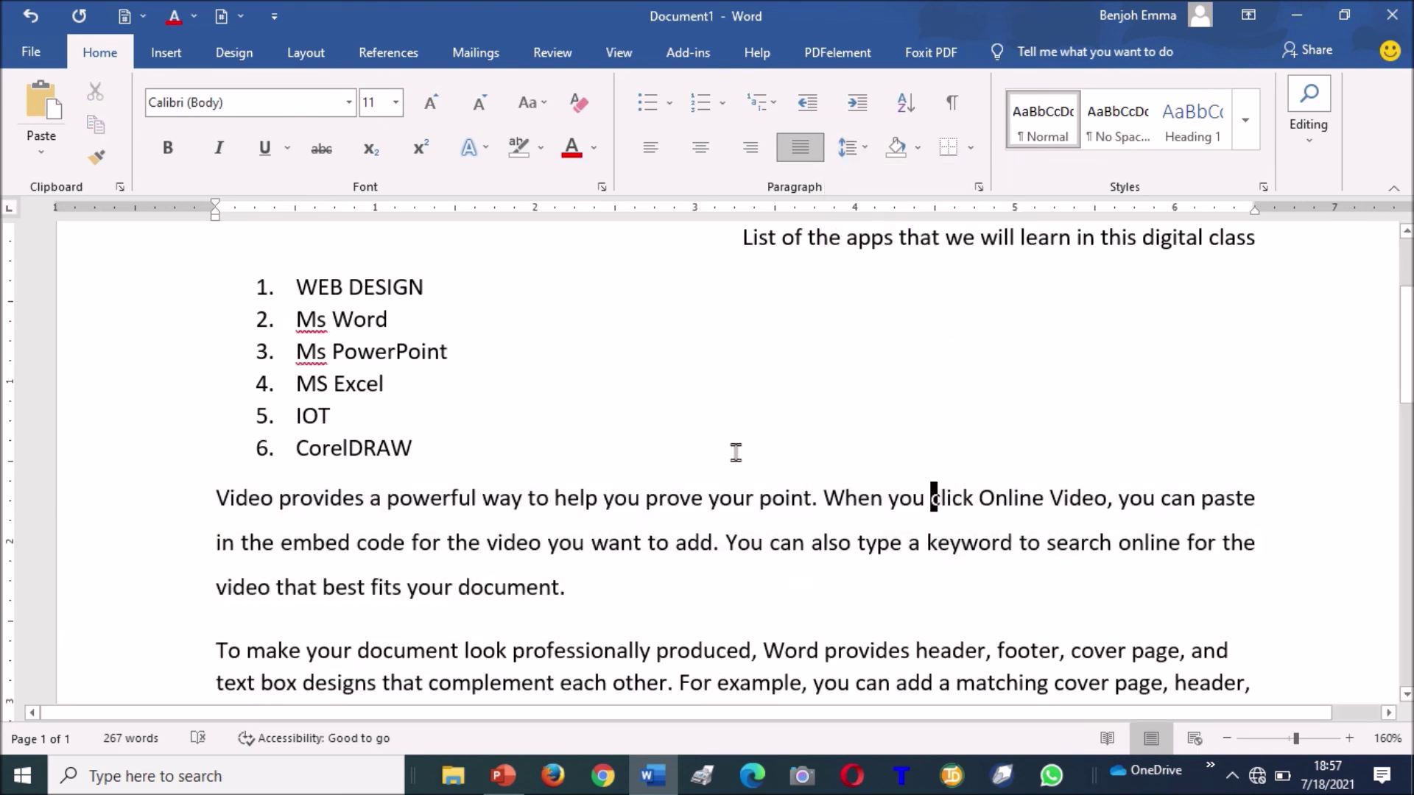
{"action": "double_click", "coordinate": [183, 505]}
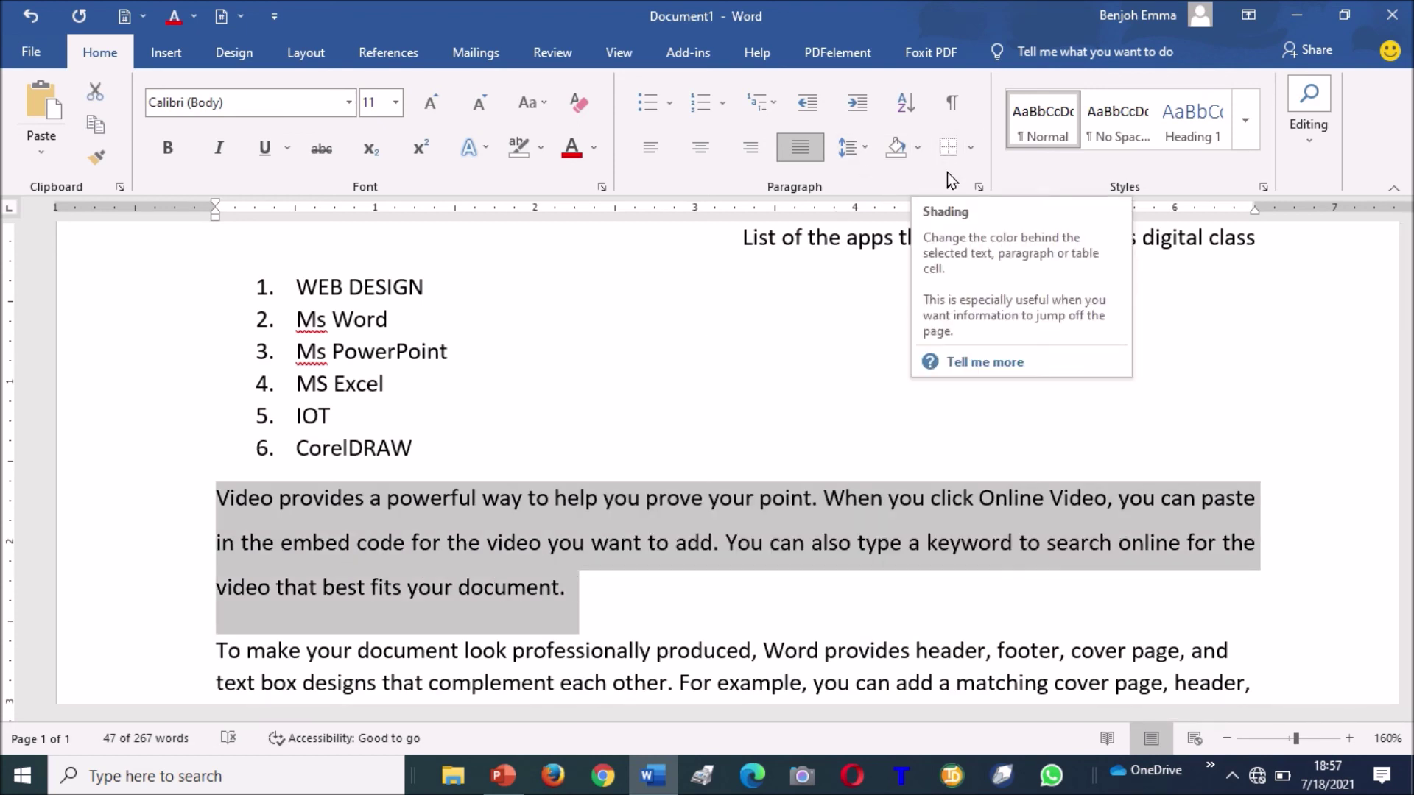
Shade the selected 'Video provides…' paragraph with a light orange theme colour.
{"action": "left_click", "coordinate": [918, 148]}
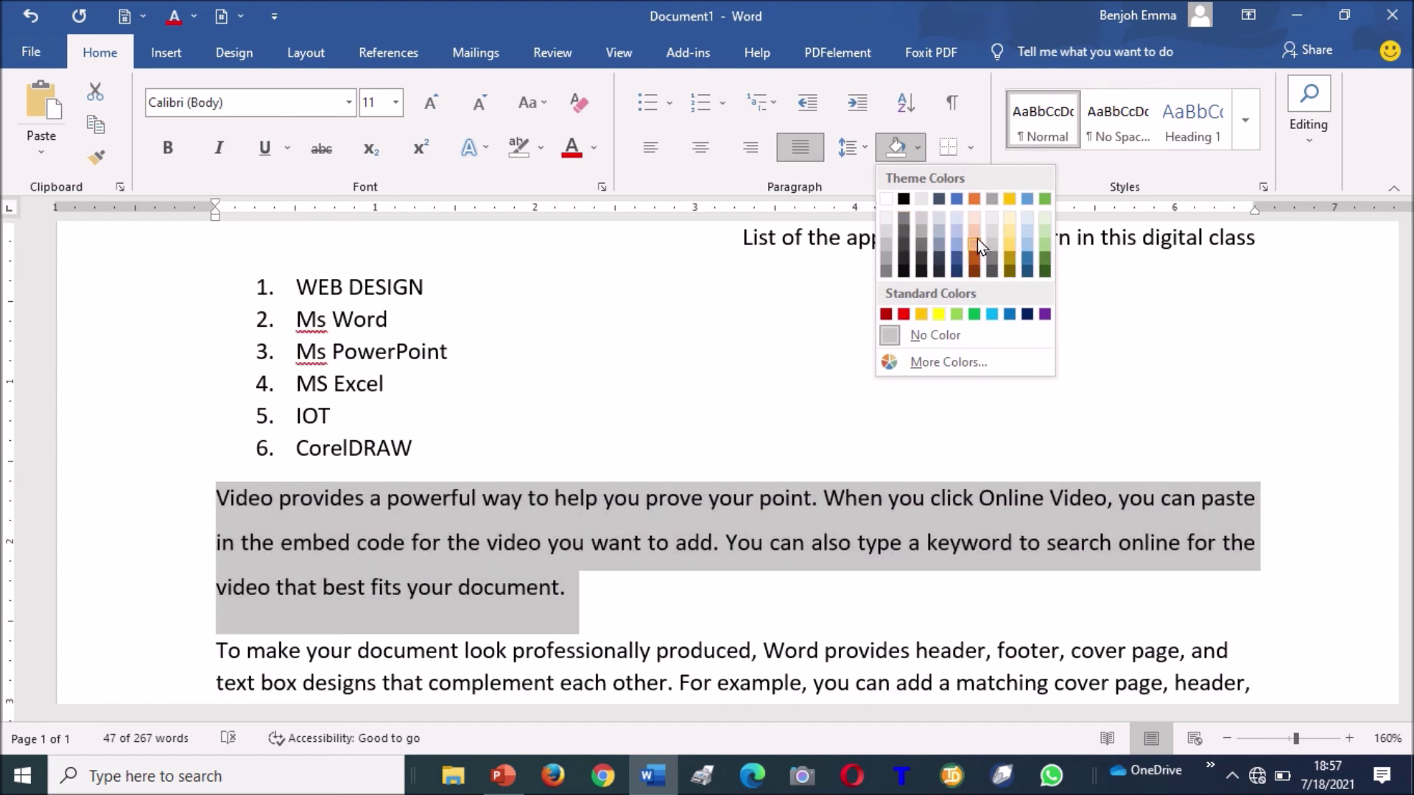
{"action": "left_click", "coordinate": [973, 229]}
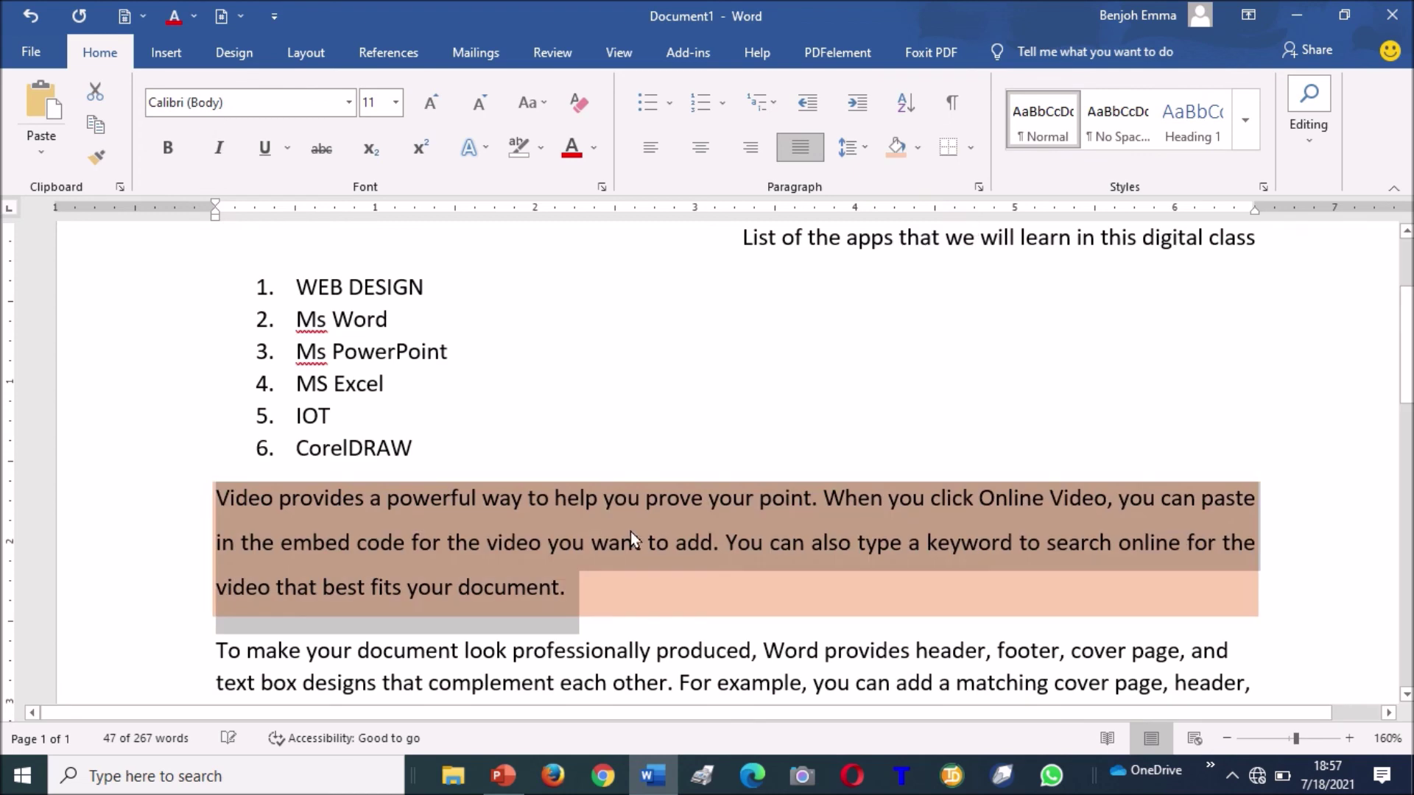
{"action": "left_click", "coordinate": [780, 551]}
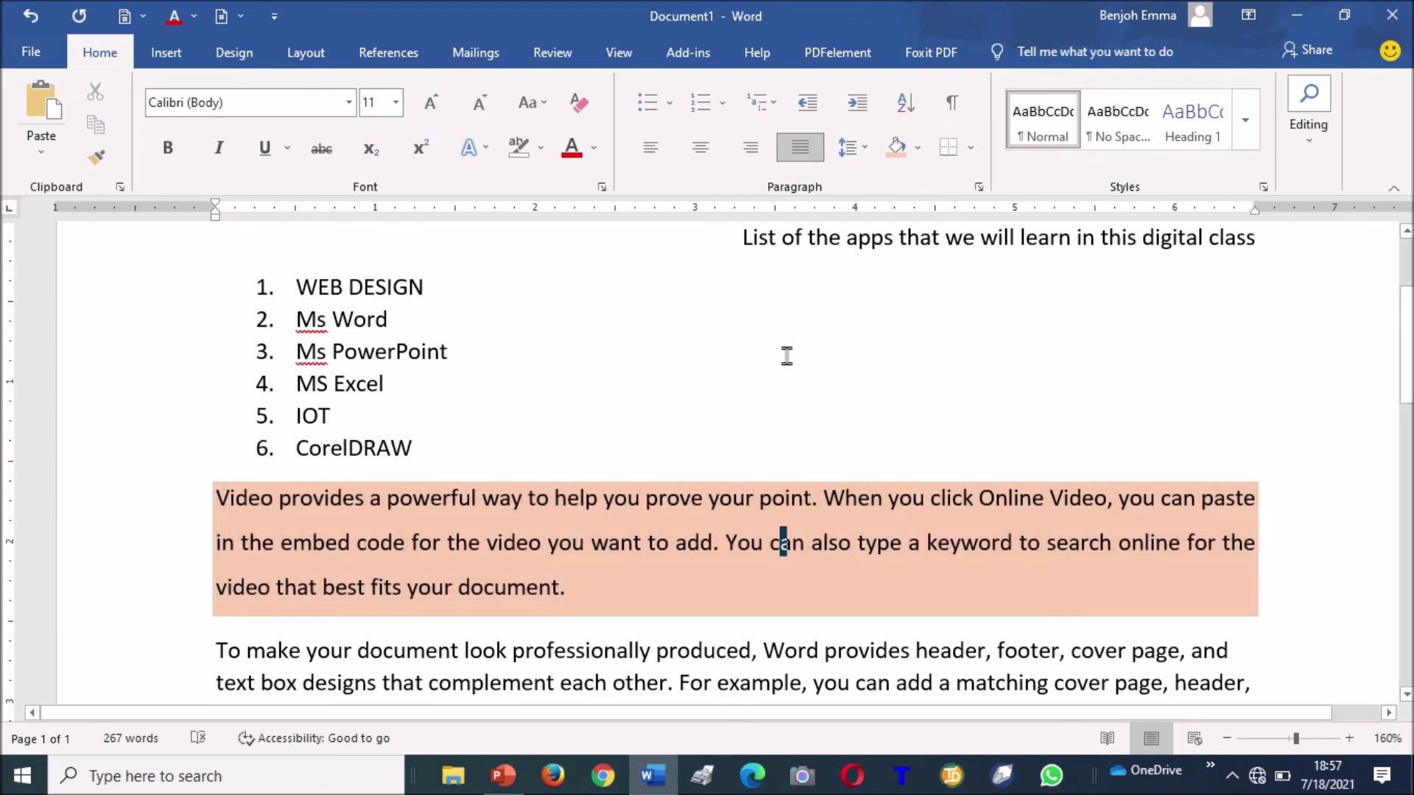
{"action": "key", "text": "Down"}
{"action": "key", "text": "Down"}
{"action": "key", "text": "Up"}
{"action": "key", "text": "Up"}
{"action": "key", "text": "Up"}
{"action": "key", "text": "Up"}
{"action": "key", "text": "Up"}
{"action": "key", "text": "Up"}
{"action": "key", "text": "Up"}
{"action": "key", "text": "Up"}
{"action": "key", "text": "Up"}
{"action": "key", "text": "Up"}
{"action": "key", "text": "Down"}
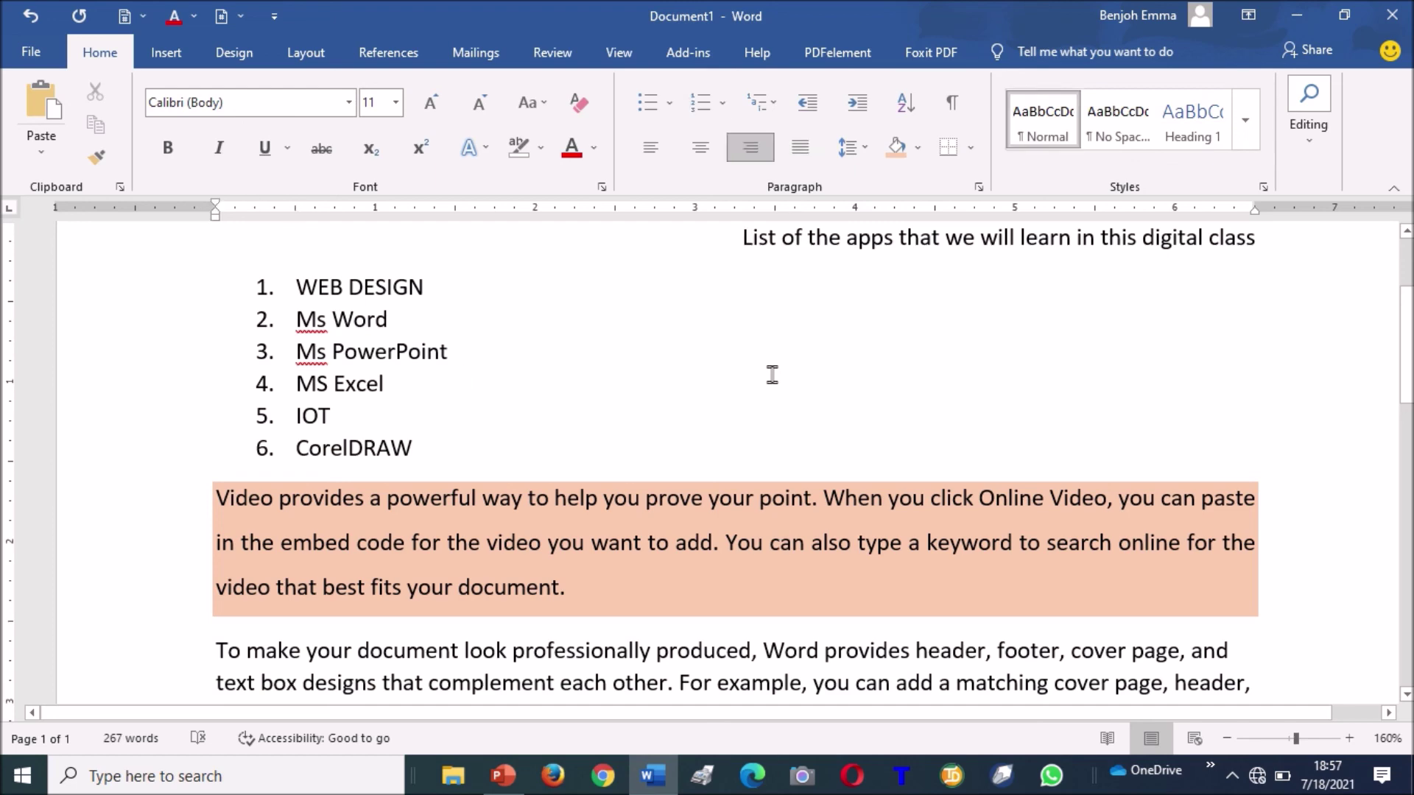
{"action": "key", "text": "Down"}
{"action": "key", "text": "Down"}
{"action": "key", "text": "Down"}
{"action": "key", "text": "Down"}
{"action": "key", "text": "Down"}
{"action": "key", "text": "Down"}
{"action": "key", "text": "Down"}
{"action": "key", "text": "Down"}
{"action": "key", "text": "Down"}
{"action": "key", "text": "Down"}
{"action": "key", "text": "Down"}
{"action": "key", "text": "Down"}
{"action": "key", "text": "Down"}
{"action": "key", "text": "Down"}
{"action": "key", "text": "Down"}
{"action": "key", "text": "Down"}
{"action": "key", "text": "Down"}
{"action": "key", "text": "Down"}
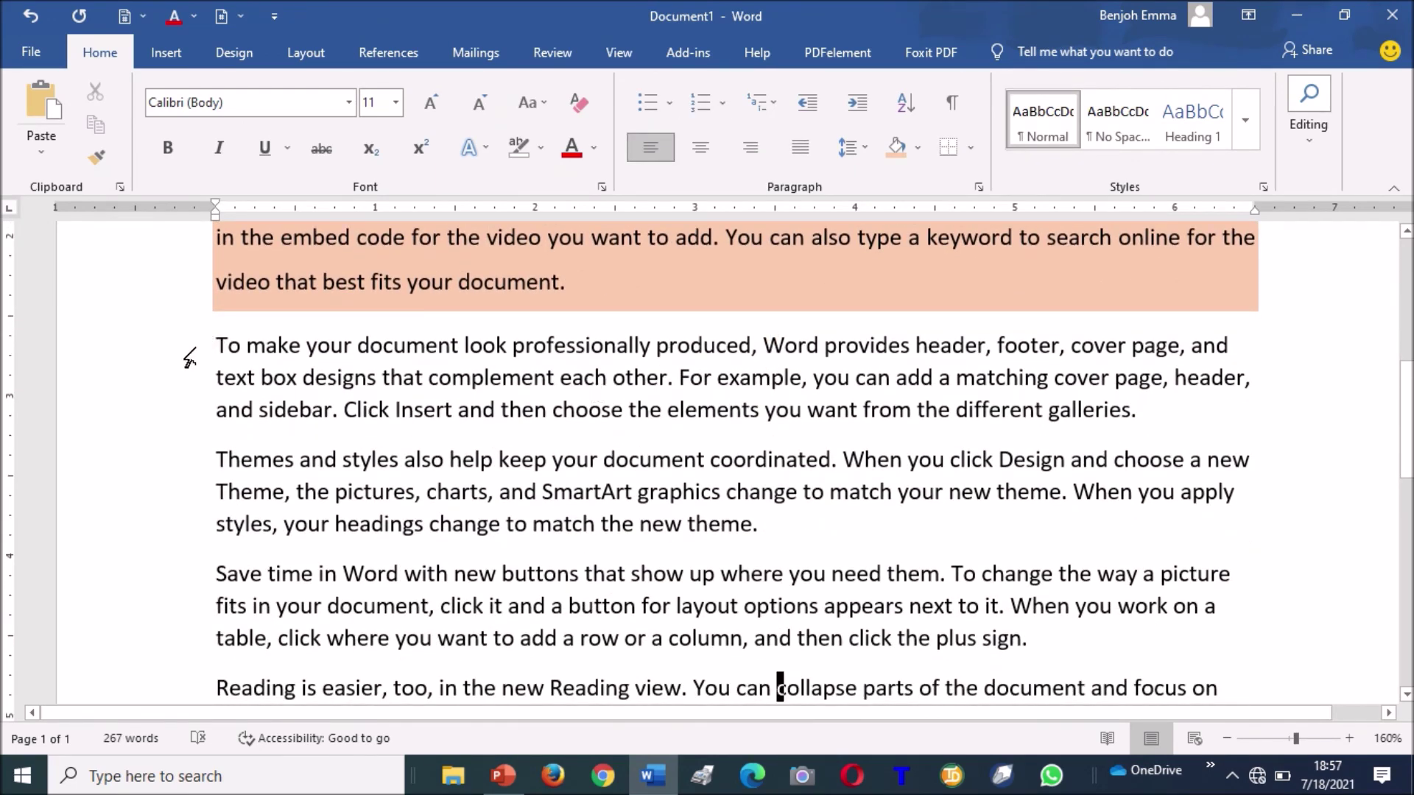
Select the 'To make your document look professionally produced…' paragraph and give it bottom and top borders.
{"action": "left_click_drag", "start_coordinate": [213, 345], "coordinate": [1226, 404]}
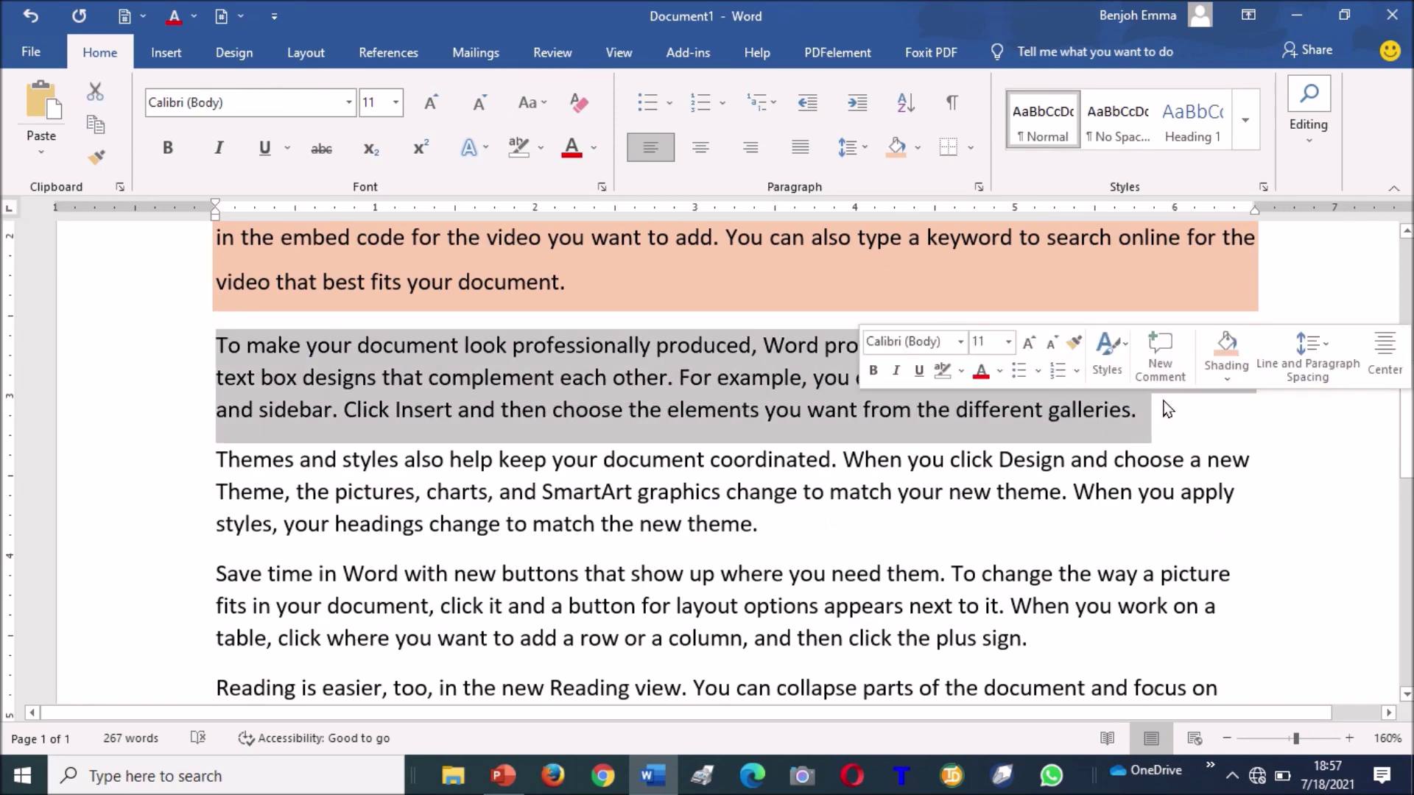
{"action": "left_click", "coordinate": [973, 148]}
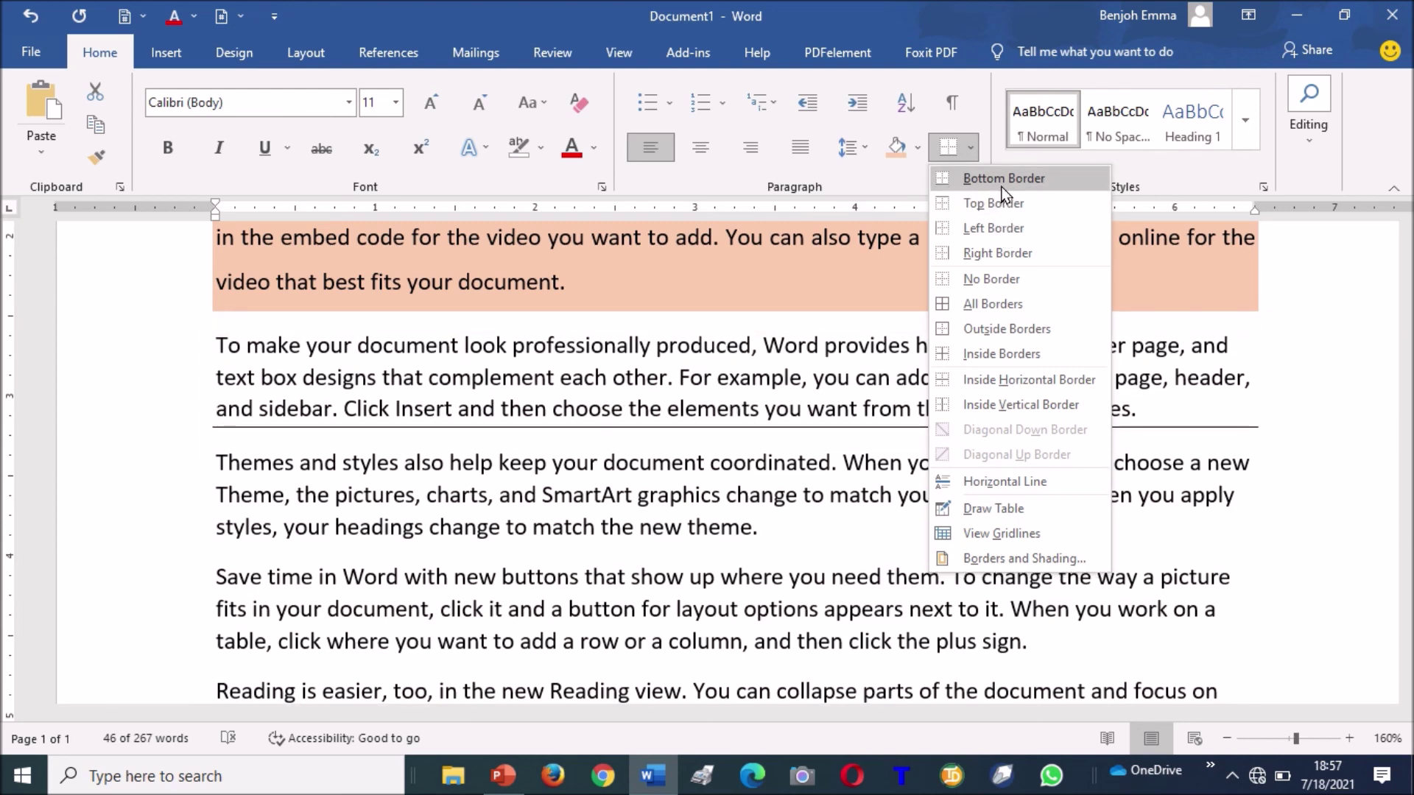
{"action": "left_click", "coordinate": [1001, 185]}
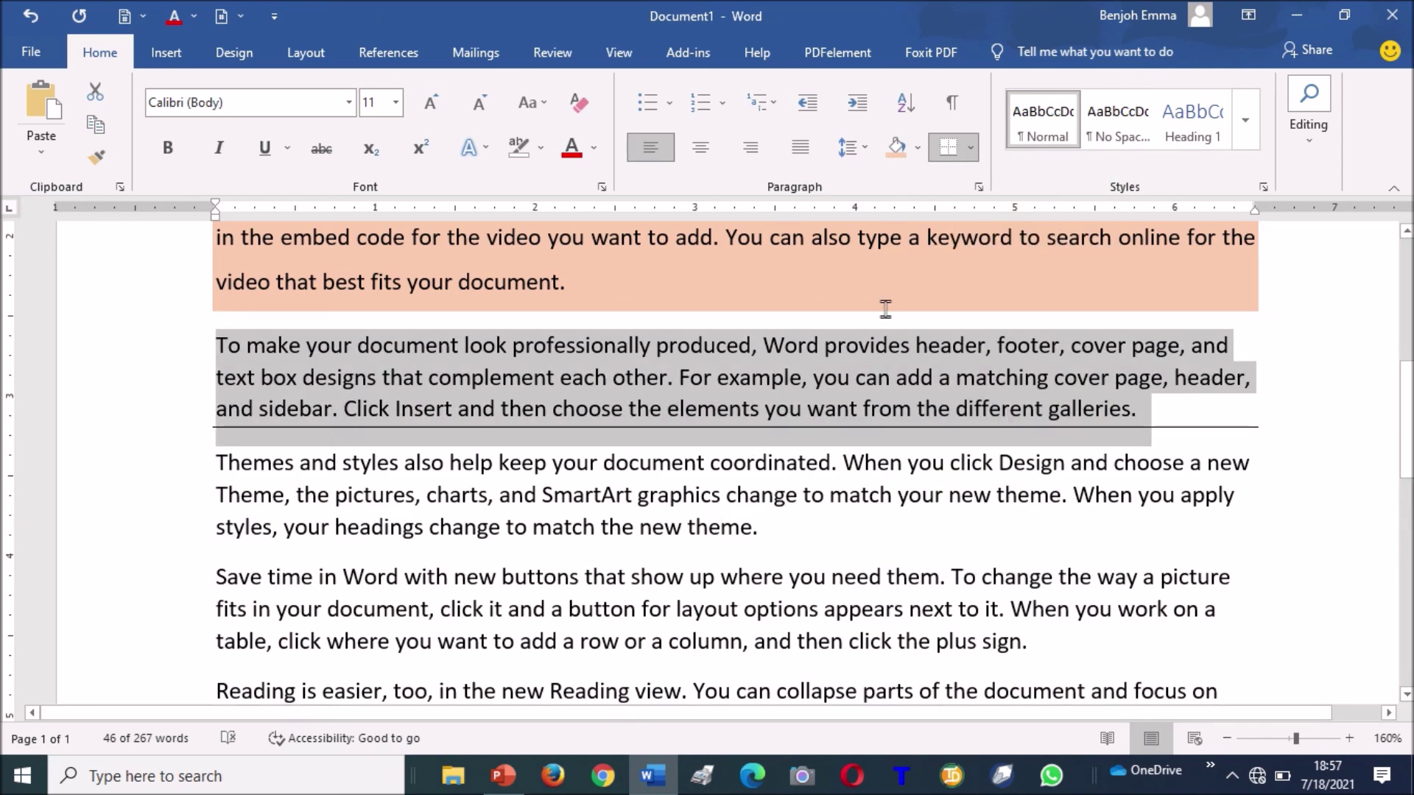
{"action": "left_click", "coordinate": [969, 151]}
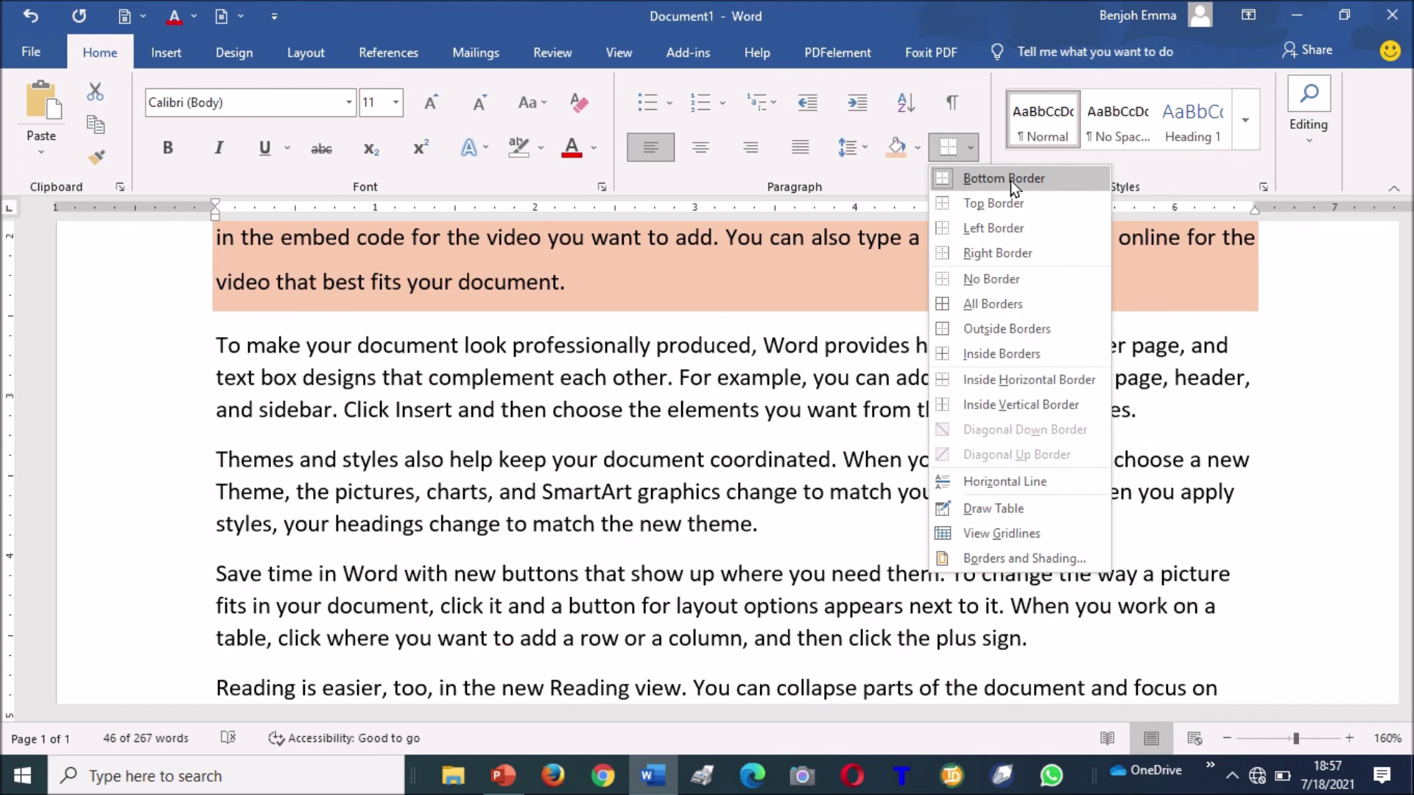
{"action": "left_click", "coordinate": [996, 204]}
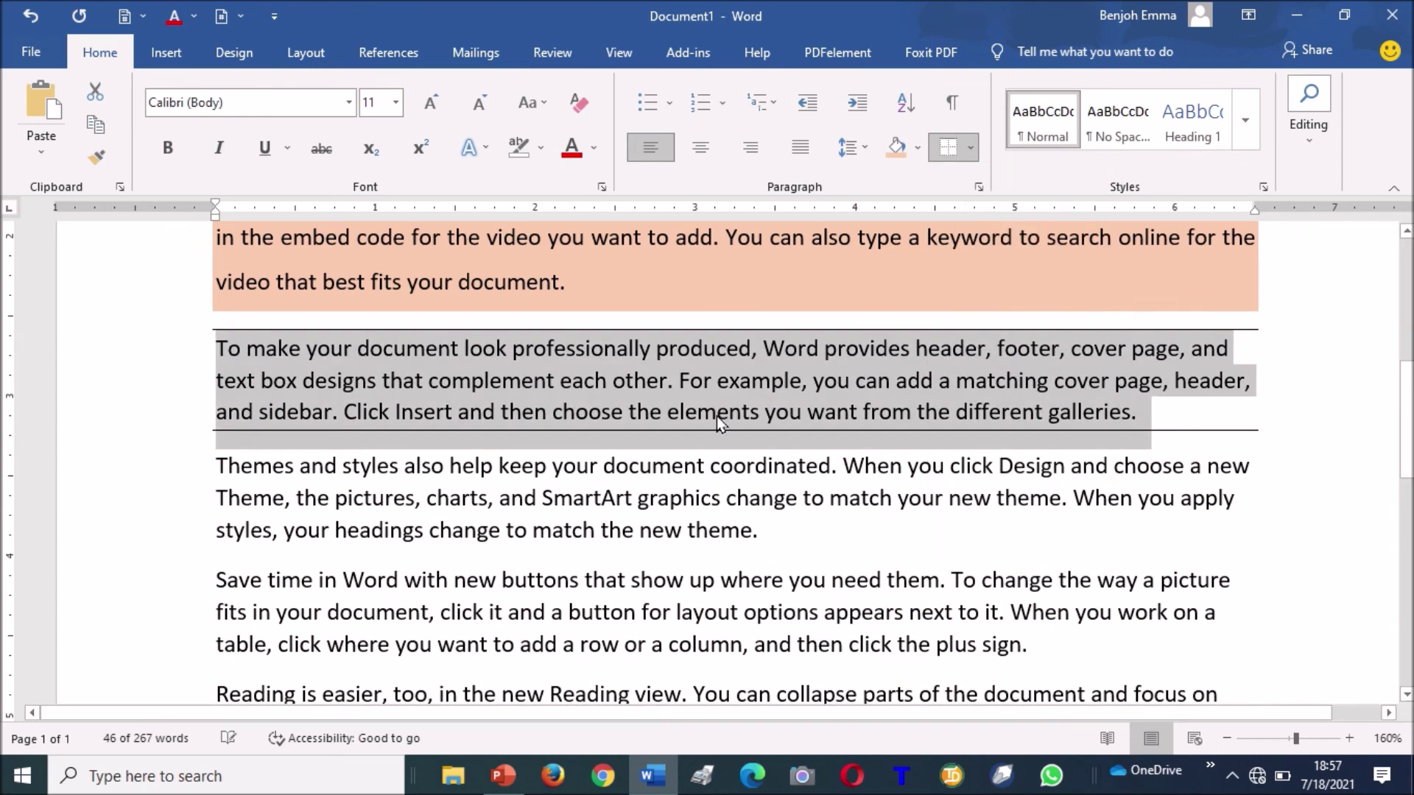
{"action": "left_click", "coordinate": [682, 475]}
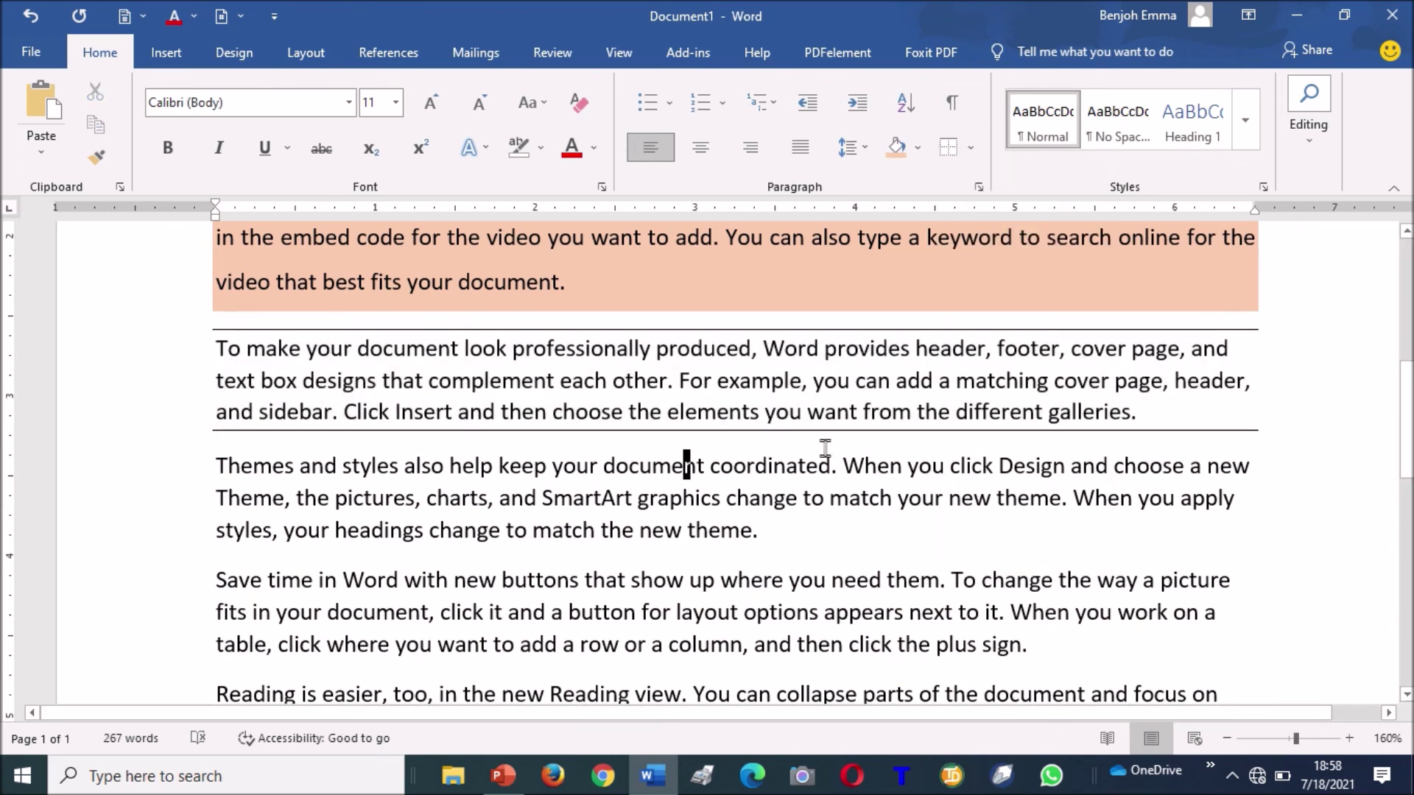
Center the 'List of the apps…' heading at the top and select it.
{"action": "key", "text": "ctrl+Home"}
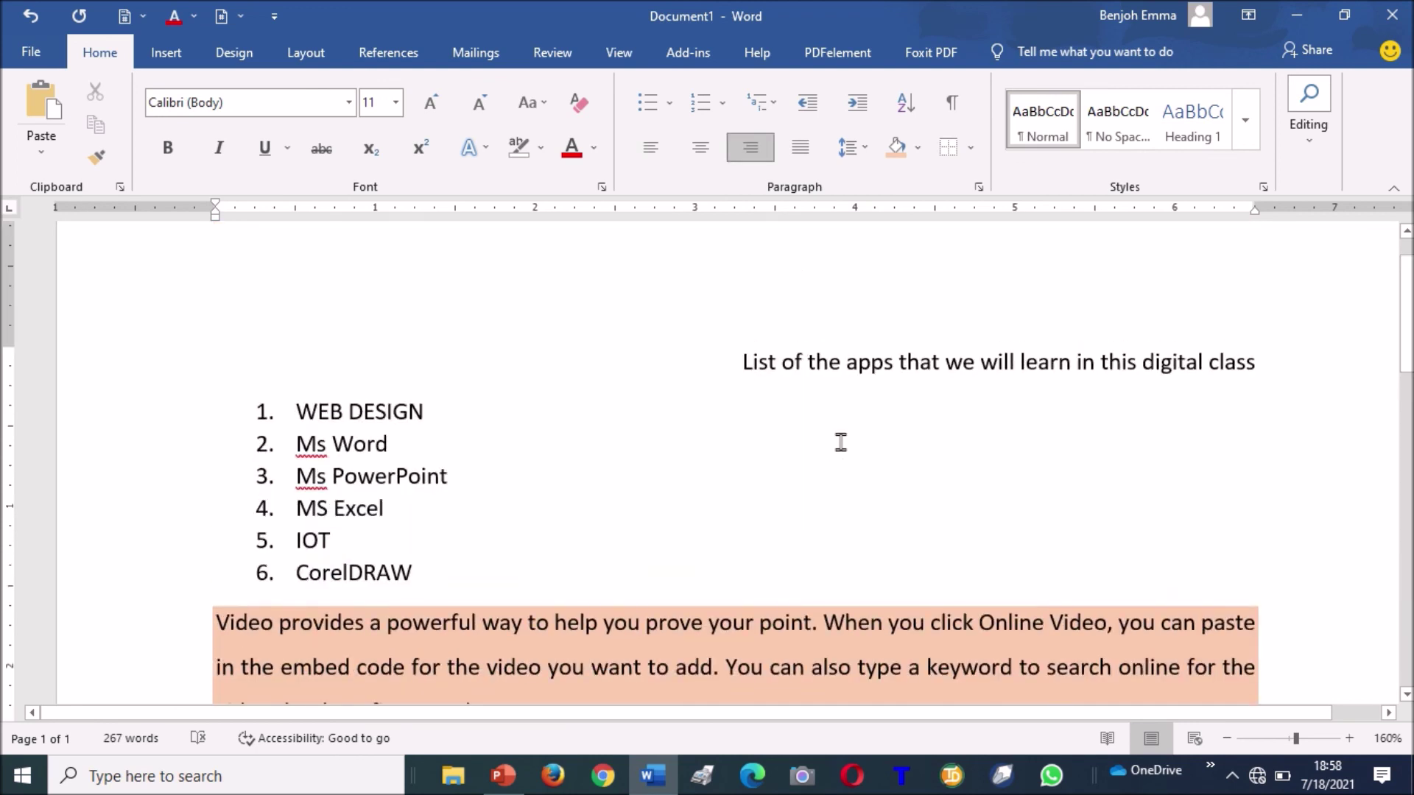
{"action": "key", "text": "shift+Right"}
{"action": "key", "text": "shift+Right"}
{"action": "key", "text": "shift+Right"}
{"action": "key", "text": "shift+Right"}
{"action": "key", "text": "shift+Right"}
{"action": "key", "text": "shift+Right"}
{"action": "key", "text": "shift+Right"}
{"action": "key", "text": "shift+Right"}
{"action": "key", "text": "shift+Right"}
{"action": "key", "text": "shift+Right"}
{"action": "key", "text": "shift+Right"}
{"action": "key", "text": "shift+Right"}
{"action": "key", "text": "shift+Right"}
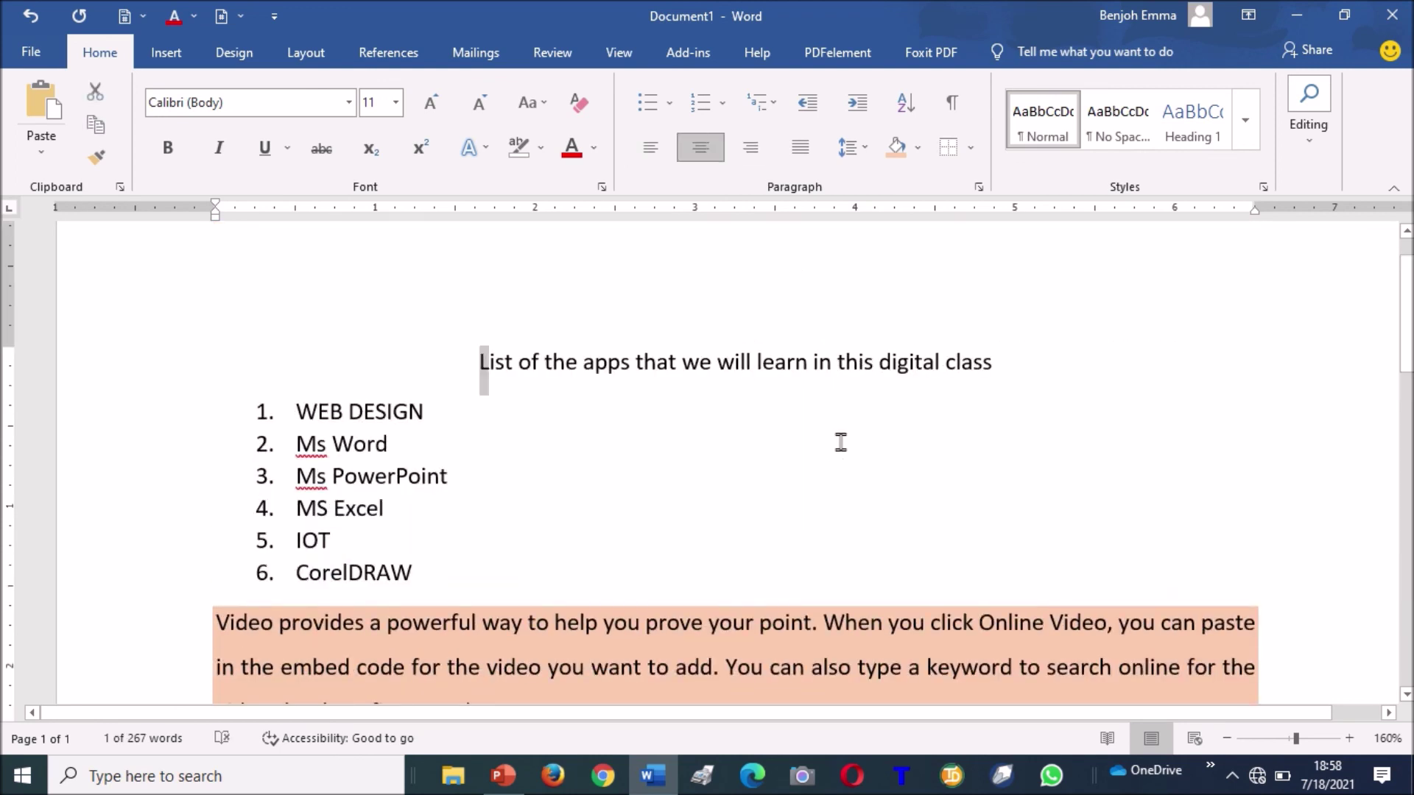
{"action": "key", "text": "shift+Right"}
{"action": "key", "text": "shift+Right"}
{"action": "key", "text": "shift+Right"}
{"action": "key", "text": "shift+Right"}
{"action": "key", "text": "shift+Right"}
{"action": "key", "text": "shift+Right"}
{"action": "key", "text": "shift+Right"}
{"action": "key", "text": "shift+Right"}
{"action": "key", "text": "shift+Right"}
{"action": "key", "text": "shift+Right"}
{"action": "key", "text": "shift+Right"}
{"action": "key", "text": "shift+Right"}
{"action": "key", "text": "shift+Right"}
{"action": "key", "text": "shift+Right"}
{"action": "key", "text": "shift+Right"}
{"action": "key", "text": "shift+Right"}
{"action": "key", "text": "shift+Right"}
{"action": "key", "text": "shift+Right"}
{"action": "key", "text": "shift+Right"}
{"action": "key", "text": "shift+Right"}
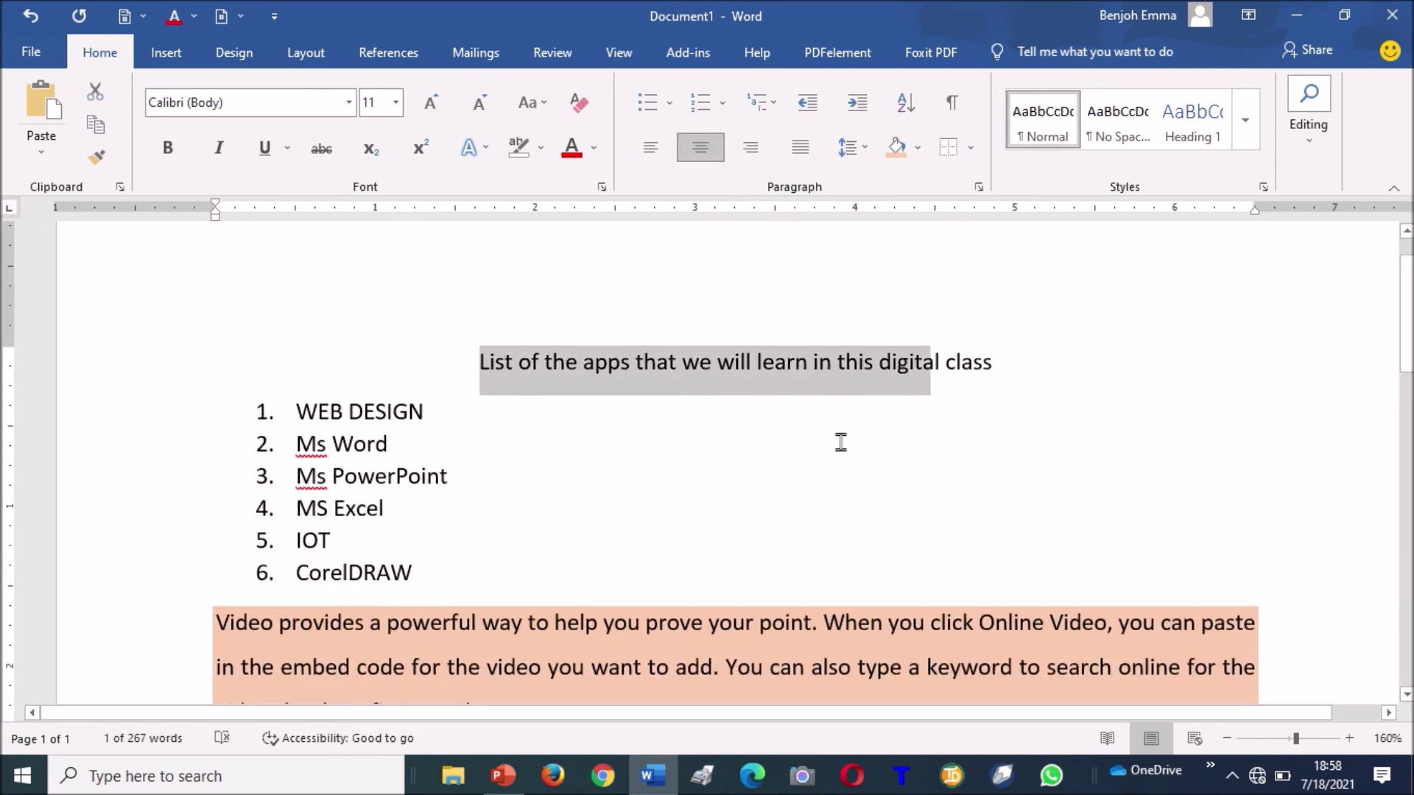
{"action": "key", "text": "shift+Right"}
{"action": "key", "text": "shift+Right"}
{"action": "key", "text": "shift+Right"}
{"action": "key", "text": "shift+Right"}
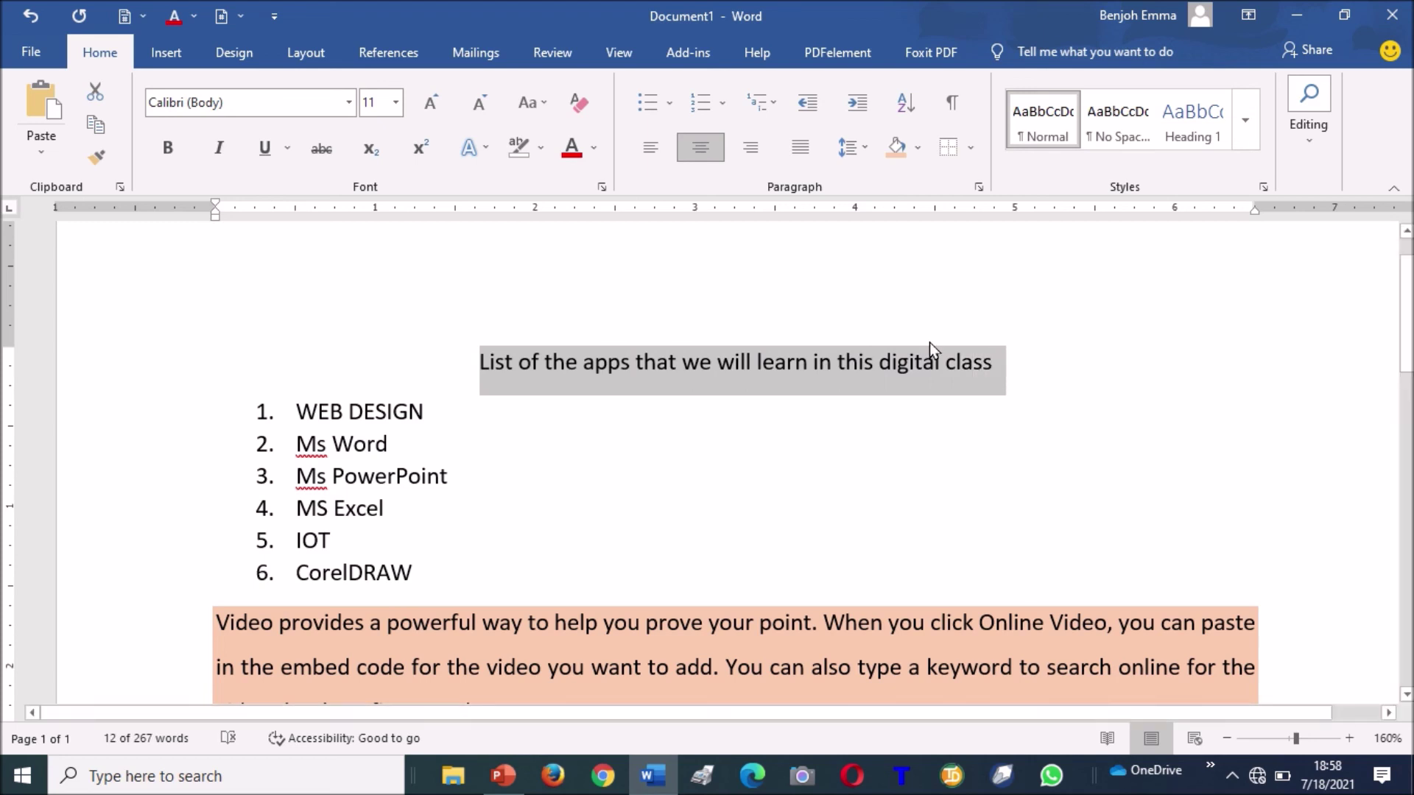
Apply a bottom border and a top border to the heading.
{"action": "left_click", "coordinate": [971, 148]}
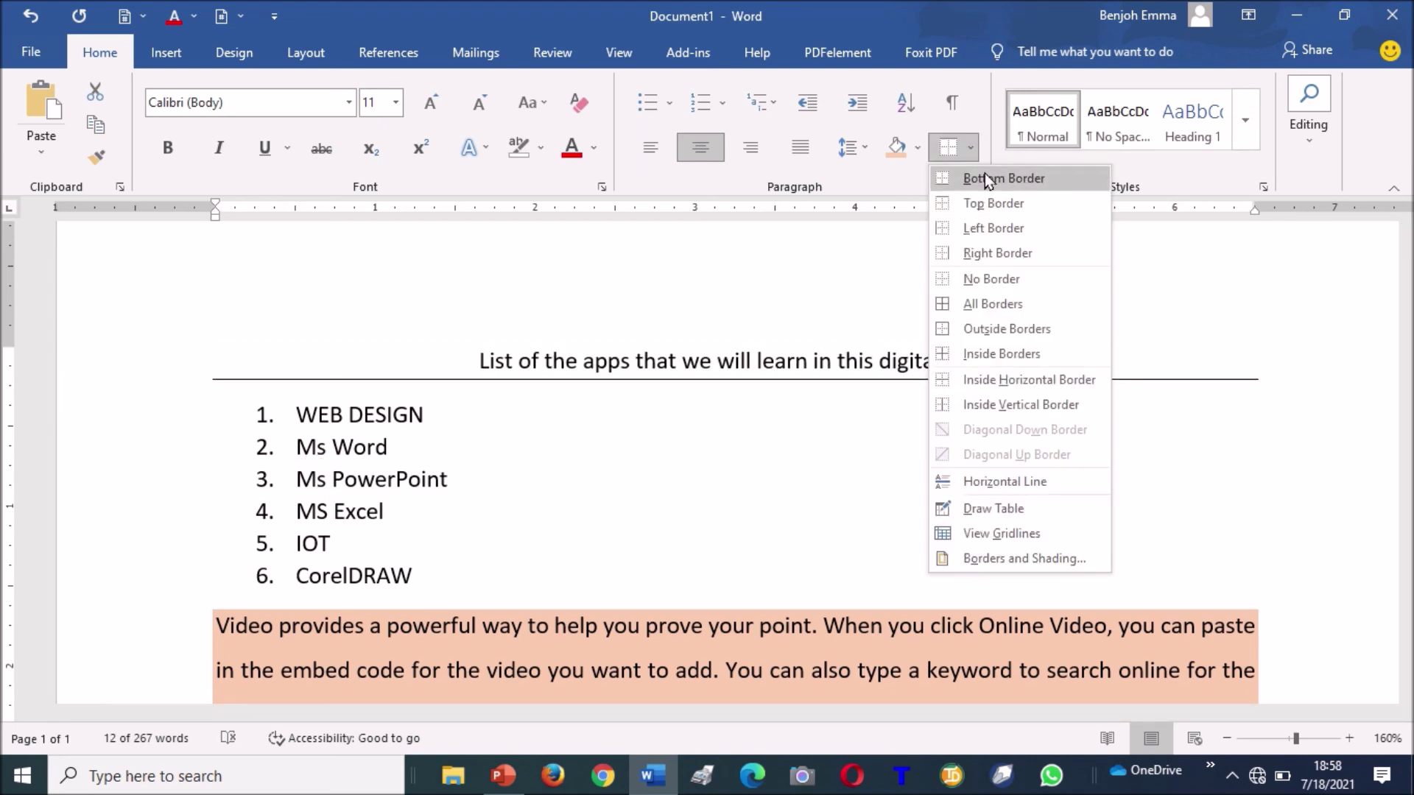
{"action": "left_click", "coordinate": [984, 174]}
{"action": "left_click", "coordinate": [975, 153]}
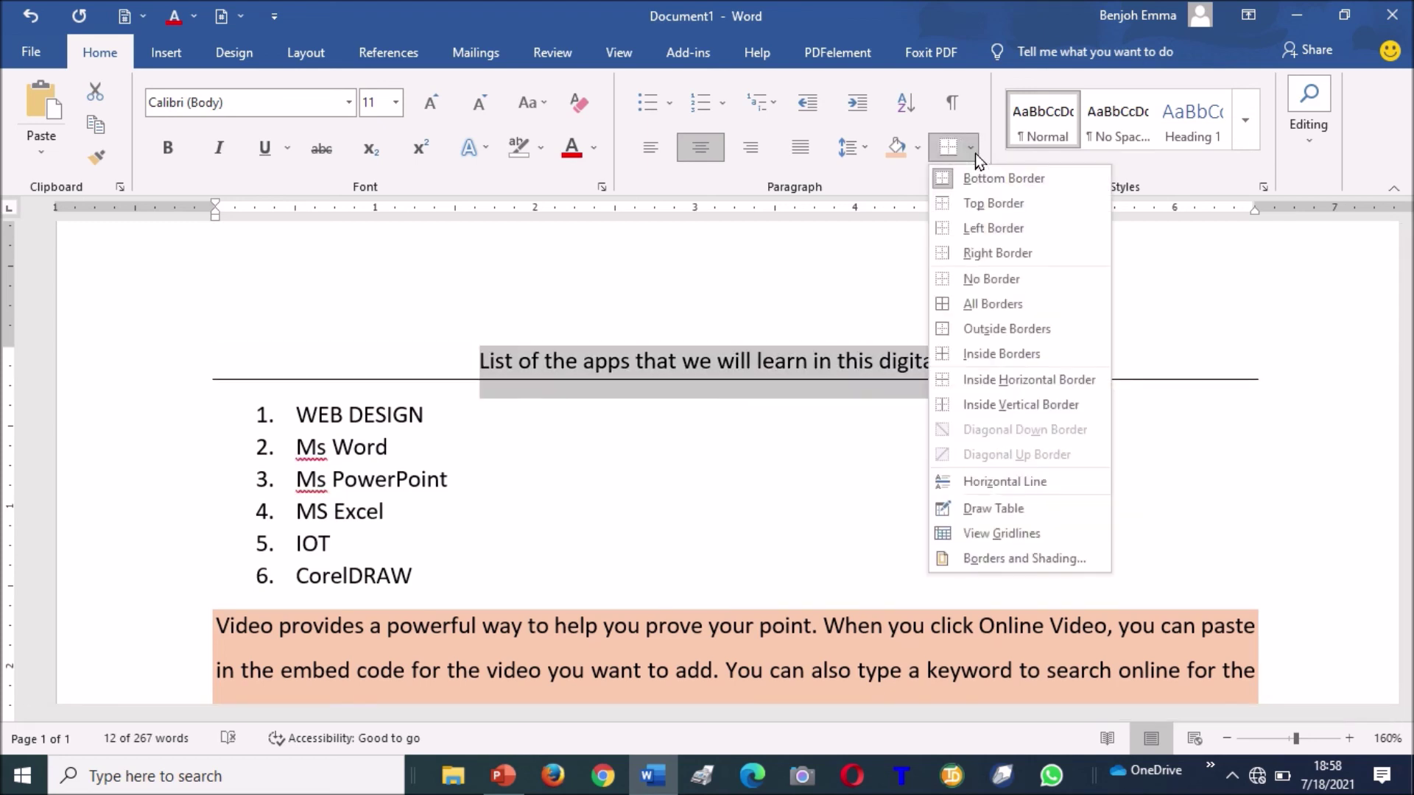
{"action": "left_click", "coordinate": [992, 202]}
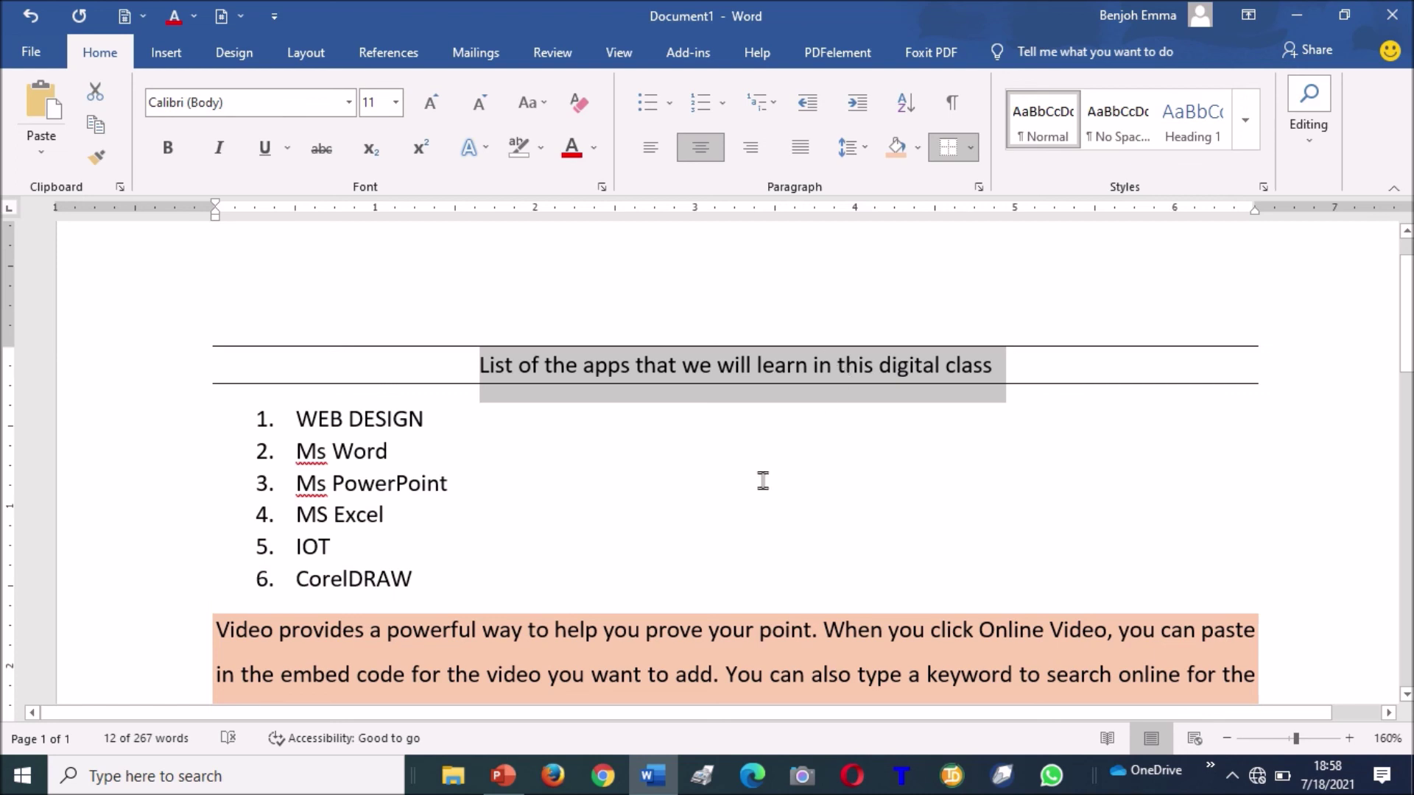
{"action": "left_click", "coordinate": [735, 490]}
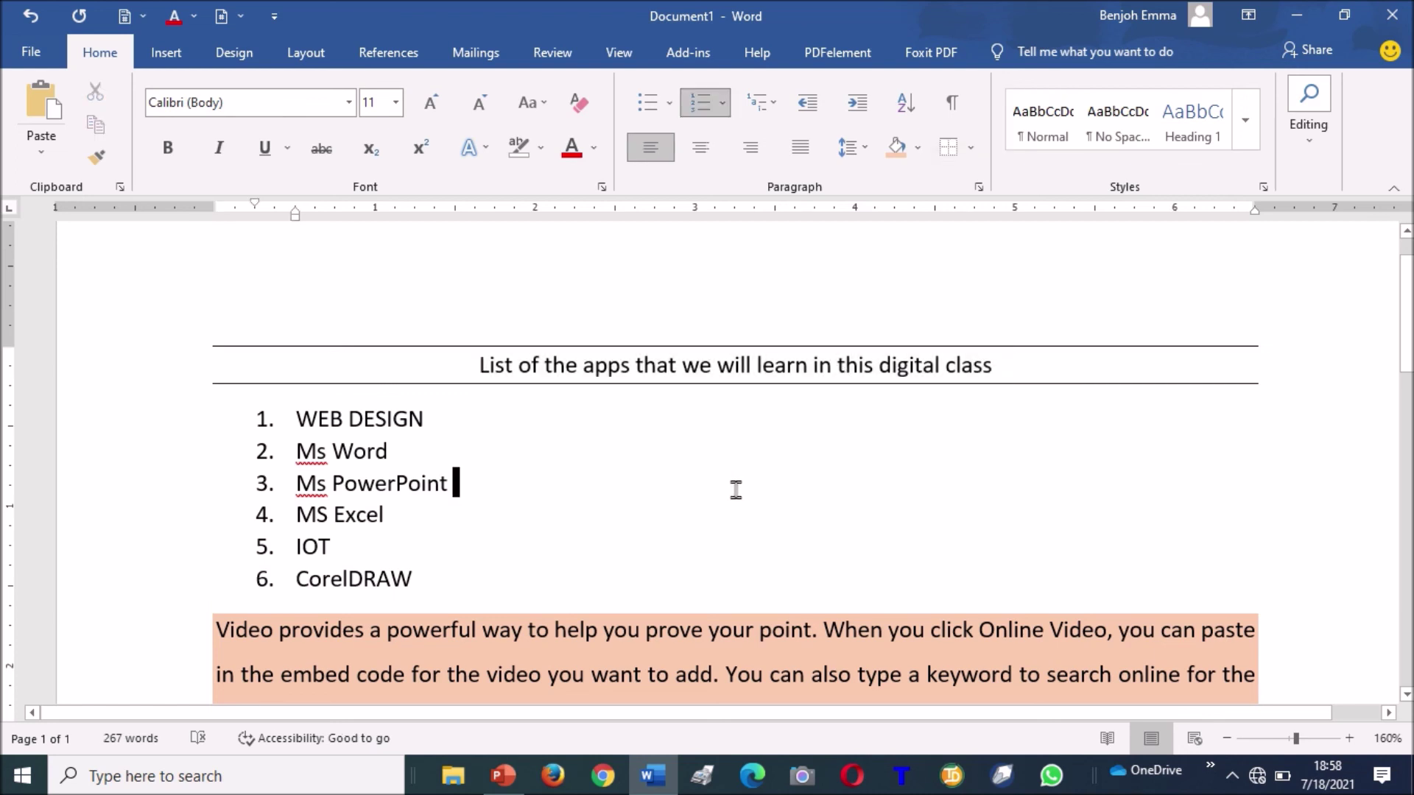